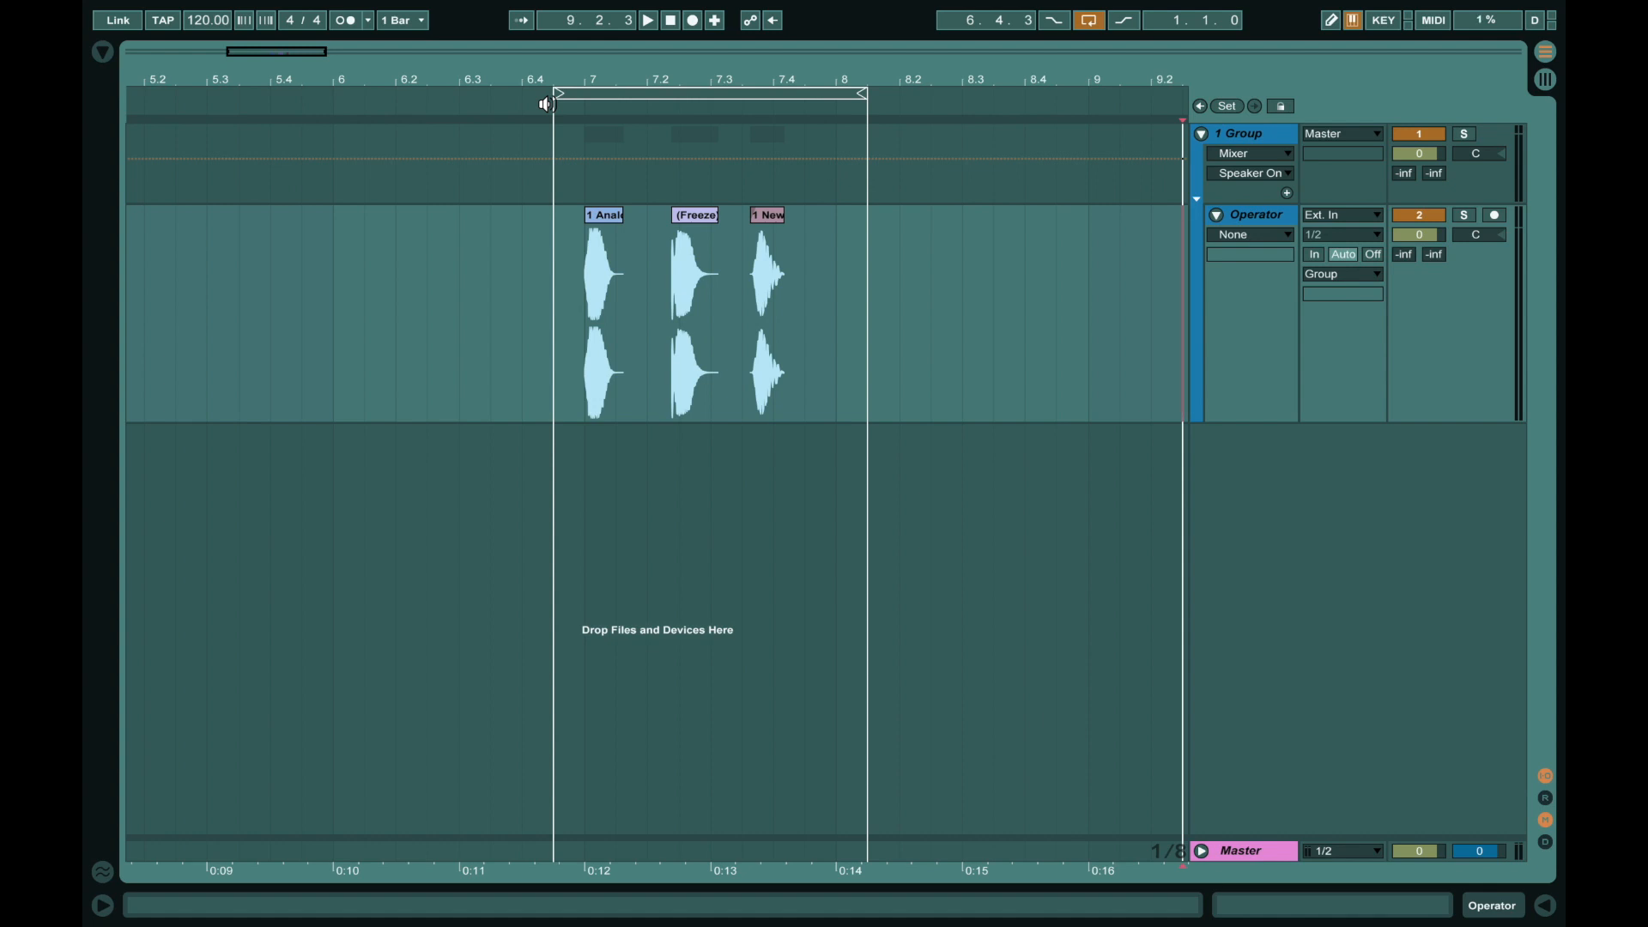
# Add an Operator instrument track to the arrangement, search the instruments for "ana", and load Analog on another new track.
pyautogui.click(546, 104)
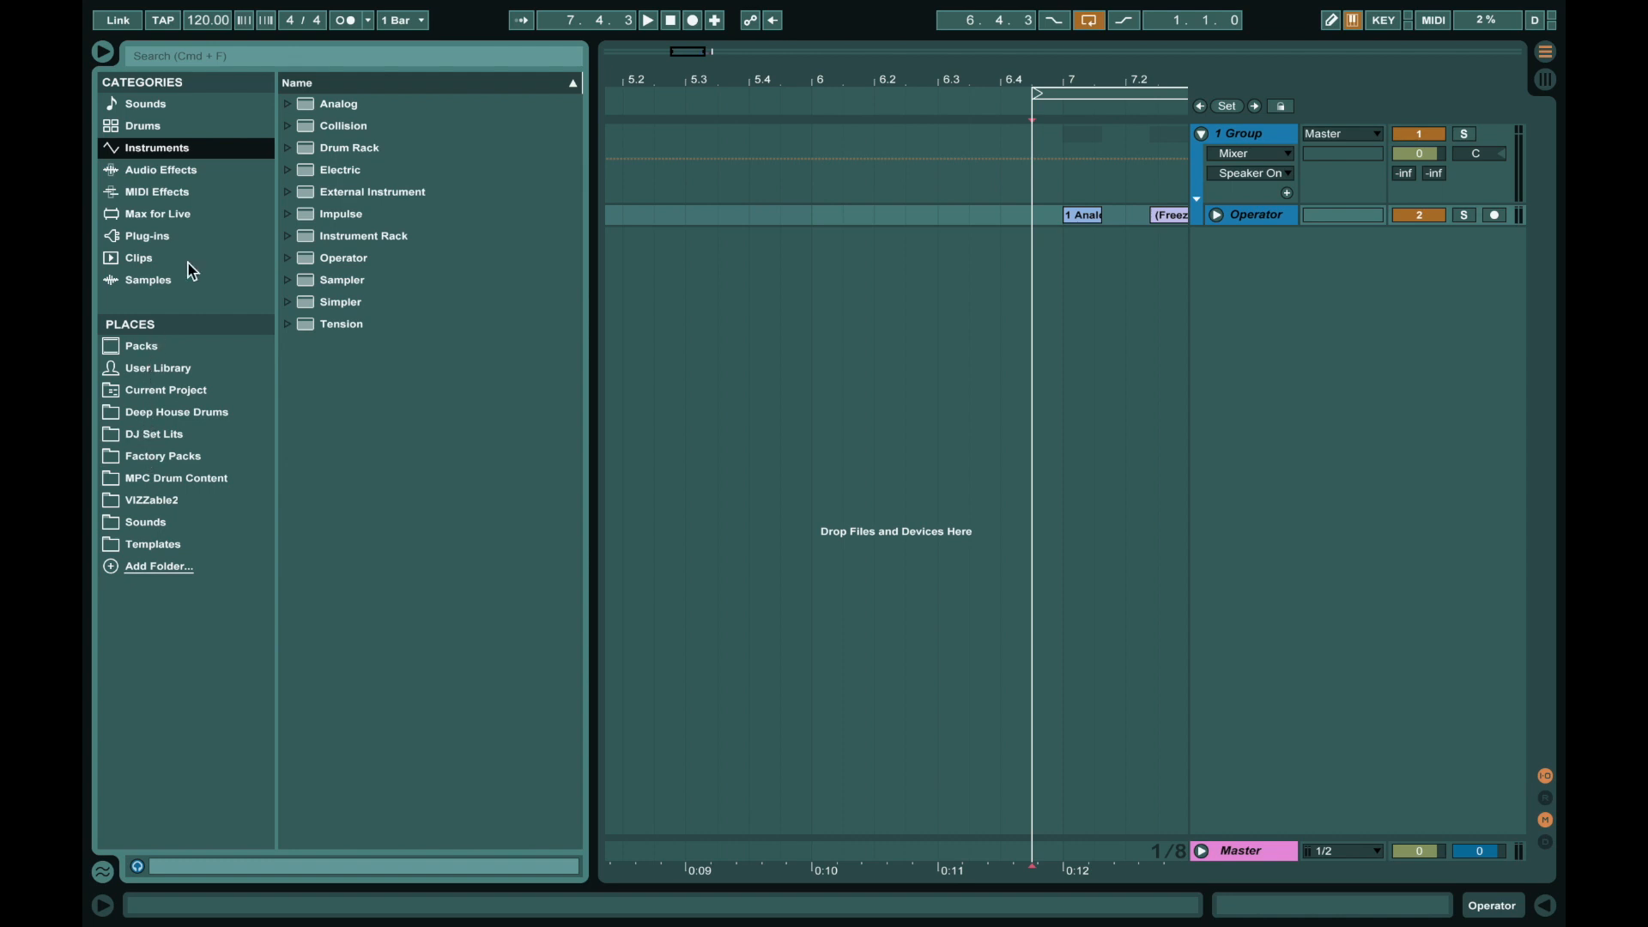
pyautogui.moveTo(343, 170); pyautogui.dragTo(677, 353)
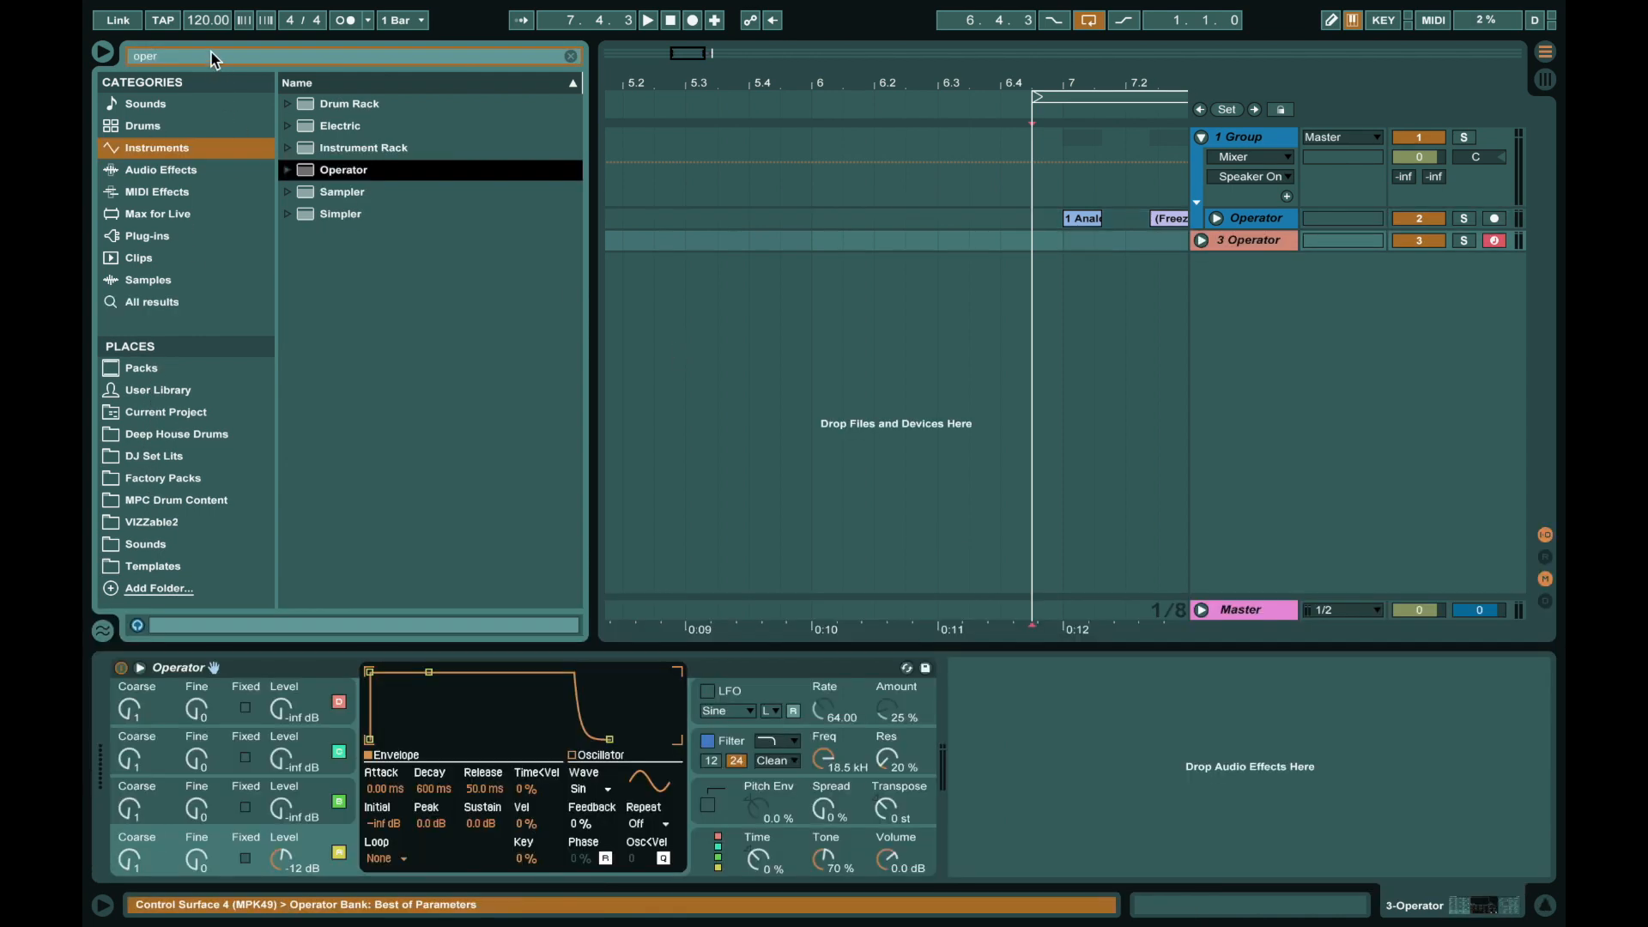
pyautogui.click(212, 58)
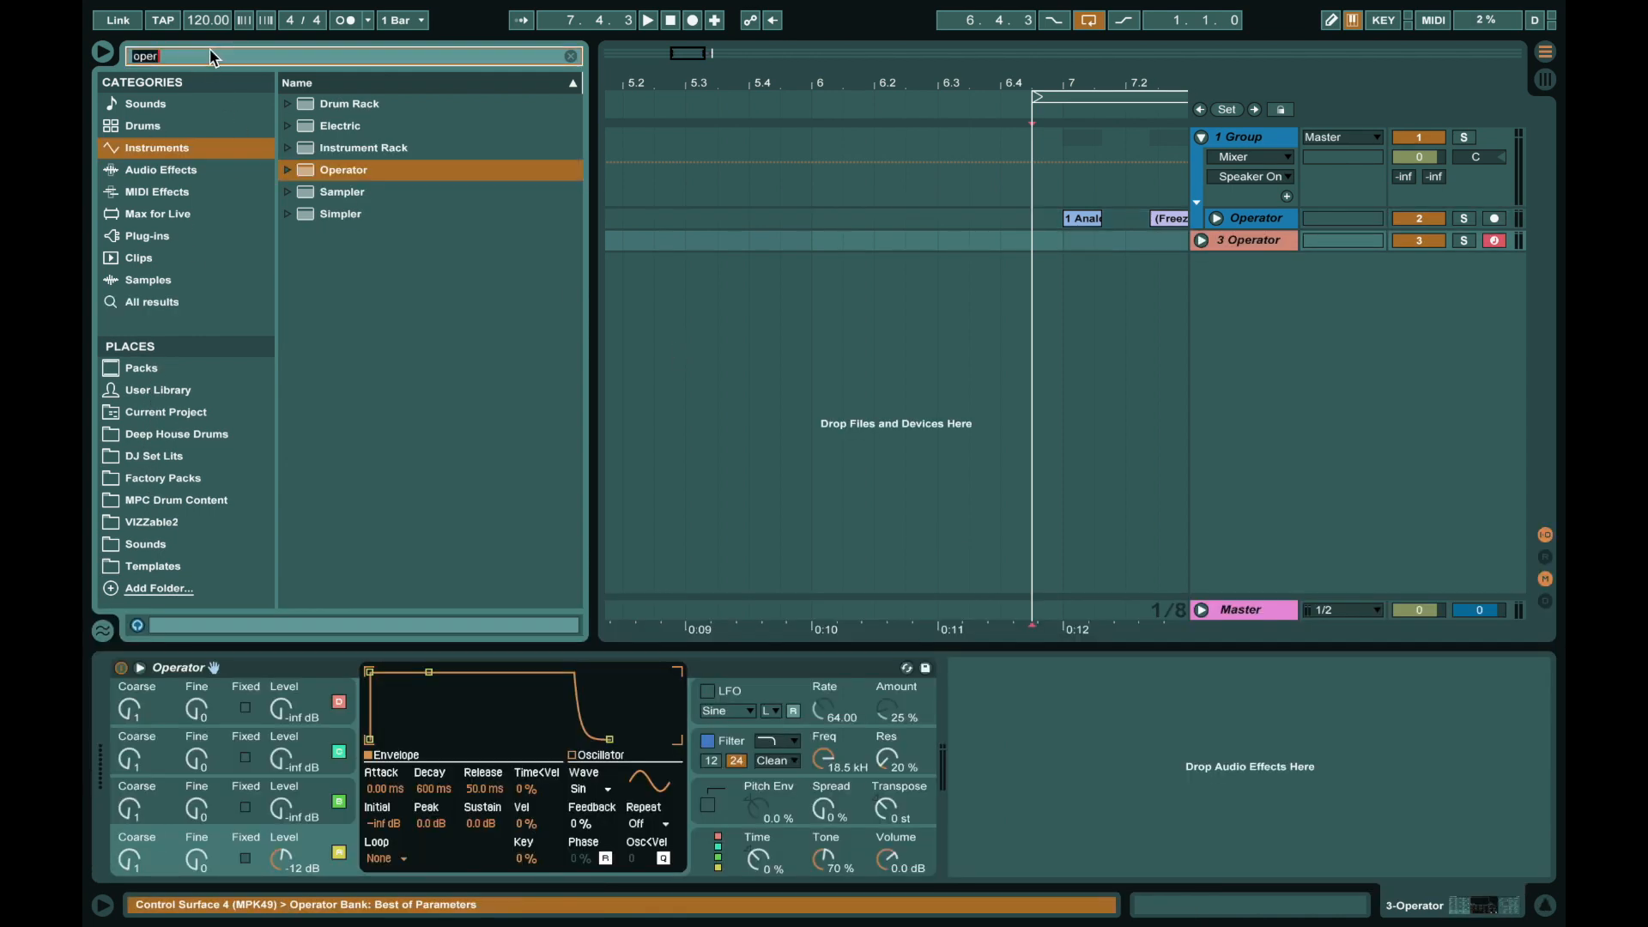
pyautogui.write('ana')
pyautogui.press('Return')
# Create an empty one-bar MIDI clip at bar 7 on the Operator track and place a matching one on the Analog track.
pyautogui.click(776, 220)
pyautogui.moveTo(777, 220); pyautogui.dragTo(1011, 224)
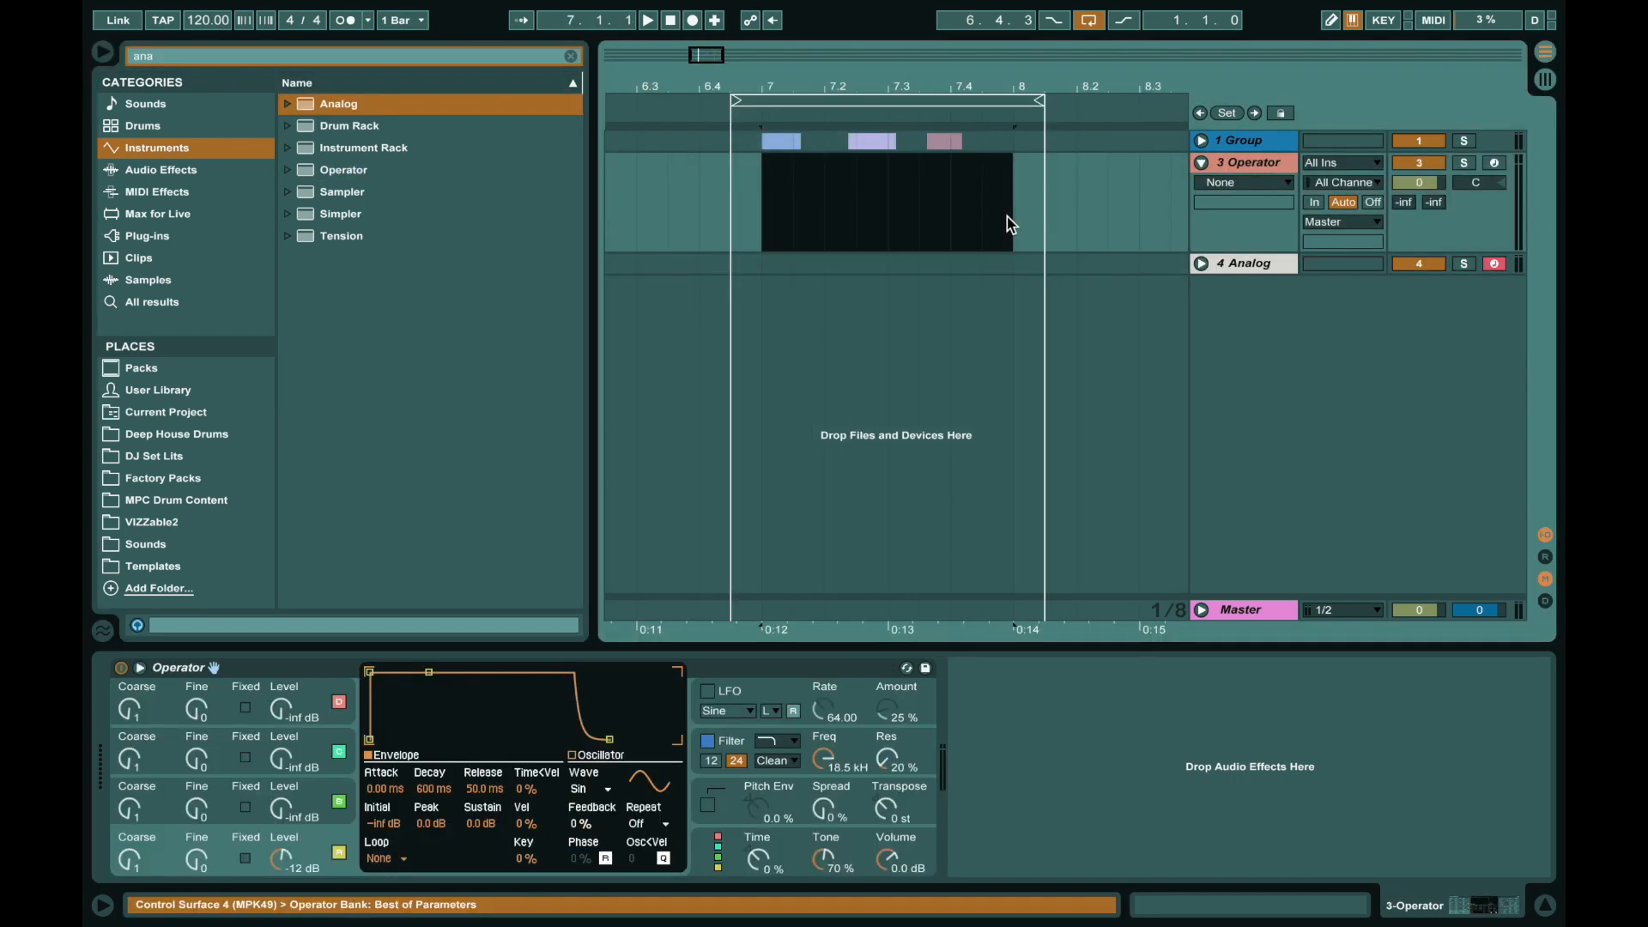
pyautogui.hotkey('ctrl', 'shift', 'm')
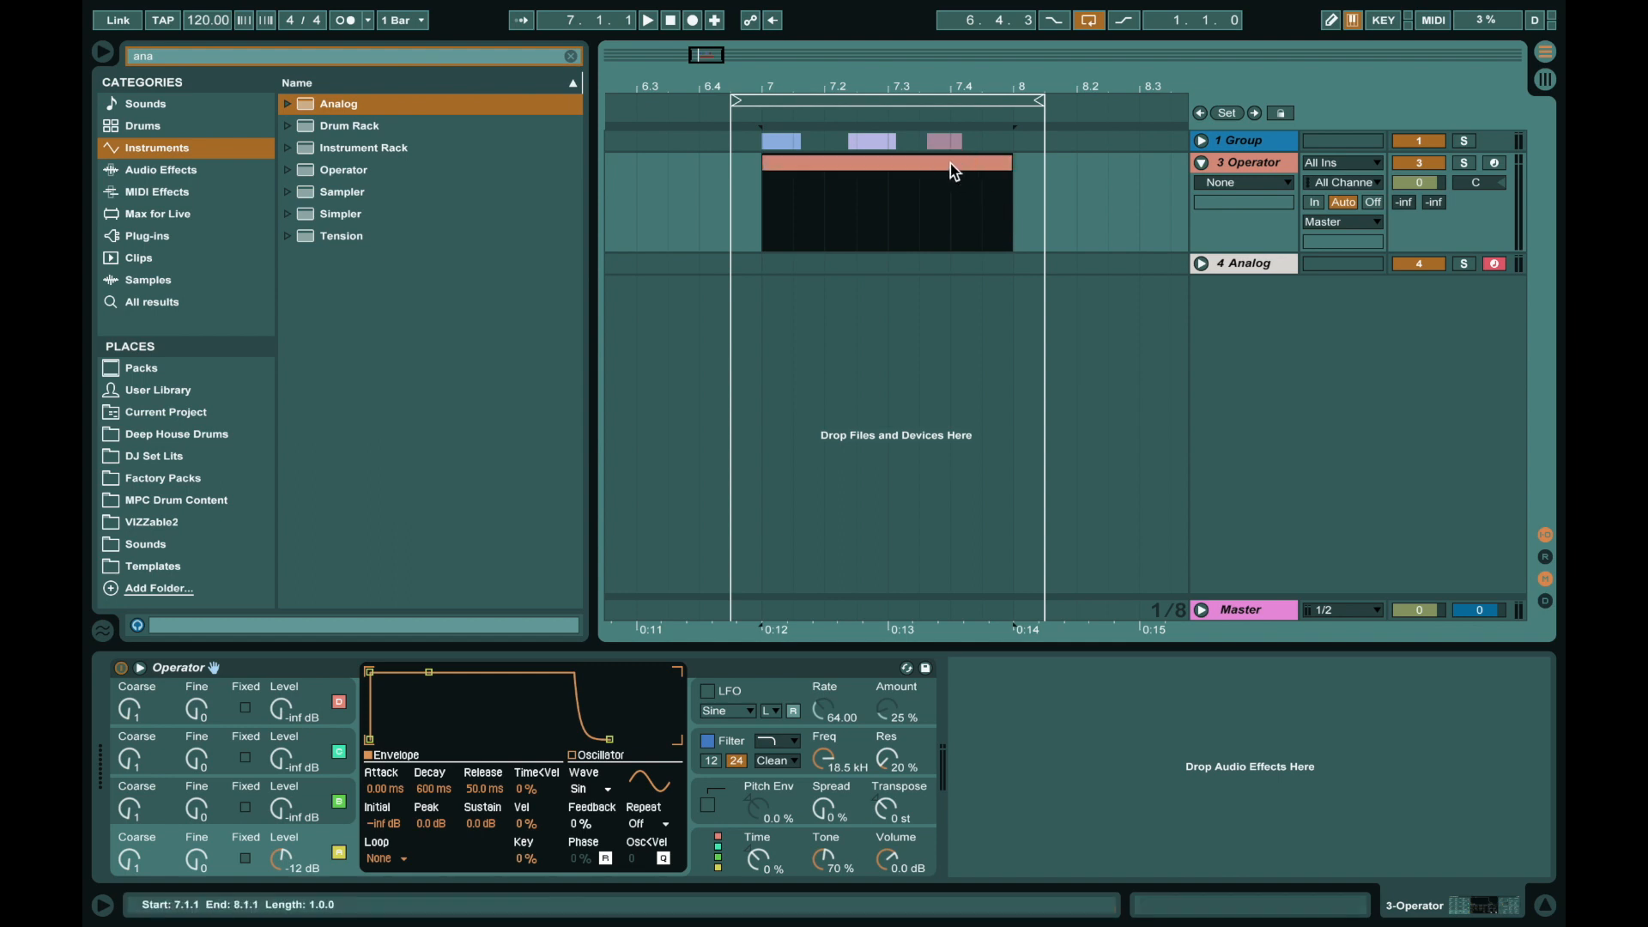
pyautogui.click(767, 268)
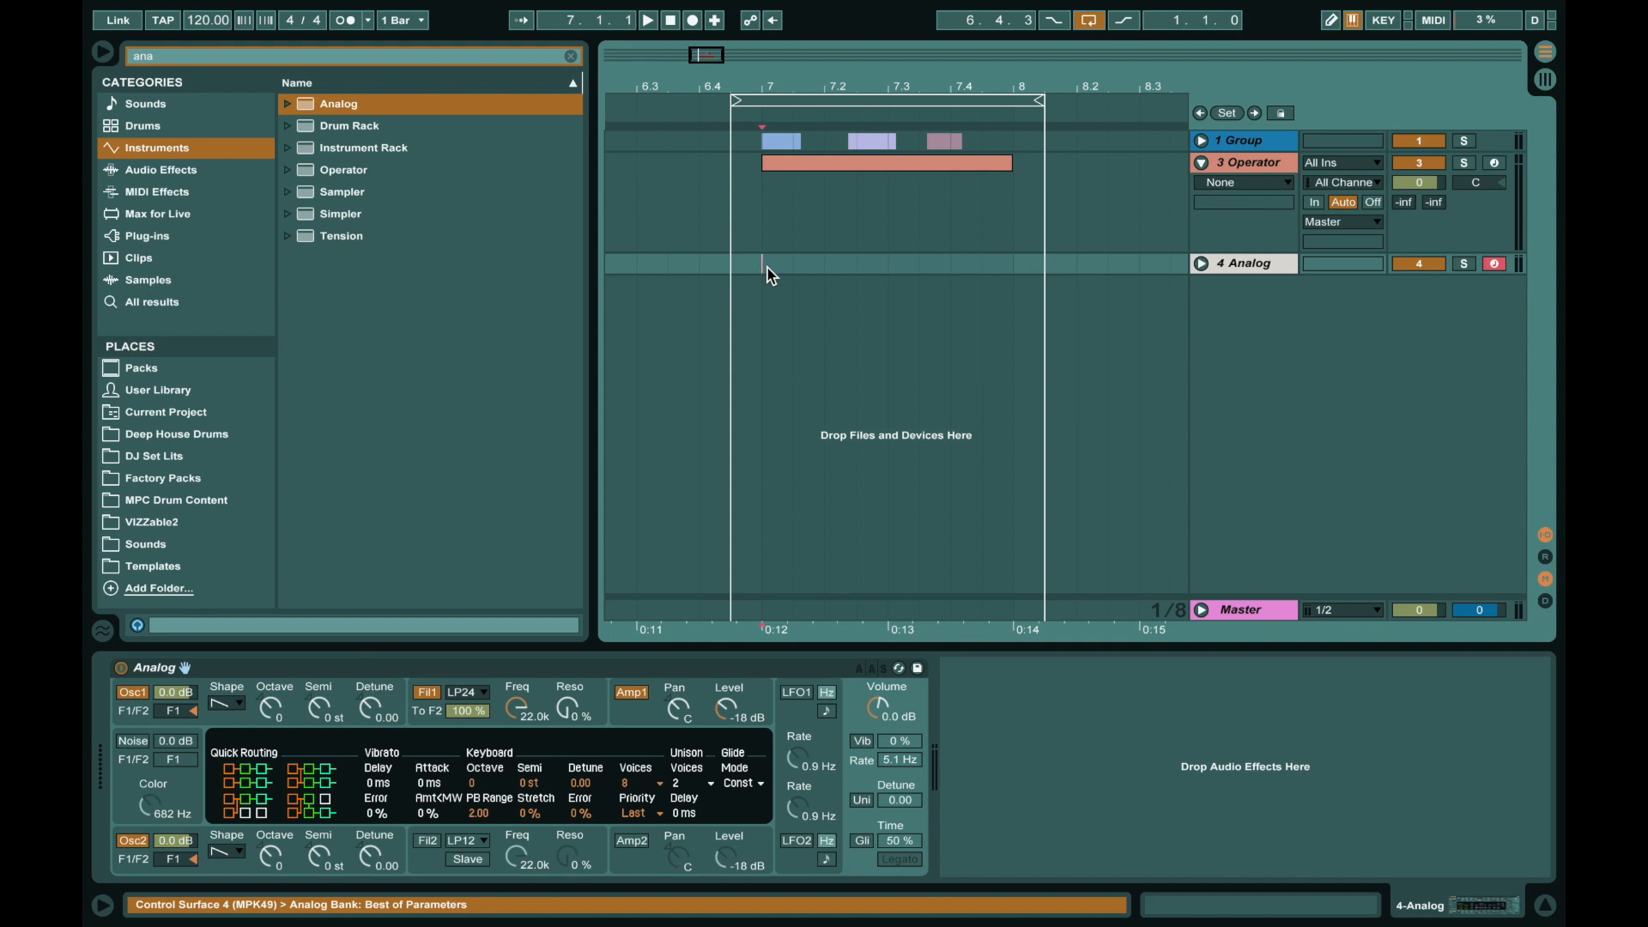
pyautogui.hotkey('ctrl', 'shift', 'm')
# Add a sixteenth note at the start of the Operator clip, transpose it to C1, and play it back.
pyautogui.doubleClick(927, 173)
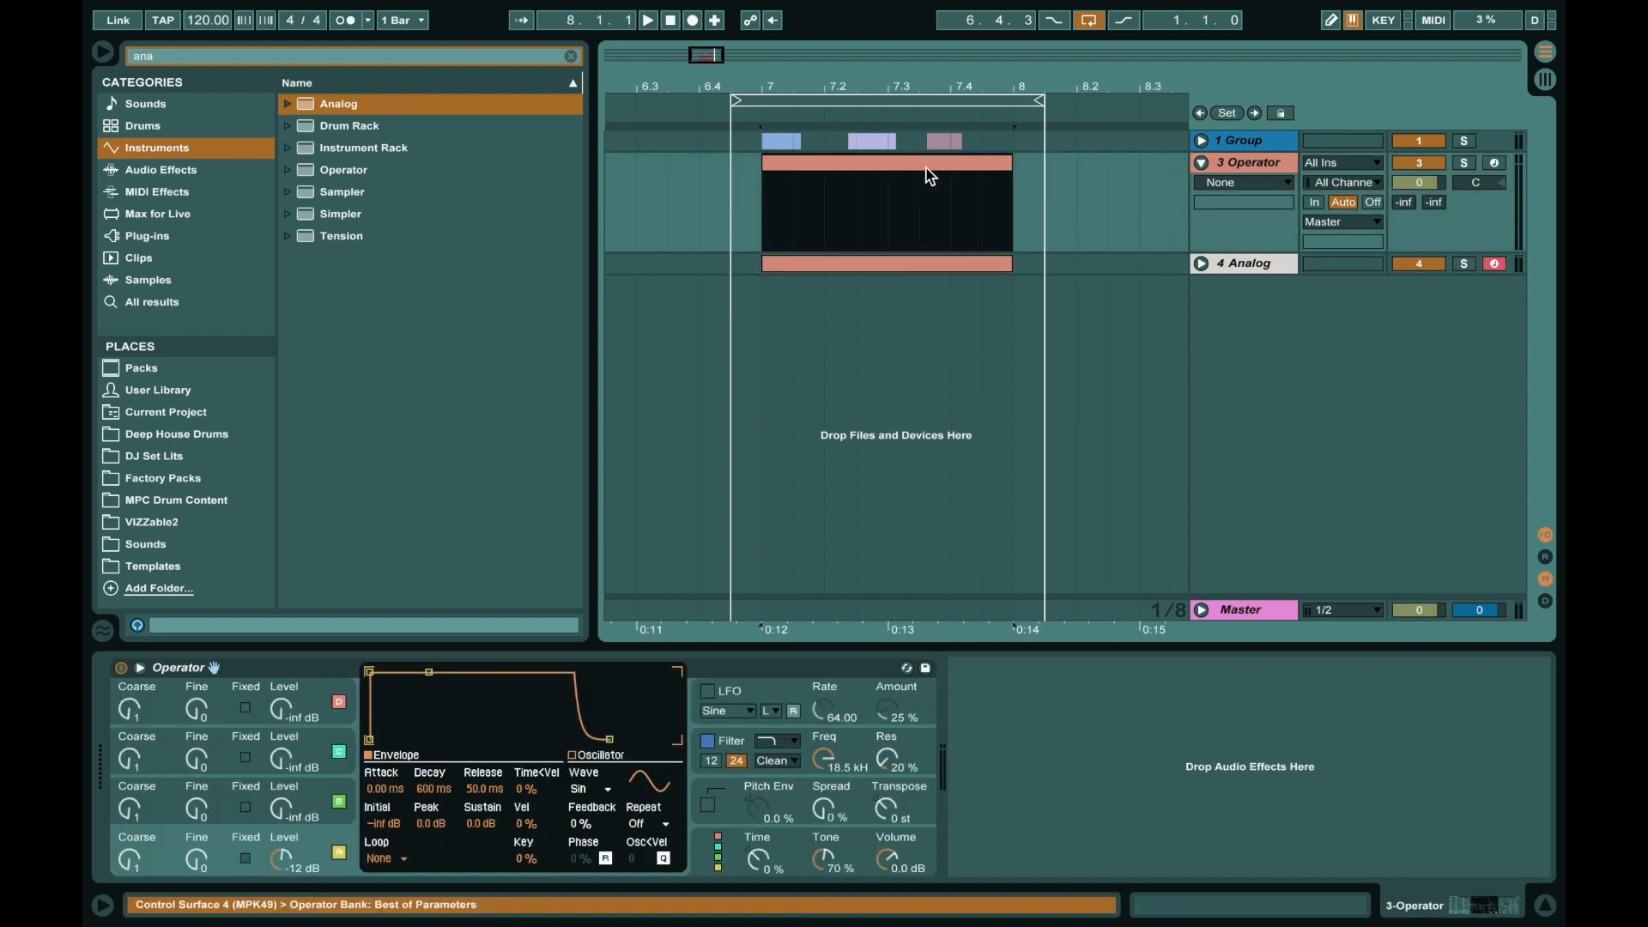
pyautogui.click(432, 738)
pyautogui.click(755, 118)
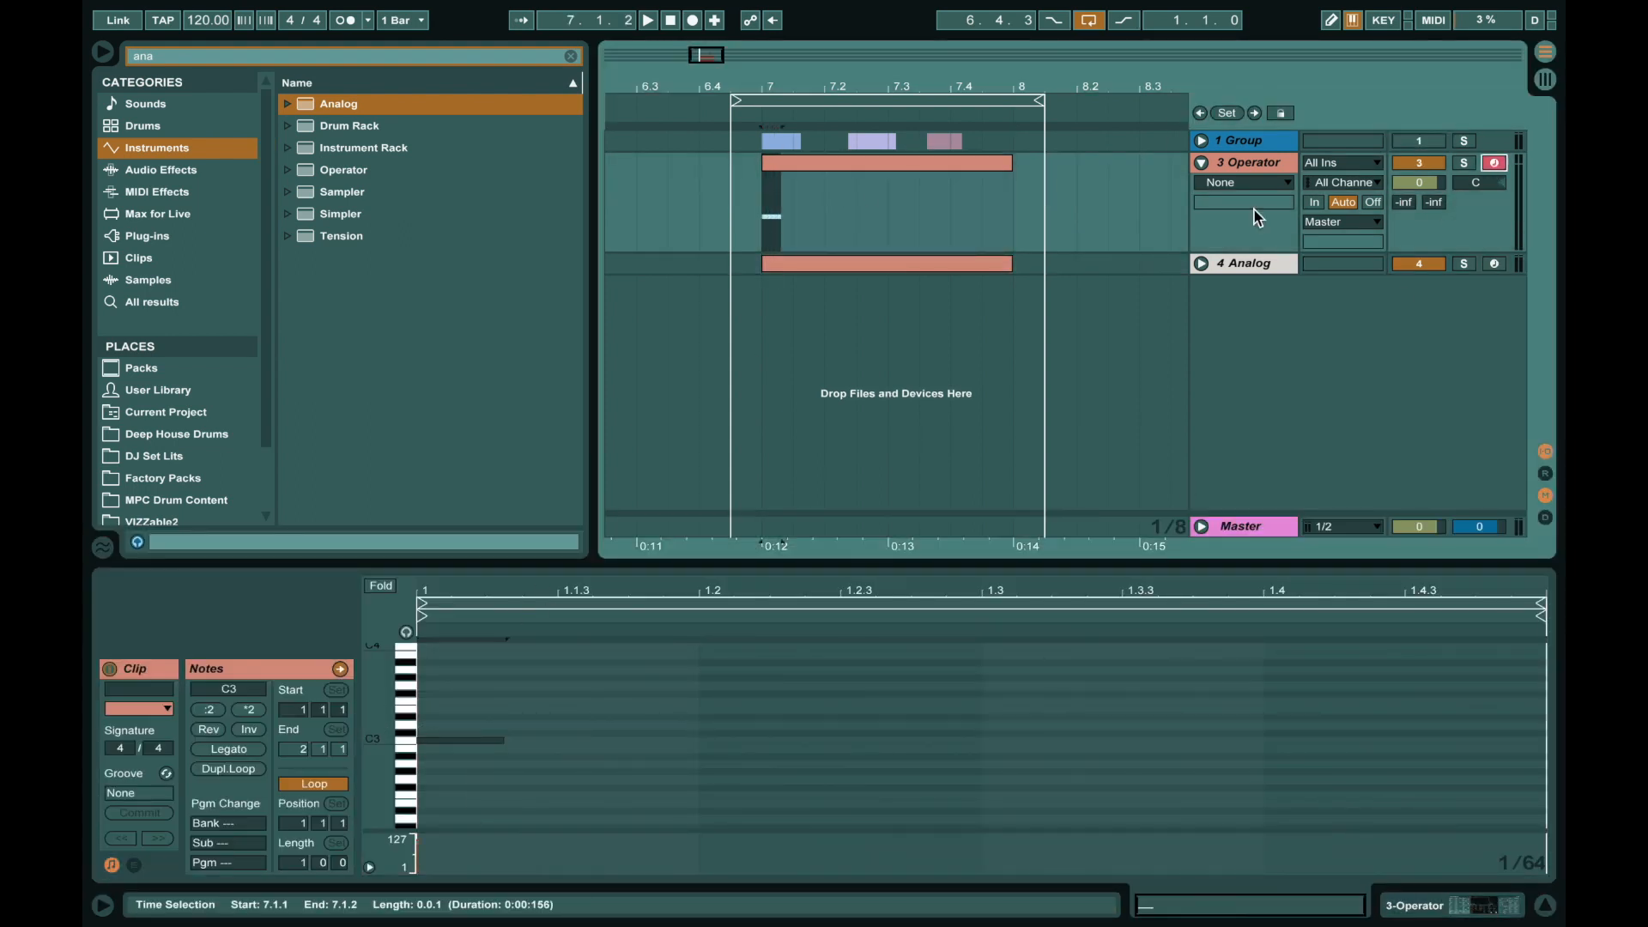
pyautogui.click(454, 741)
pyautogui.hotkey('shift', 'Down')
pyautogui.hotkey('shift', 'Down')
pyautogui.hotkey('shift', 'Down')
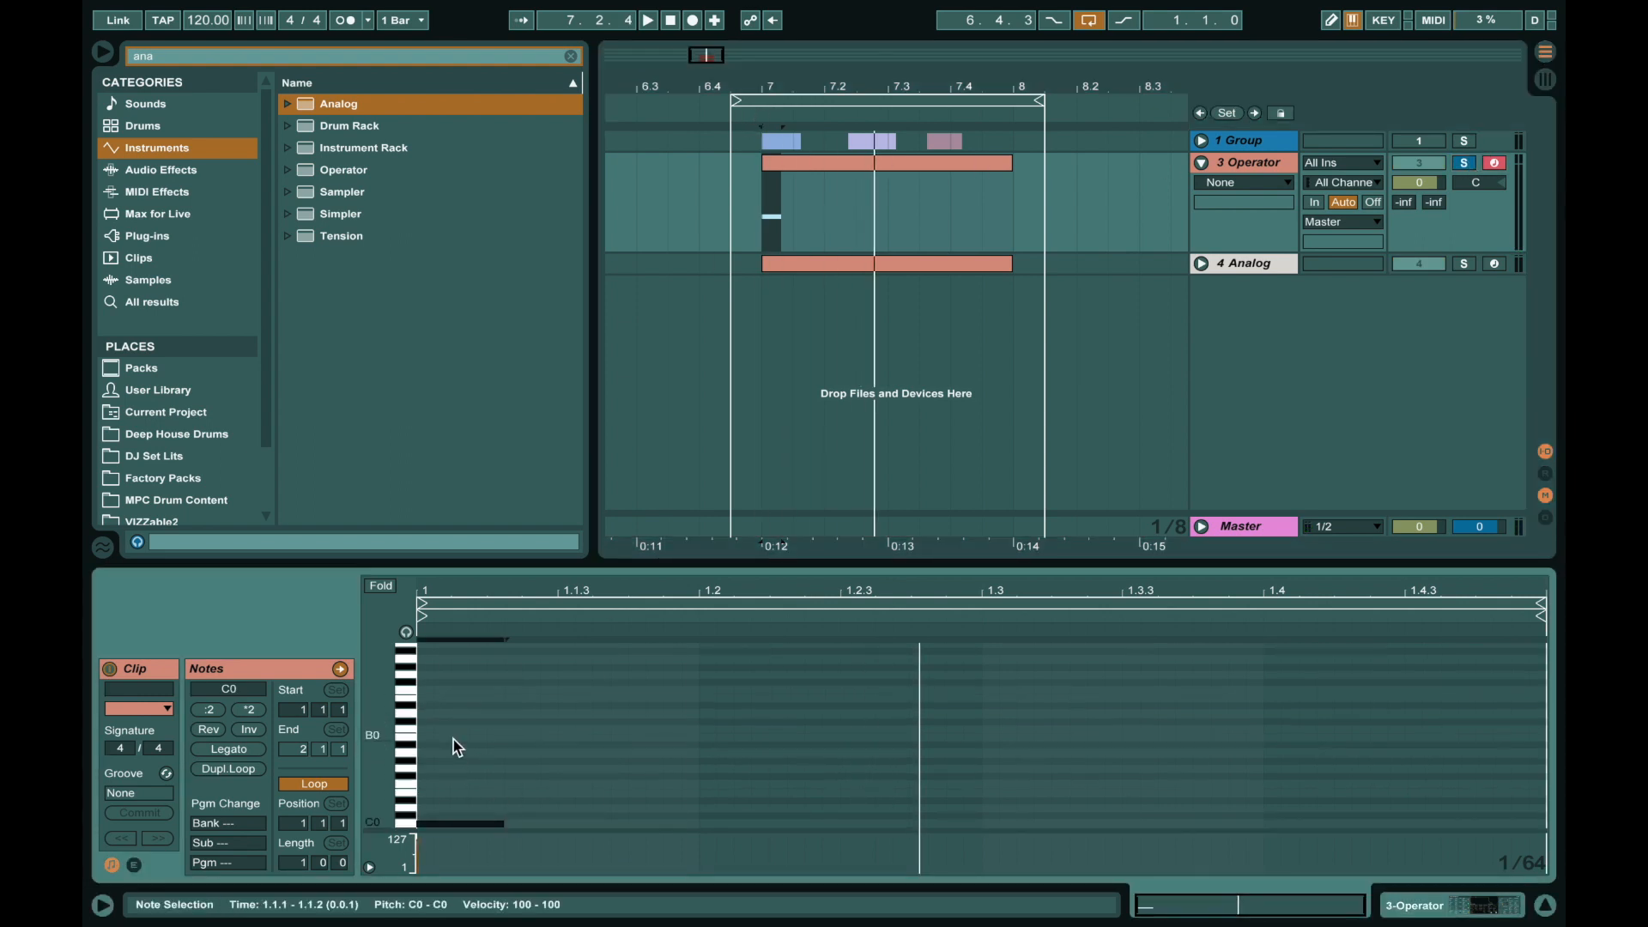
pyautogui.hotkey('shift', 'Up')
pyautogui.press('space')
# Copy the Operator clip with its note onto the Analog track at bar 7, unfold that track and audition it soloed.
pyautogui.click(800, 167)
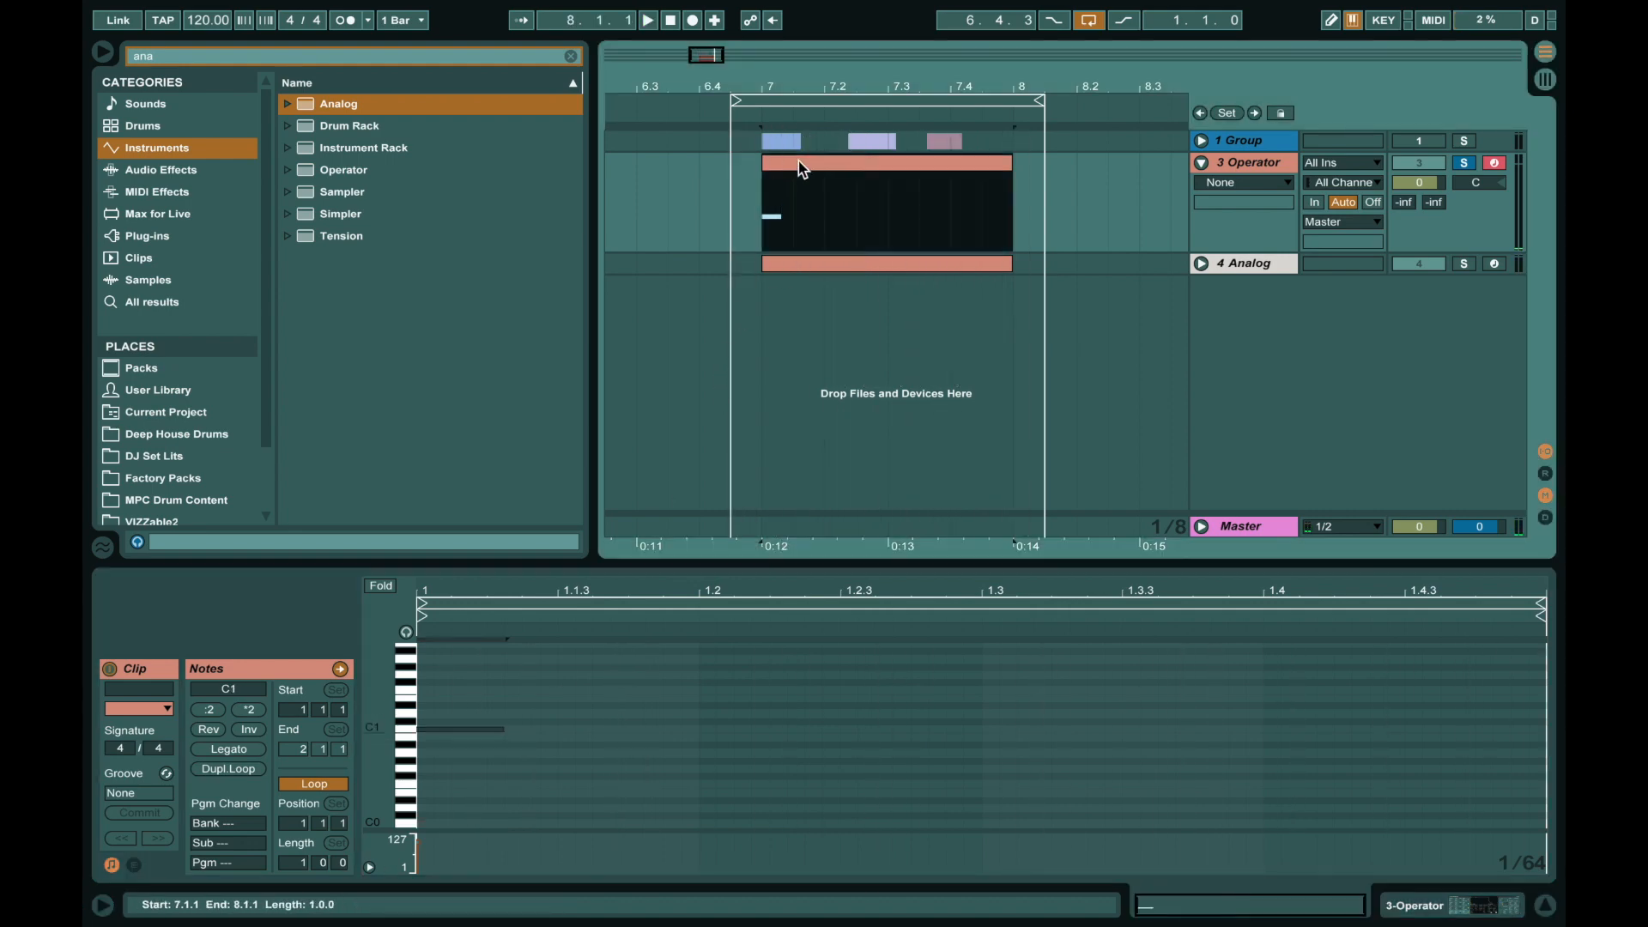
pyautogui.click(832, 266)
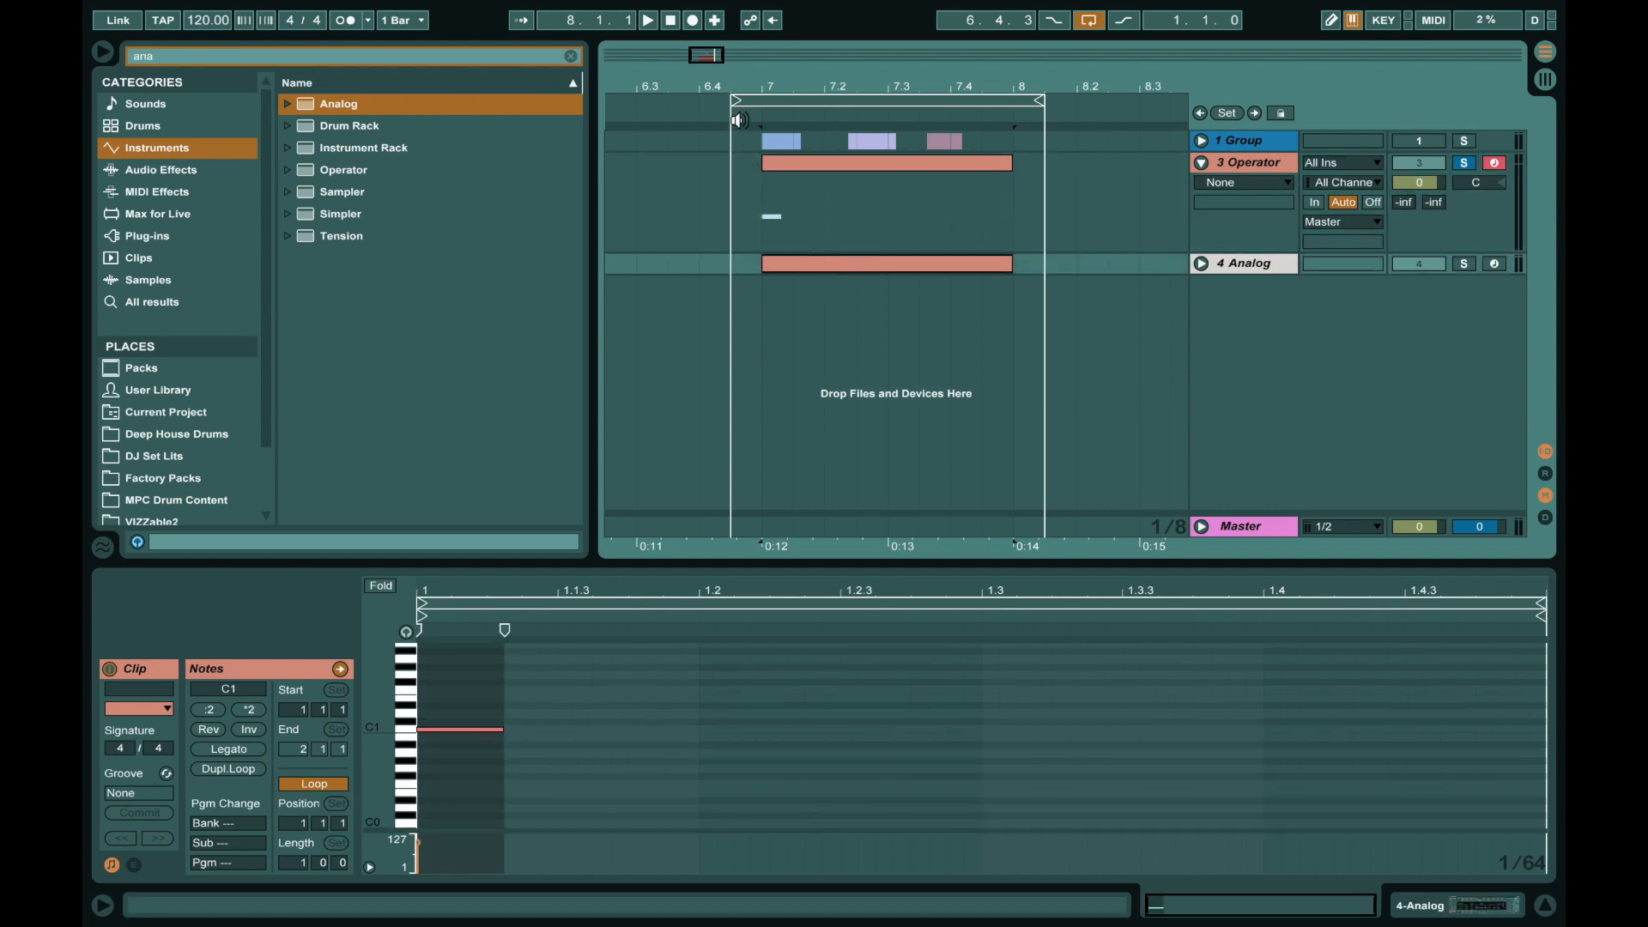
pyautogui.click(759, 105)
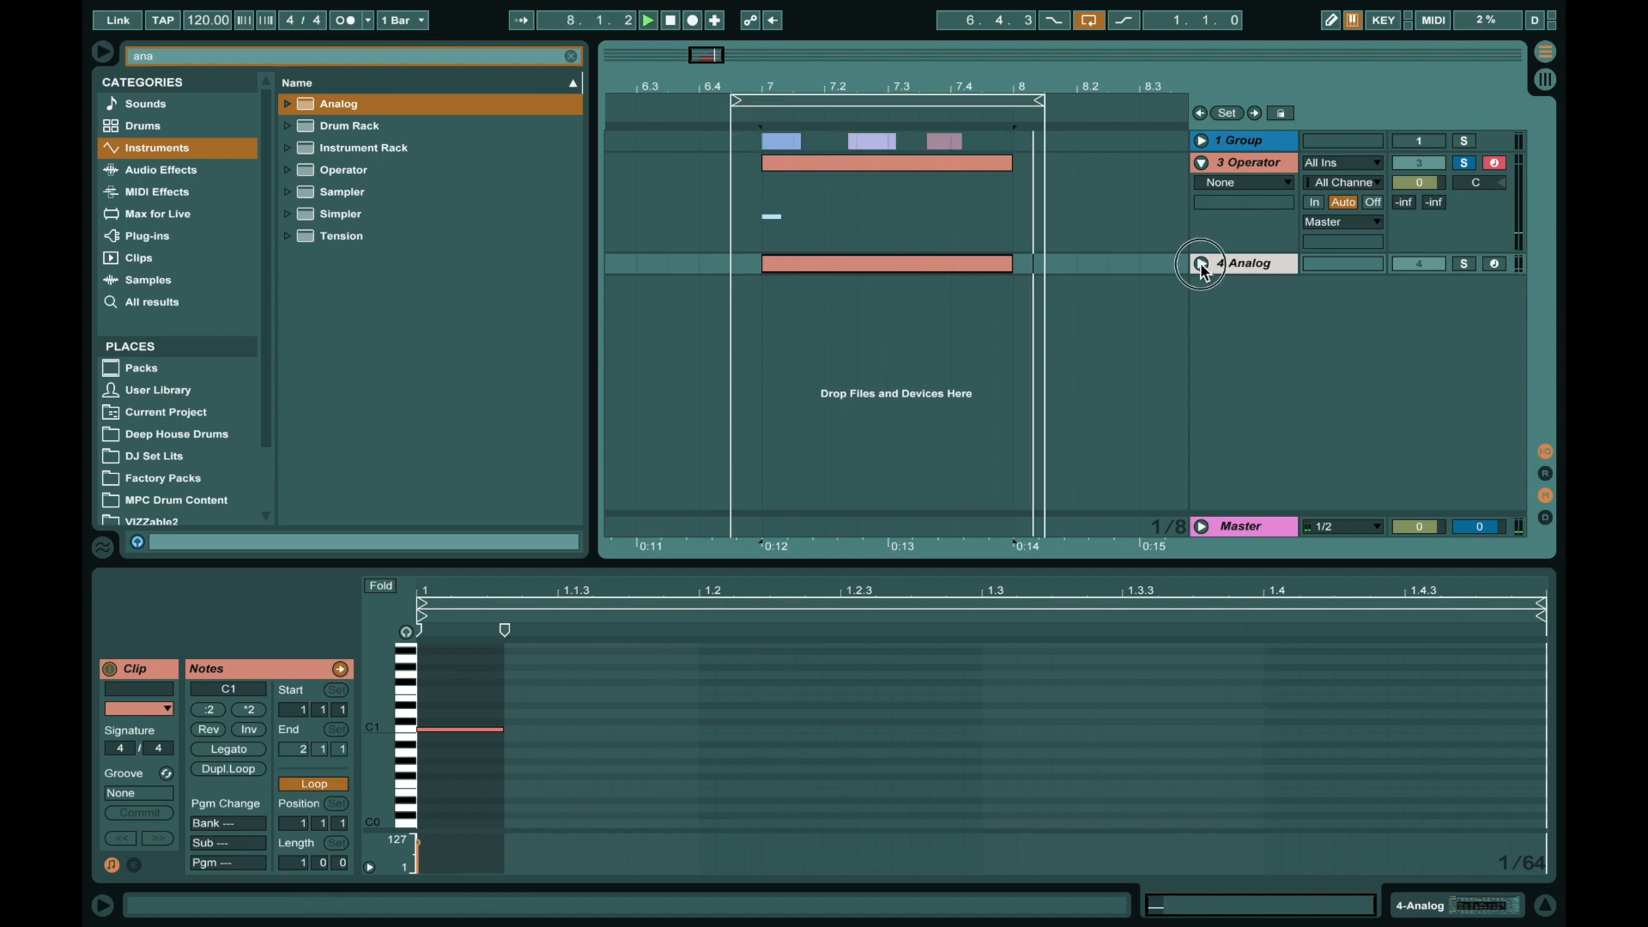
pyautogui.click(1201, 263)
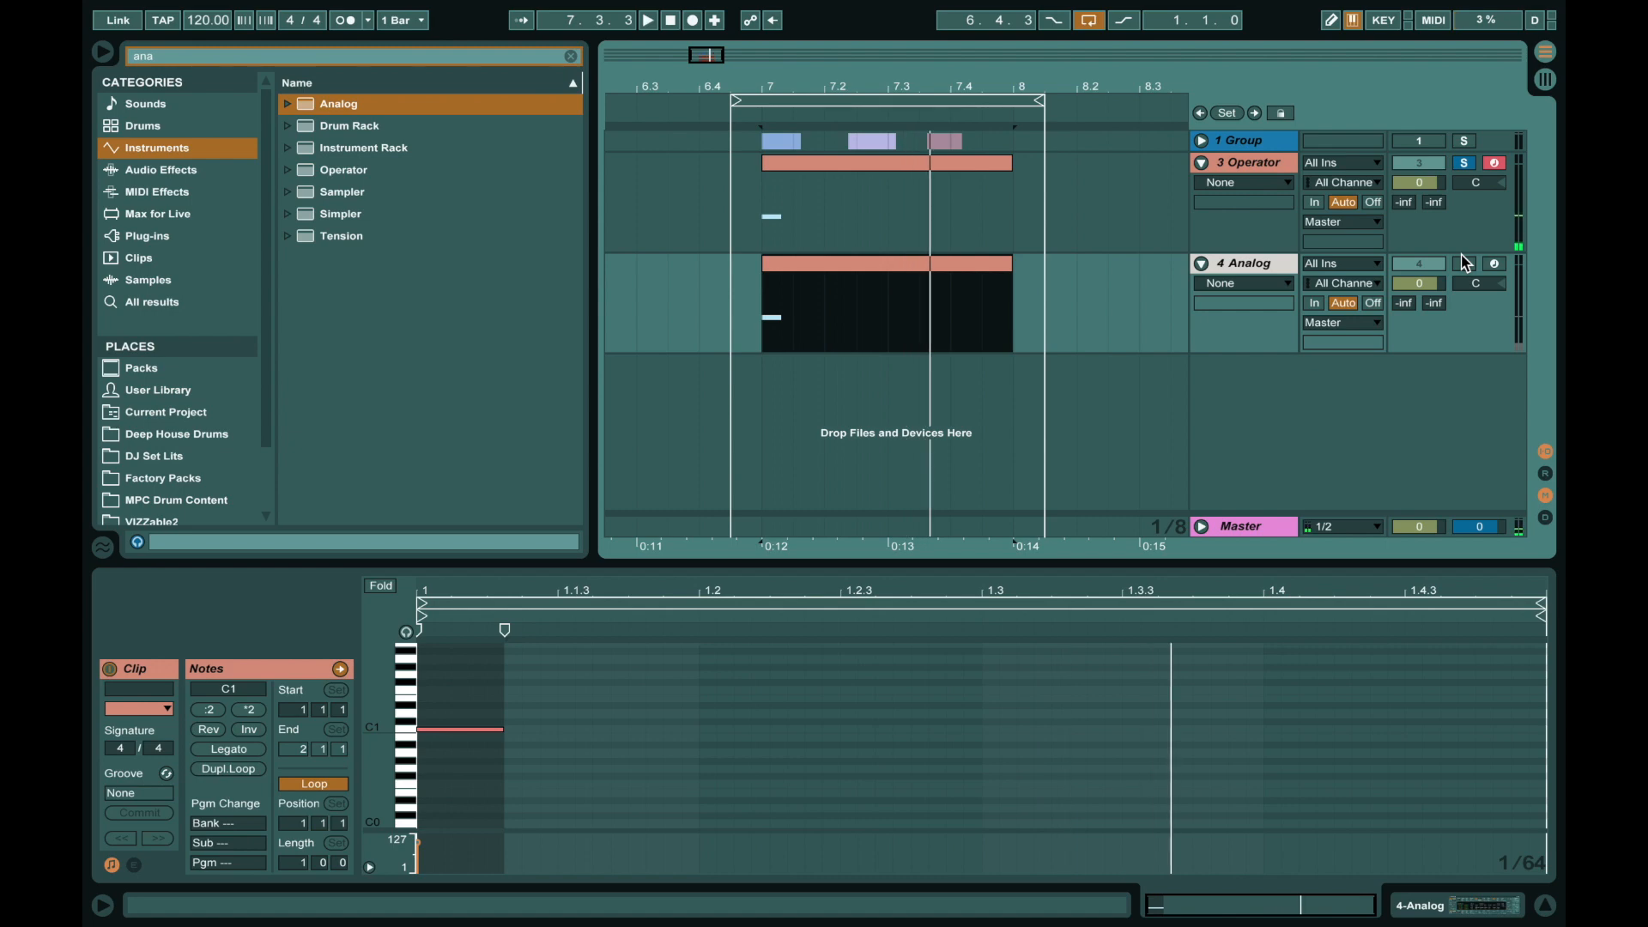
pyautogui.click(1465, 264)
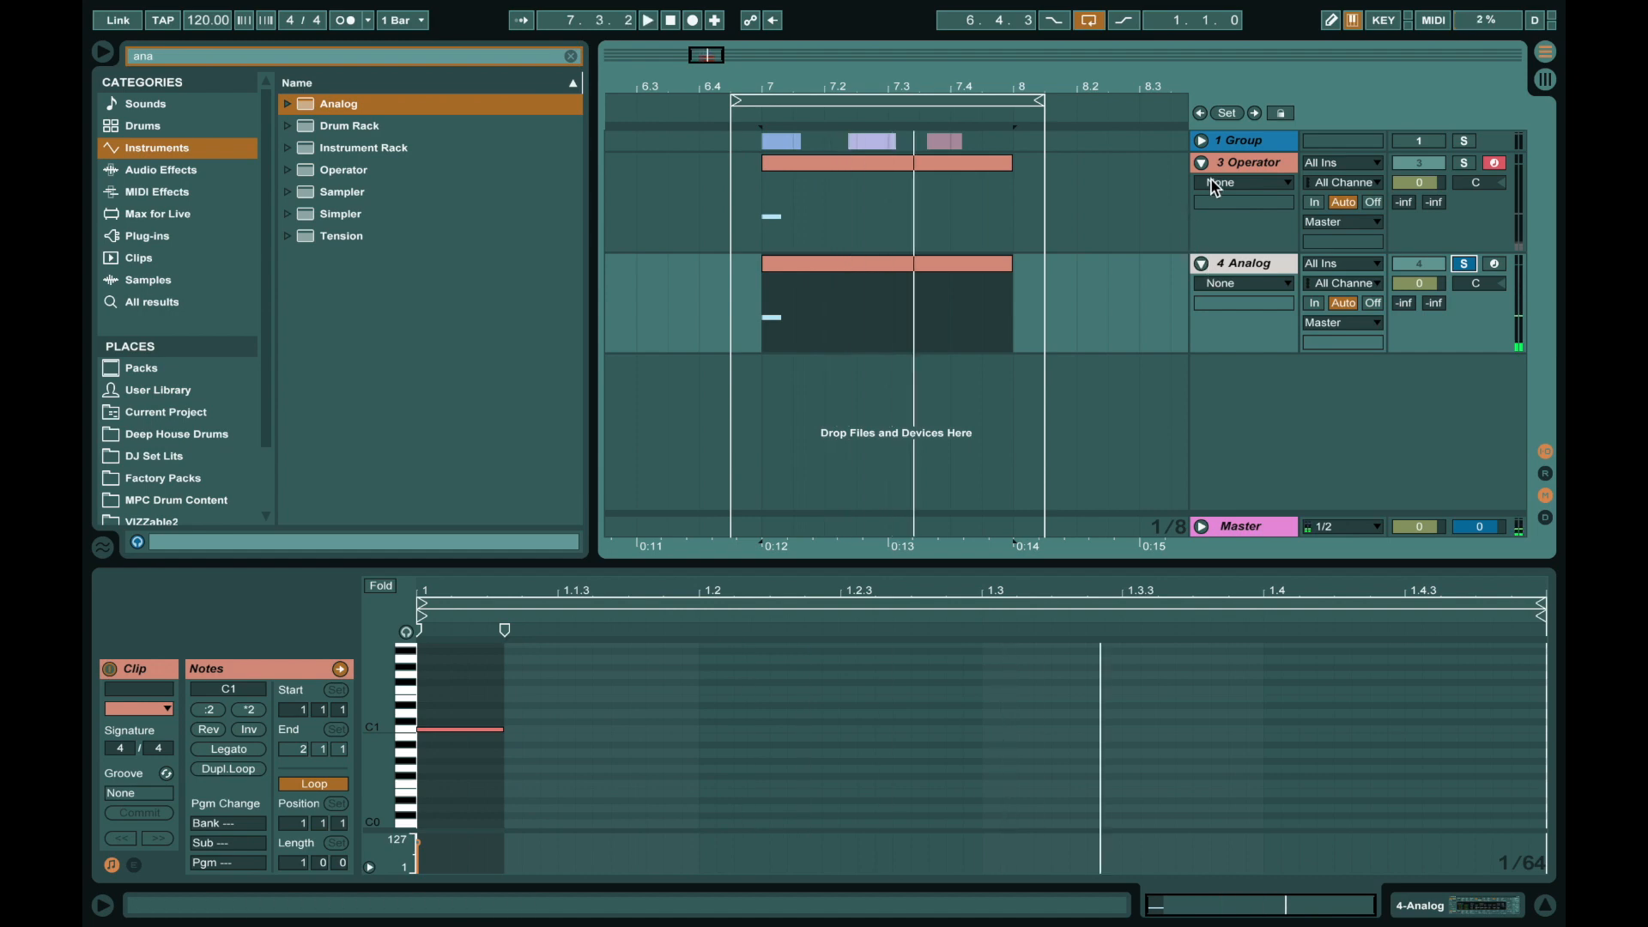
# Solo the Operator track and lengthen its envelope release to 116 ms while auditioning the note.
pyautogui.click(1267, 170)
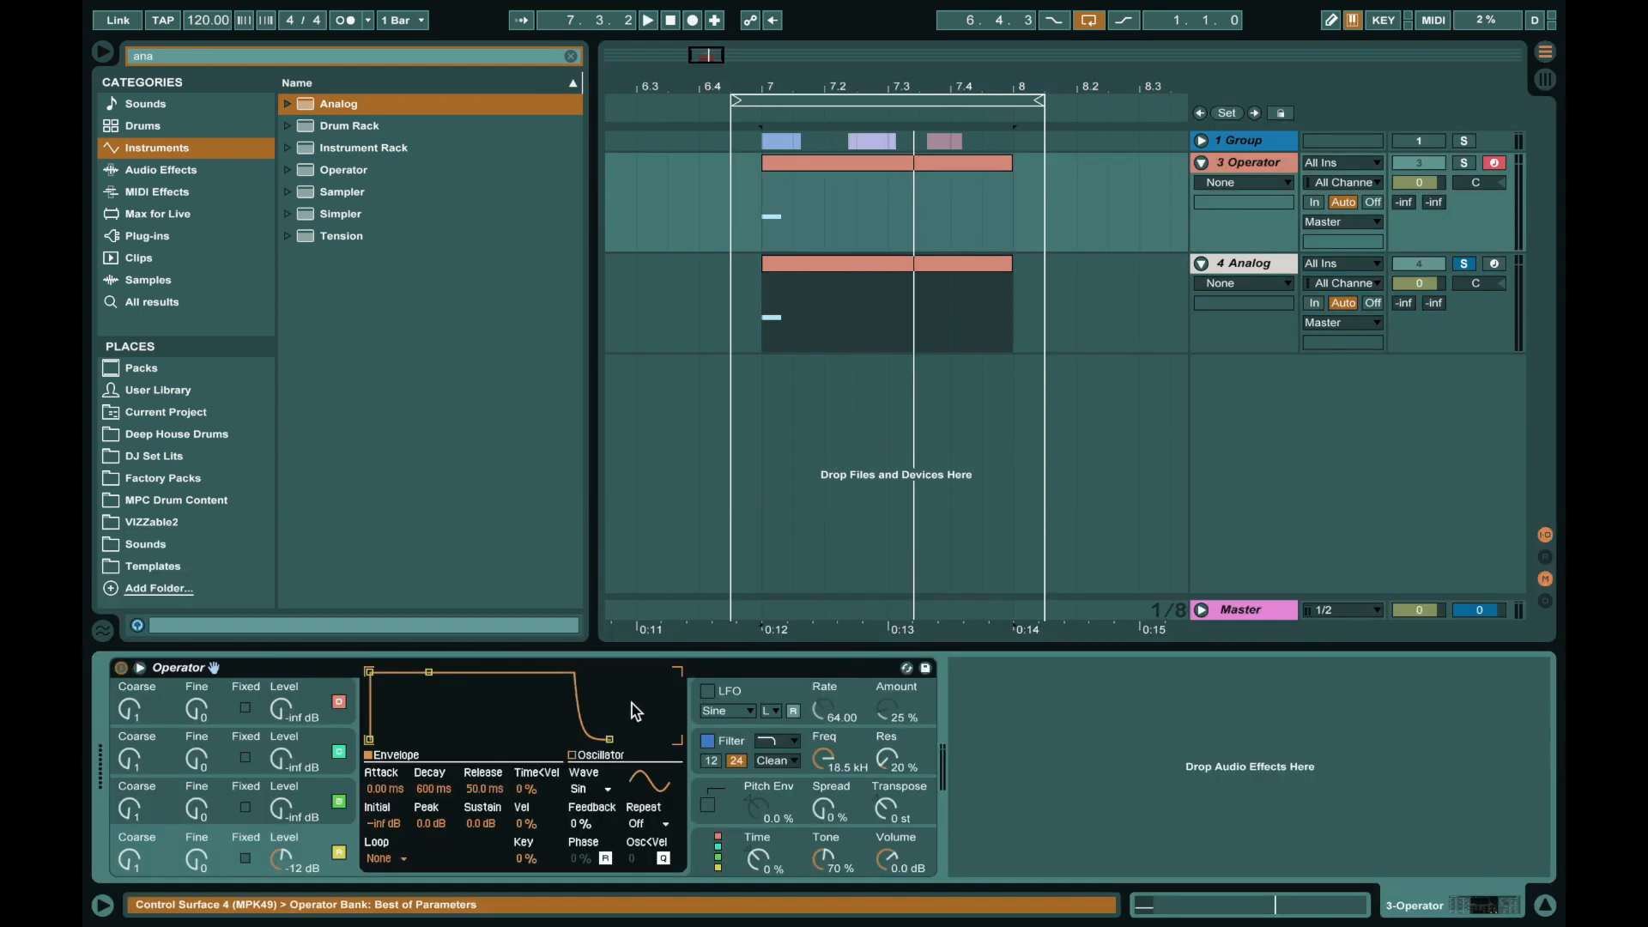
pyautogui.click(1464, 164)
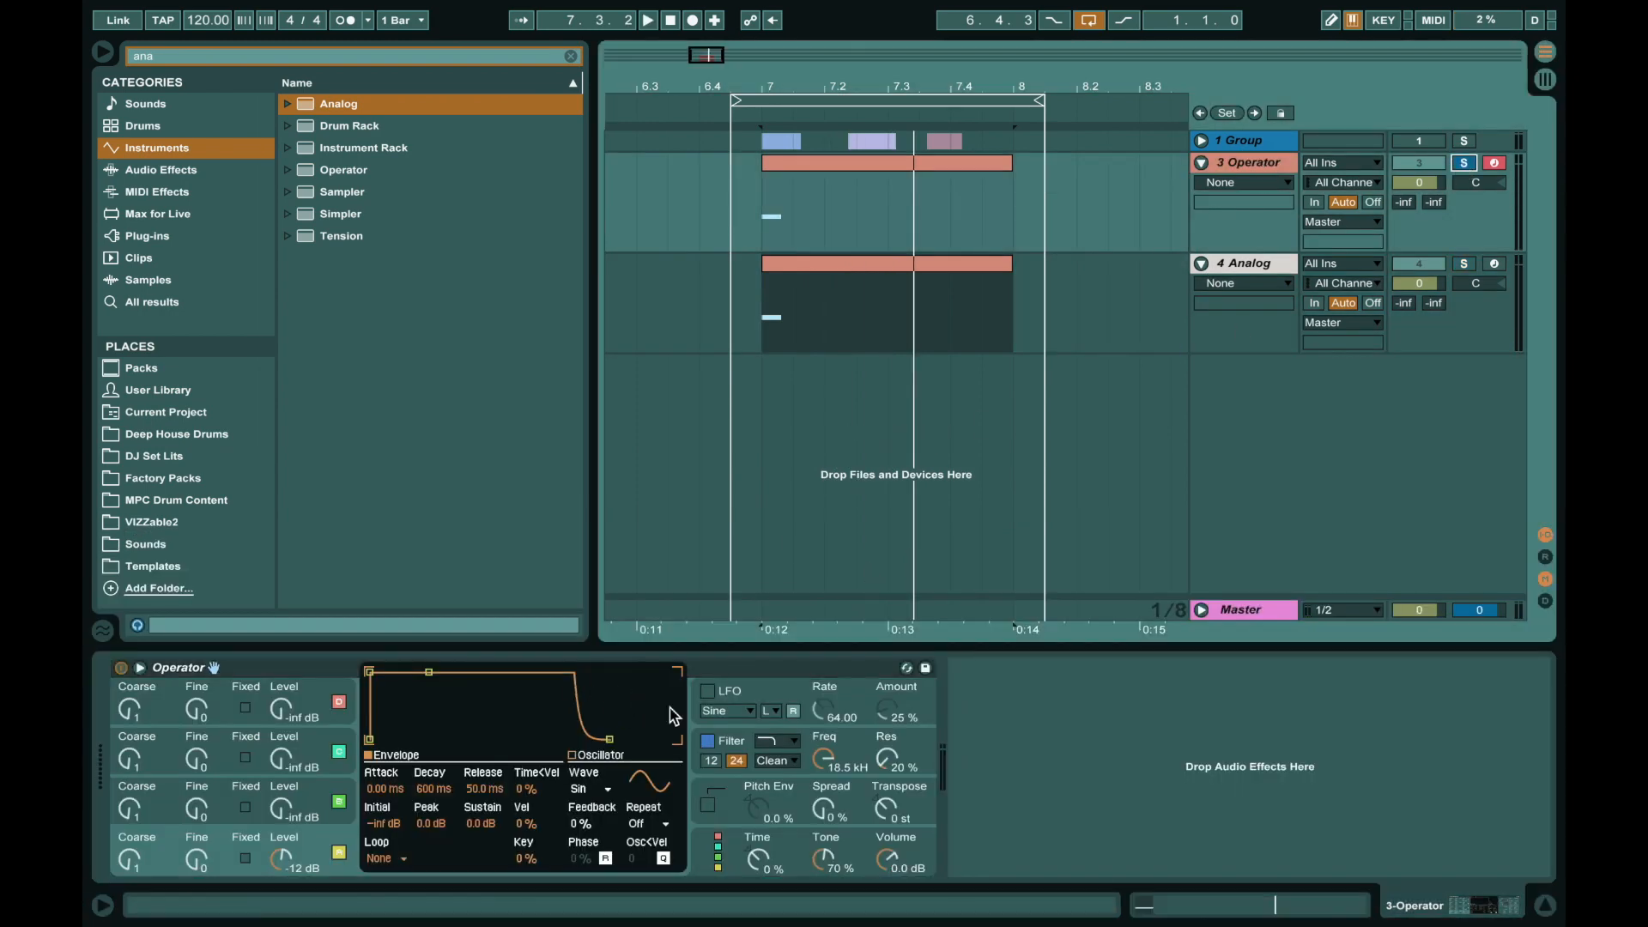
pyautogui.press('space')
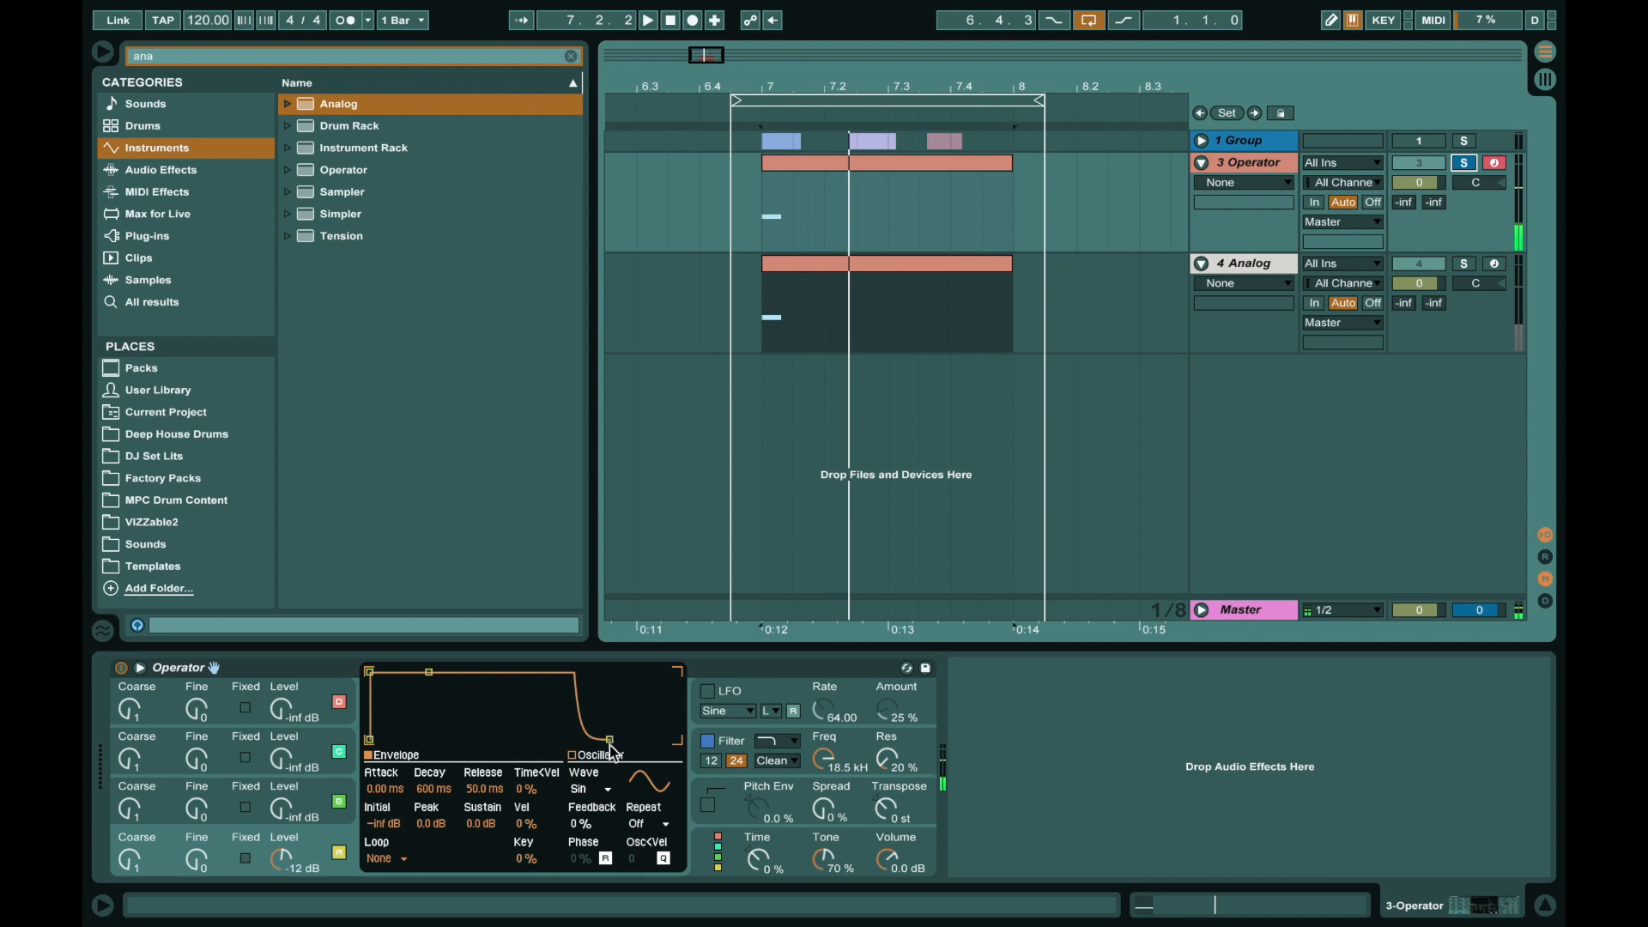
pyautogui.click(609, 738)
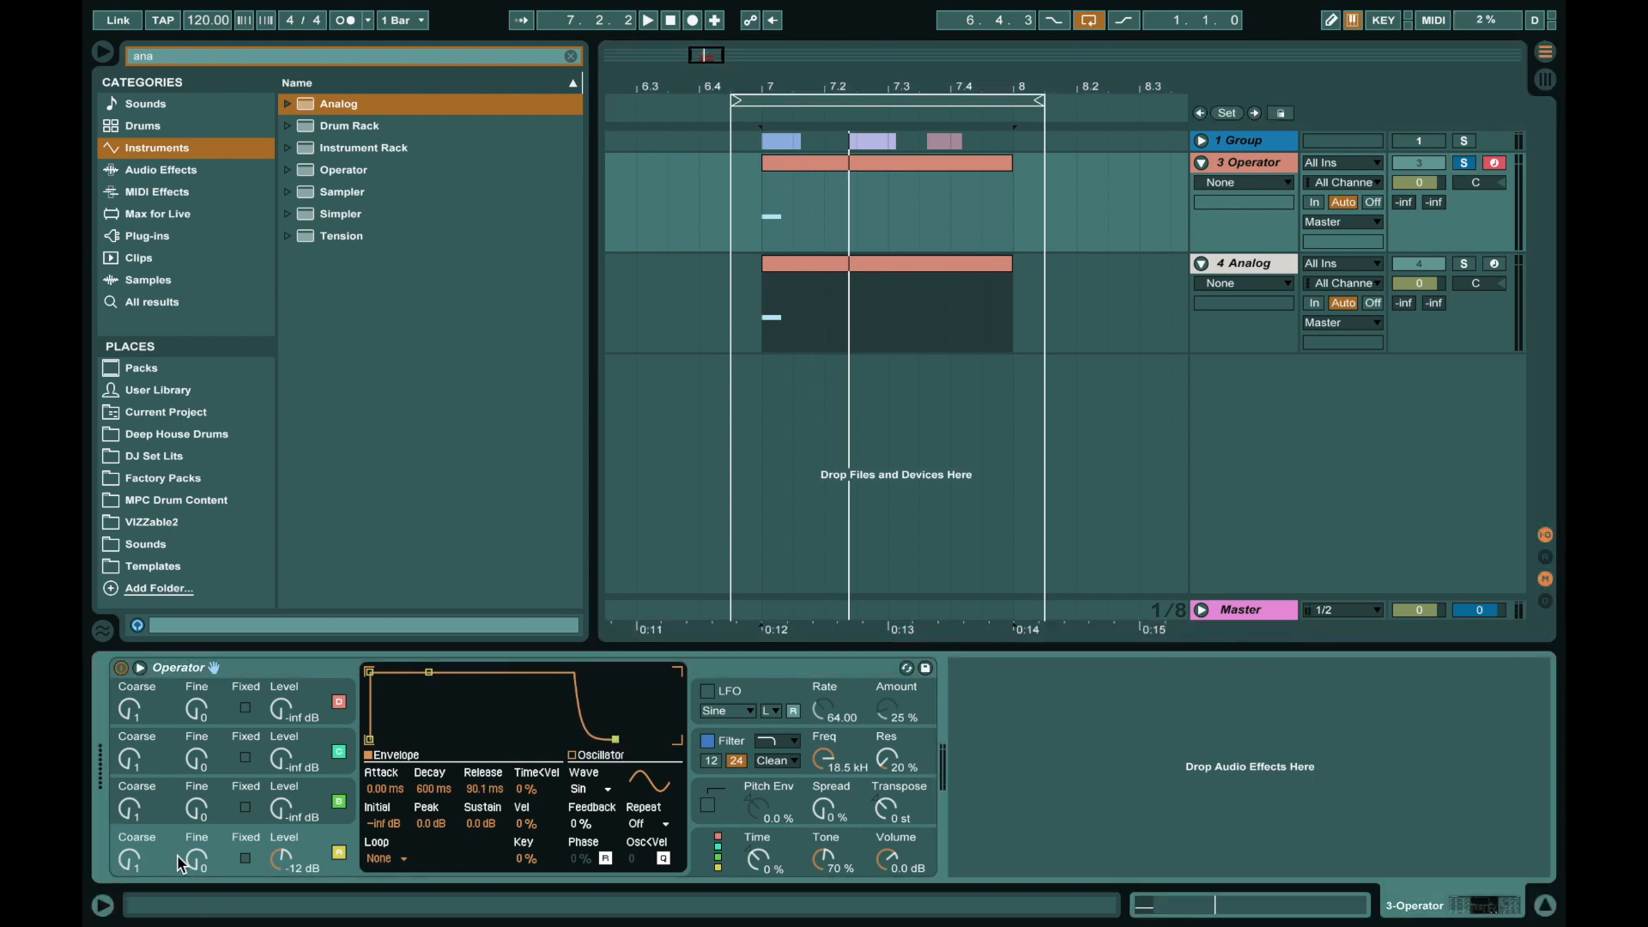
pyautogui.press('space')
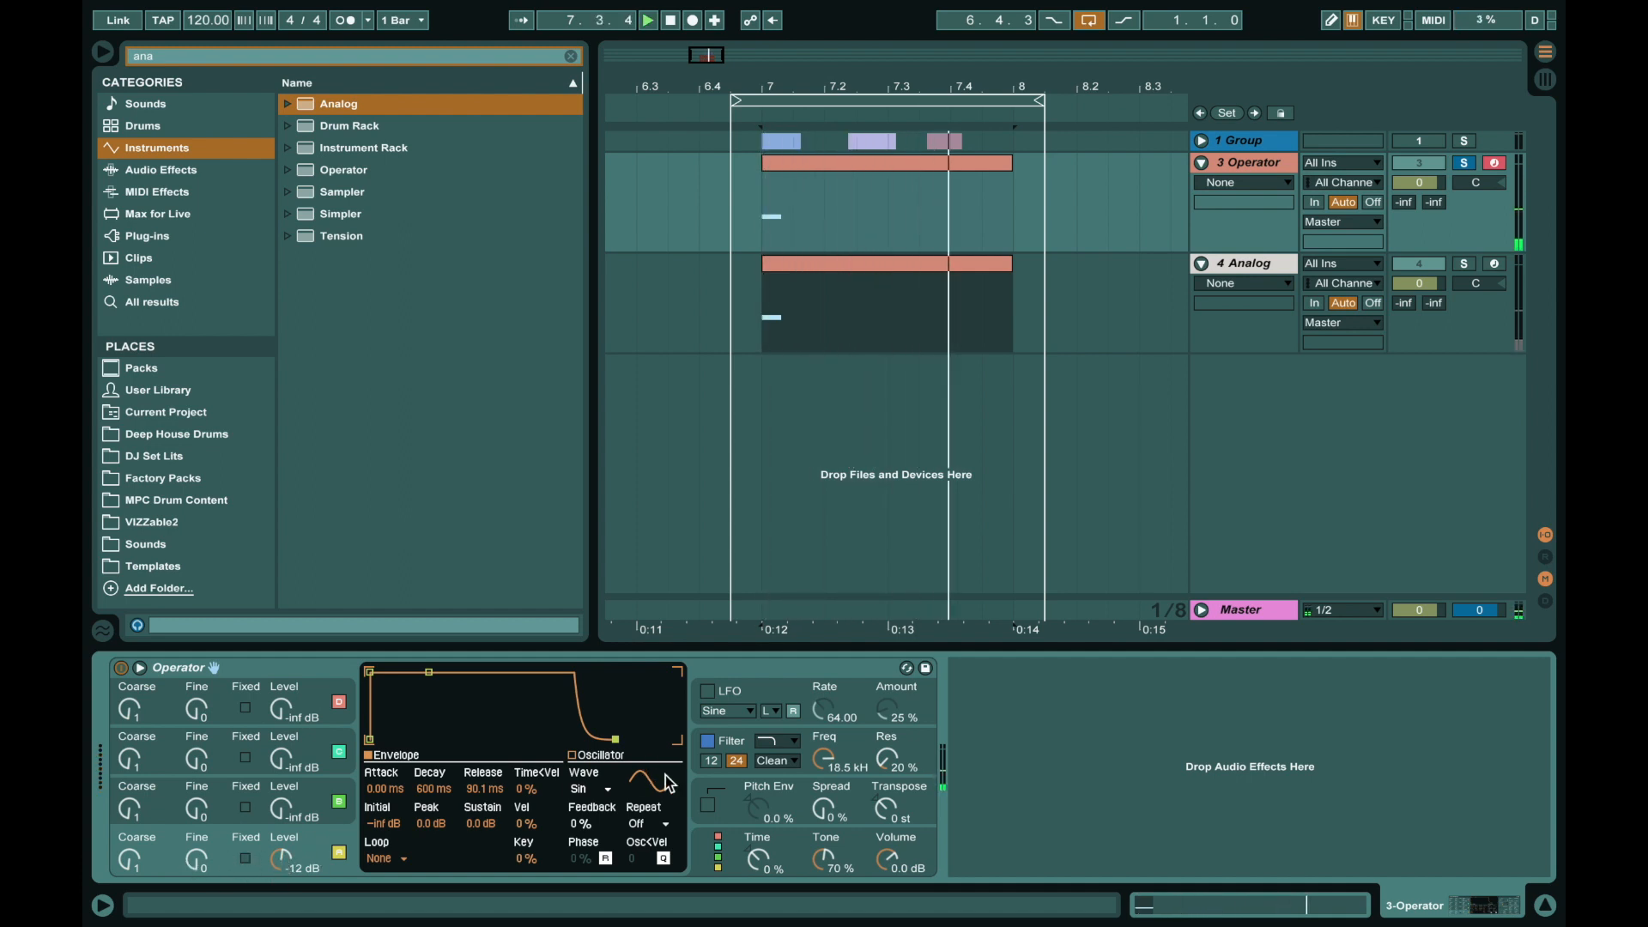
pyautogui.moveTo(615, 744); pyautogui.dragTo(618, 739)
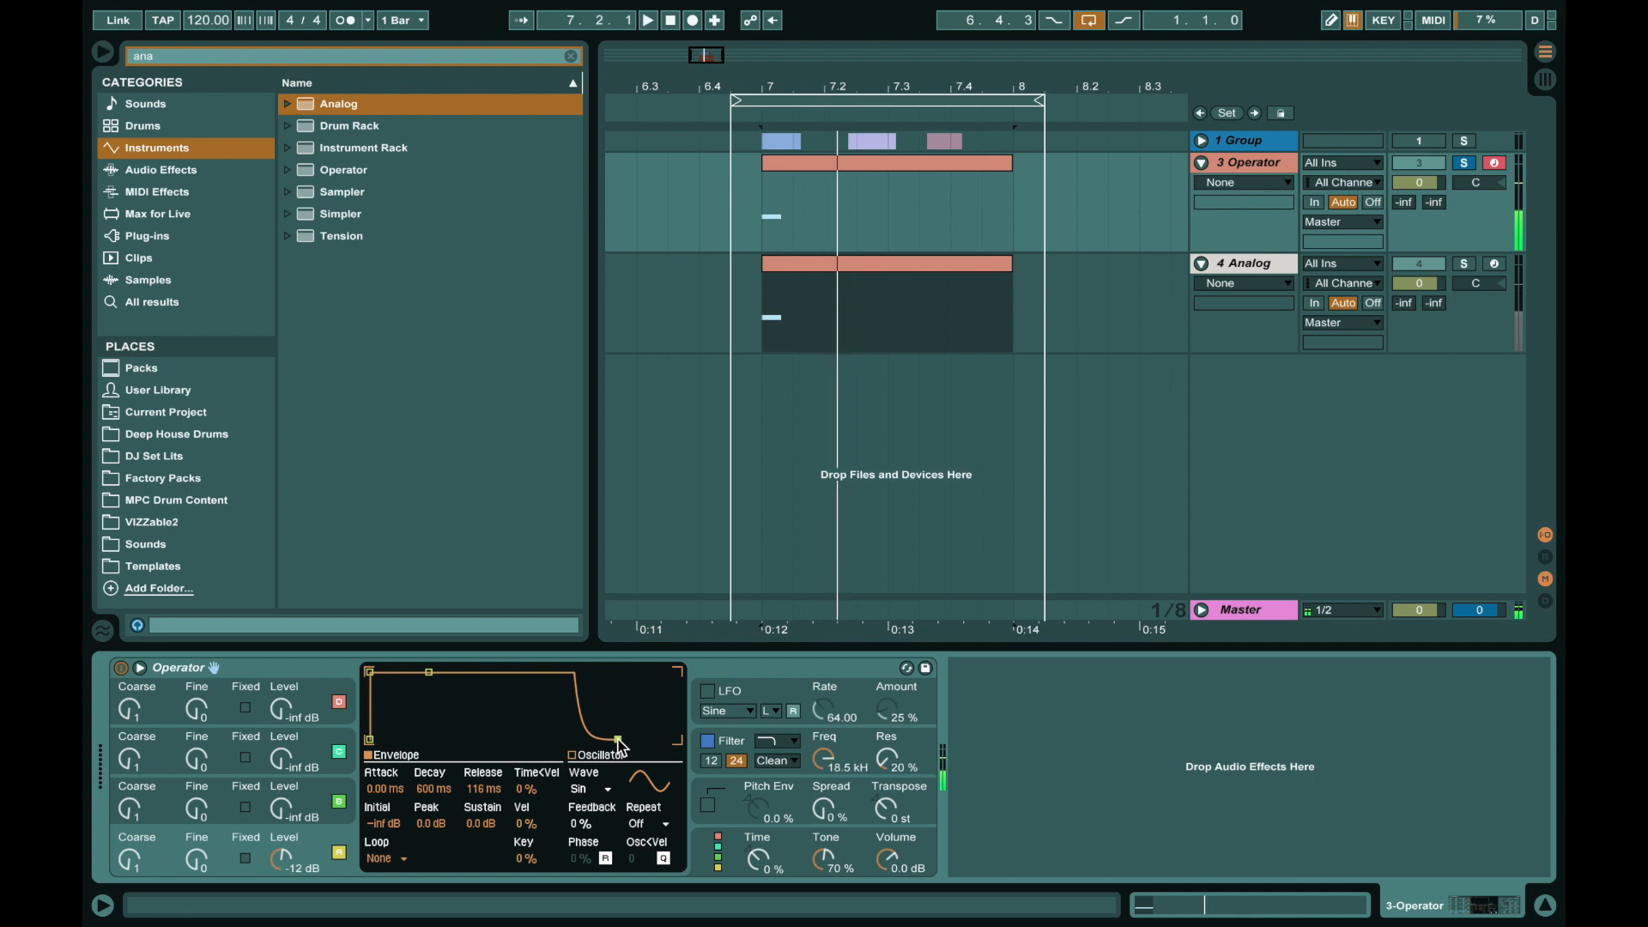
# Turn off Osc1 and Osc2 in Analog, enable its Noise source, and audition the track soloed.
pyautogui.click(1268, 268)
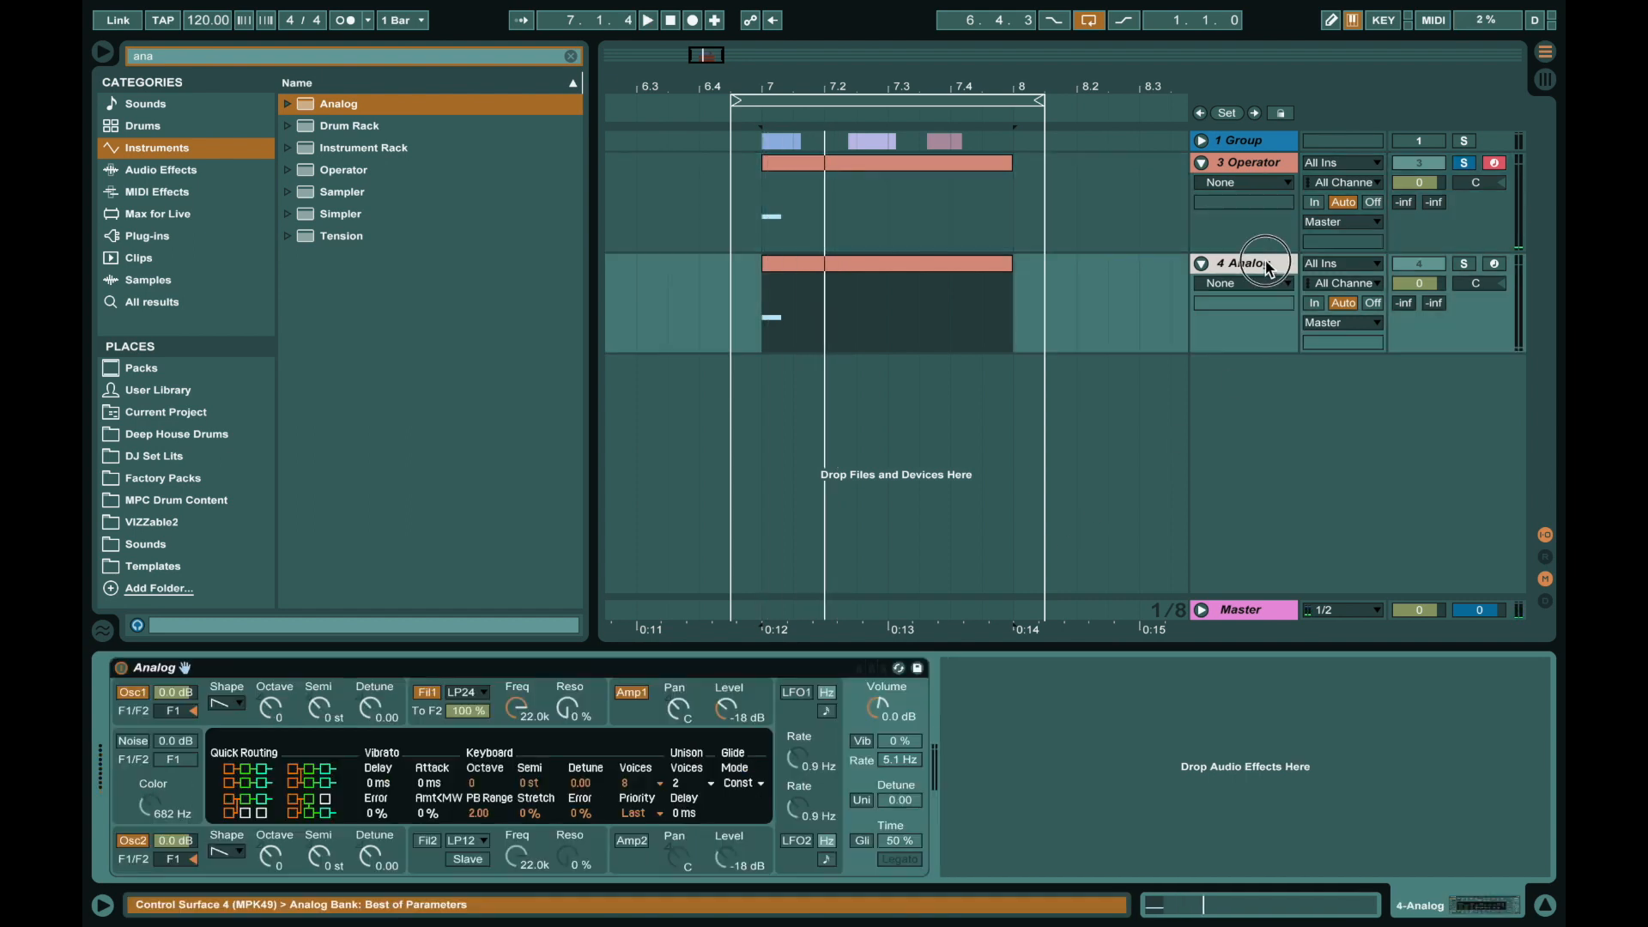
pyautogui.click(140, 695)
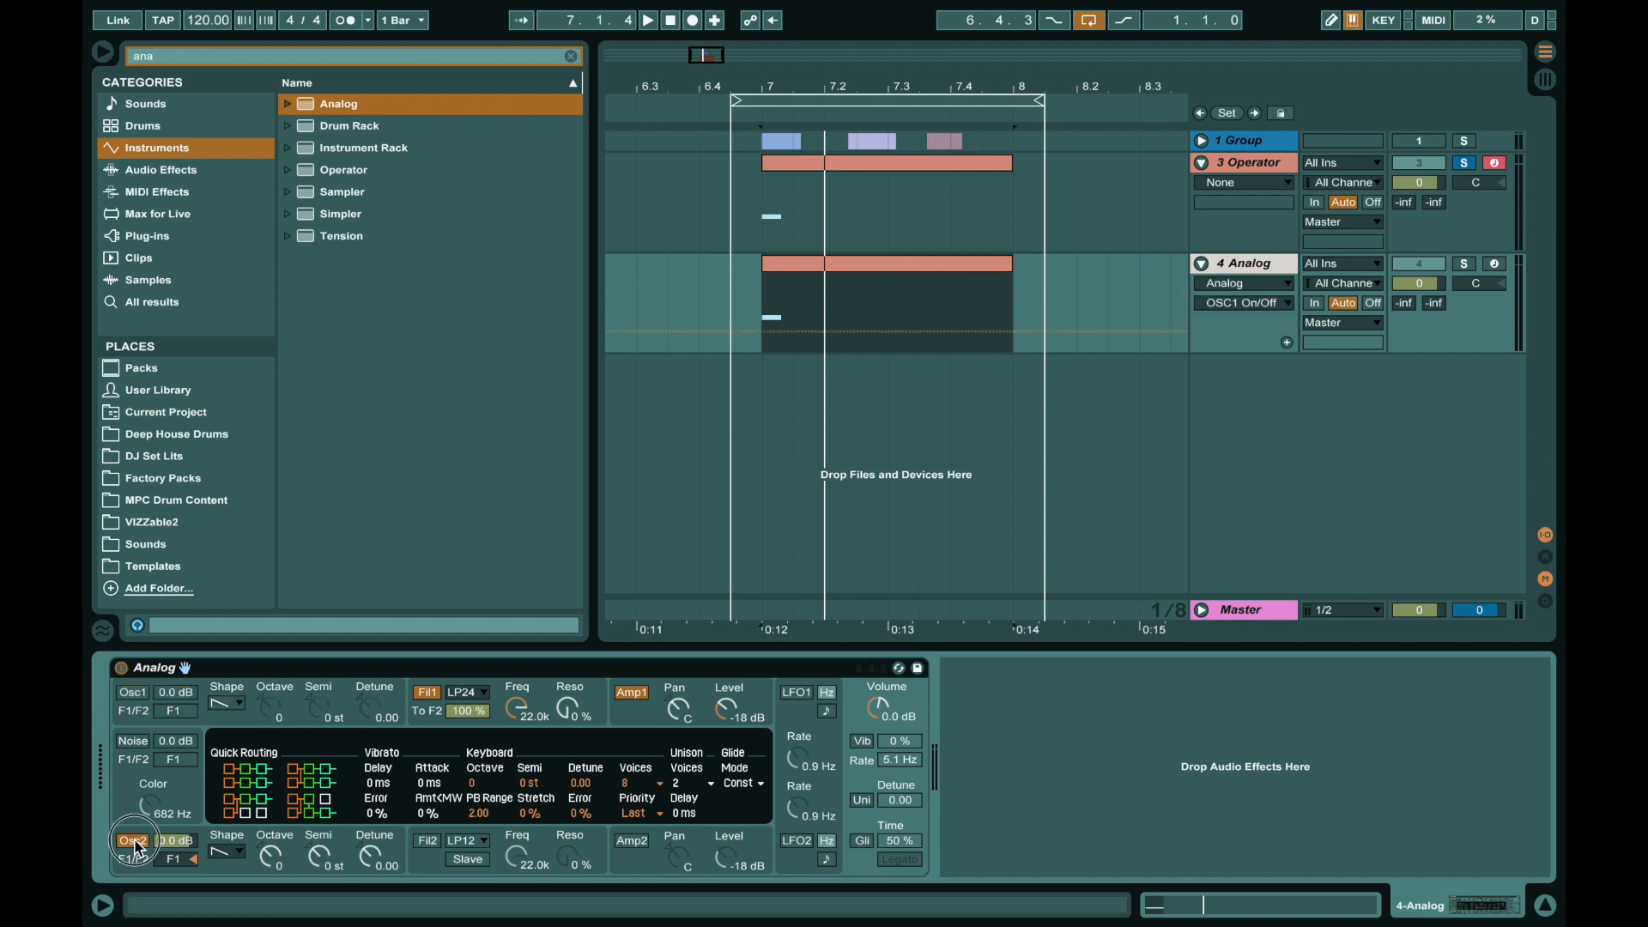
pyautogui.click(136, 843)
pyautogui.click(133, 741)
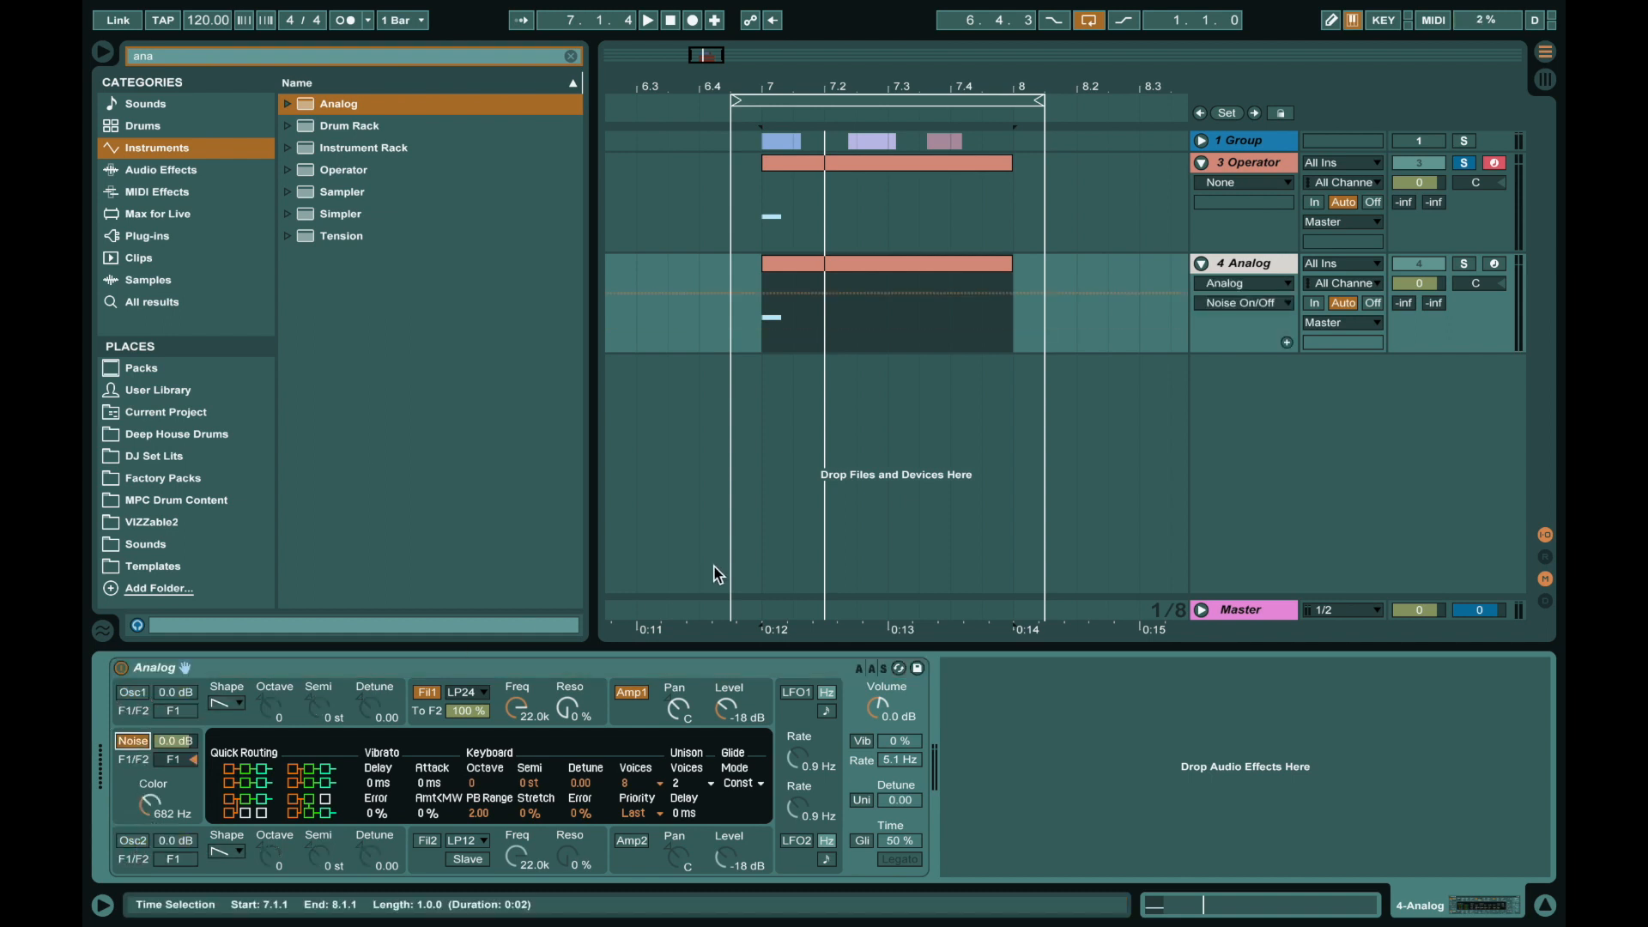
pyautogui.click(1466, 265)
pyautogui.press('space')
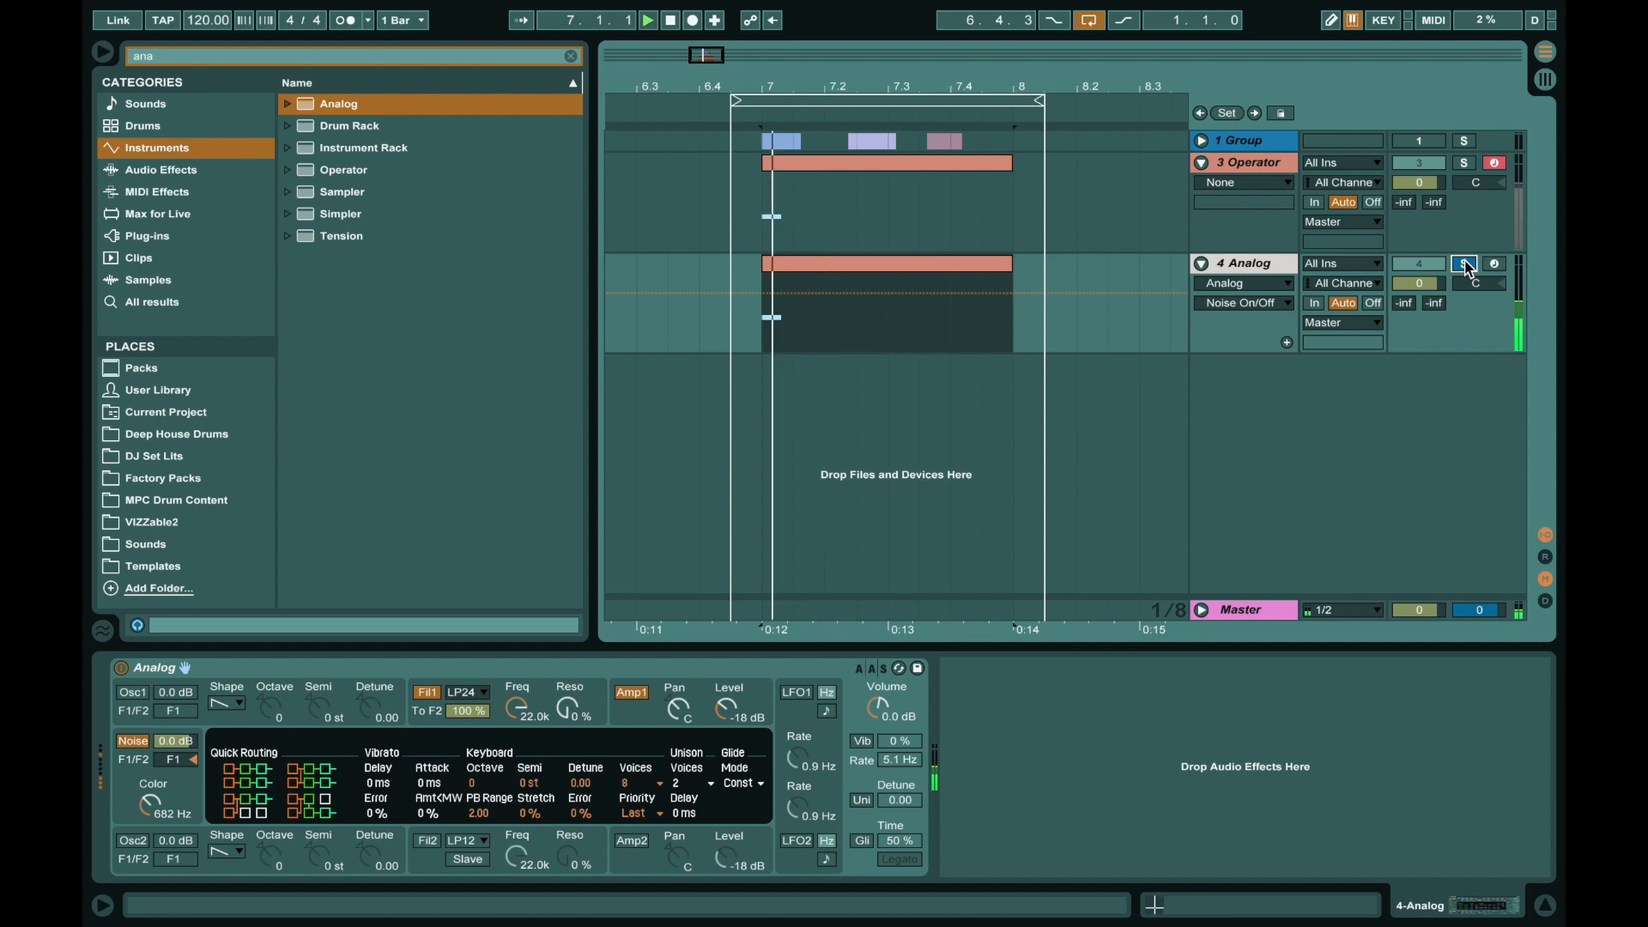
# Shorten Analog's Amp1 envelope to a 19 ms decay, 0.02 sustain and 6 ms release, checking the sound by playback.
pyautogui.click(635, 712)
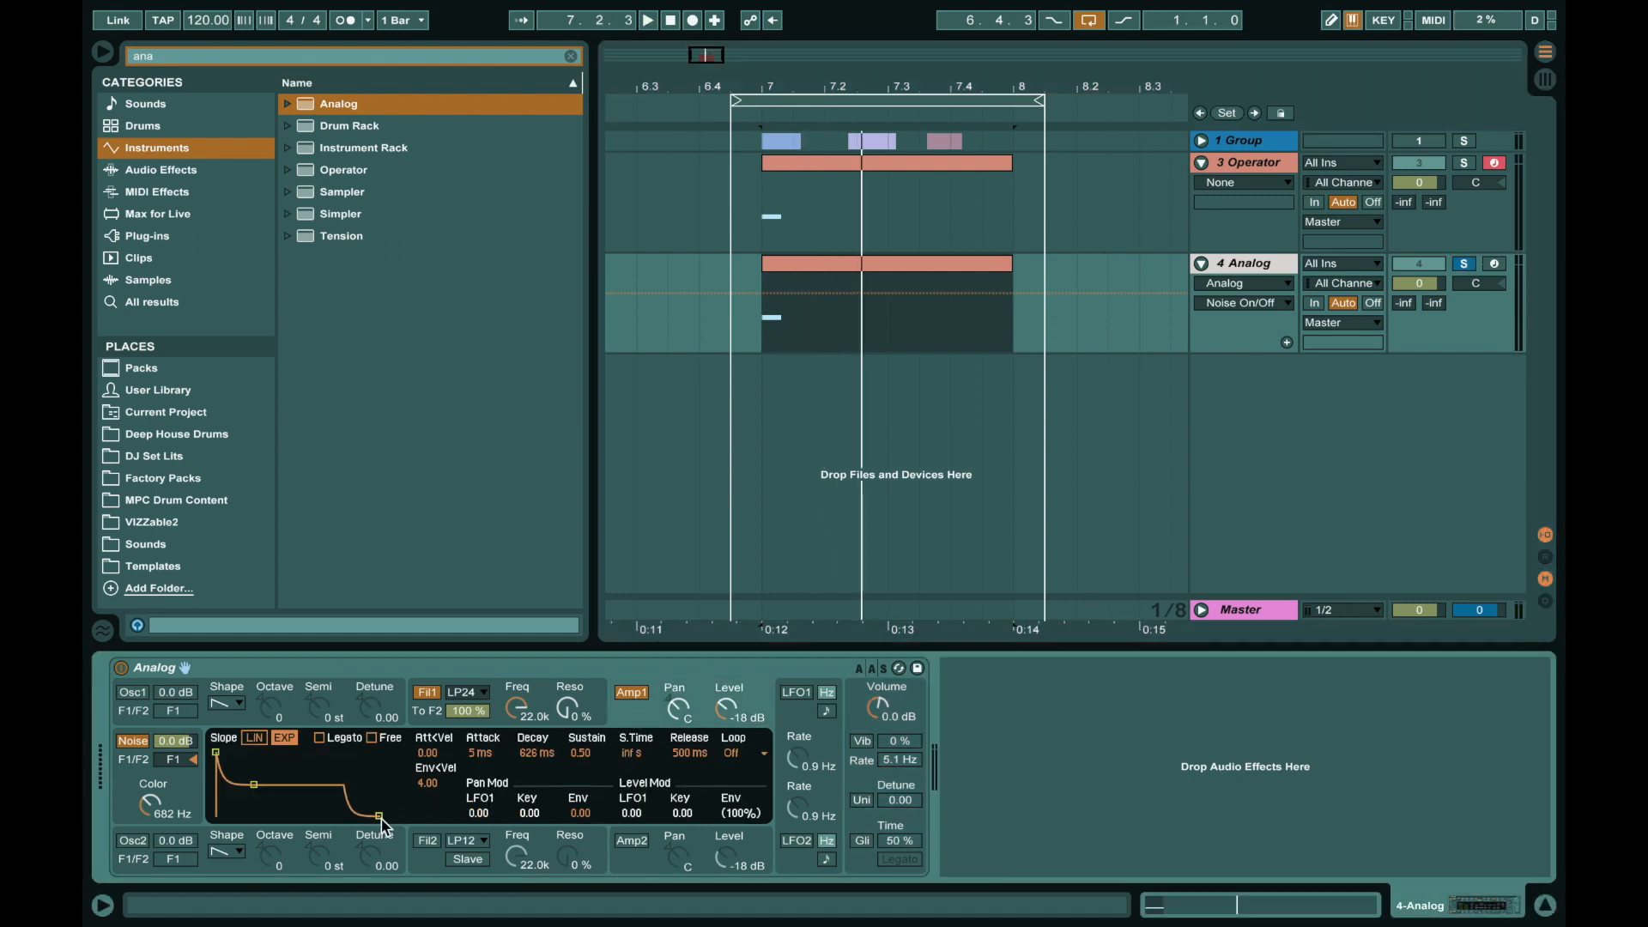
pyautogui.moveTo(378, 816); pyautogui.dragTo(343, 817)
pyautogui.moveTo(254, 785); pyautogui.dragTo(226, 814)
pyautogui.press('space')
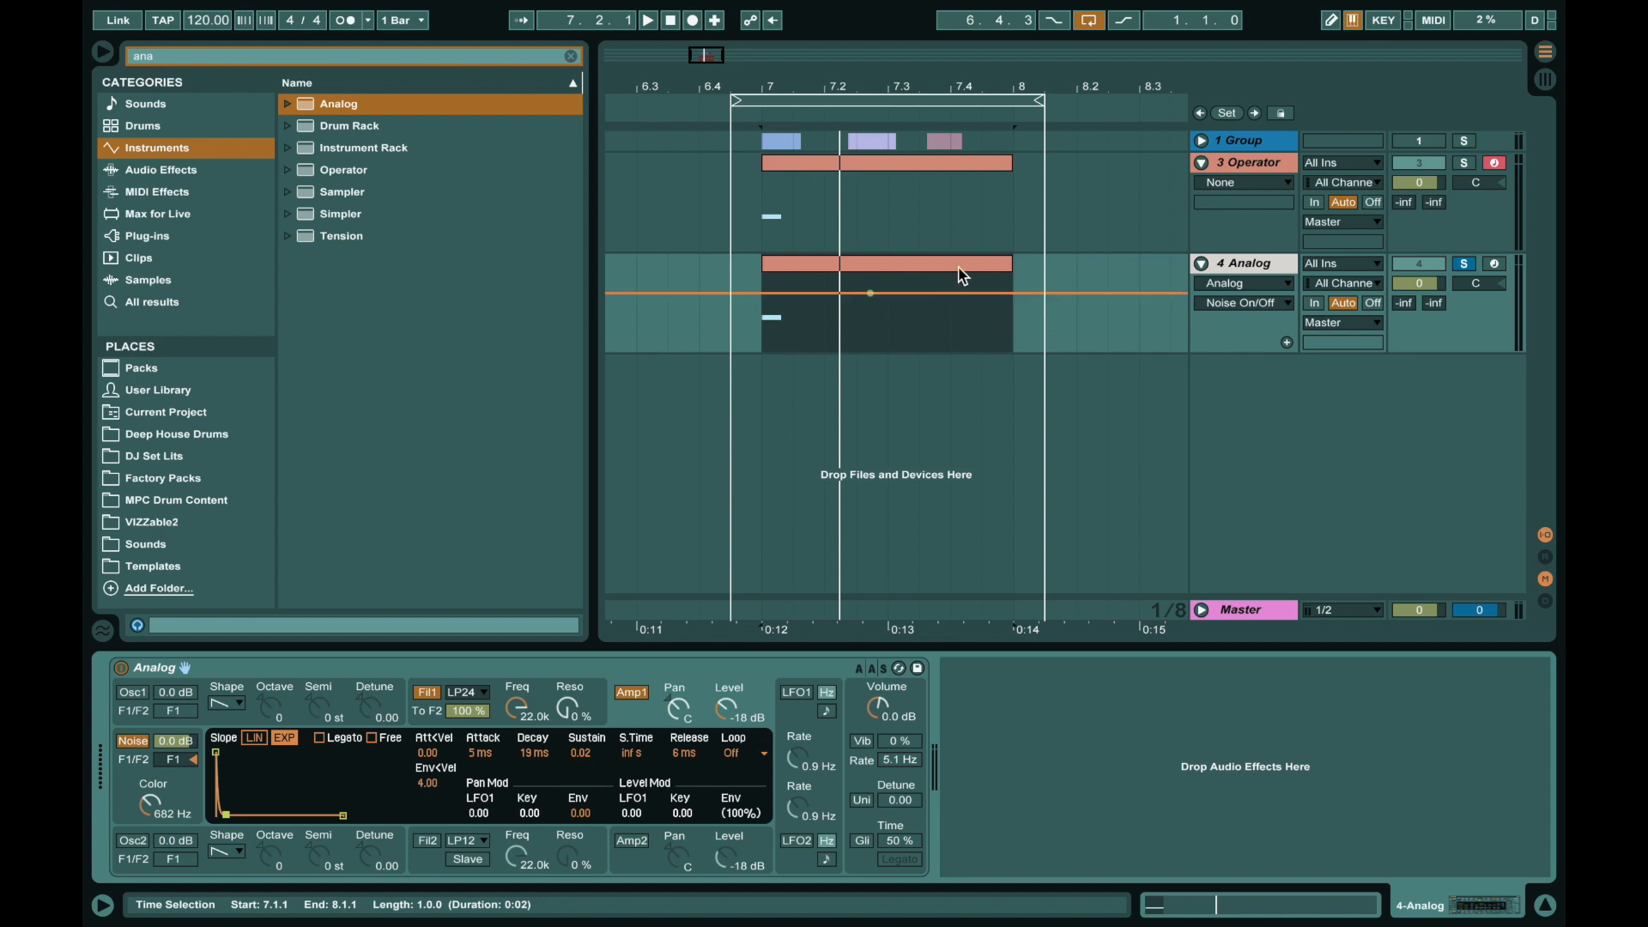
# Activate both the Operator and Analog tracks with no solo and play them together.
pyautogui.click(1259, 165)
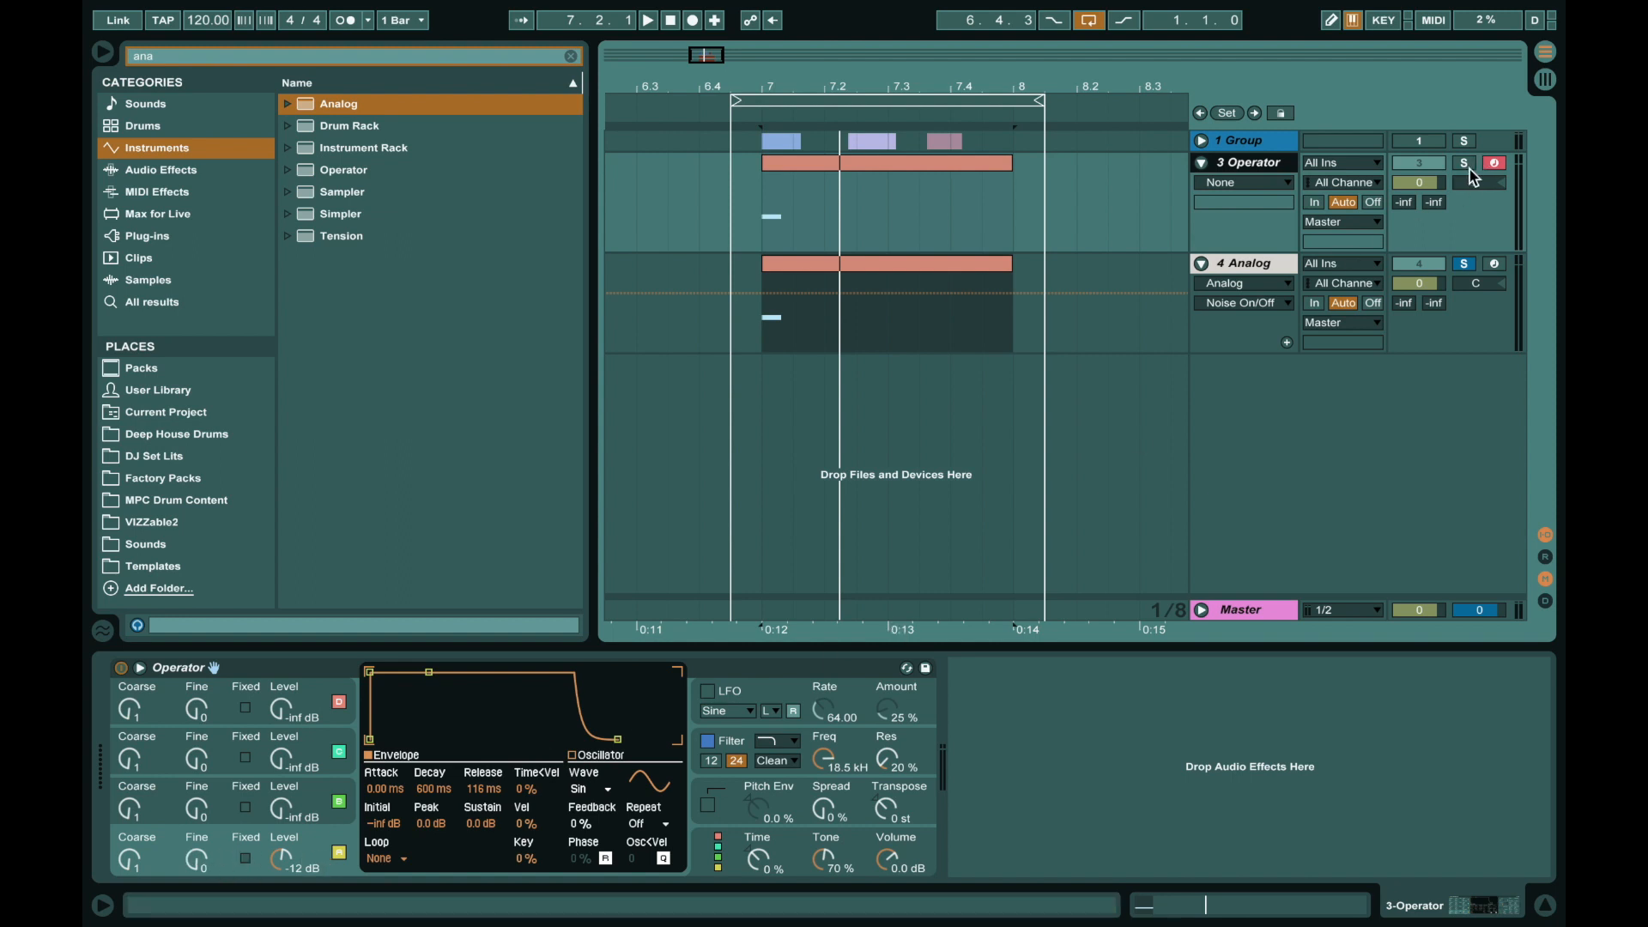
pyautogui.click(1425, 163)
pyautogui.click(1429, 264)
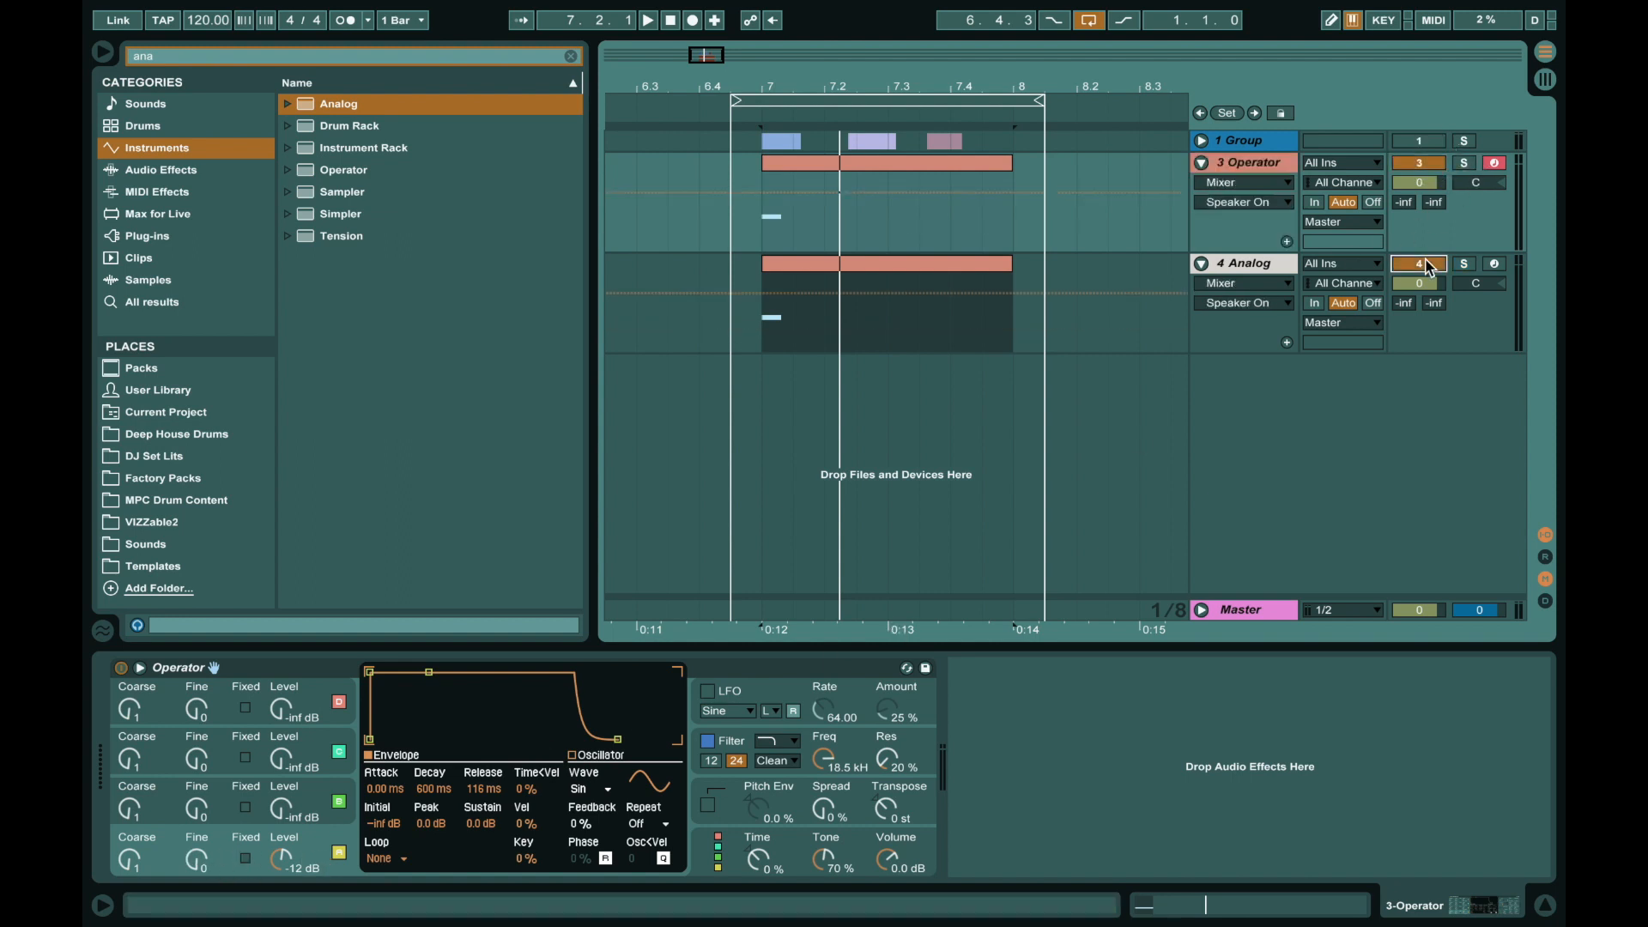
pyautogui.press('space')
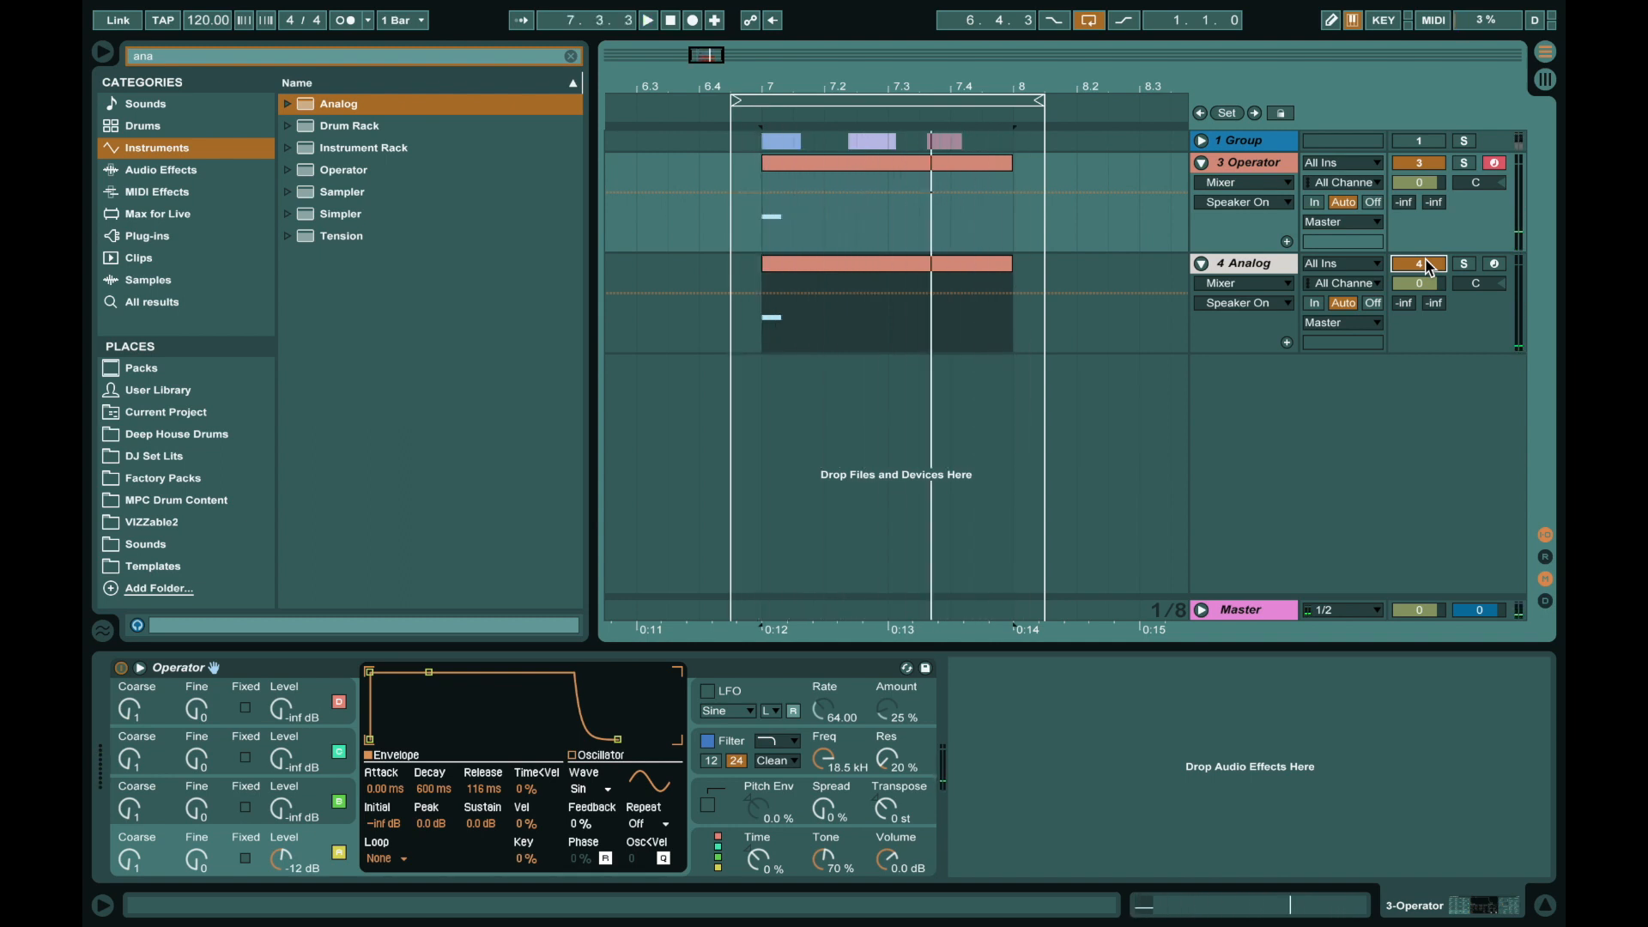
# Select the Operator and Analog tracks together, then freeze and flatten them to audio.
pyautogui.click(1259, 168)
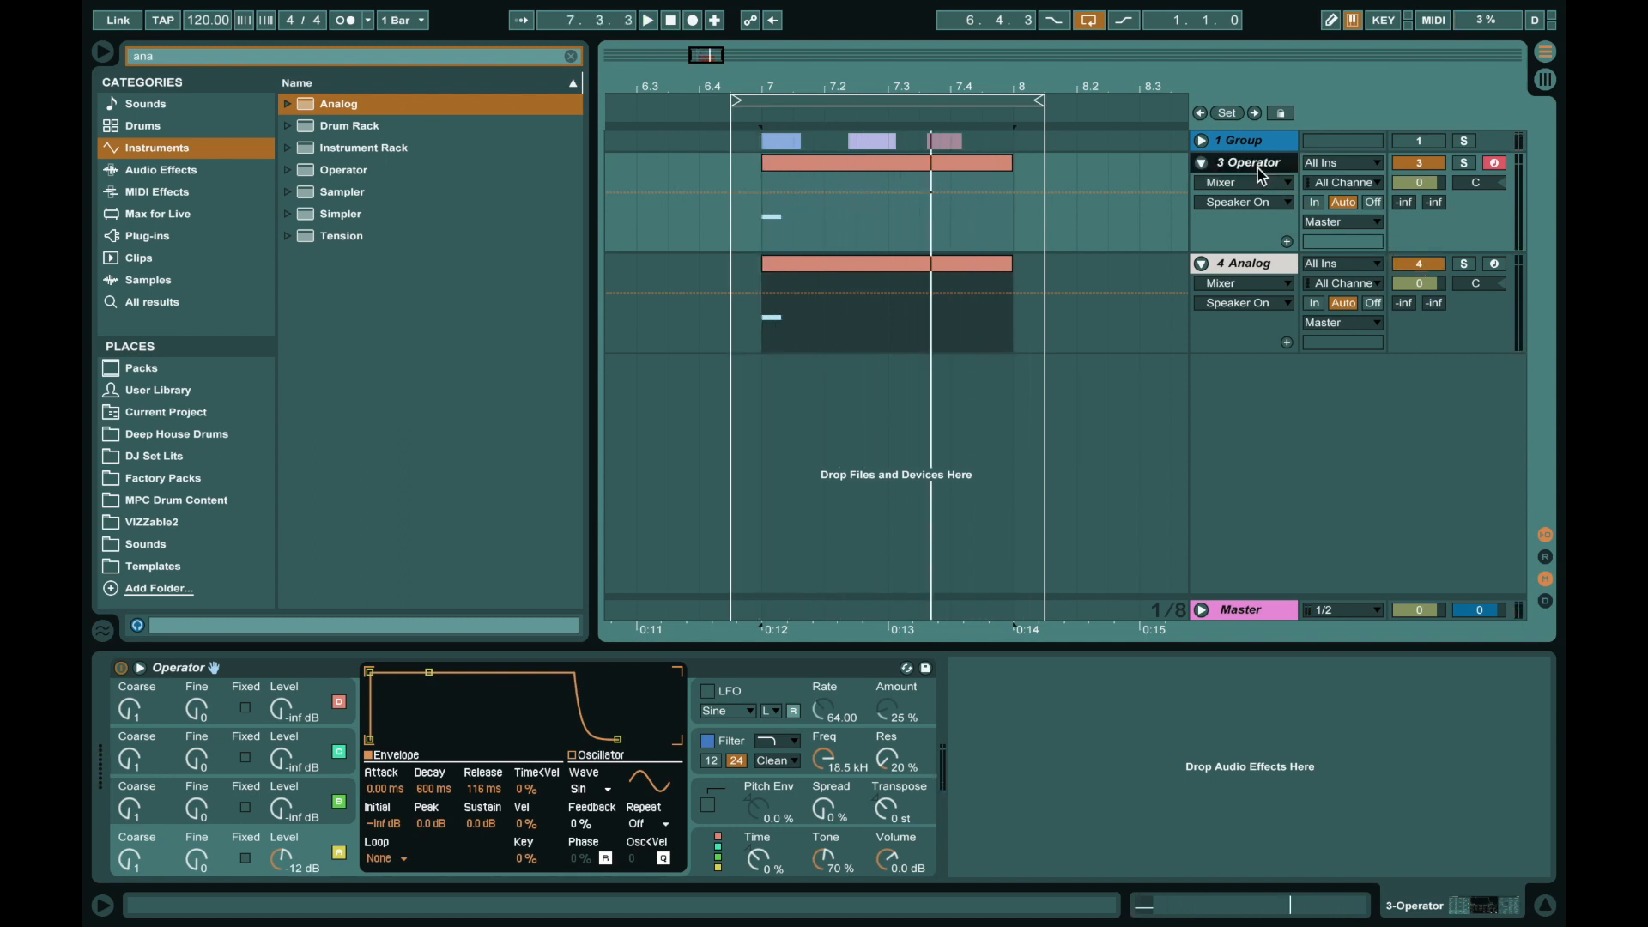
pyautogui.click(1248, 268)
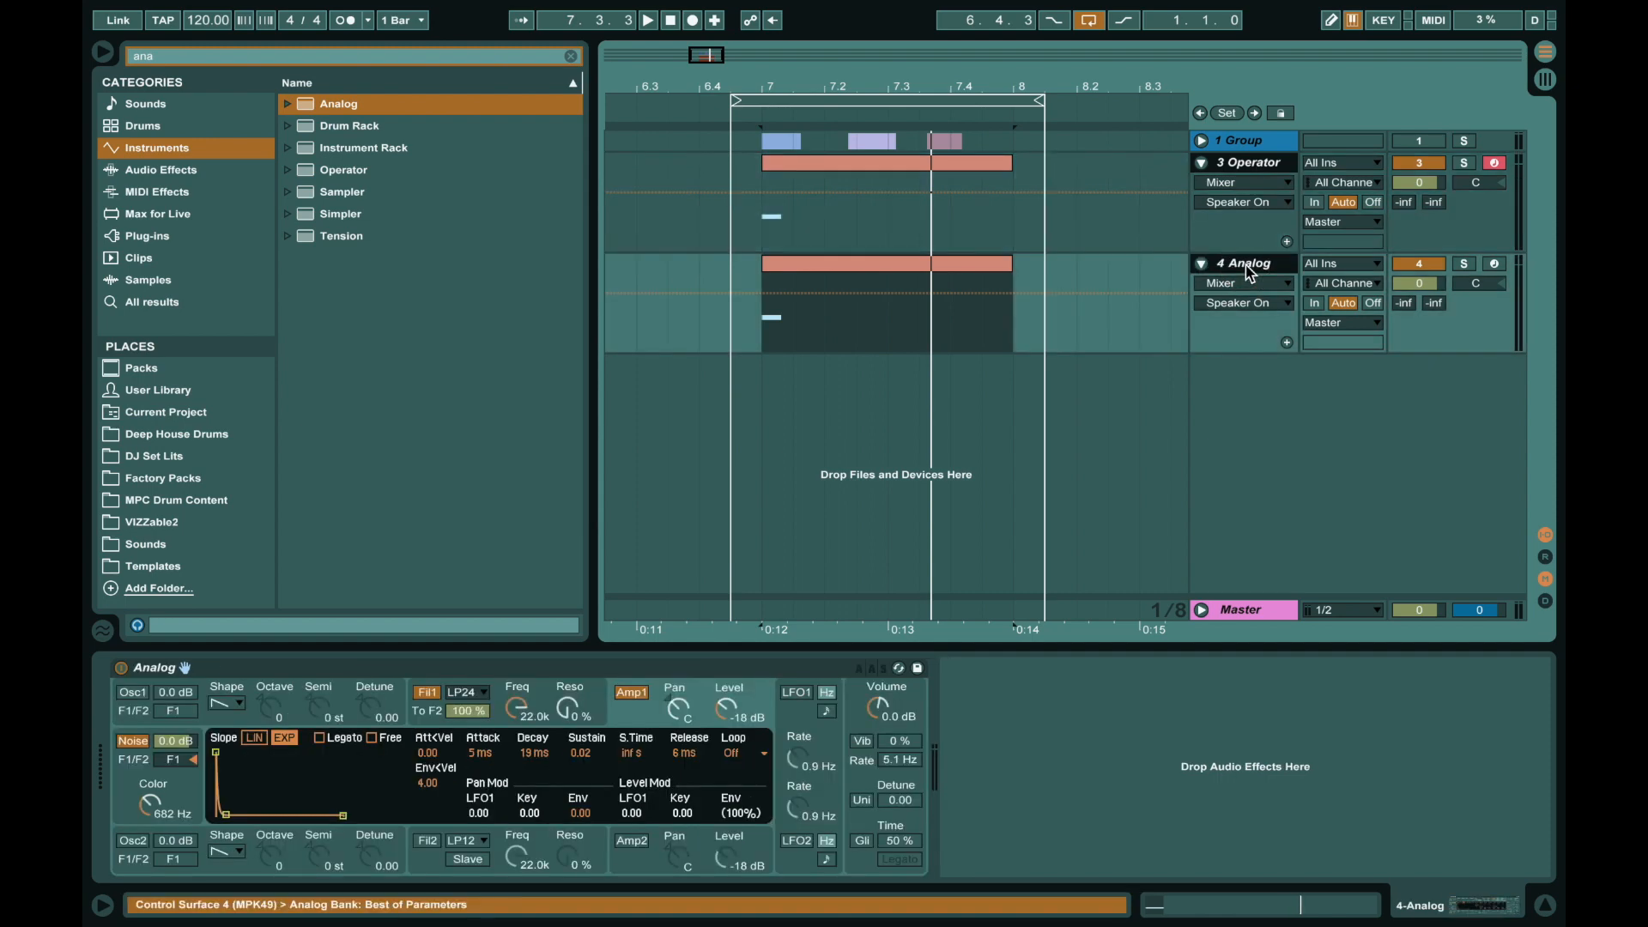
pyautogui.click(1250, 167)
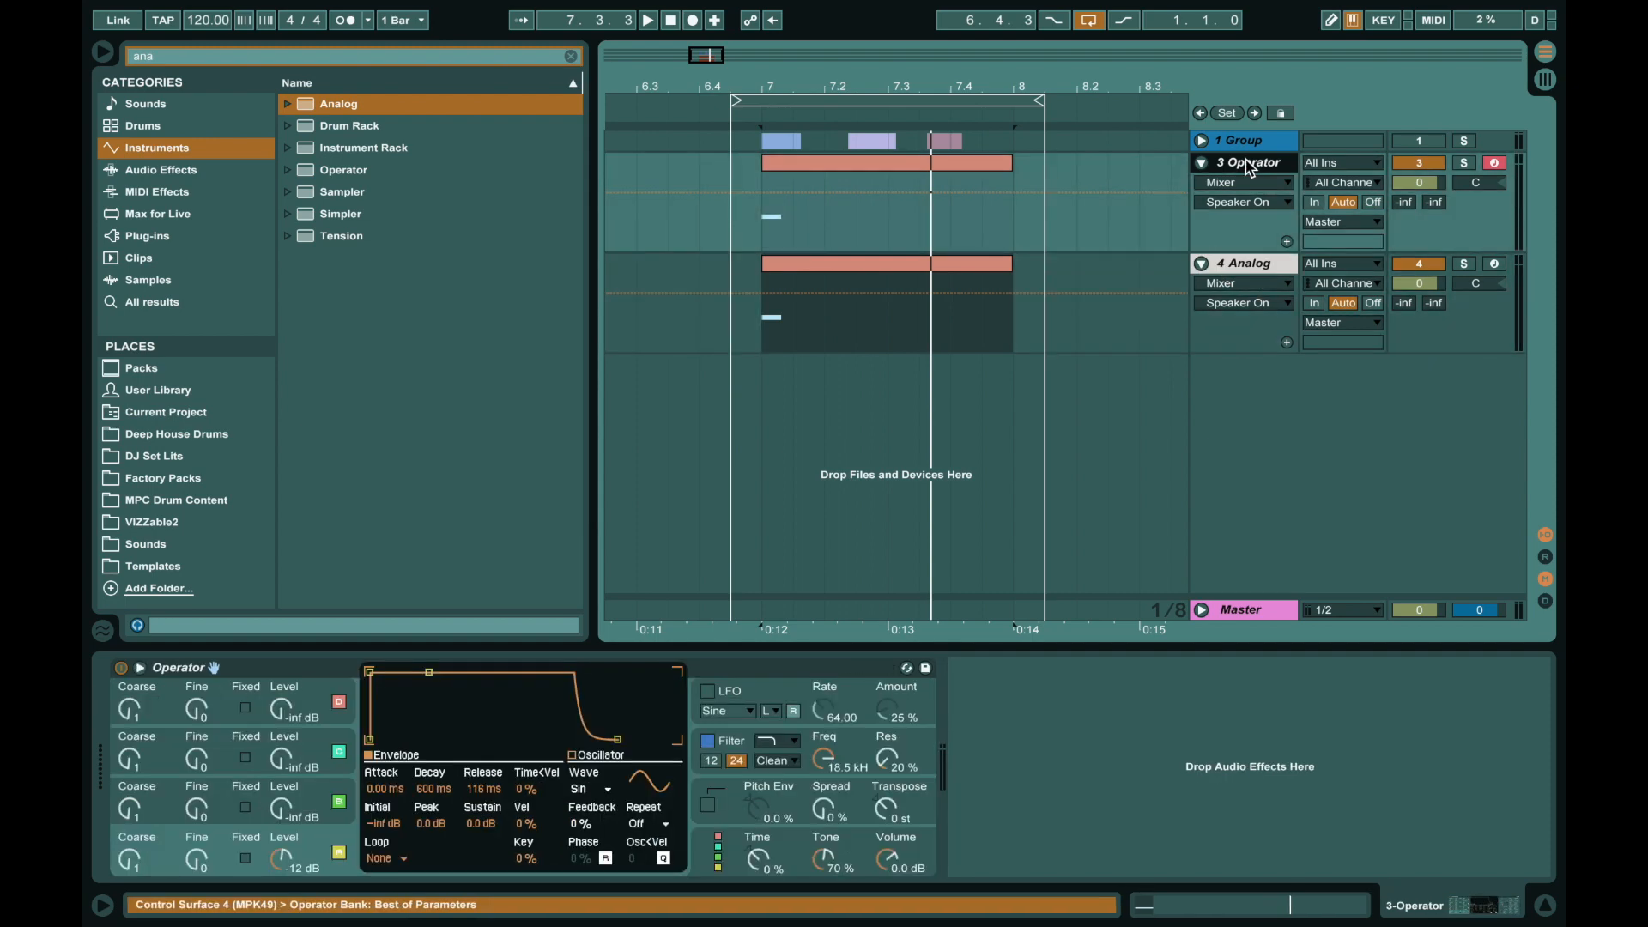
pyautogui.click(1259, 272)
pyautogui.rightClick(1260, 271)
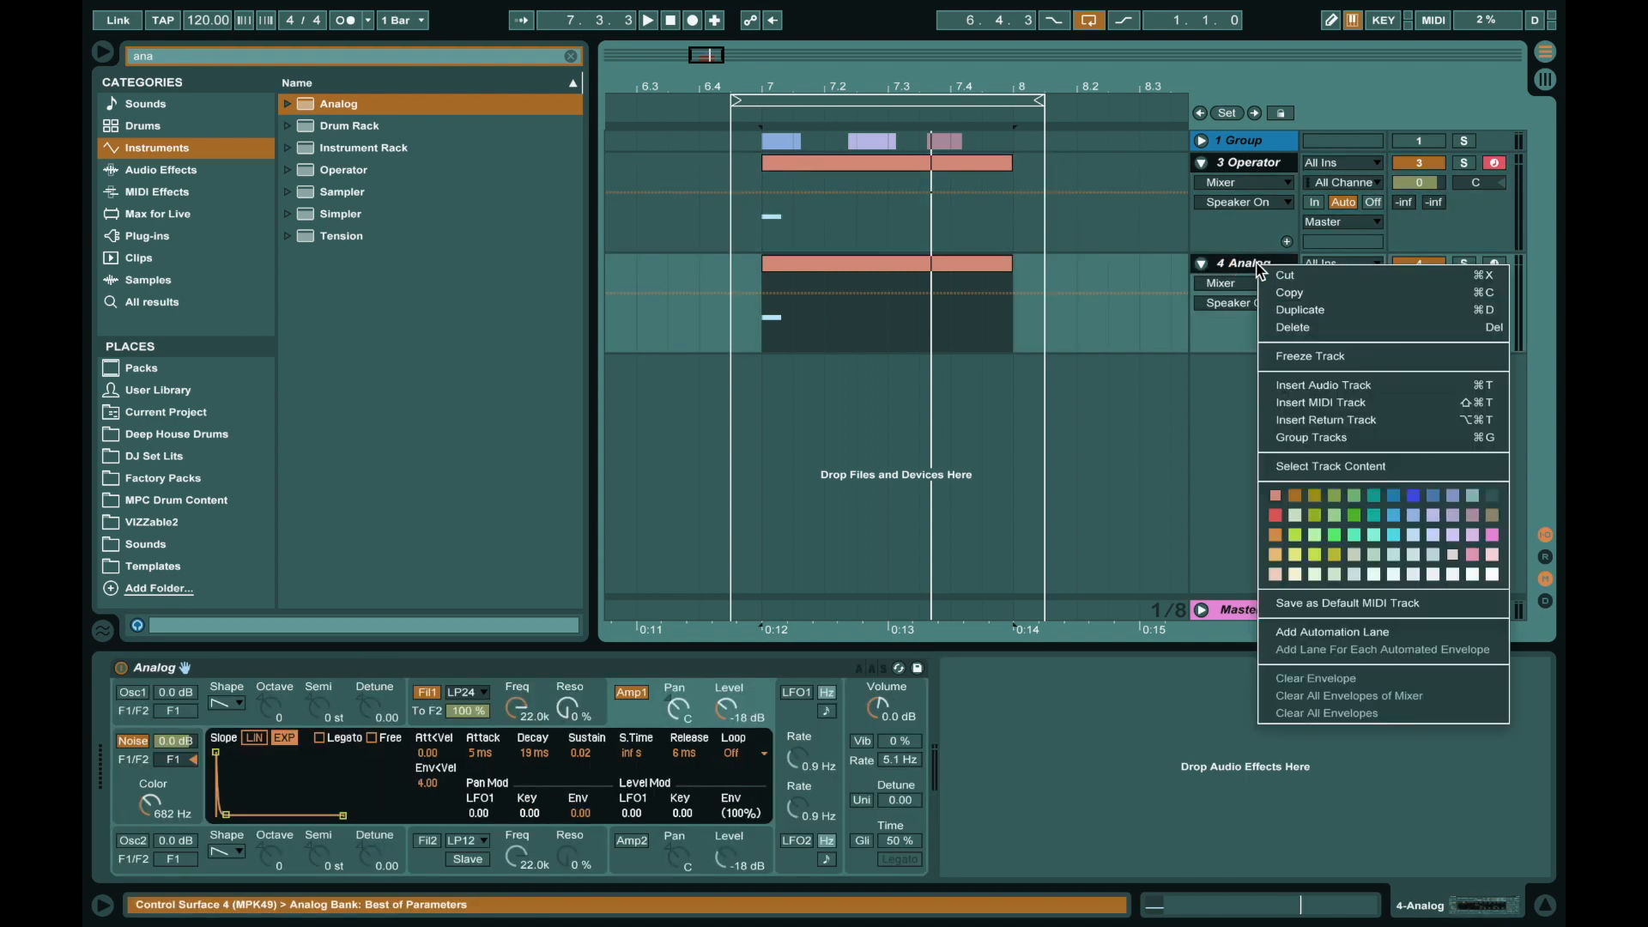
pyautogui.click(1292, 357)
pyautogui.rightClick(1238, 265)
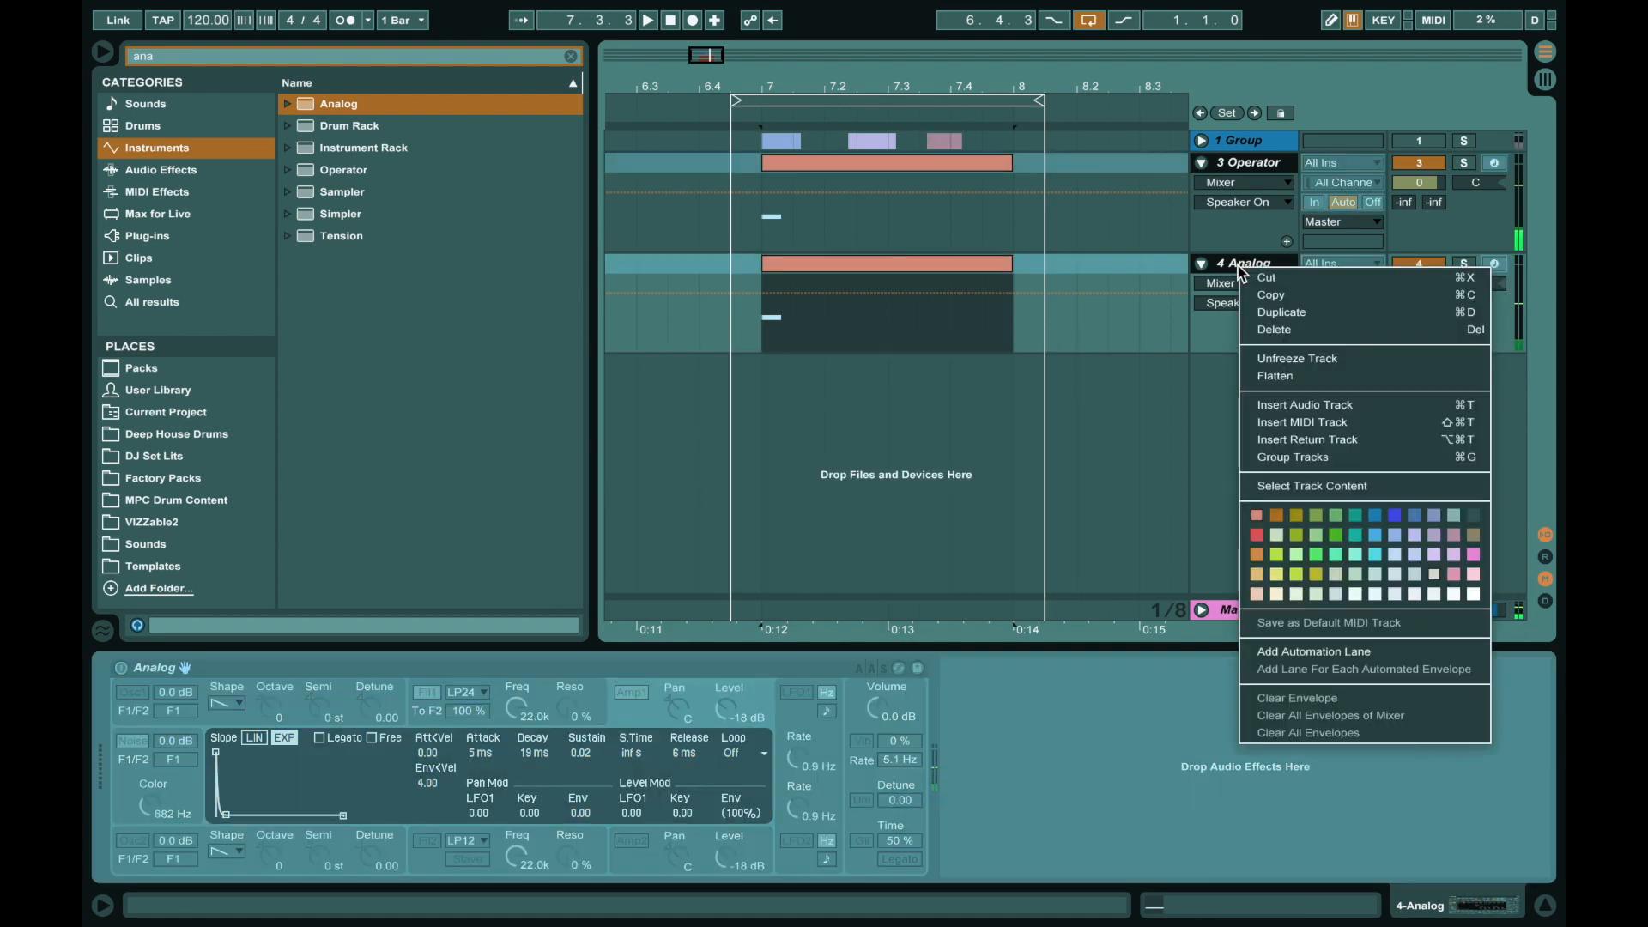
pyautogui.click(1275, 376)
pyautogui.moveTo(966, 86); pyautogui.dragTo(965, 172)
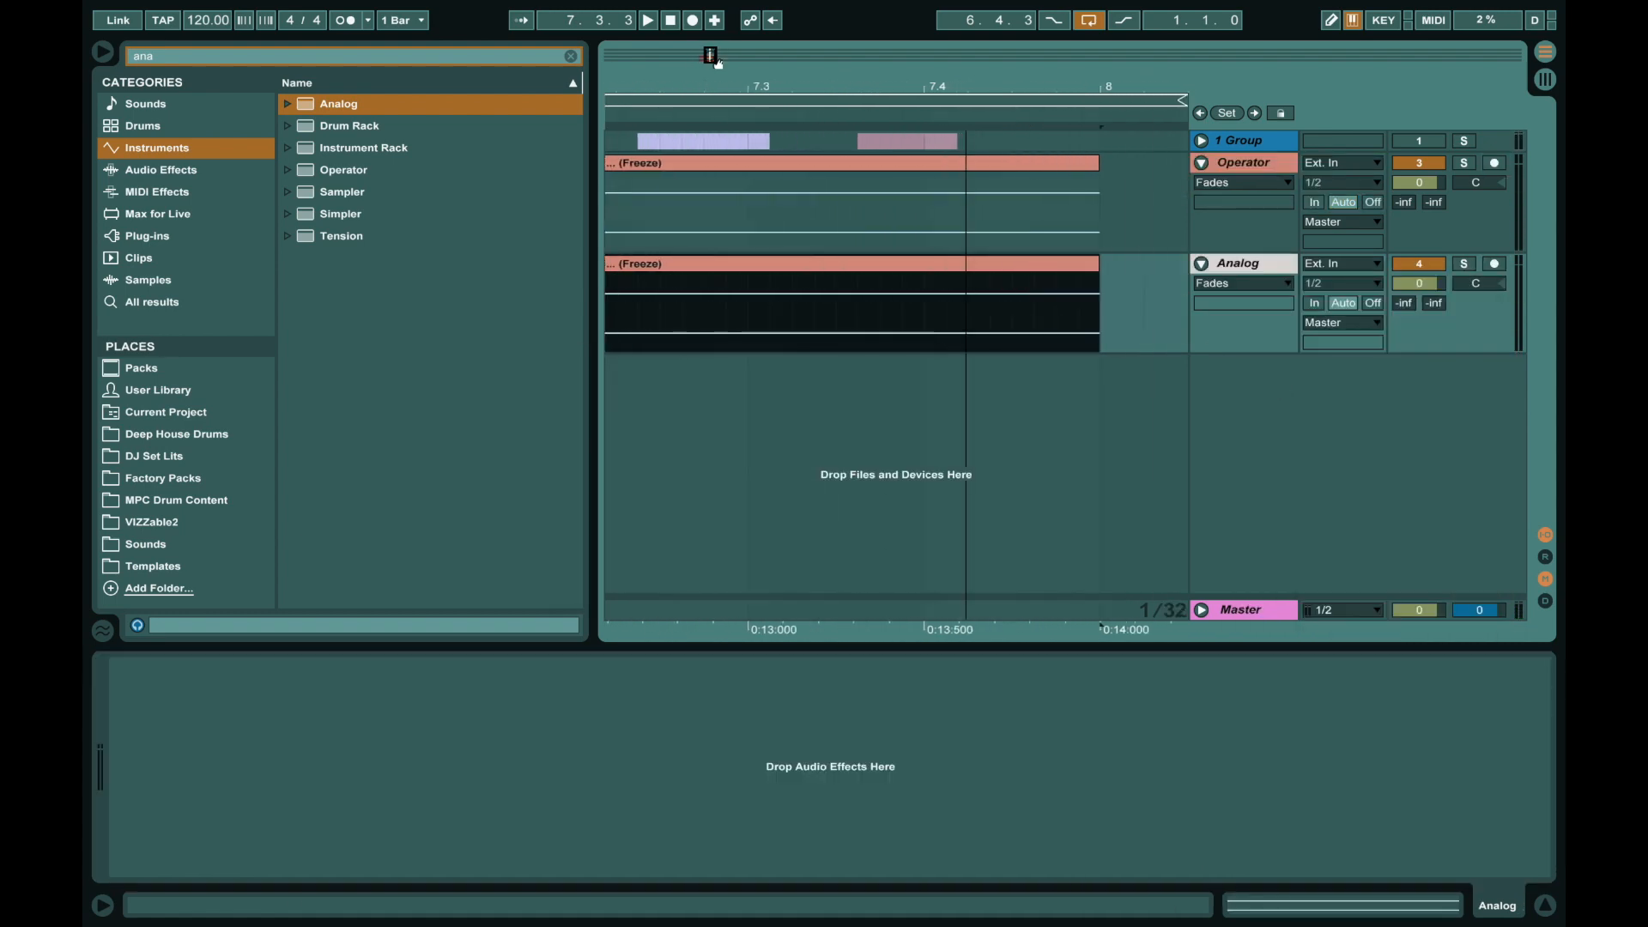
# Play the flattened audio from before bar 7, split the Analog clip at 7.1.3 and delete the part after it.
pyautogui.hscroll(-5, 773, 202)
pyautogui.click(768, 113)
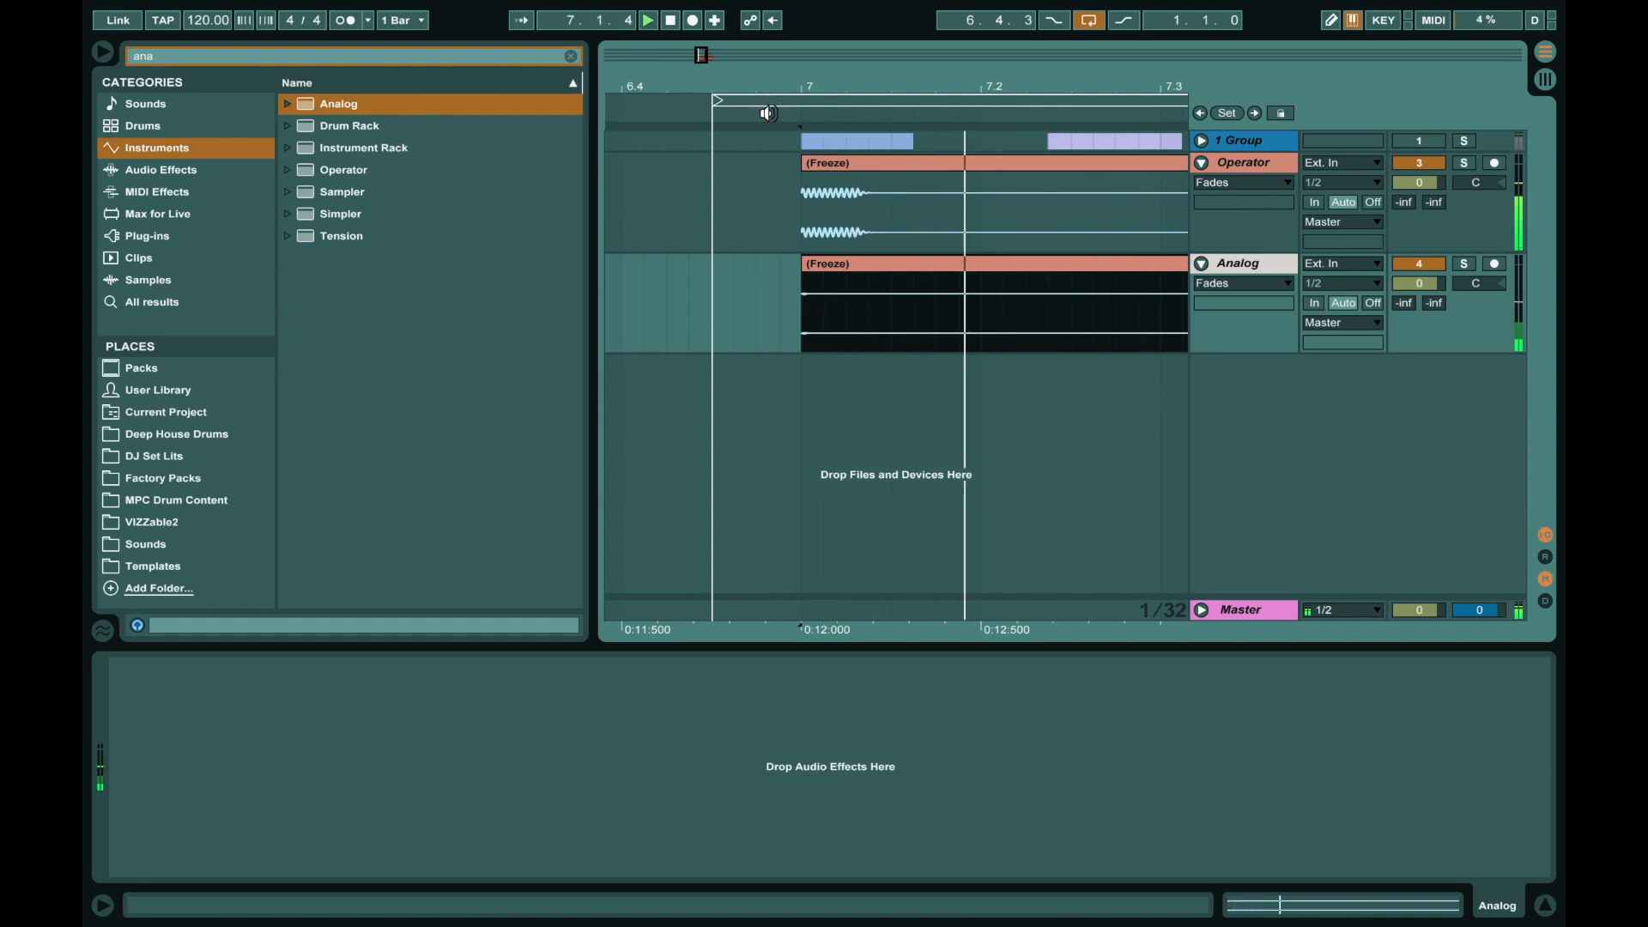
pyautogui.press('space')
pyautogui.click(914, 317)
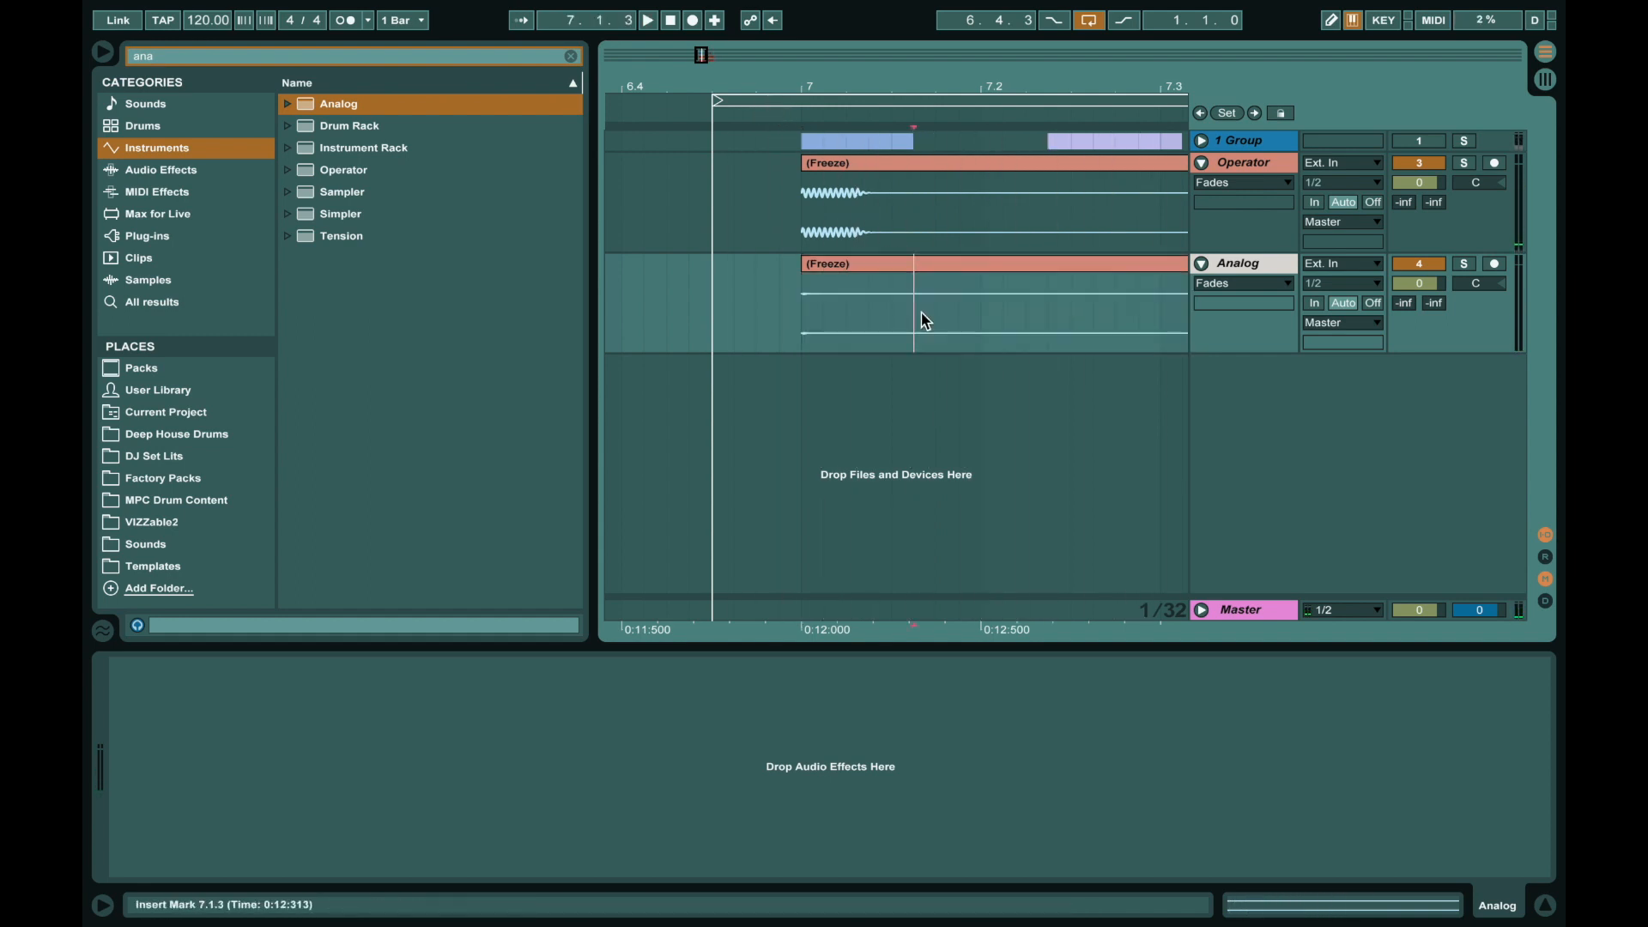
pyautogui.press('super+e')
pyautogui.click(996, 266)
pyautogui.press('Delete')
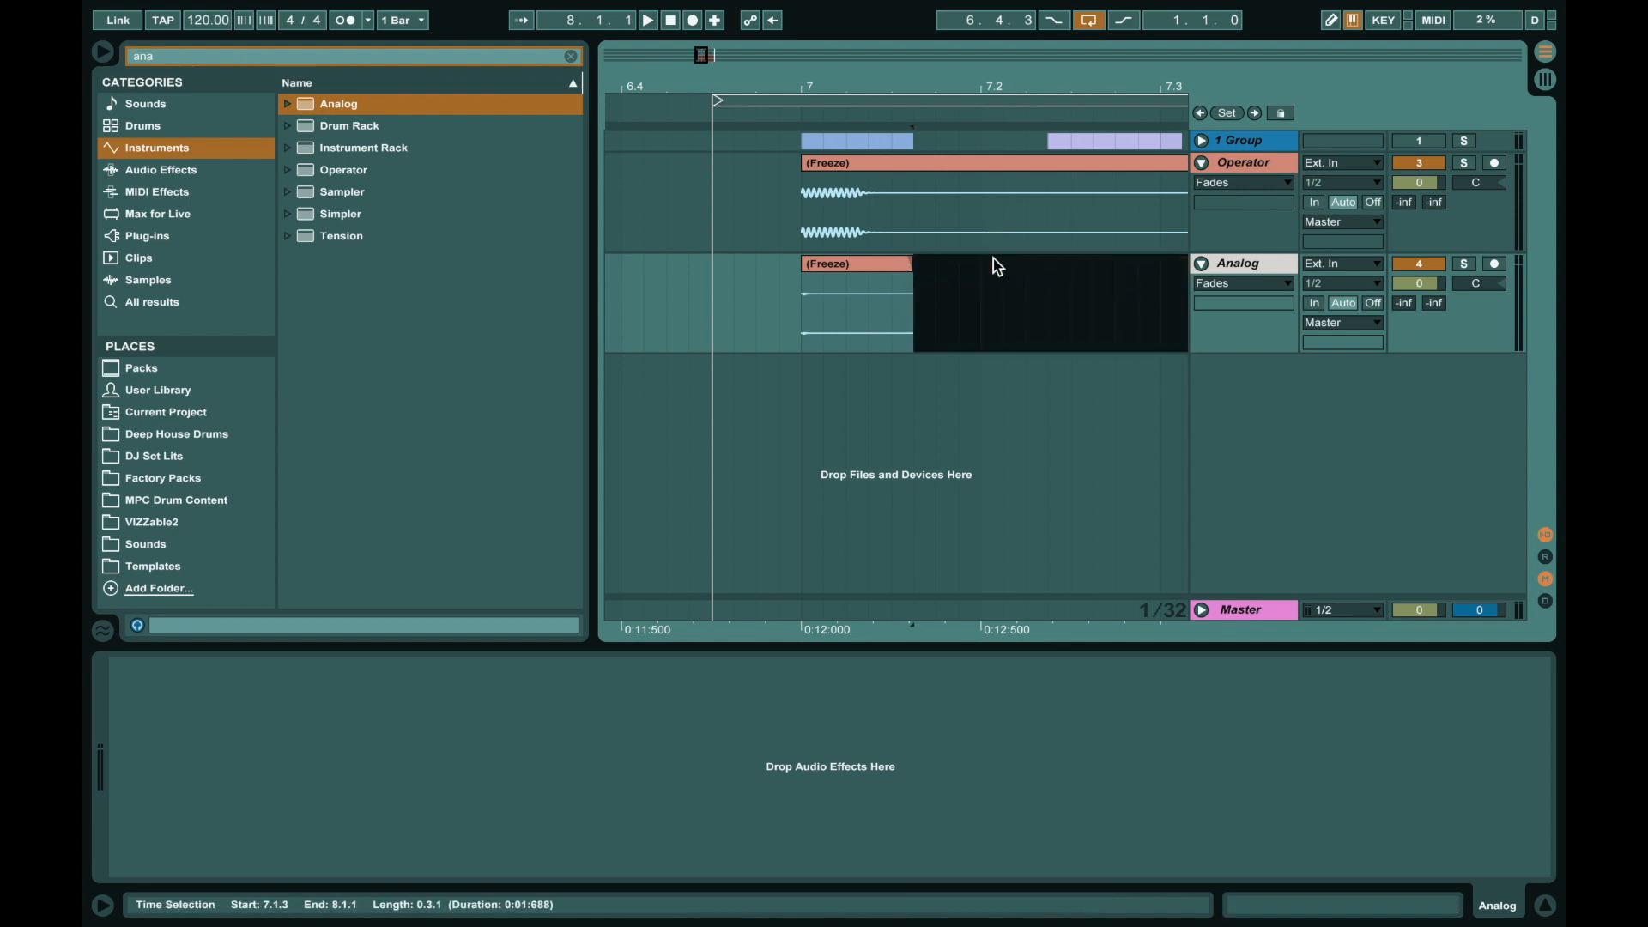
# Split the Operator clip at 7.1.3, delete the remainder after it, and play back the trimmed clips.
pyautogui.hotkey('ctrl', 'e')
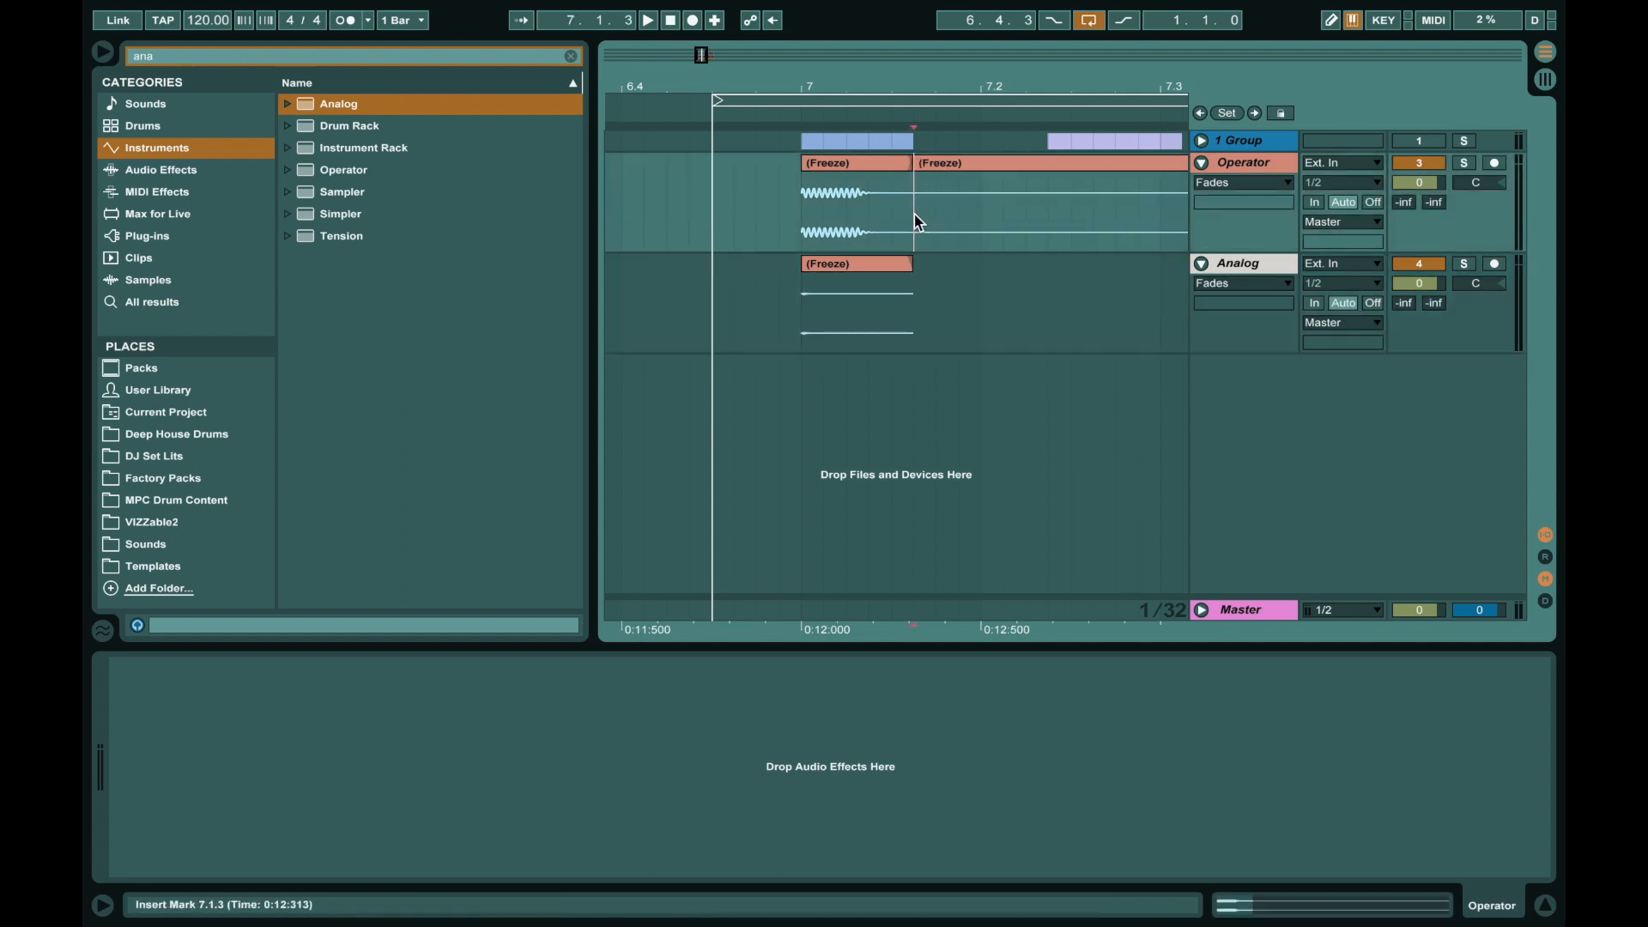
pyautogui.click(960, 162)
pyautogui.press('Delete')
pyautogui.press('space')
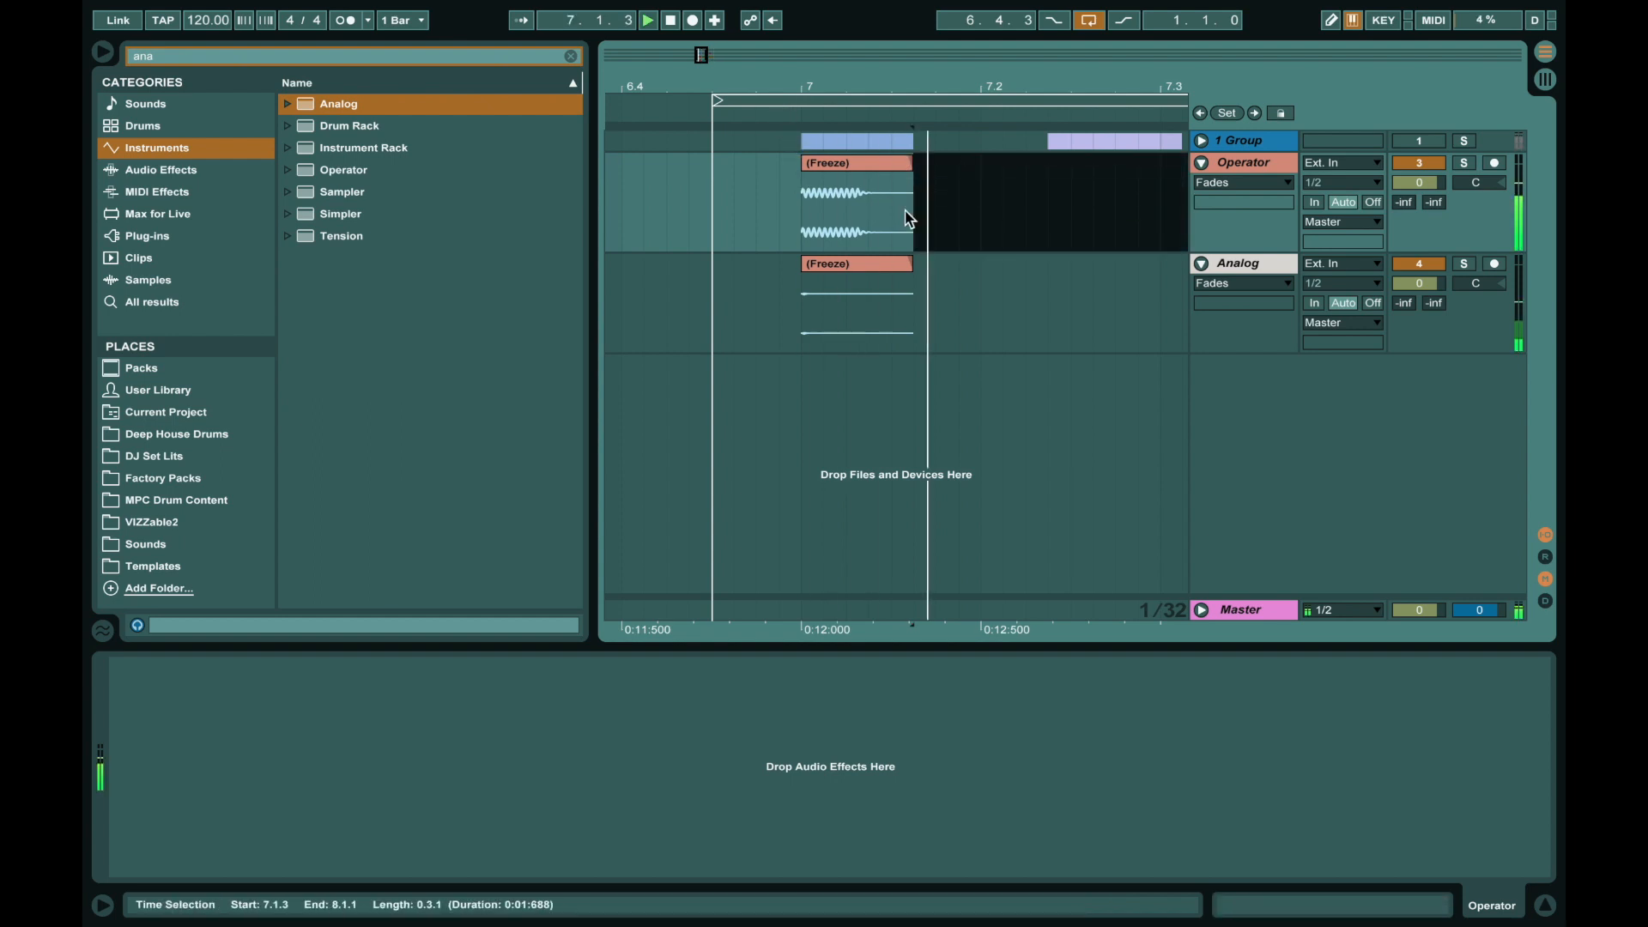
# Loop the range from 6.4.3 to 7.2.2 across both tracks and audition the trimmed clips.
pyautogui.moveTo(1026, 214); pyautogui.dragTo(713, 342)
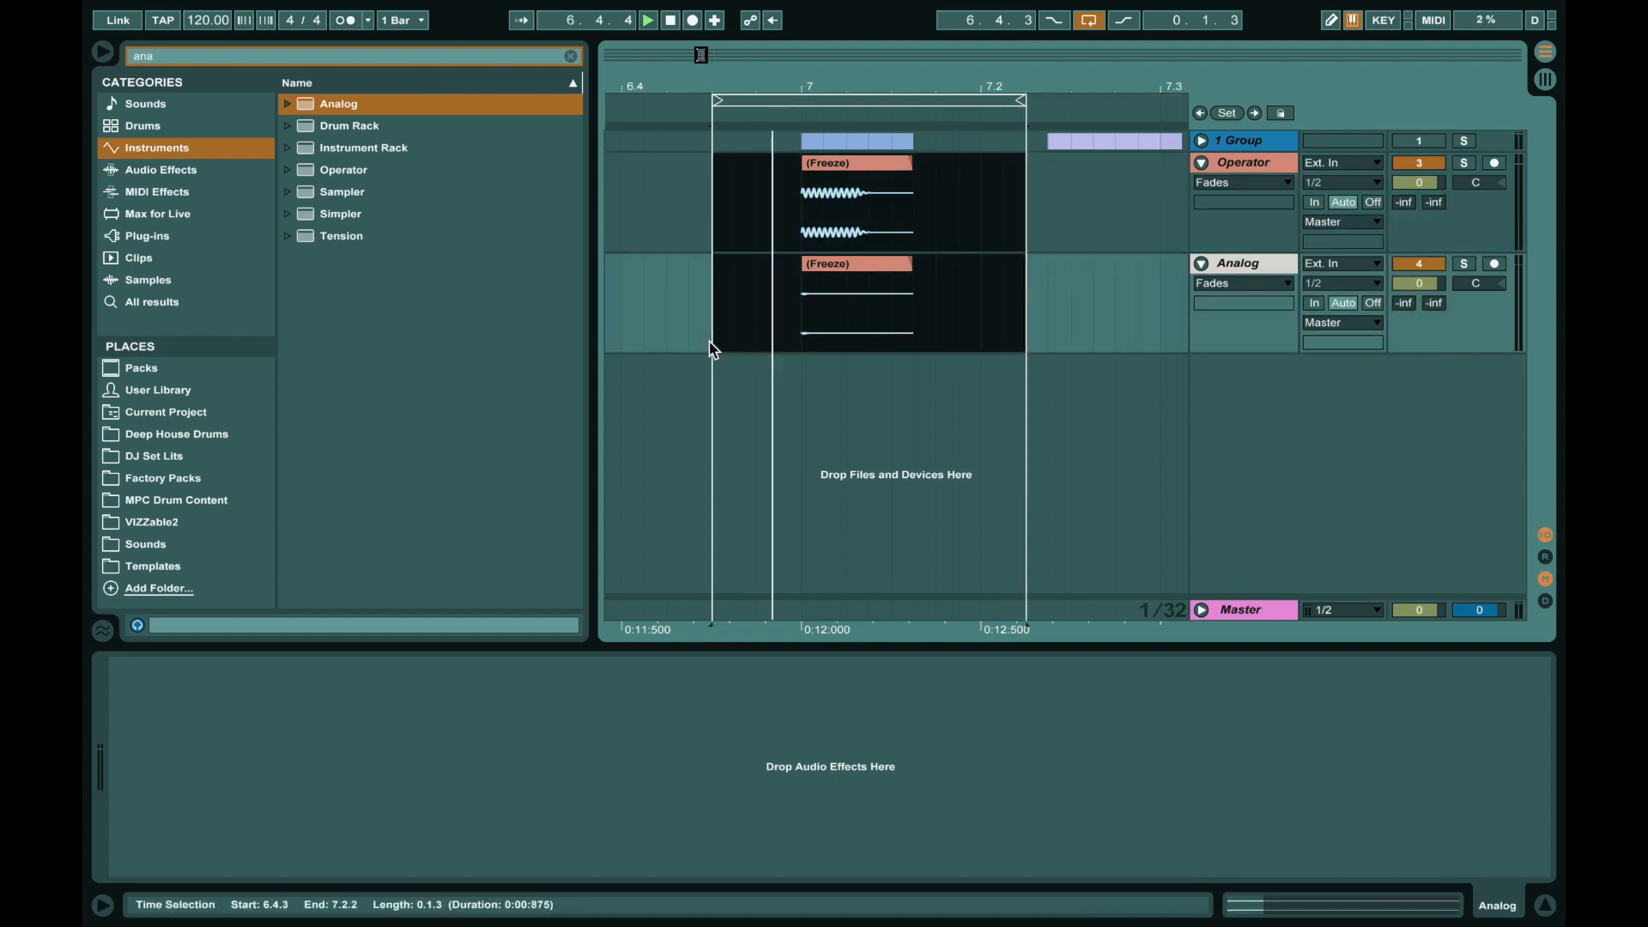
pyautogui.press('space')
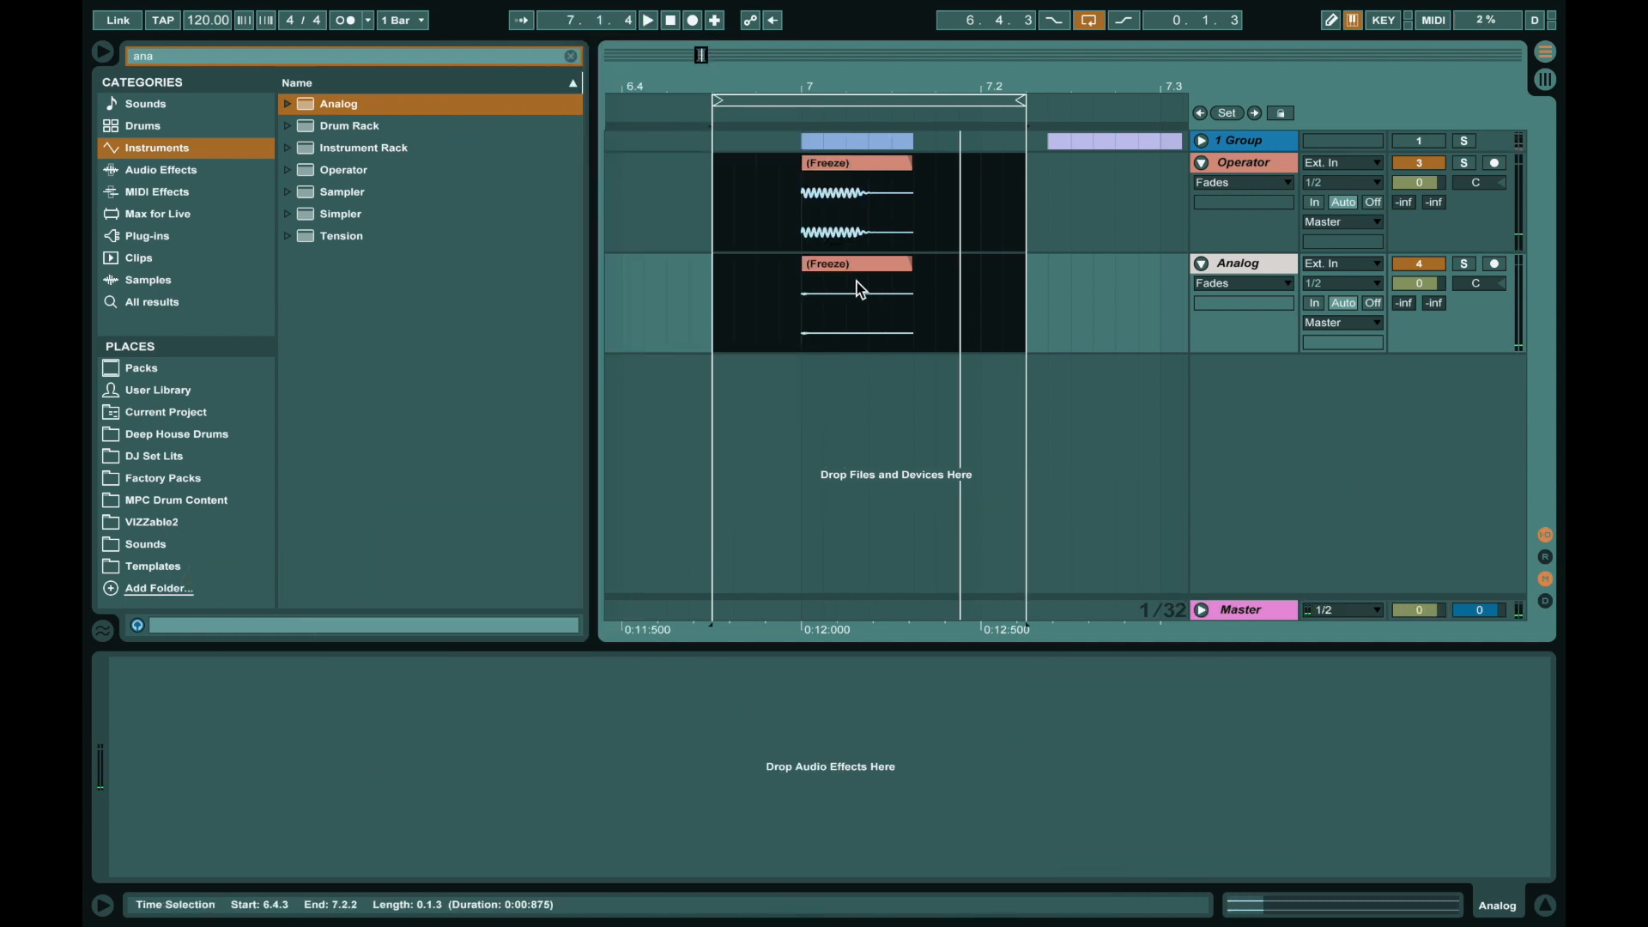
pyautogui.click(863, 266)
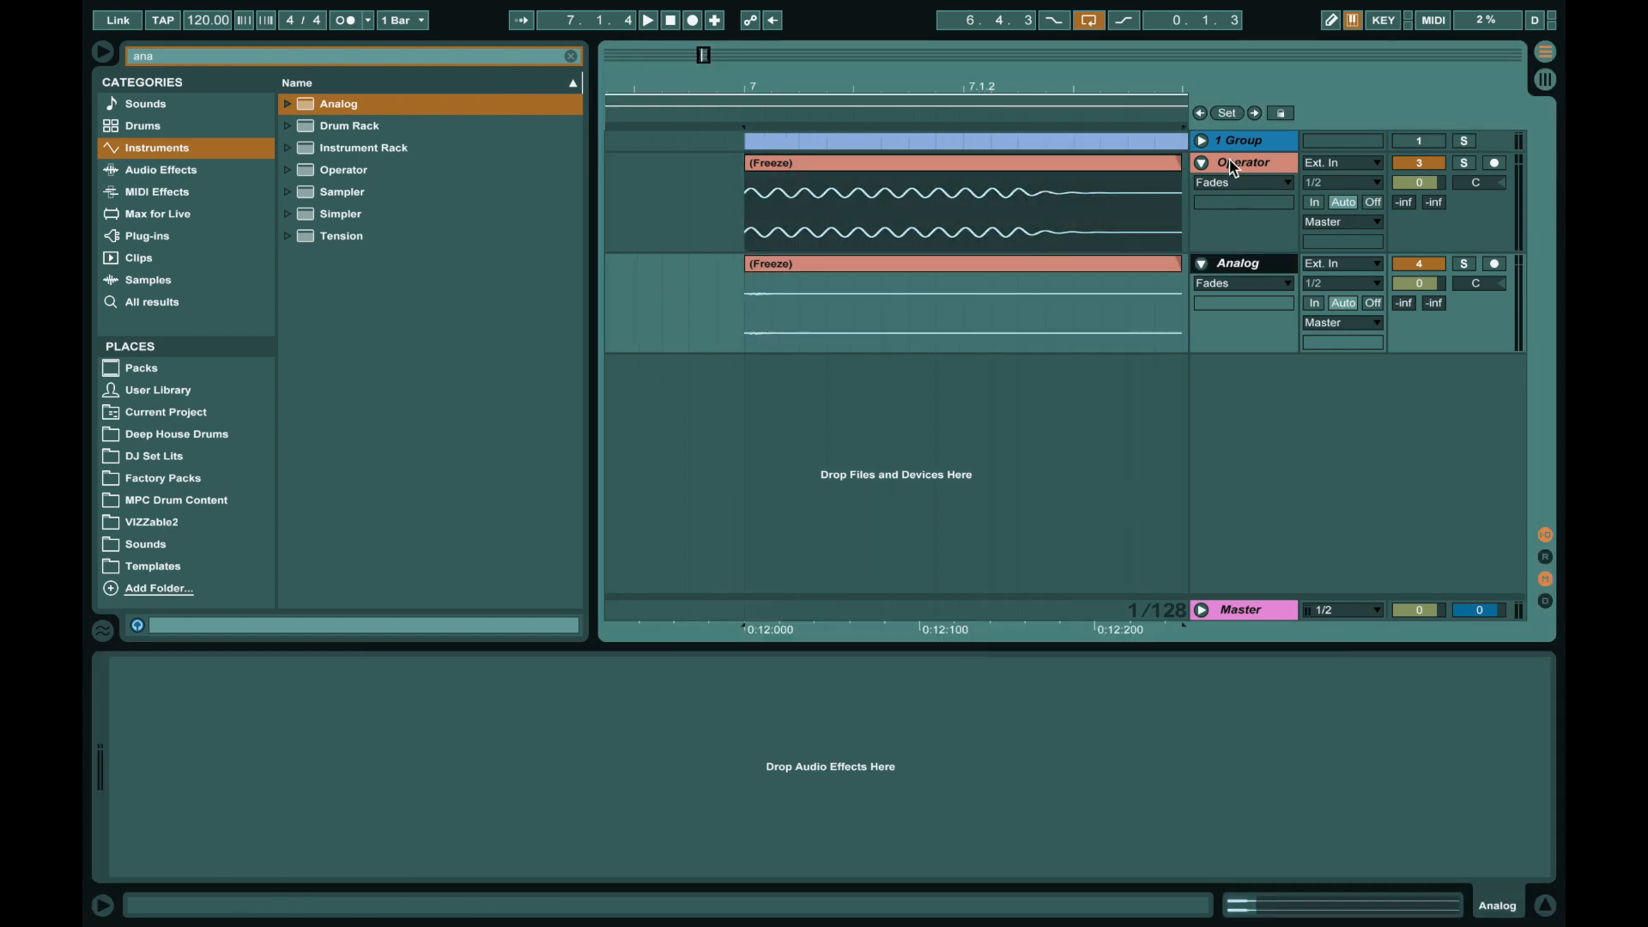
# Group the Operator and Analog tracks, solo the new group and start playback.
pyautogui.click(1233, 166)
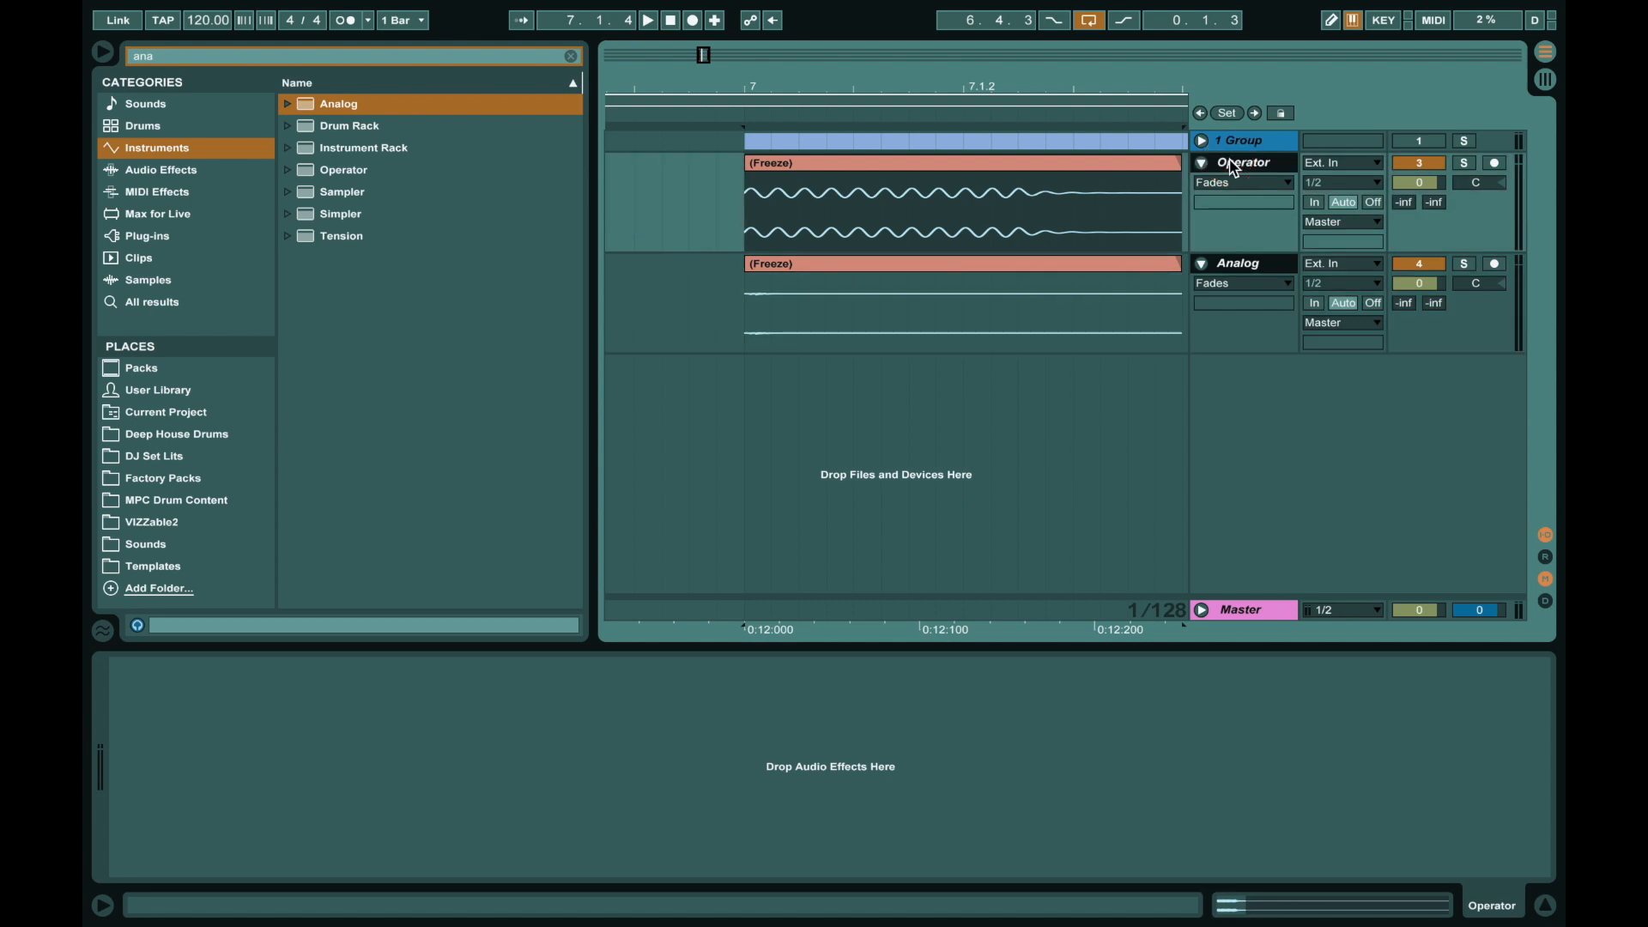
pyautogui.hotkey('ctrl', 'g')
pyautogui.press('space')
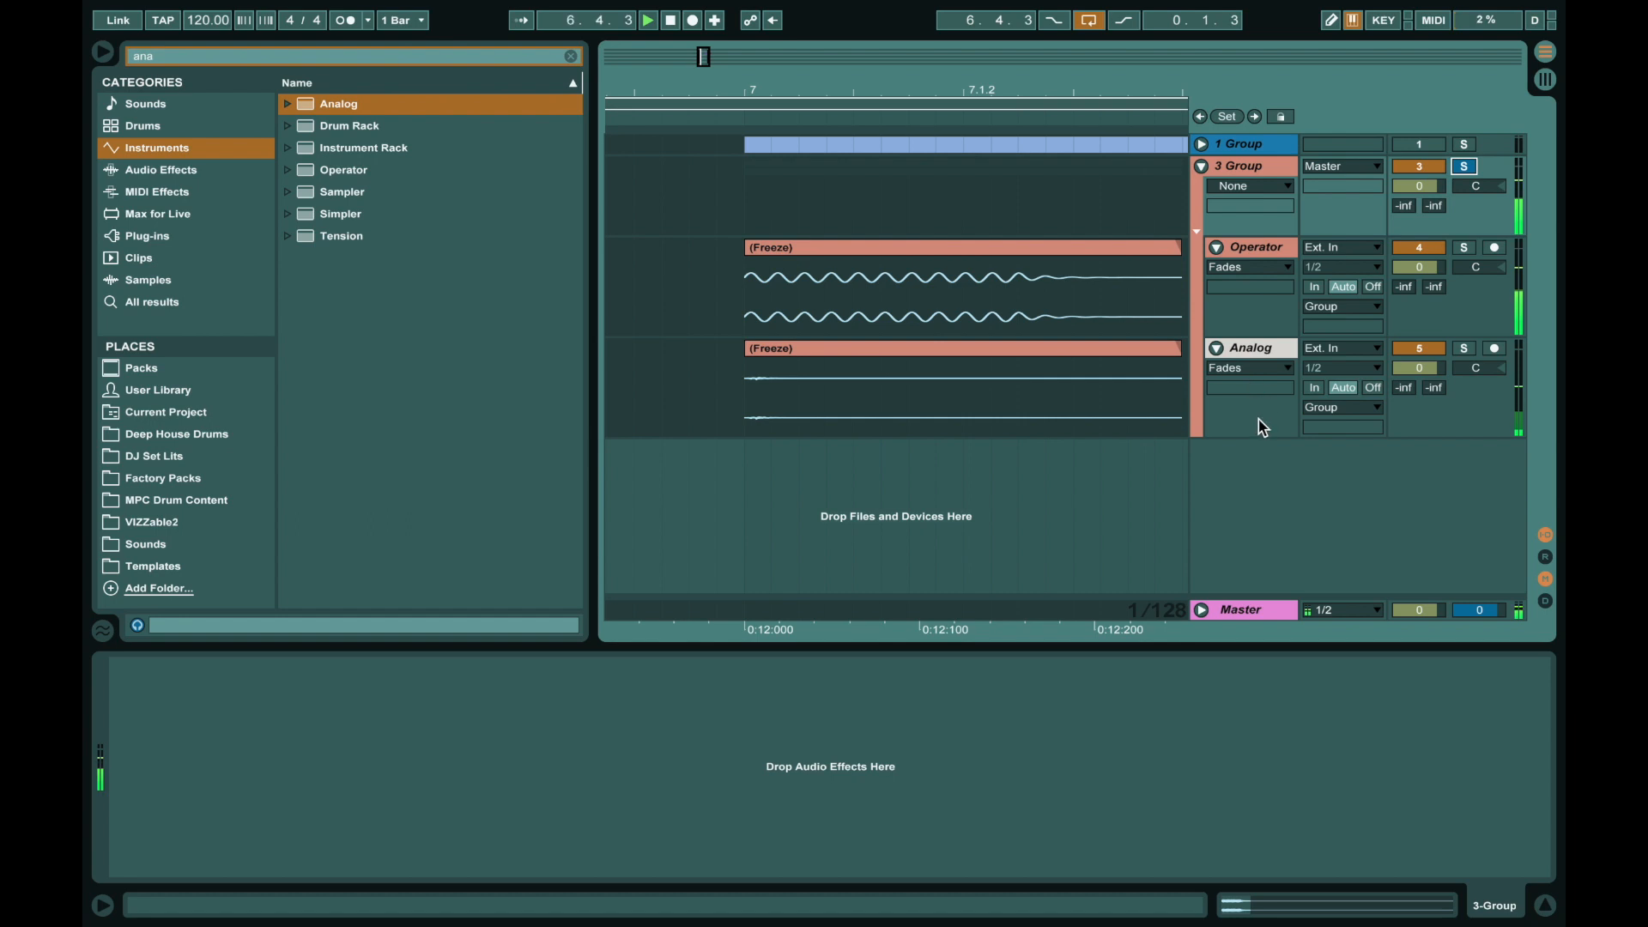
# Enlarge the Analog and Operator track heights to show their waveforms in detail, and stop playback.
pyautogui.moveTo(1256, 437); pyautogui.dragTo(1256, 687)
pyautogui.moveTo(1256, 336); pyautogui.dragTo(1257, 534)
pyautogui.press('space')
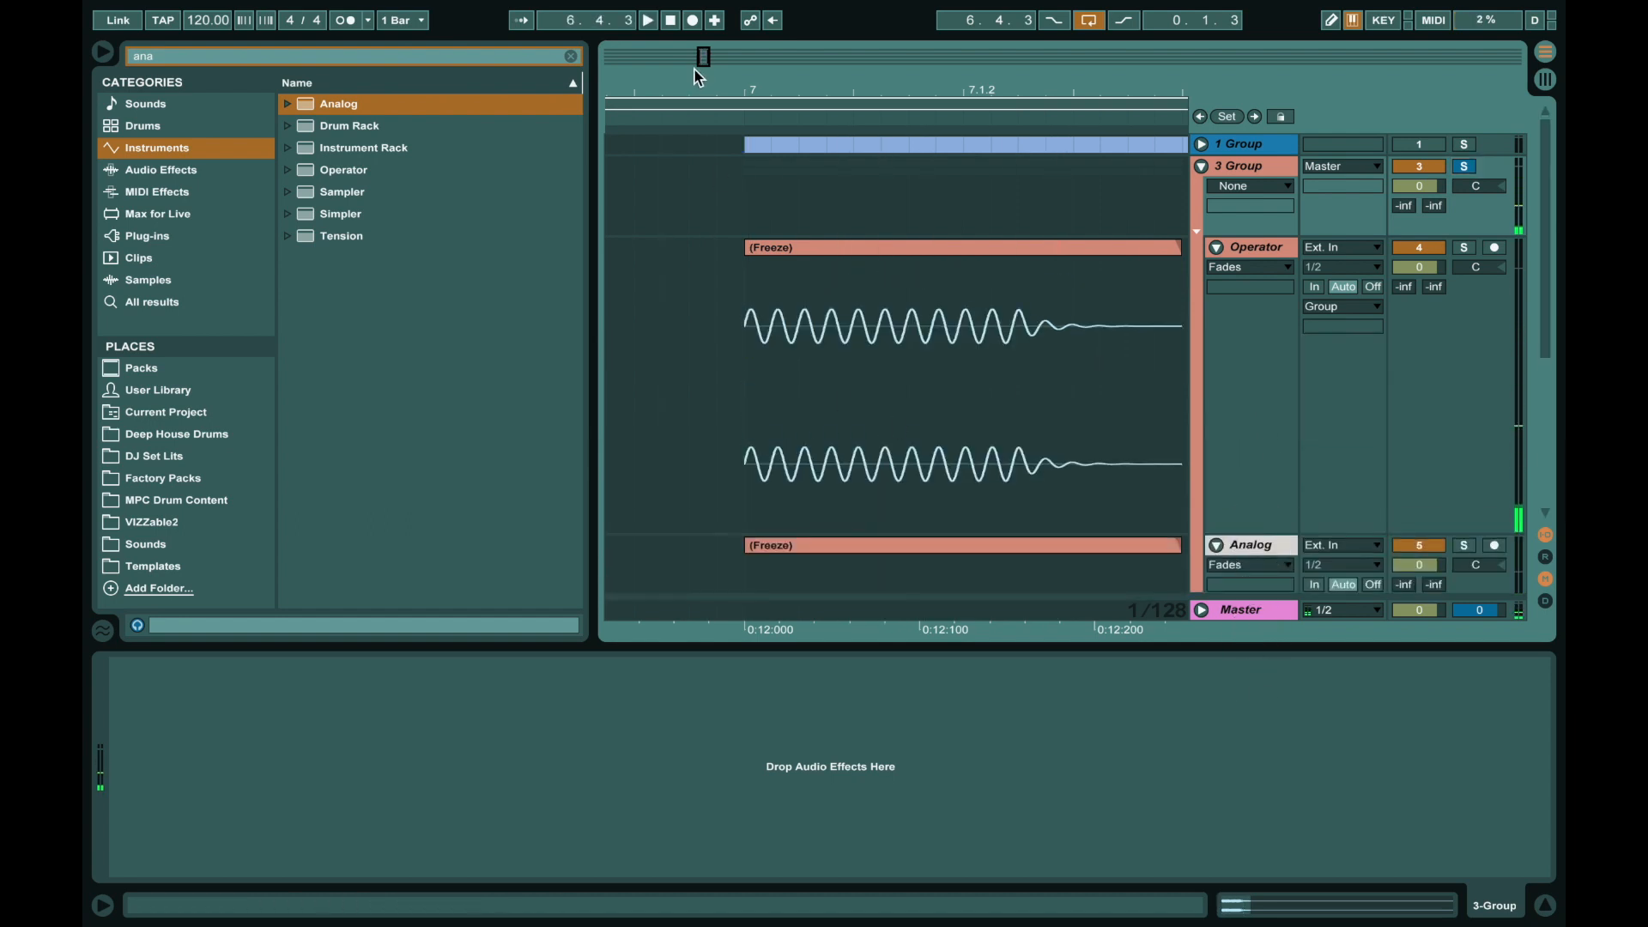
# Shift the Analog noise clip slightly earlier so it starts just before bar 7, ahead of the Operator clip.
pyautogui.moveTo(700, 61); pyautogui.dragTo(695, 46)
pyautogui.hscroll(5, 944, 318)
pyautogui.click(969, 389)
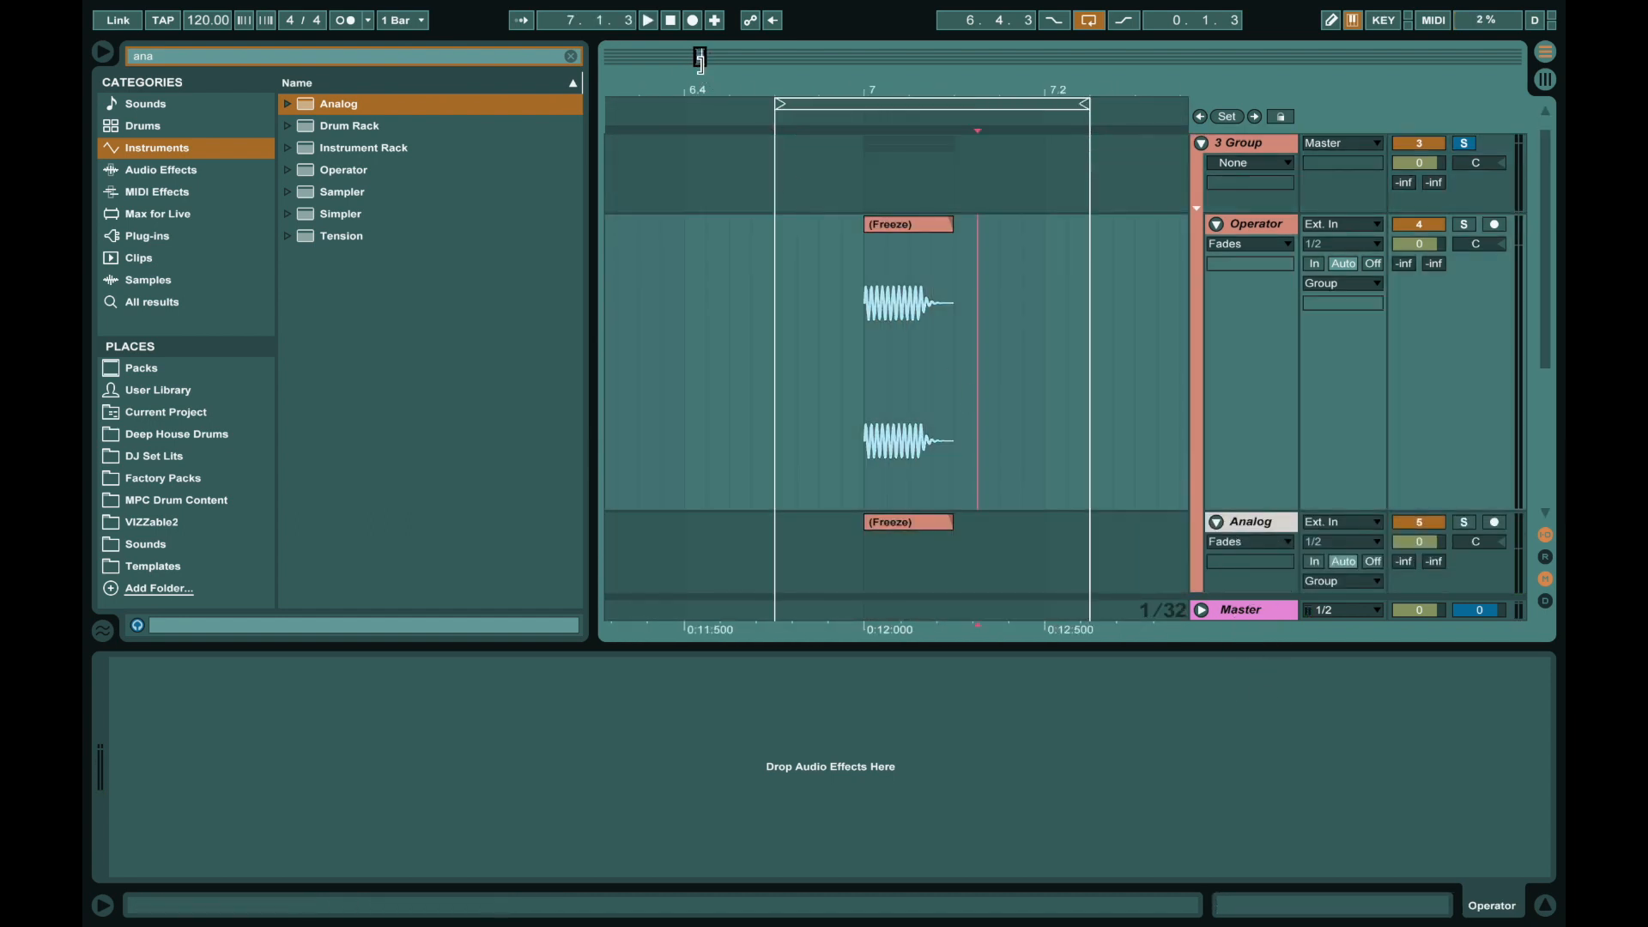
pyautogui.moveTo(700, 63); pyautogui.dragTo(708, 86)
pyautogui.scroll(-4, 812, 414)
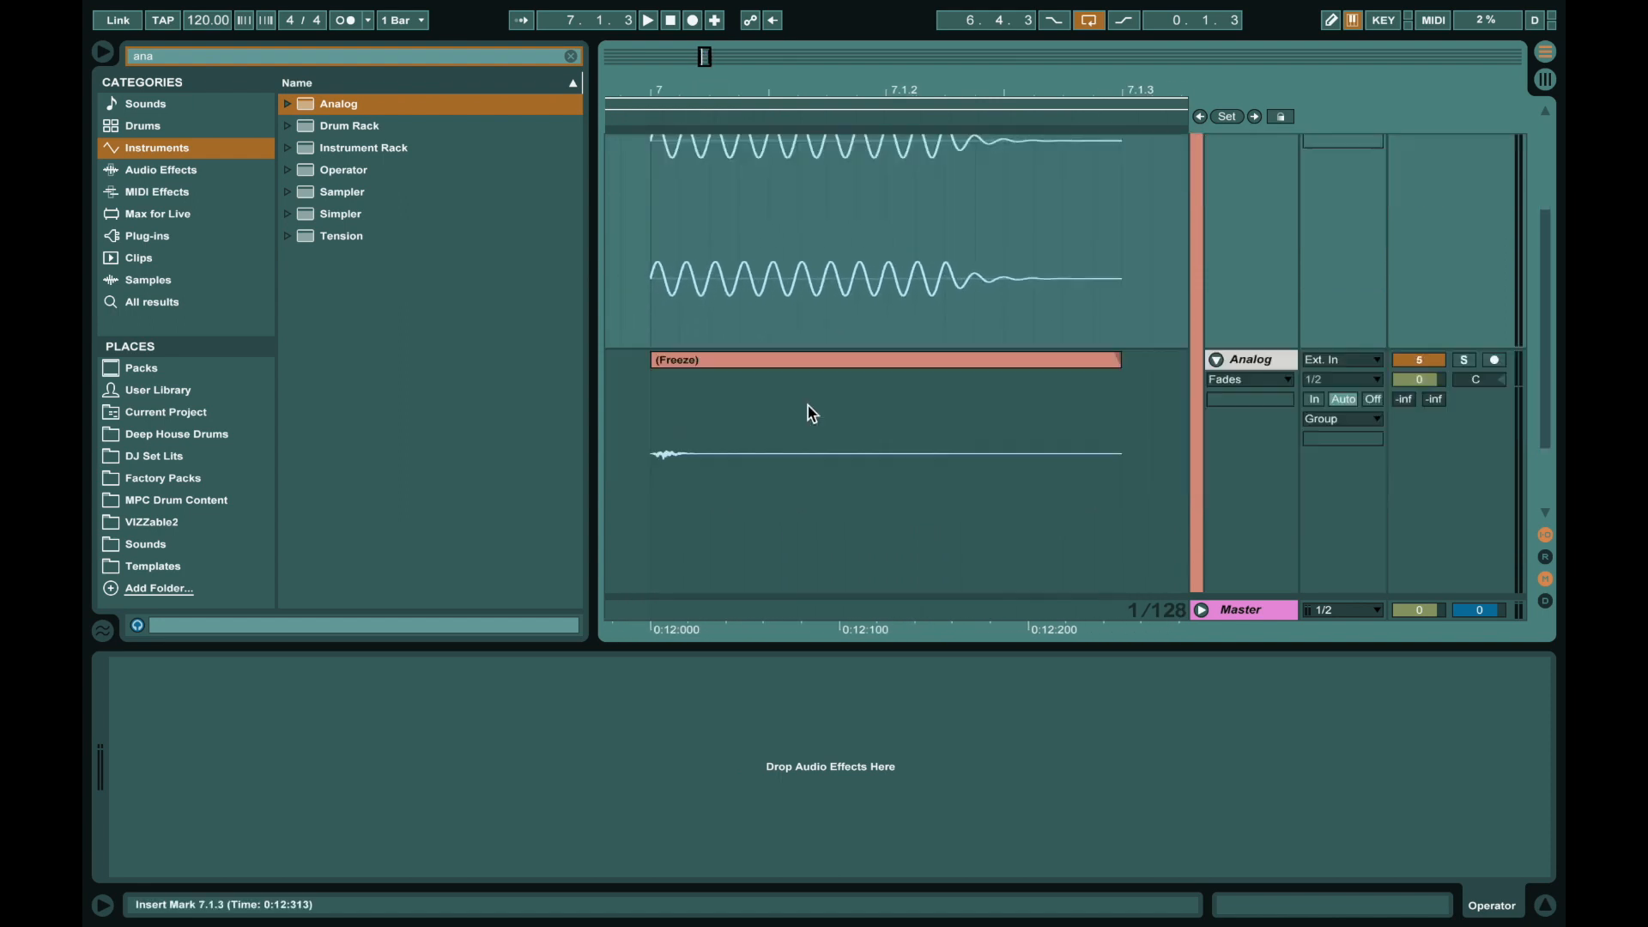
pyautogui.scroll(-3, 811, 413)
pyautogui.hscroll(-2, 749, 303)
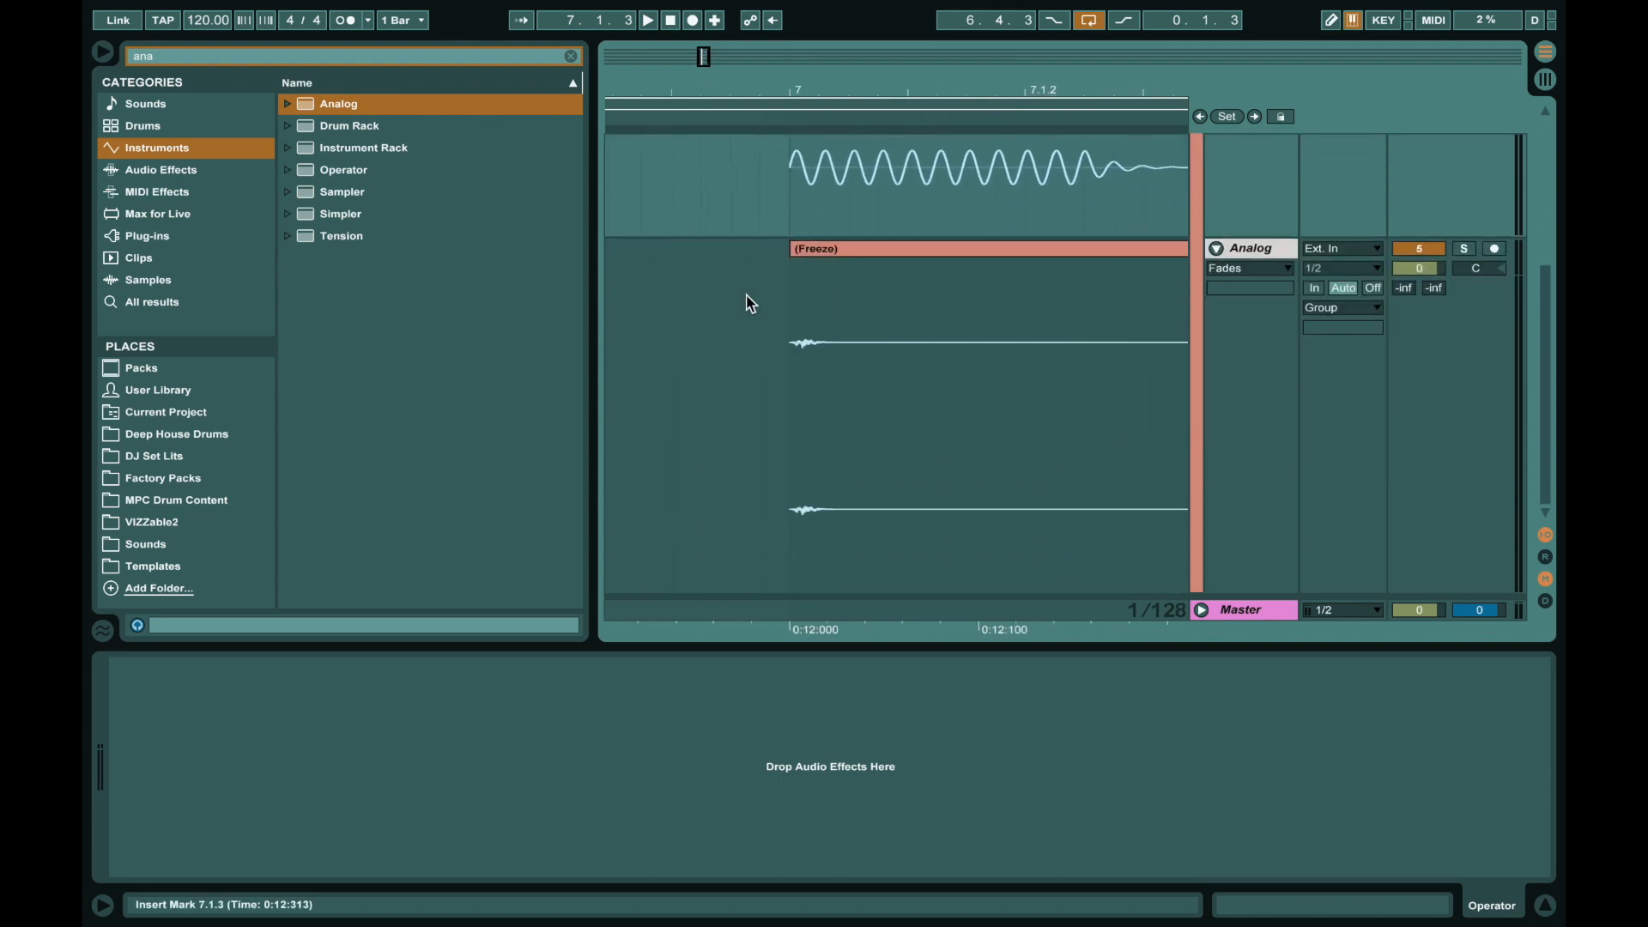
pyautogui.click(846, 253)
pyautogui.moveTo(847, 253); pyautogui.dragTo(820, 252)
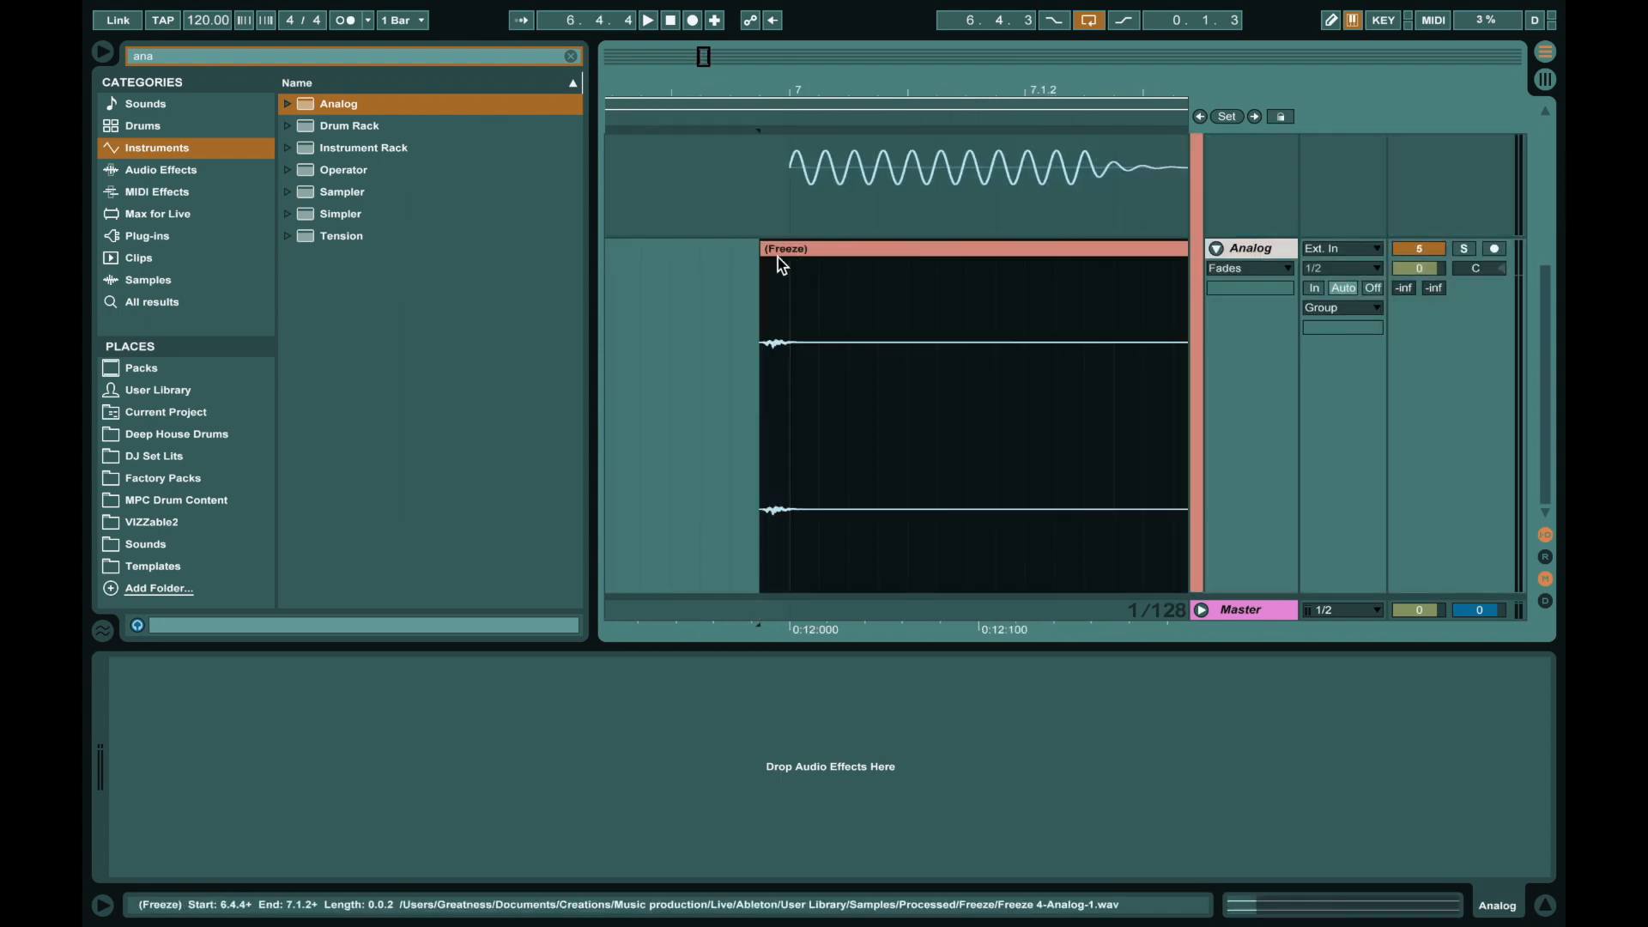
# Play the loop to check how the shifted noise clip sounds against the Operator tone.
pyautogui.scroll(4, 735, 271)
pyautogui.scroll(3, 735, 271)
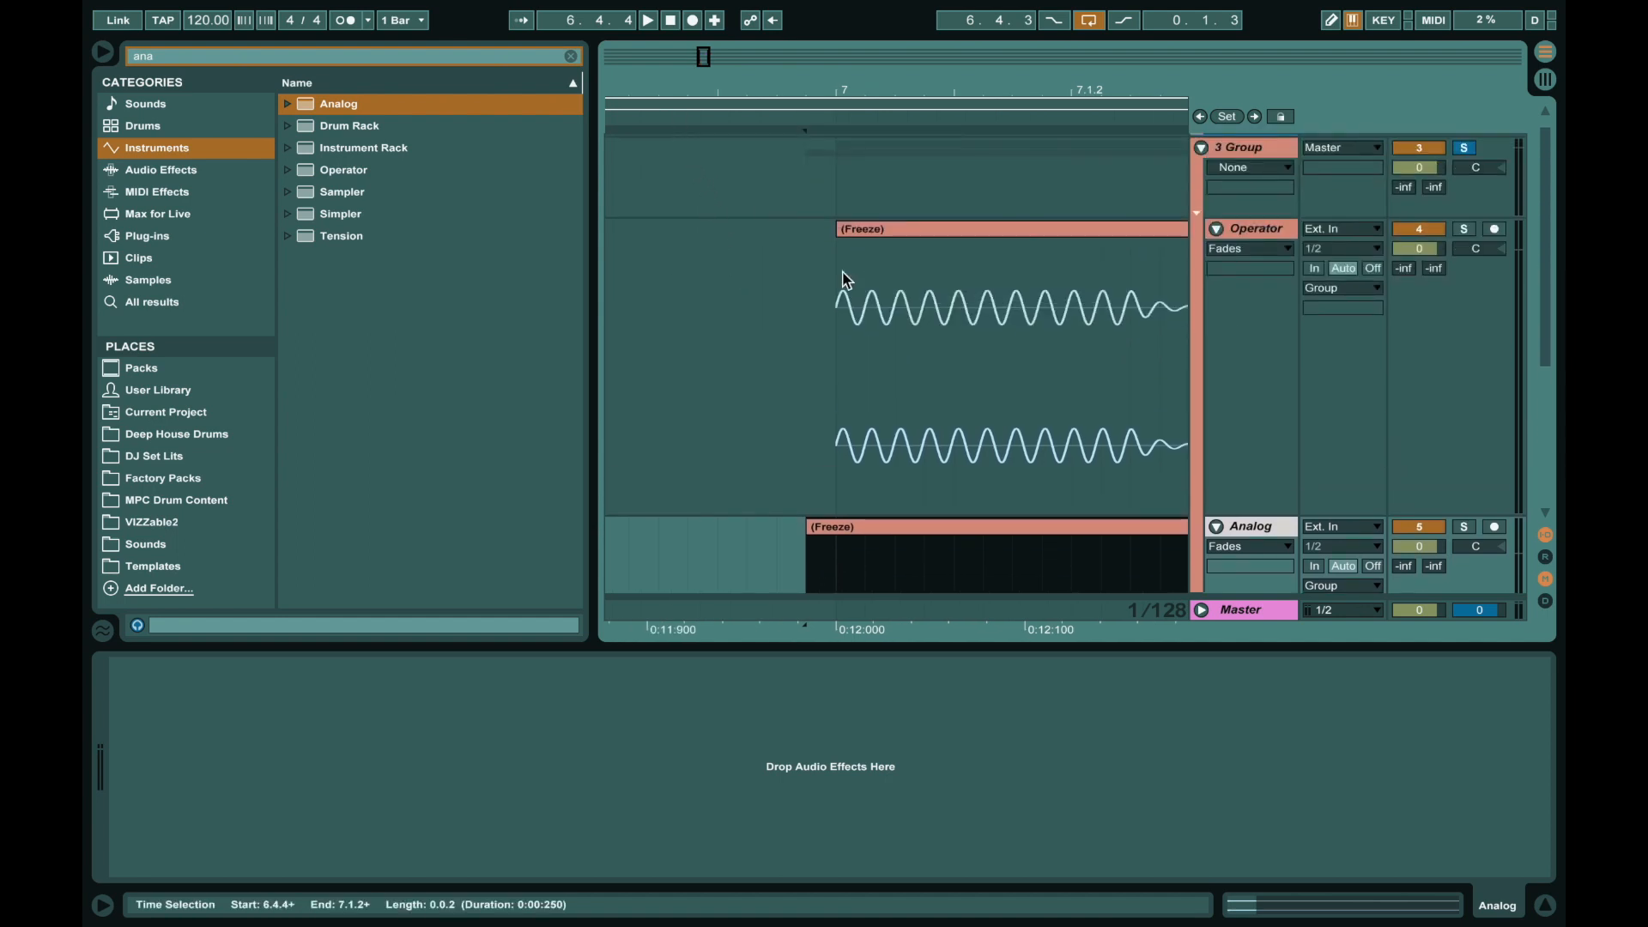
pyautogui.hscroll(-5, 837, 266)
pyautogui.scroll(1, 836, 266)
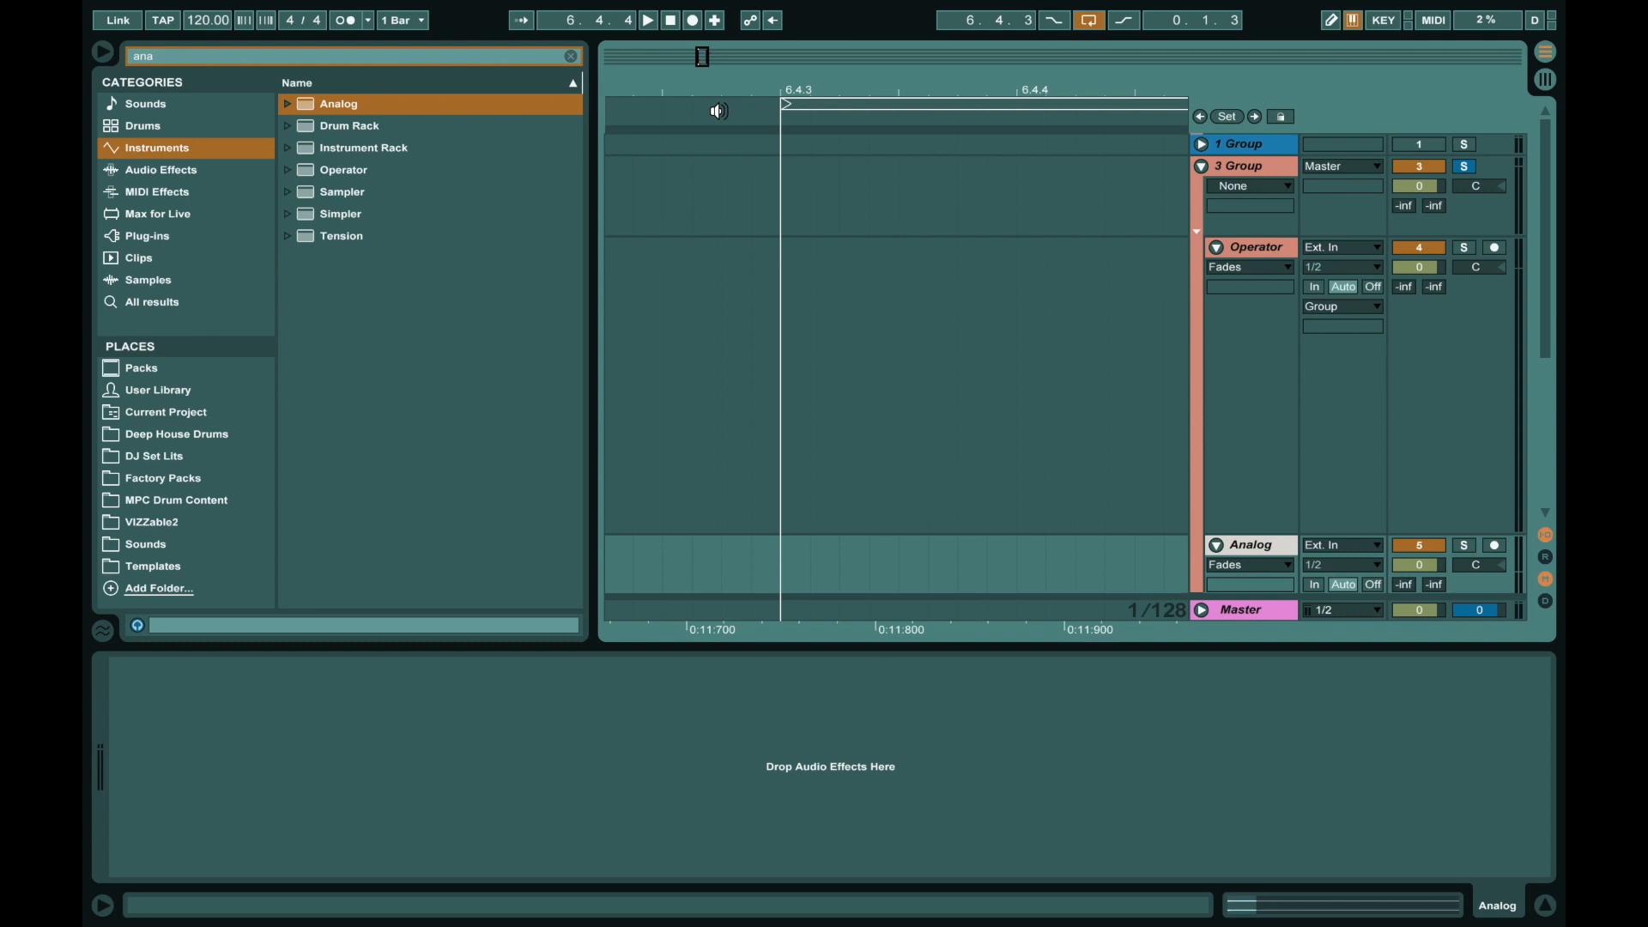
pyautogui.click(720, 112)
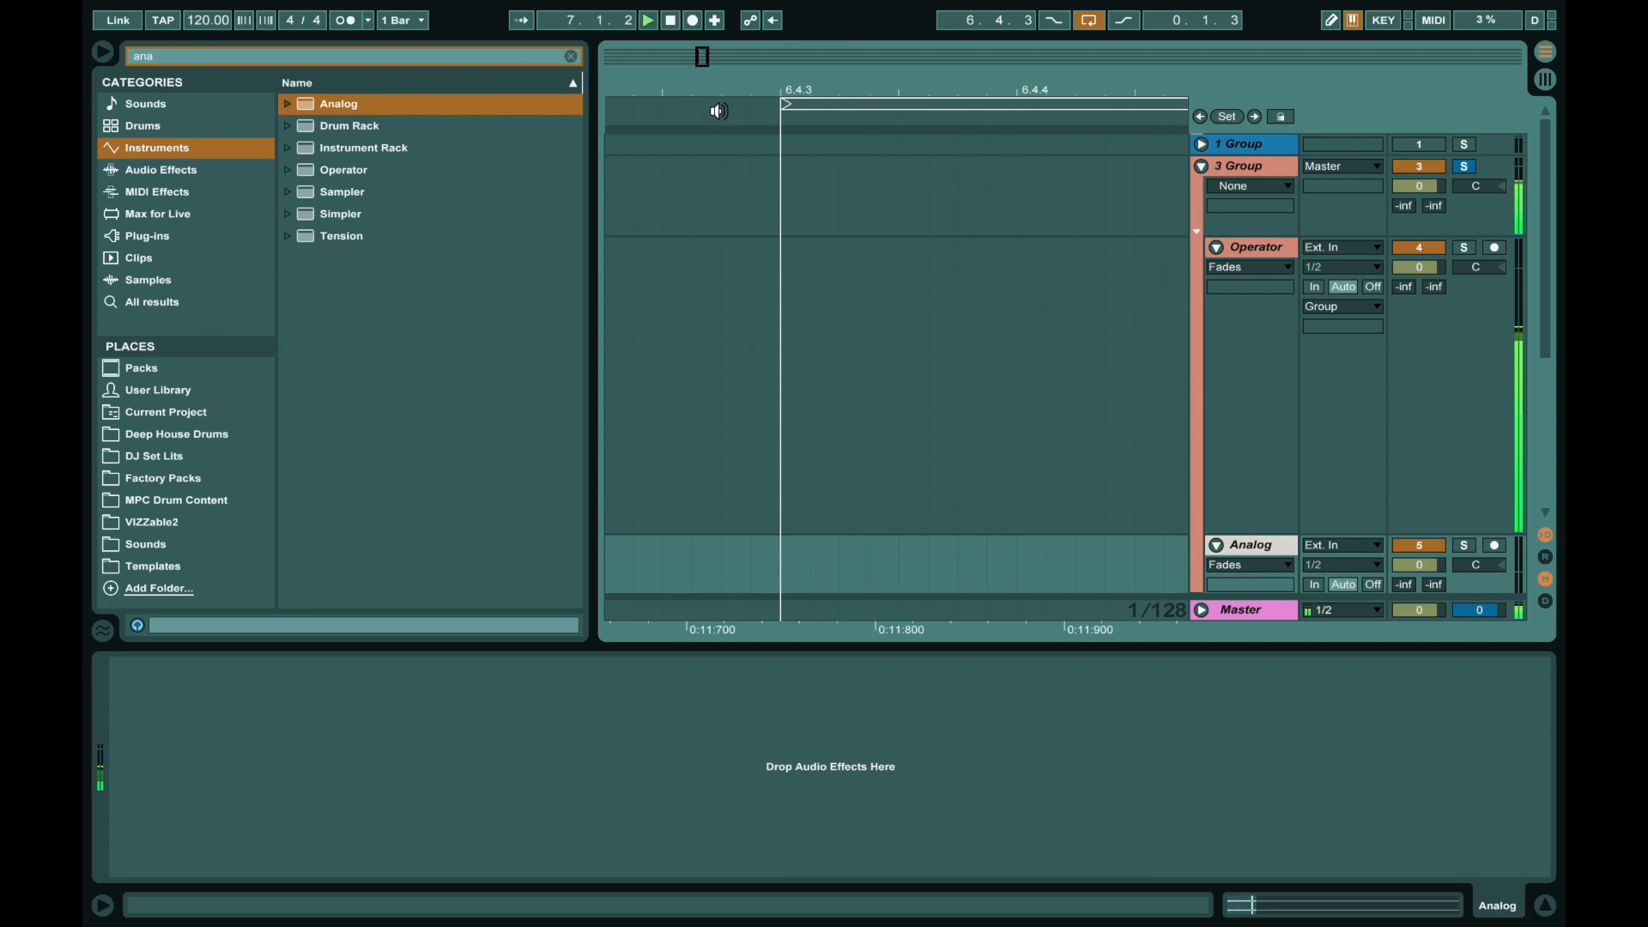
pyautogui.hscroll(4, 944, 290)
pyautogui.scroll(-1, 944, 290)
pyautogui.press('space')
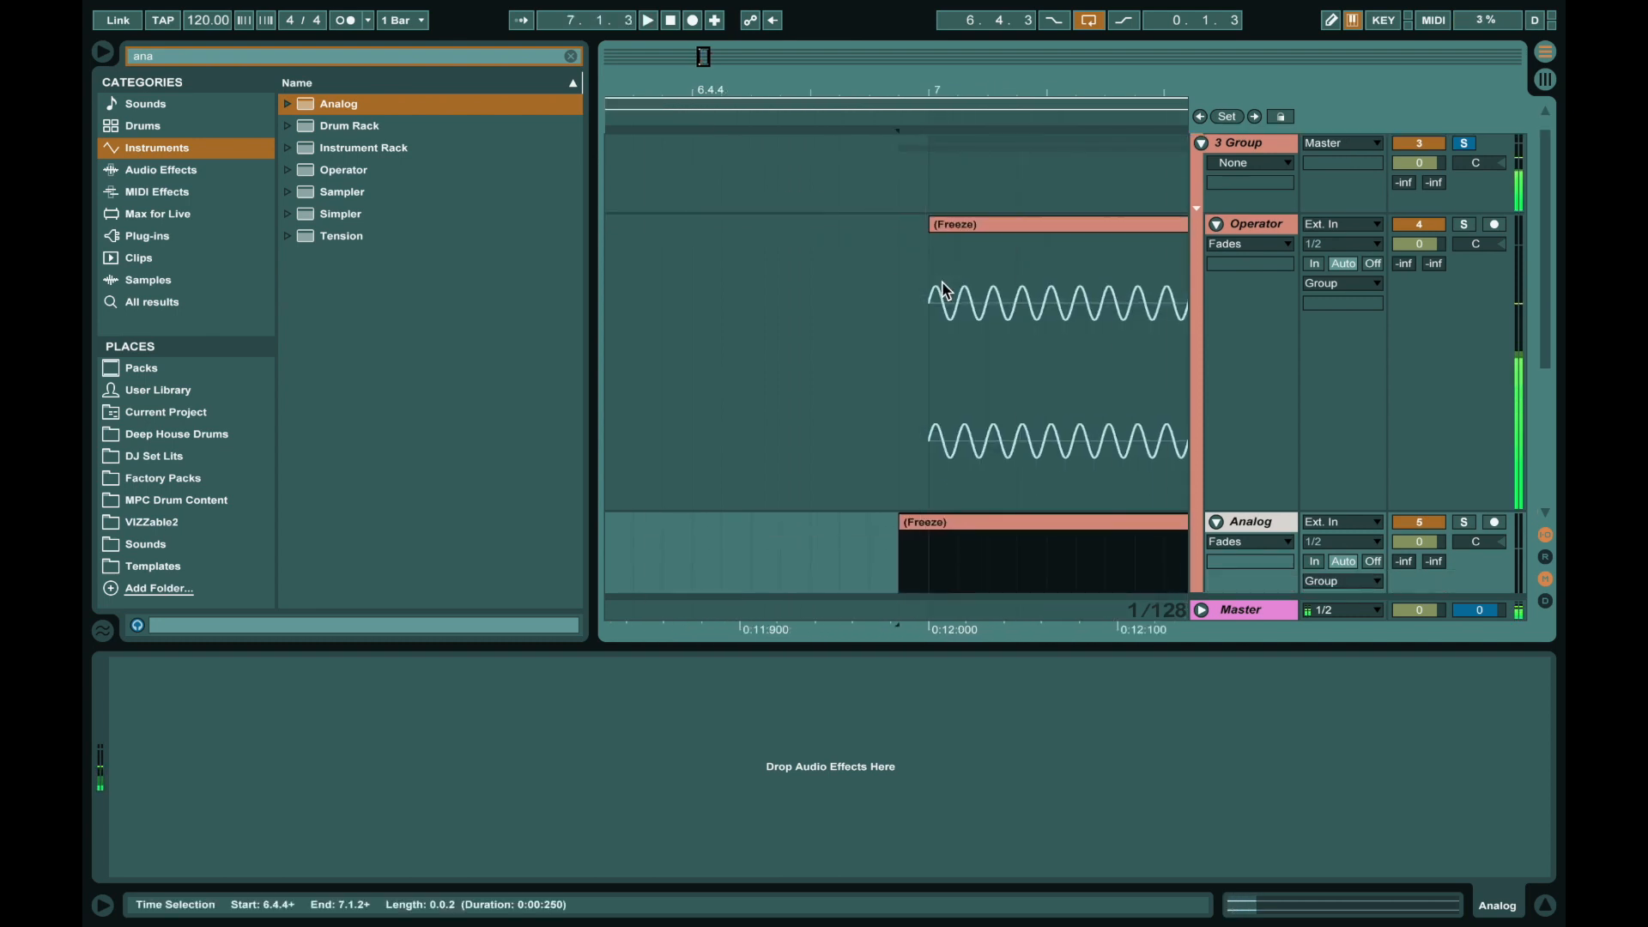
# Hide the device area and compare the start points of the Operator and Analog waveforms.
pyautogui.scroll(-4, 944, 290)
pyautogui.hscroll(1, 944, 290)
pyautogui.click(1544, 906)
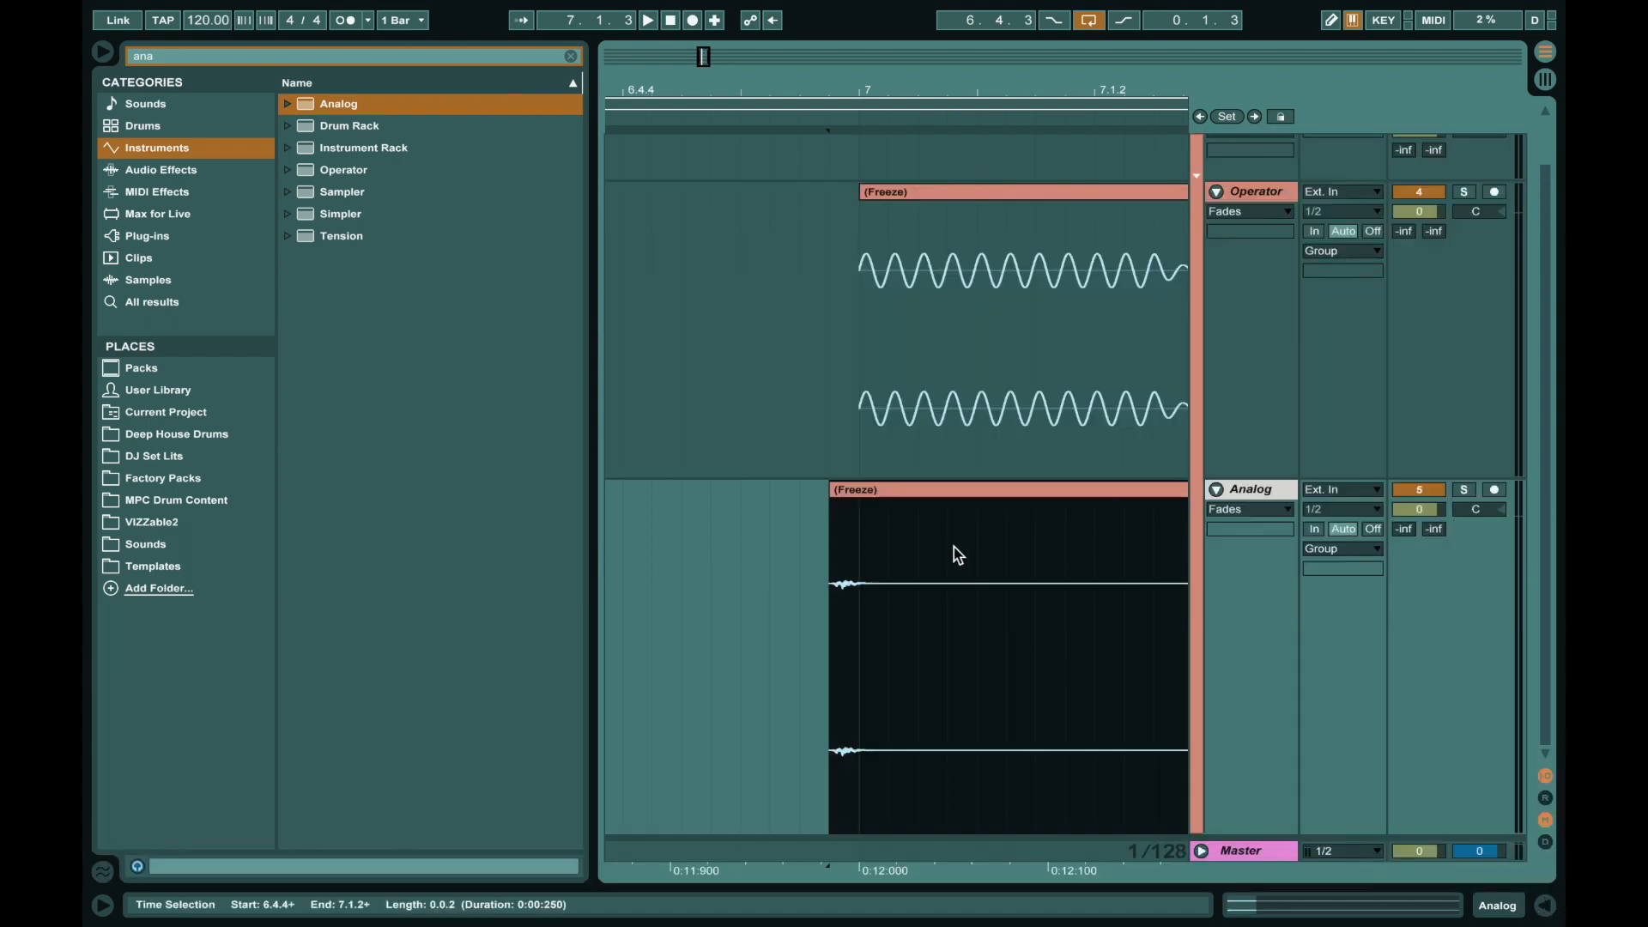
pyautogui.scroll(1, 958, 553)
pyautogui.scroll(1, 958, 554)
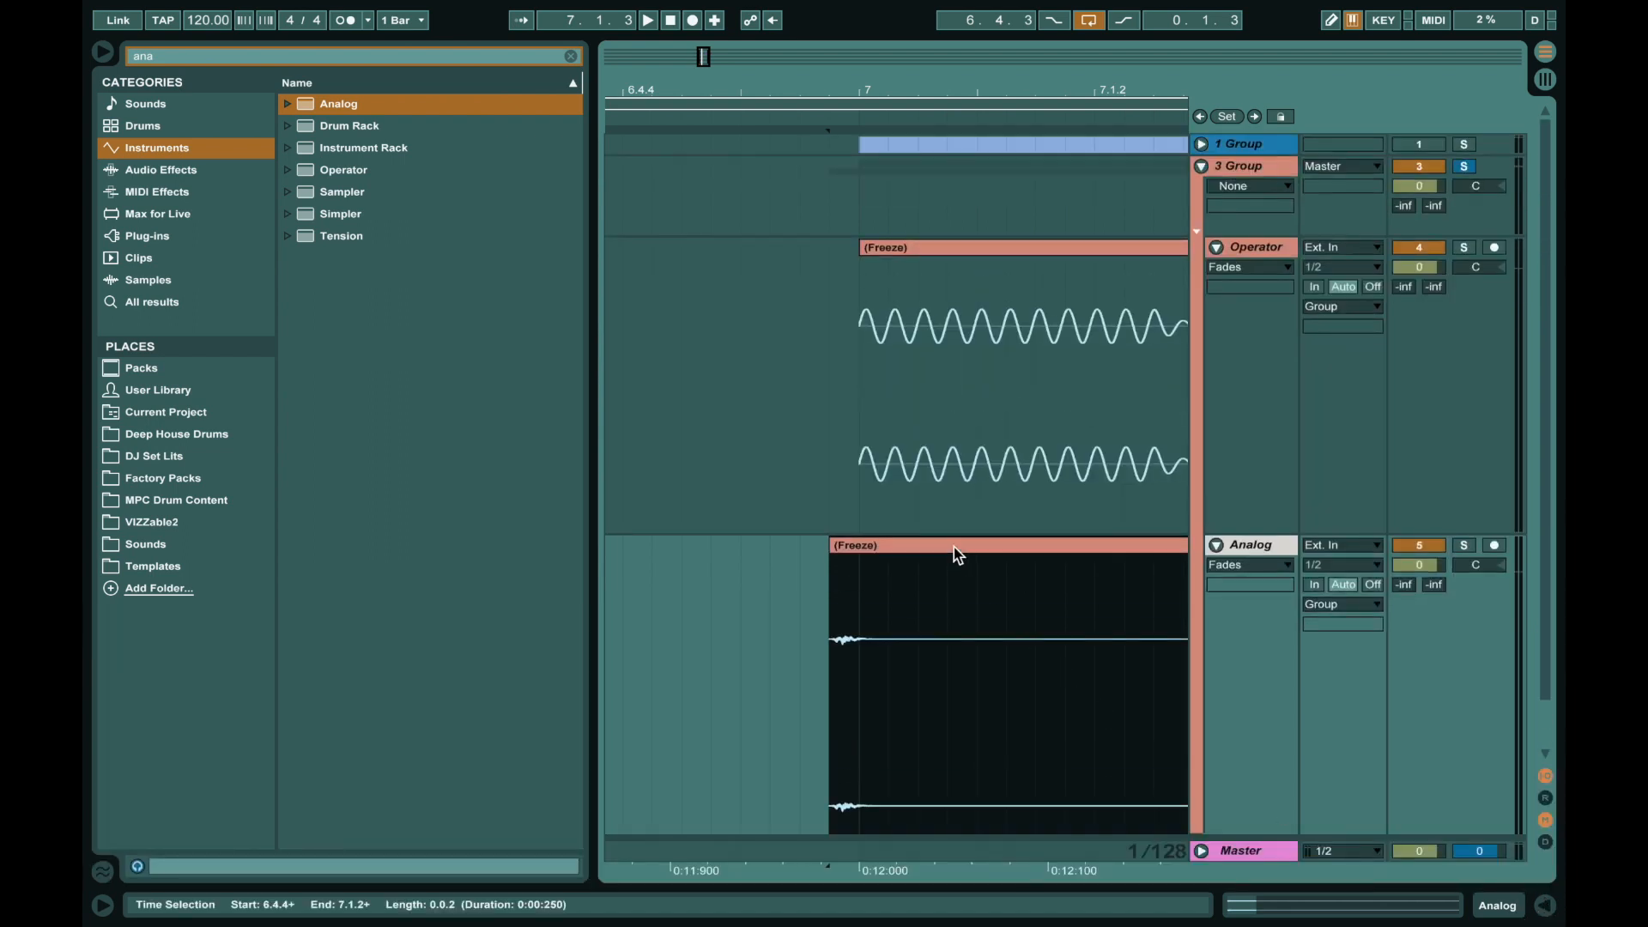
# Clear the browser search, find Glue Compressor among the audio effects and add it to the 3 Group track.
pyautogui.click(1259, 172)
pyautogui.doubleClick(1260, 172)
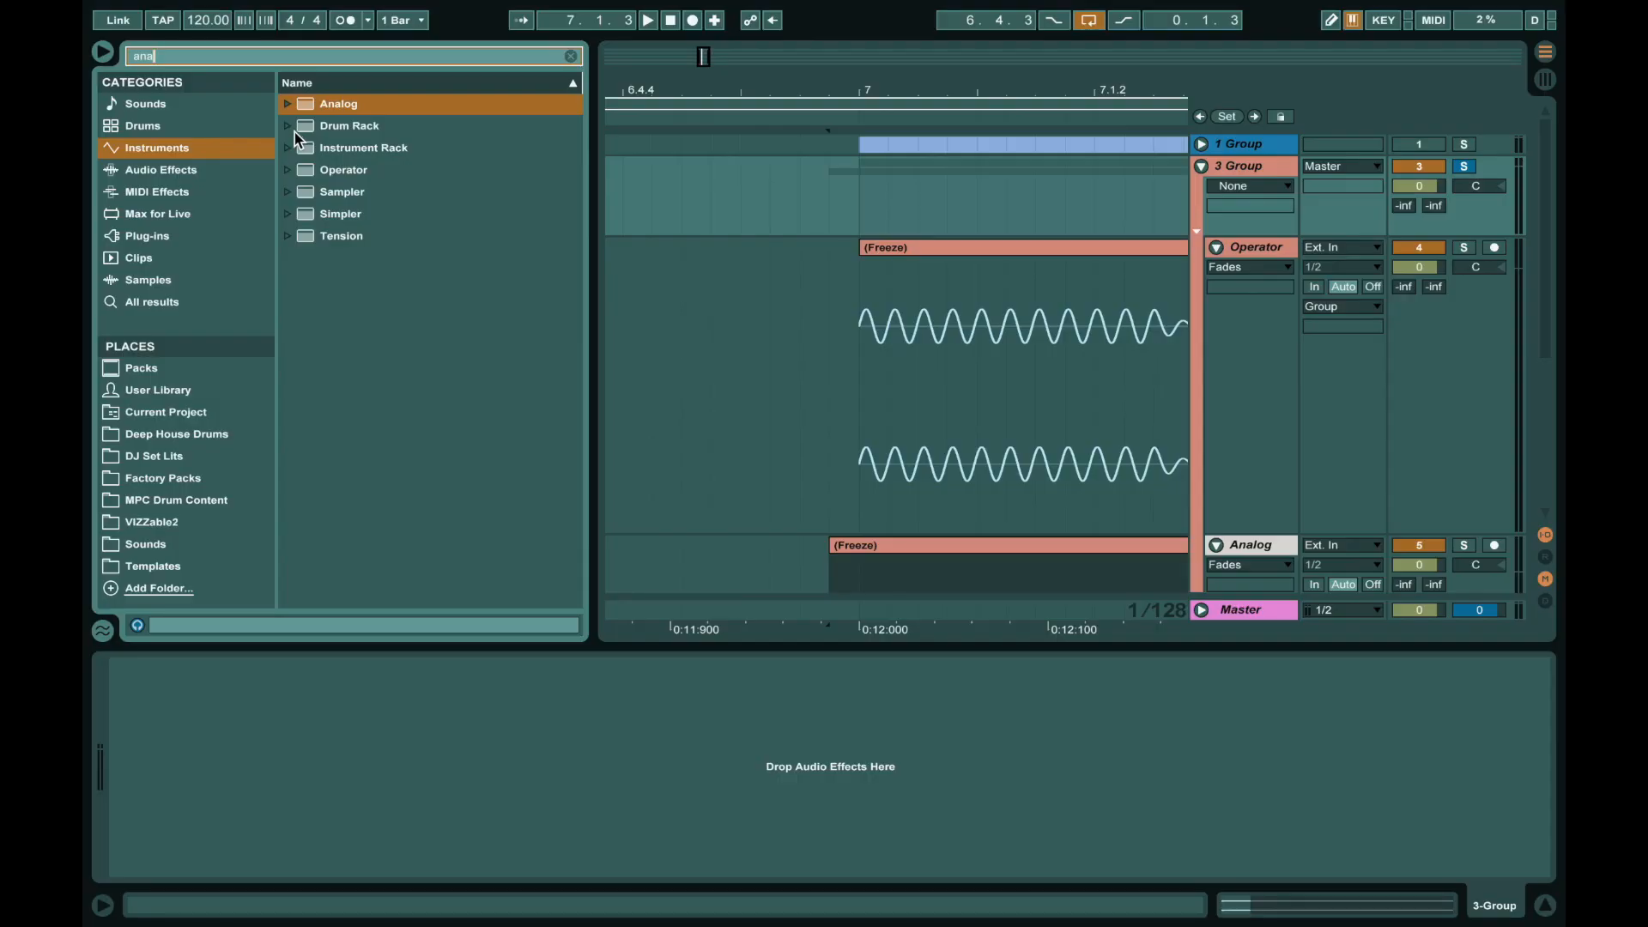
pyautogui.press('BackSpace')
pyautogui.press('BackSpace')
pyautogui.press('BackSpace')
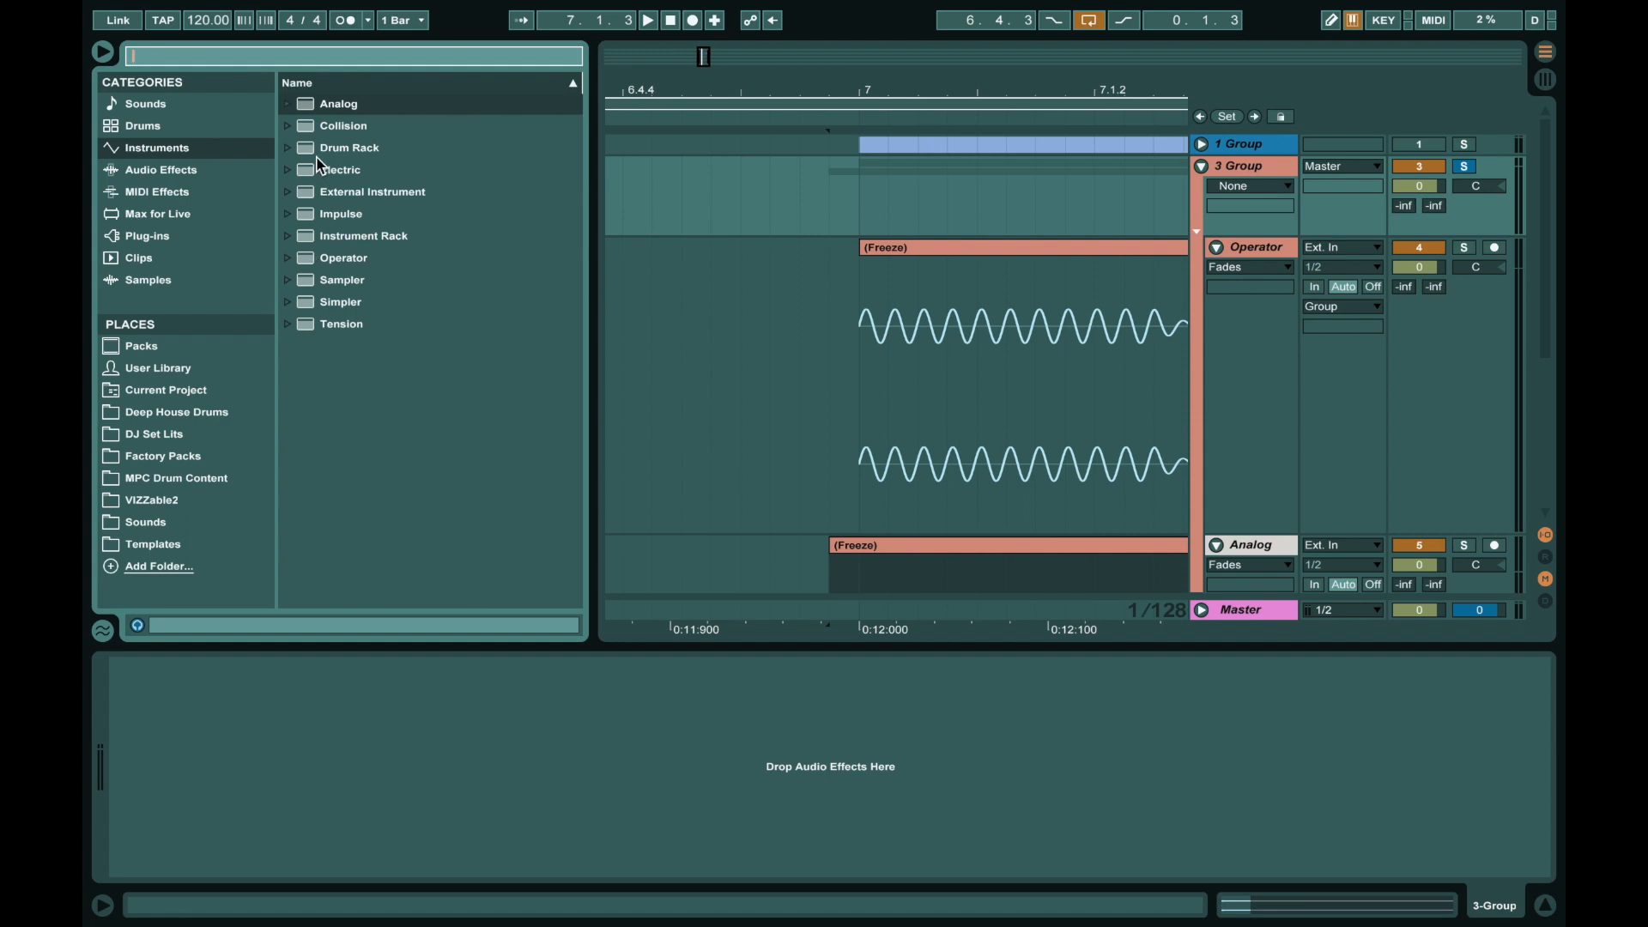
pyautogui.click(189, 170)
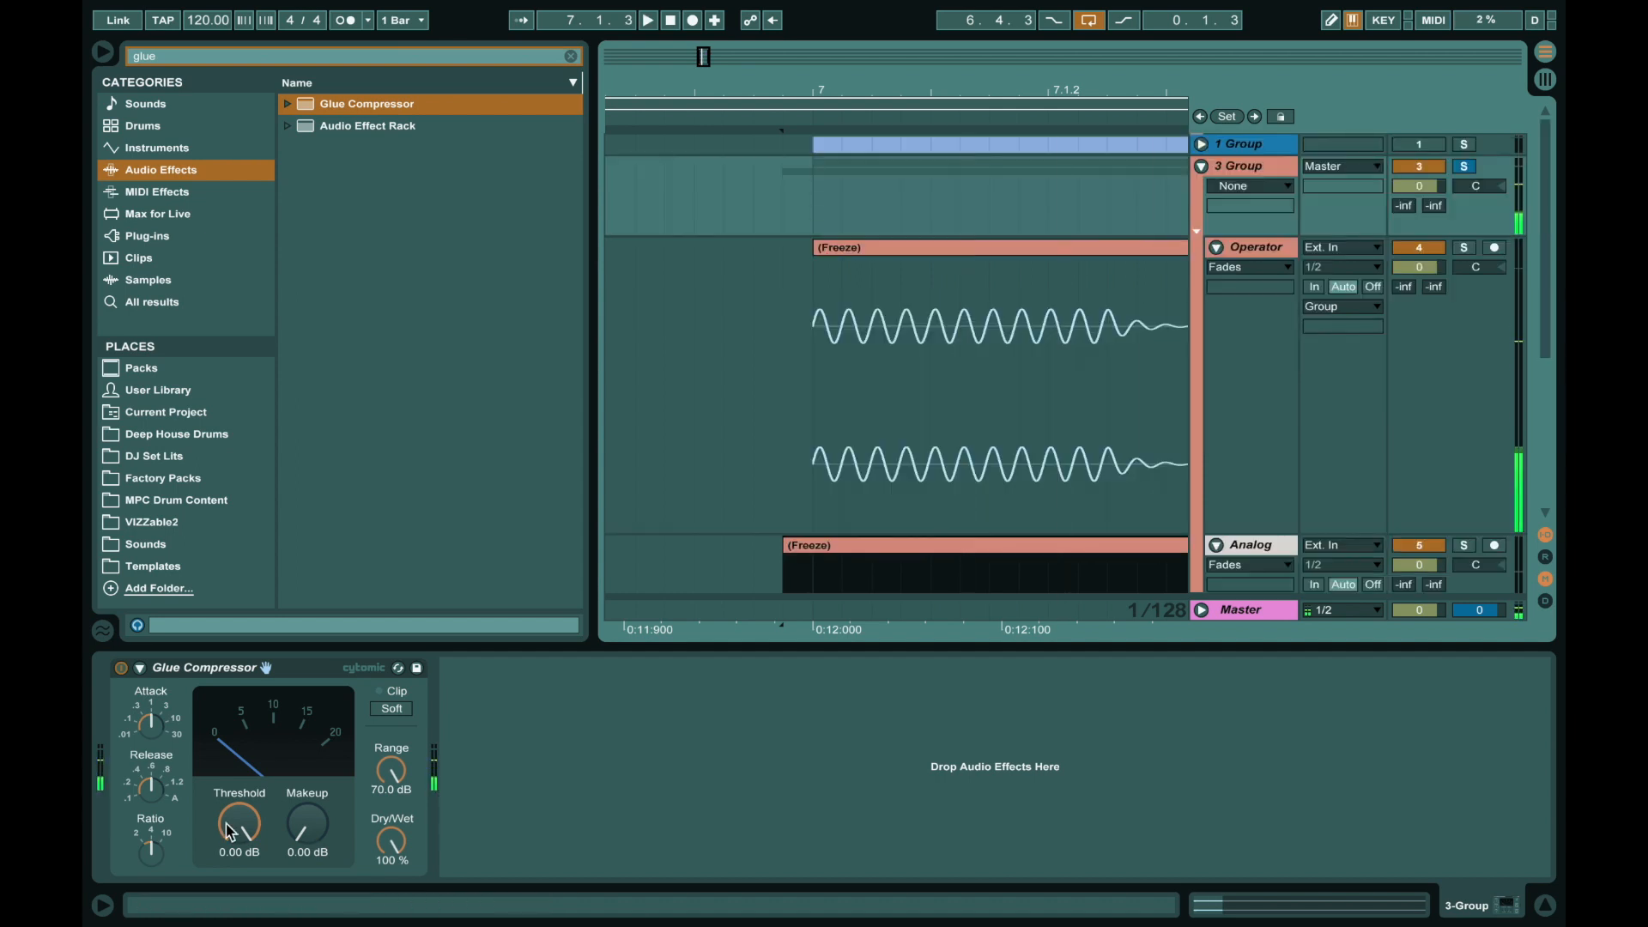
# Set the Glue Compressor's threshold to -11.7 dB and makeup to 5.08 dB, enable soft clipping, and check the sound.
pyautogui.moveTo(239, 824)
pyautogui.mouseDown()
pyautogui.moveTo(240, 859)
pyautogui.moveTo(254, 832)
pyautogui.mouseUp()
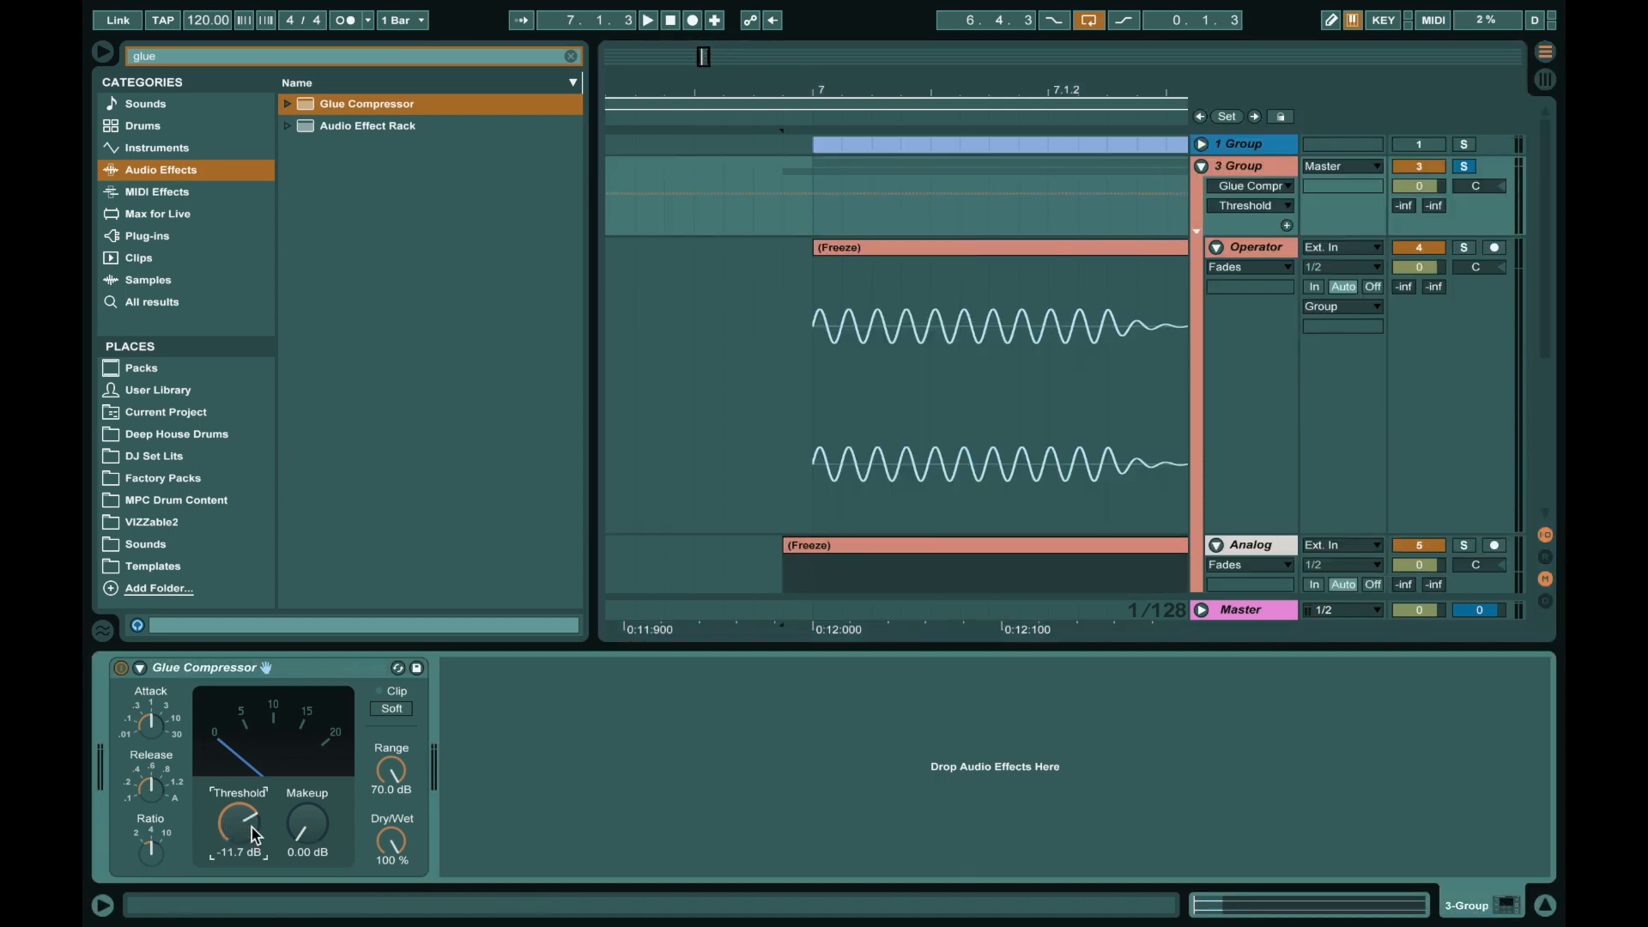
pyautogui.click(301, 830)
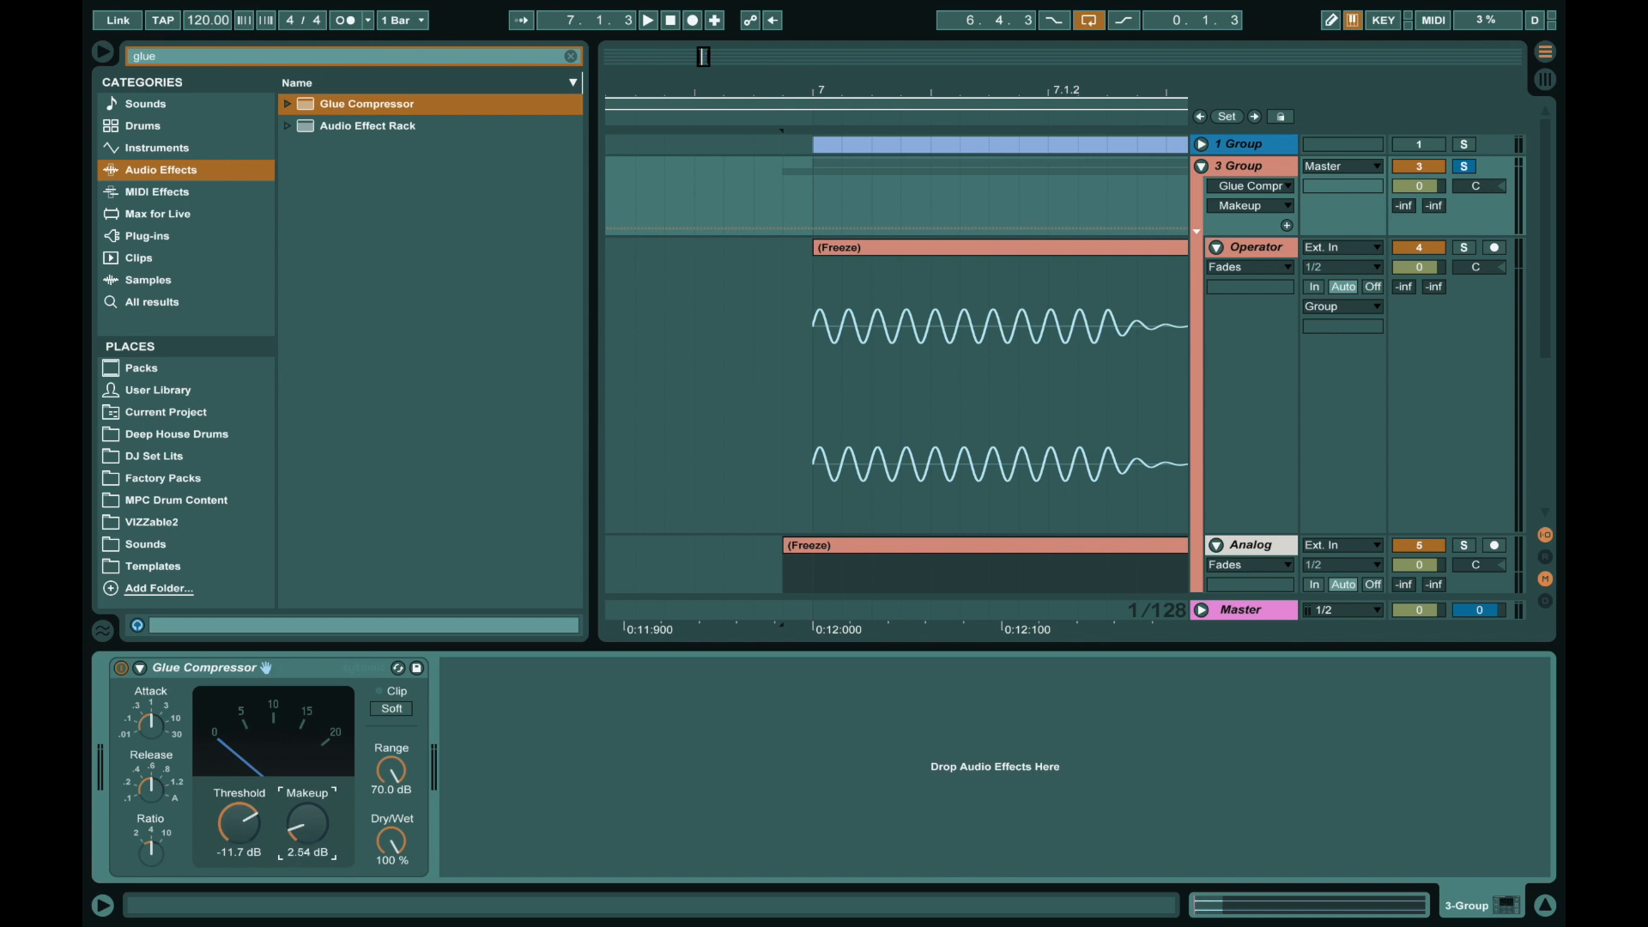
pyautogui.click(391, 709)
pyautogui.press('space')
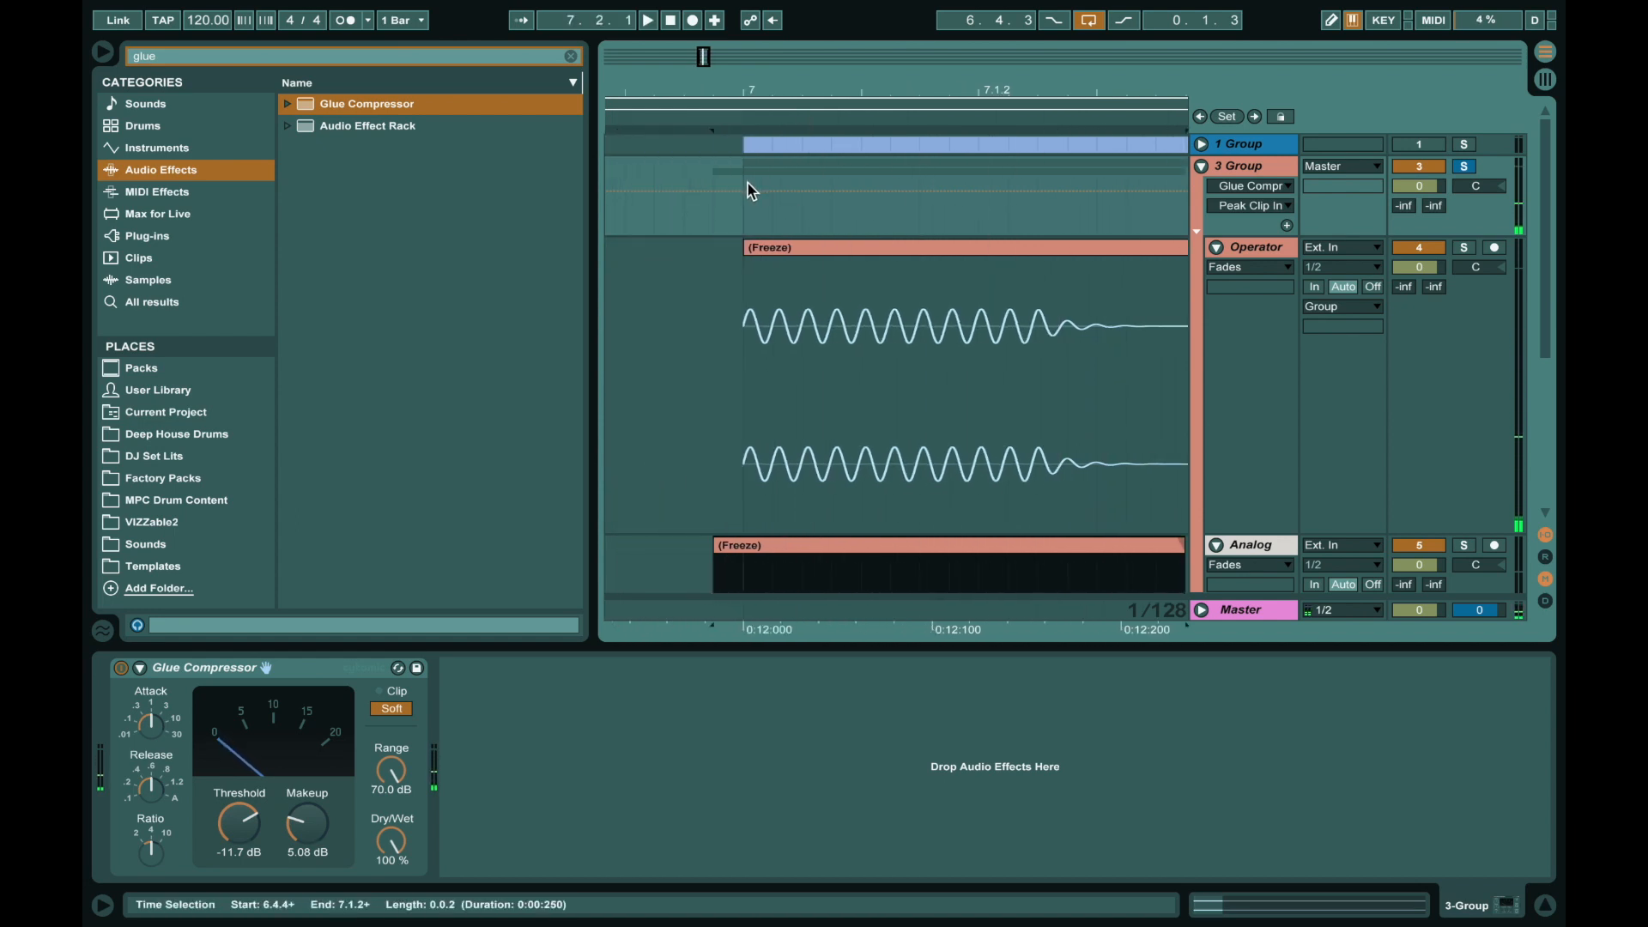
# Switch the Operator track's automation display to None and back to Fades to reveal the clip's fade handles.
pyautogui.click(1288, 270)
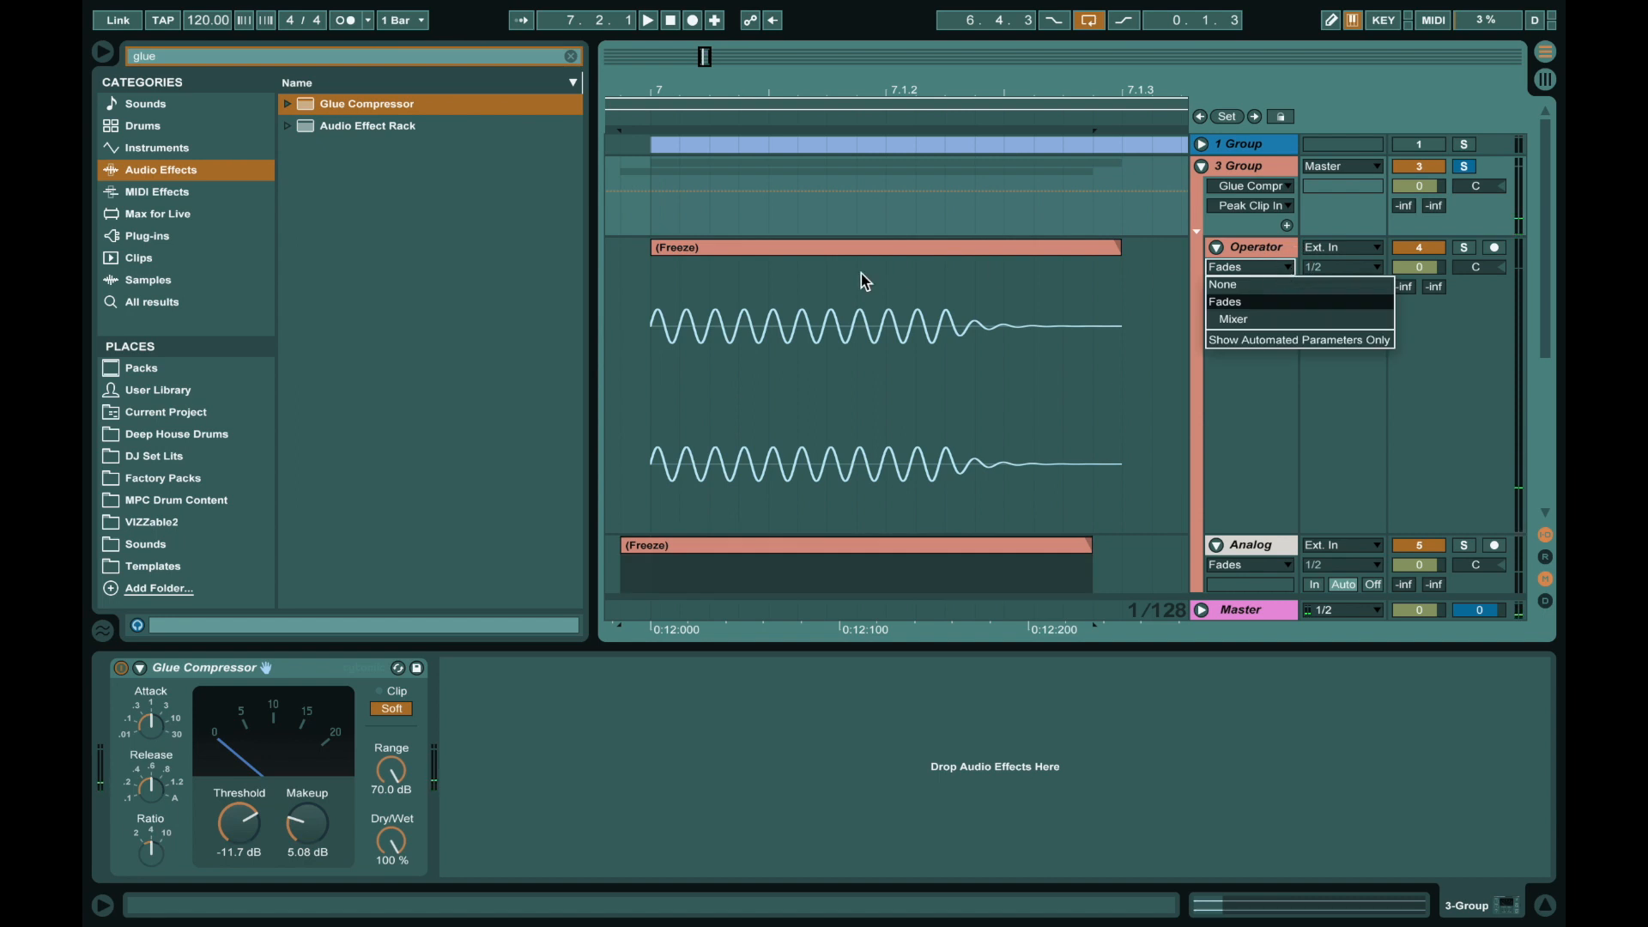
pyautogui.click(1228, 307)
pyautogui.click(1271, 272)
pyautogui.click(1267, 303)
pyautogui.click(1259, 275)
pyautogui.click(1255, 286)
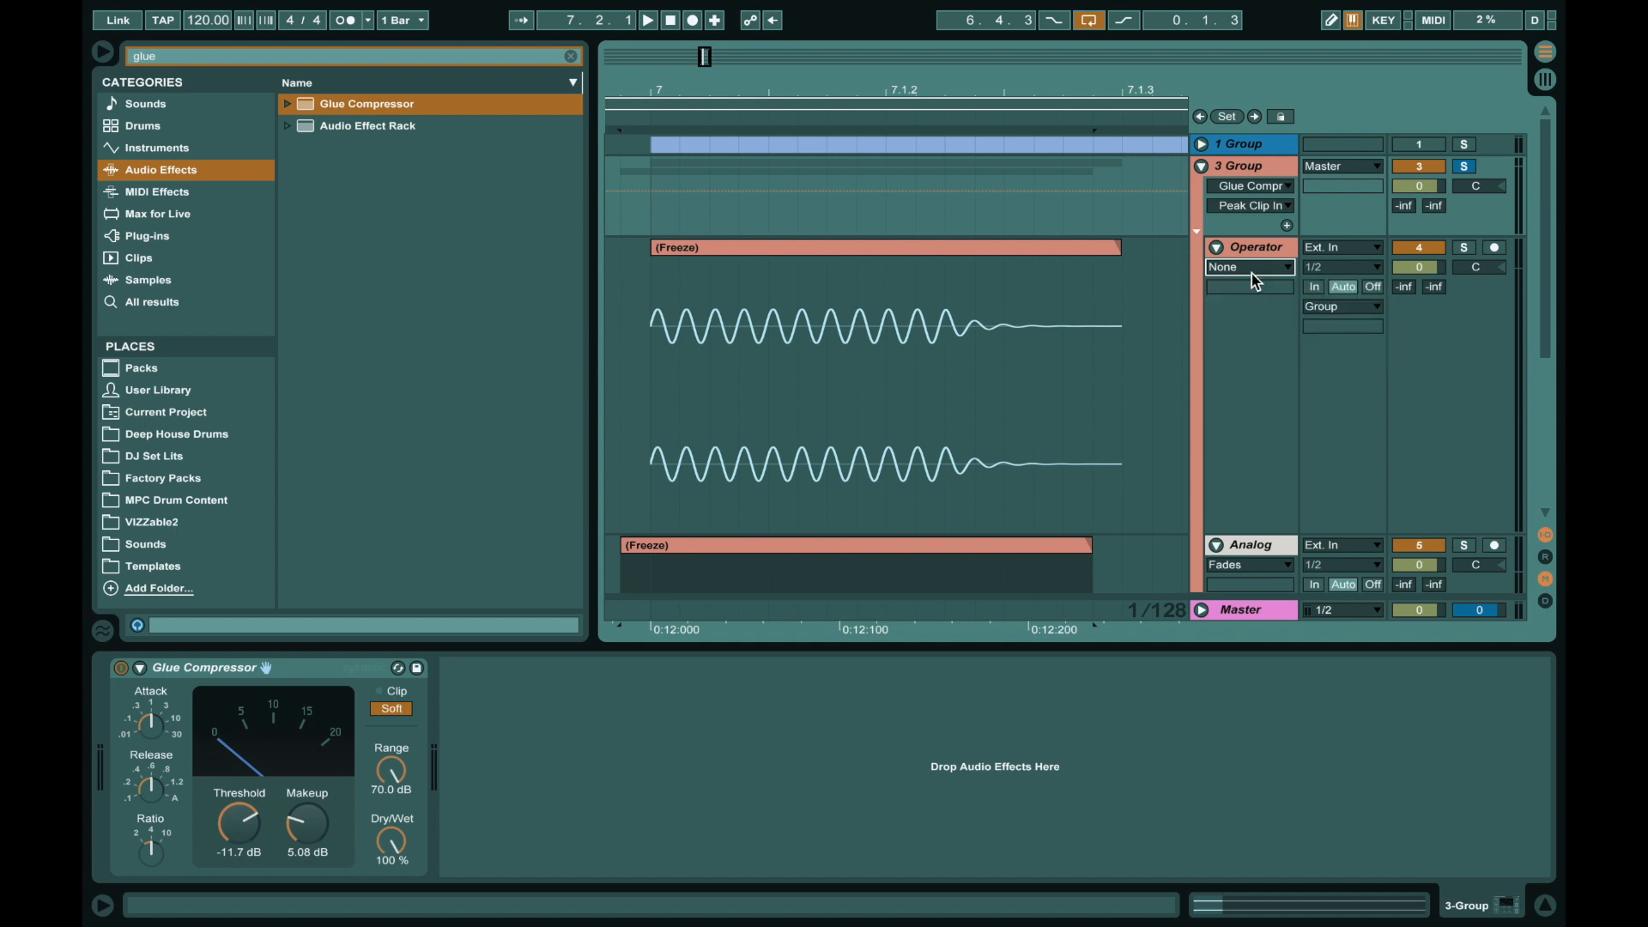
pyautogui.click(1249, 267)
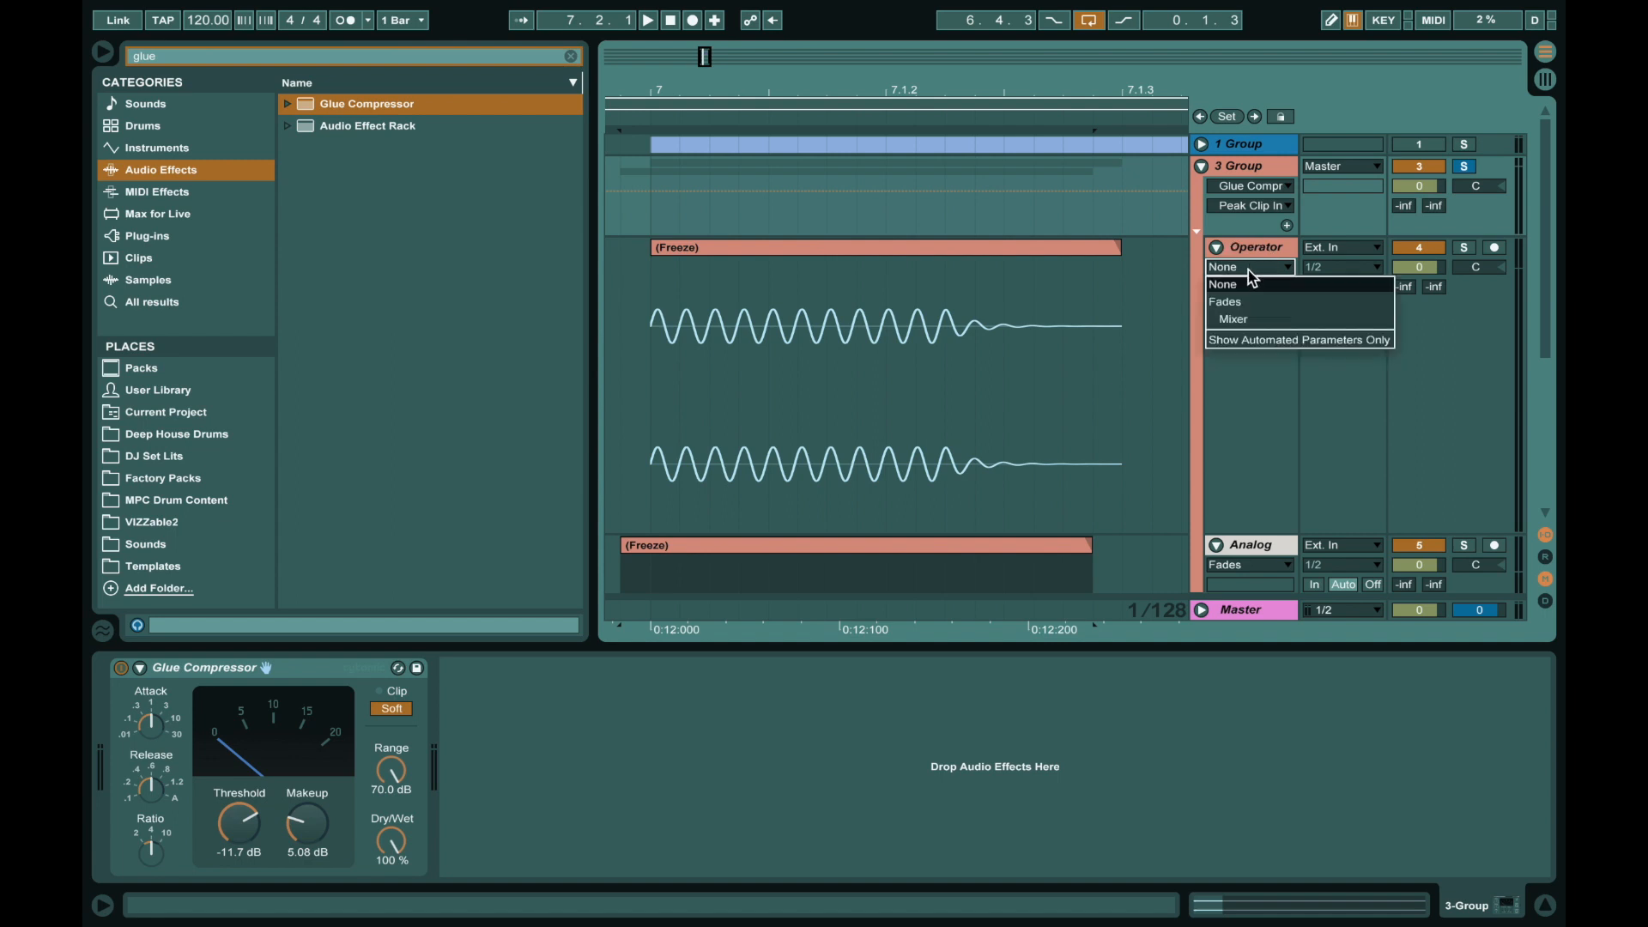
pyautogui.click(1249, 297)
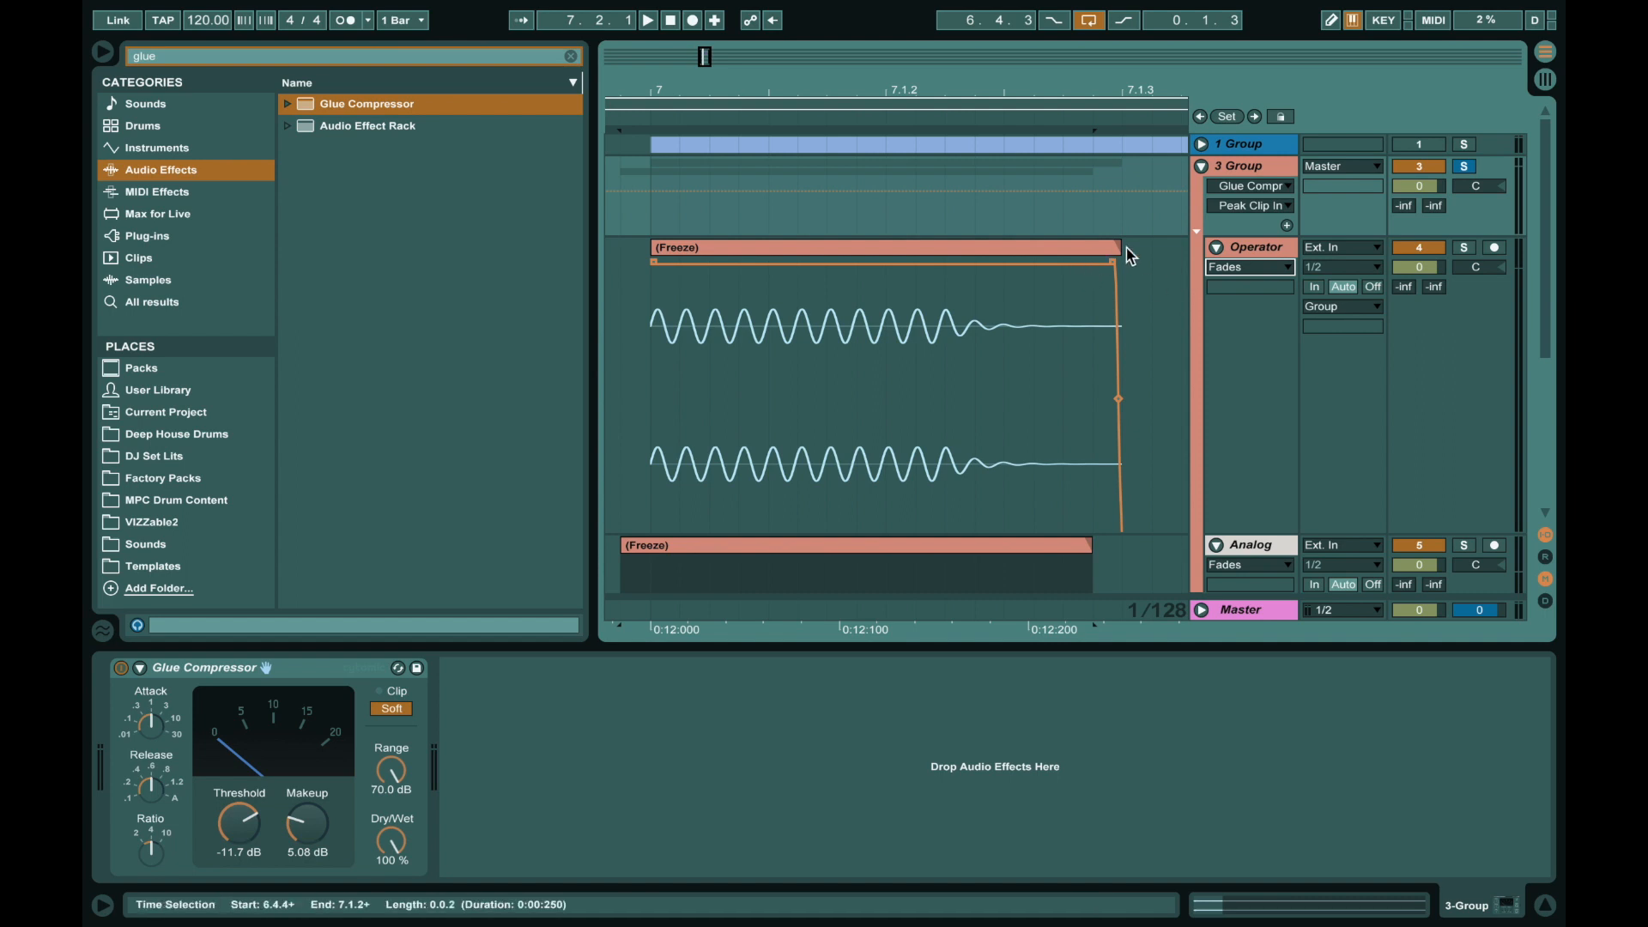
# Lengthen the Operator clip's fade-out to begin around a third of the way in, bend its curve inward, and audition it.
pyautogui.moveTo(1113, 261); pyautogui.dragTo(764, 214)
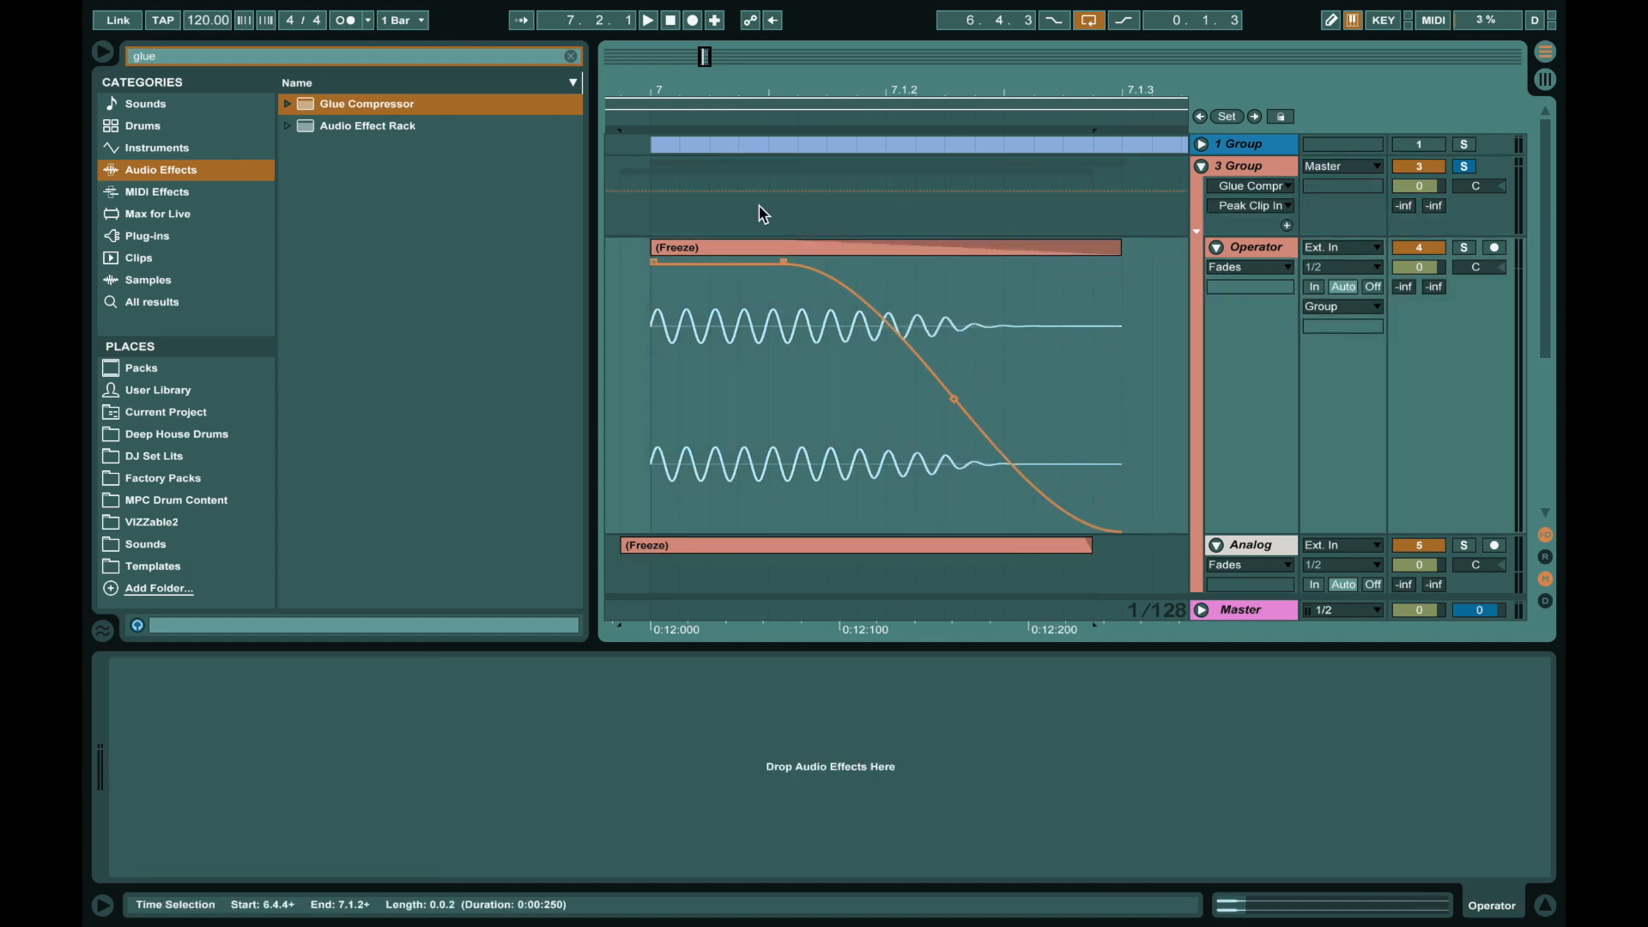
pyautogui.moveTo(955, 399); pyautogui.dragTo(905, 445)
pyautogui.press('space')
pyautogui.hscroll(-2, 858, 412)
pyautogui.scroll(-1, 842, 394)
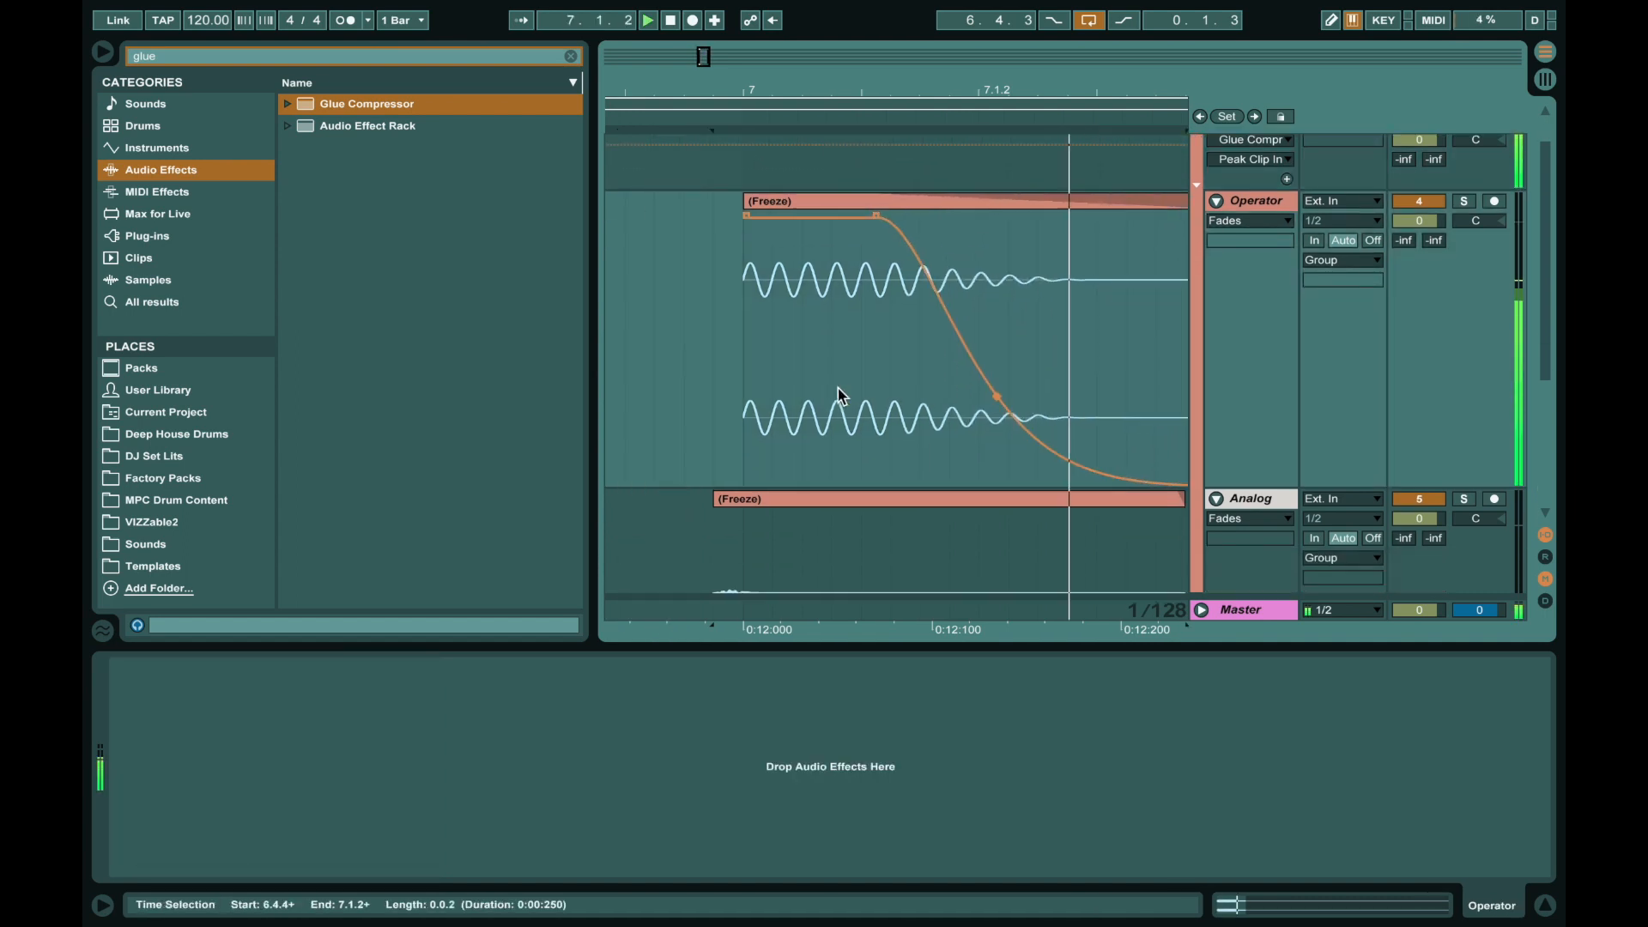
pyautogui.moveTo(885, 230); pyautogui.dragTo(894, 195)
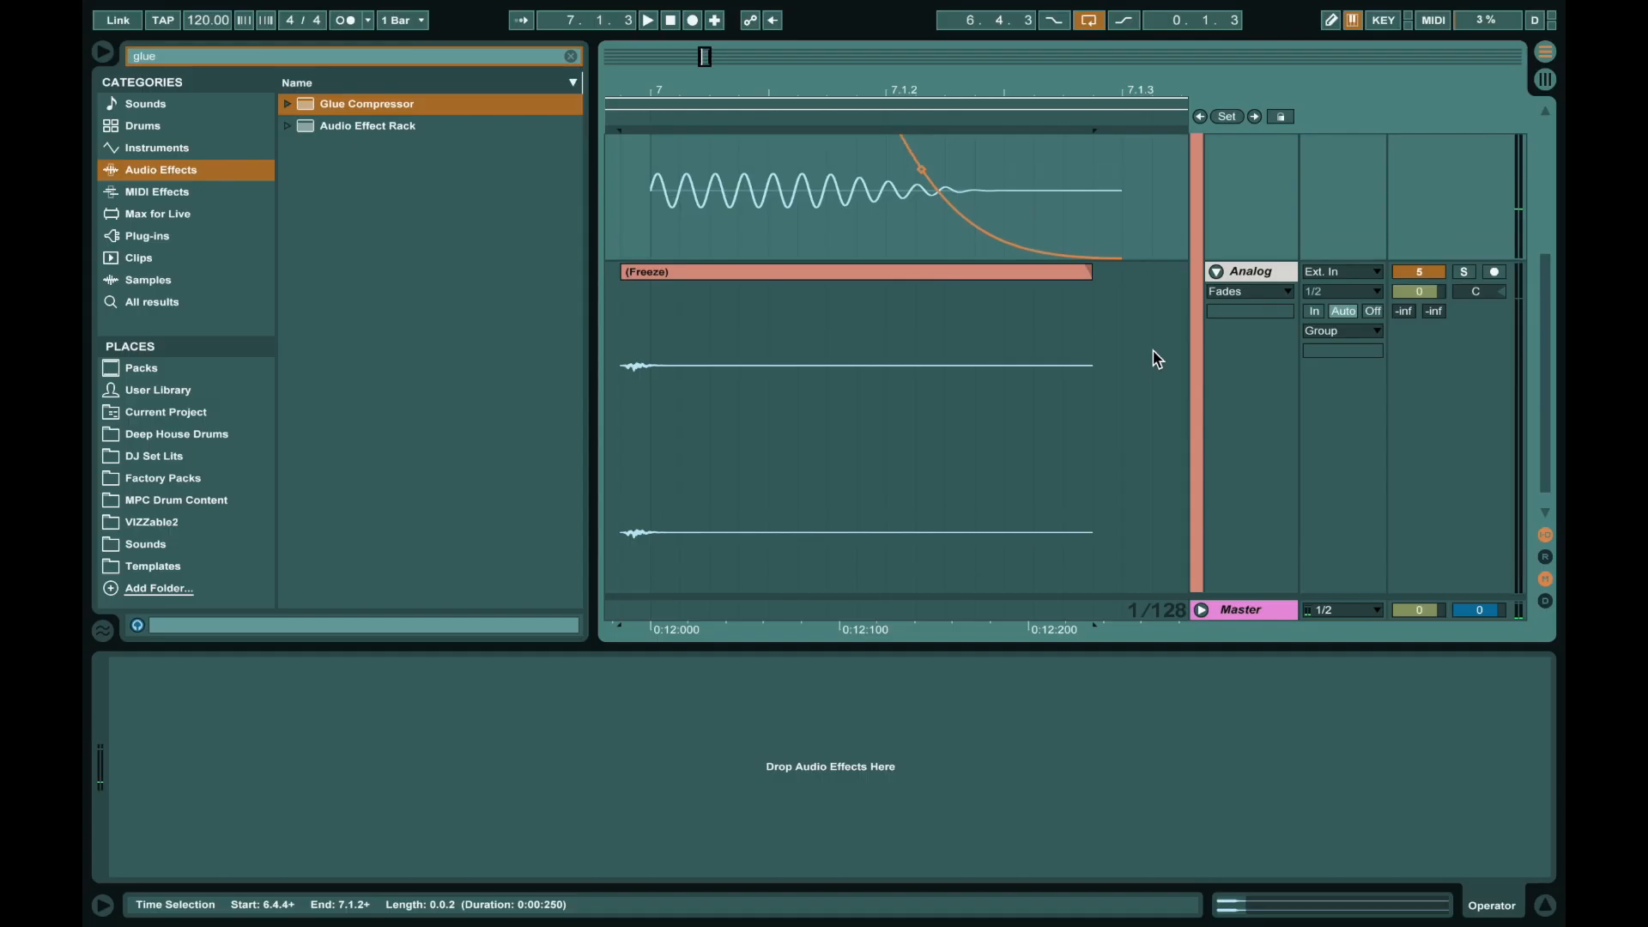
pyautogui.click(1215, 246)
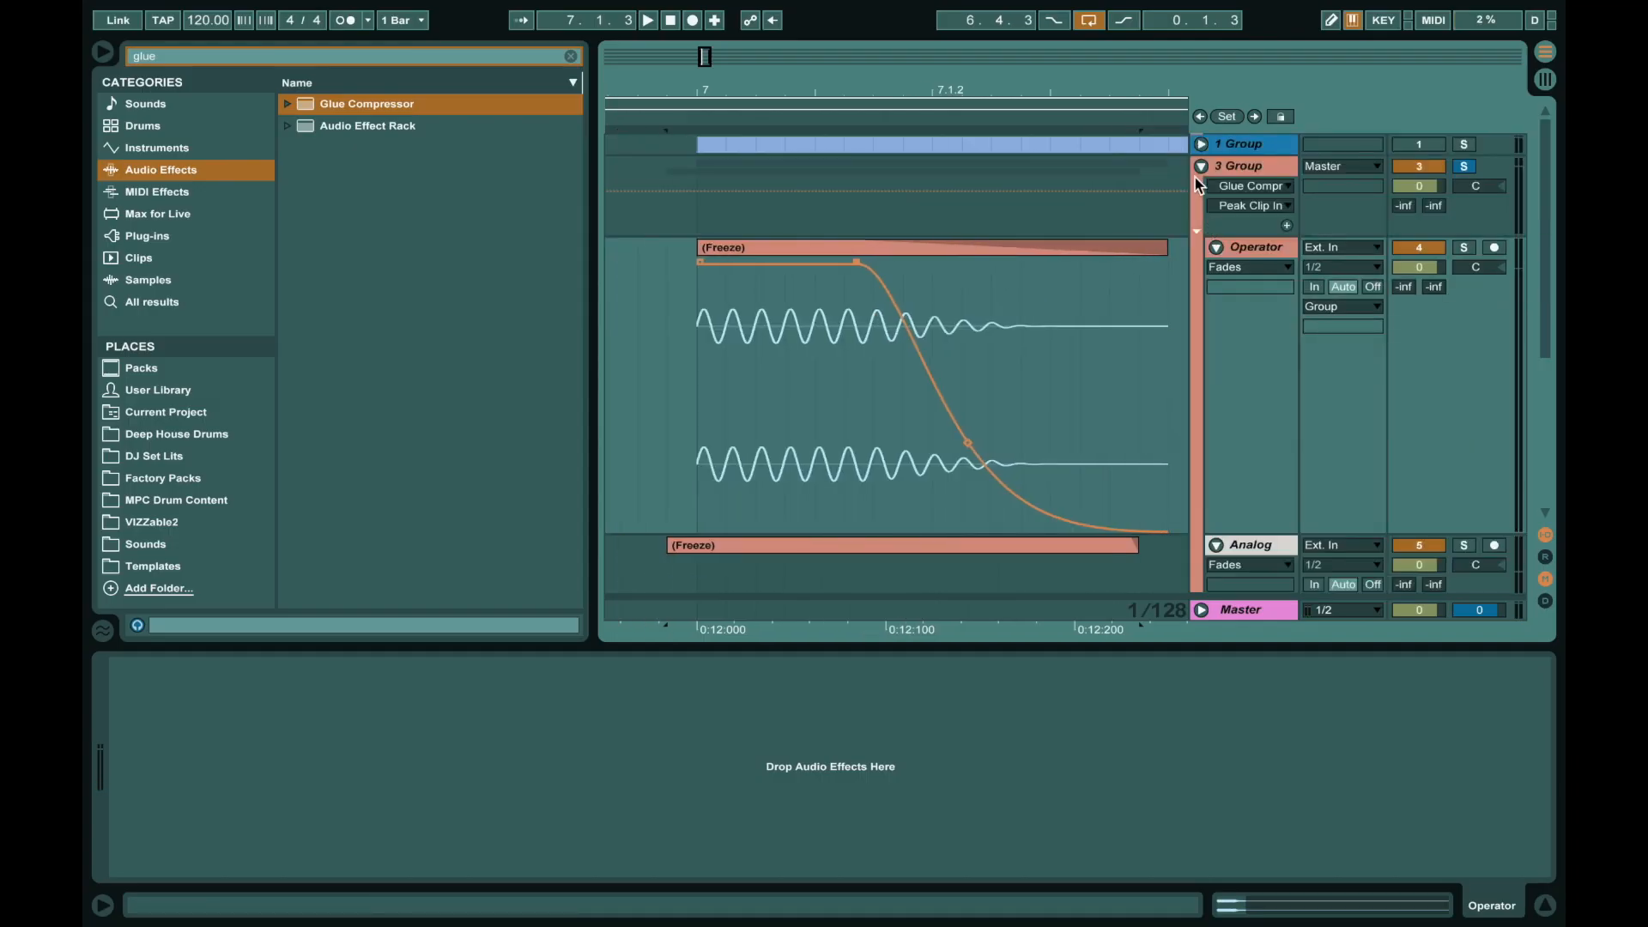
# Fold the 3 Group, add a new audio track below it, and unfold the new track.
pyautogui.click(1200, 166)
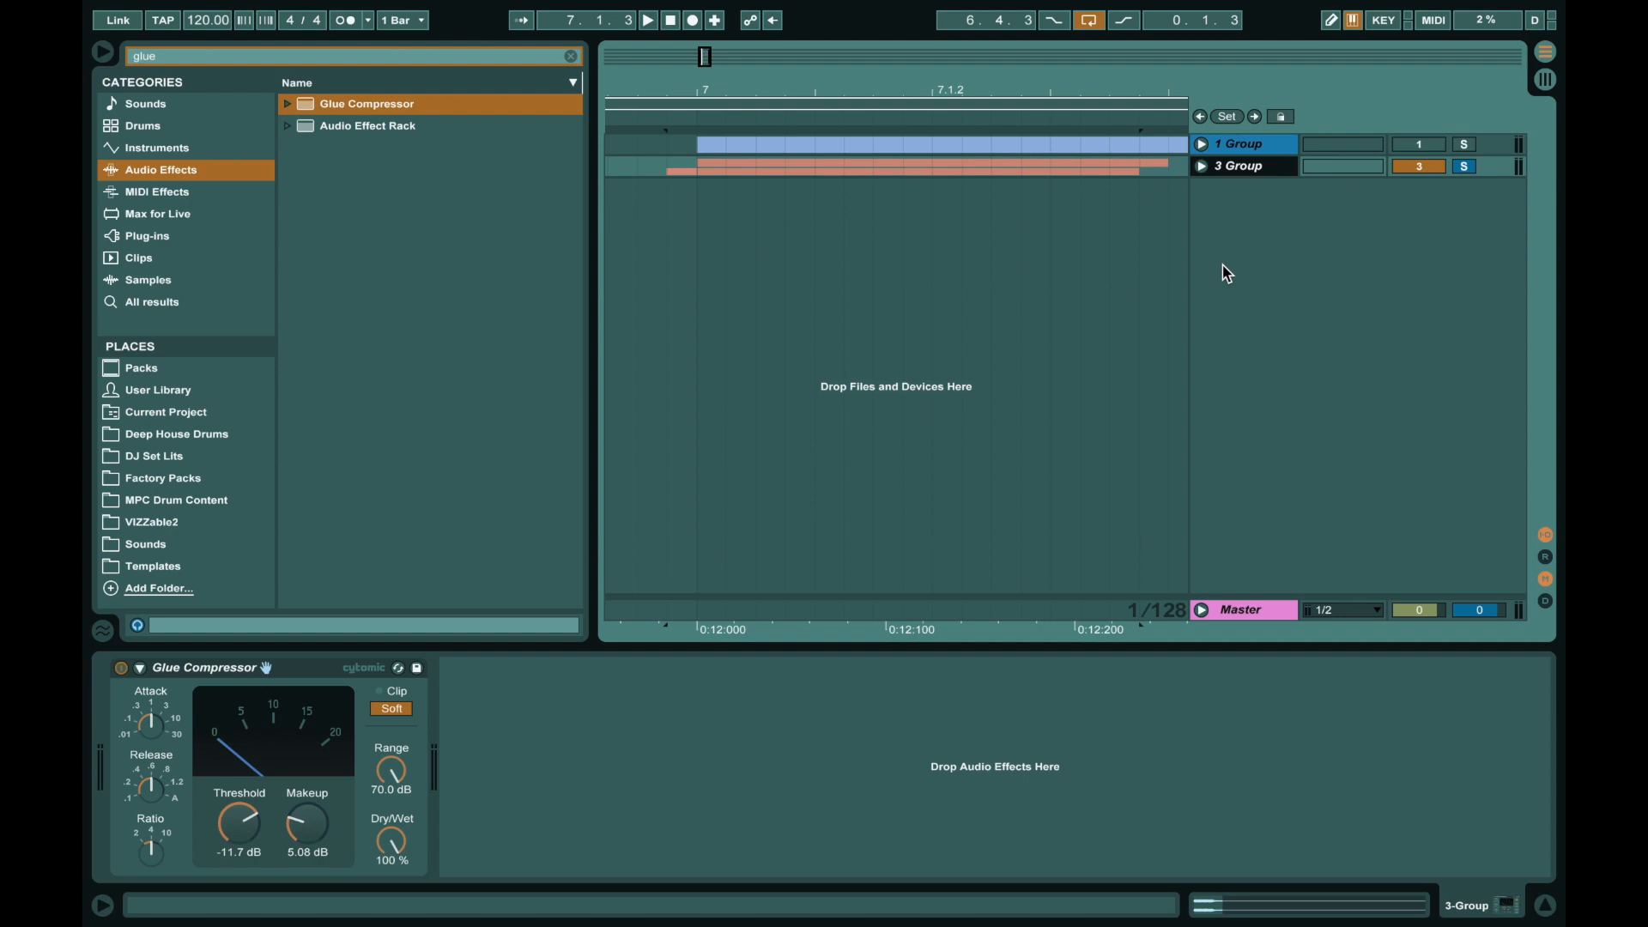
pyautogui.hotkey('ctrl', 't')
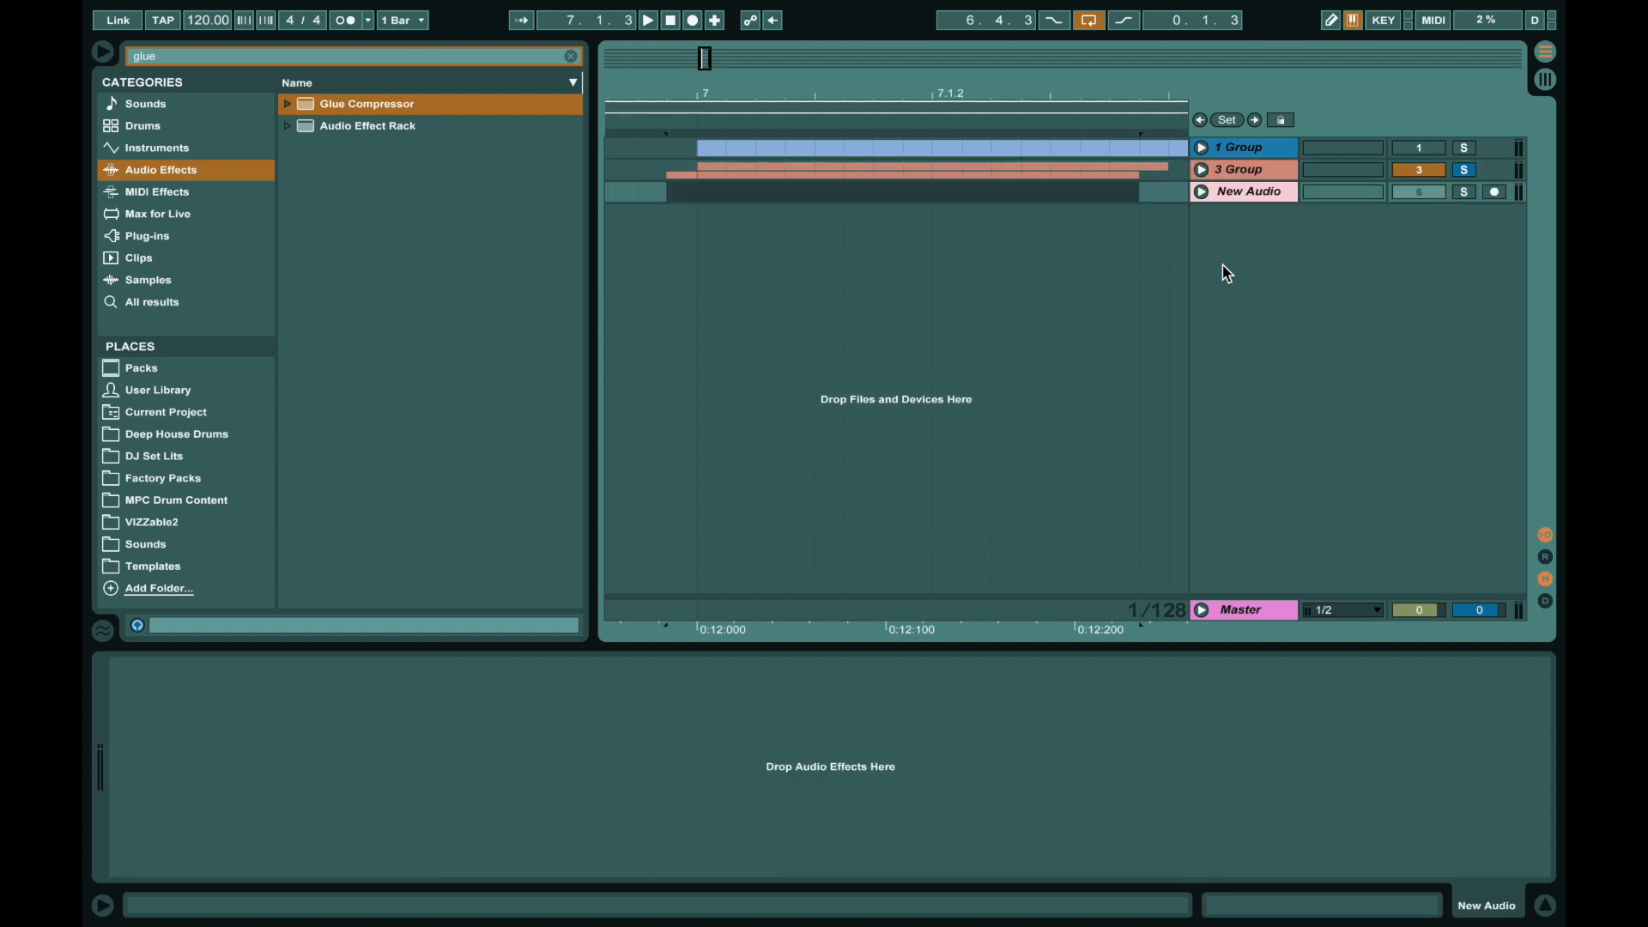
pyautogui.click(1202, 192)
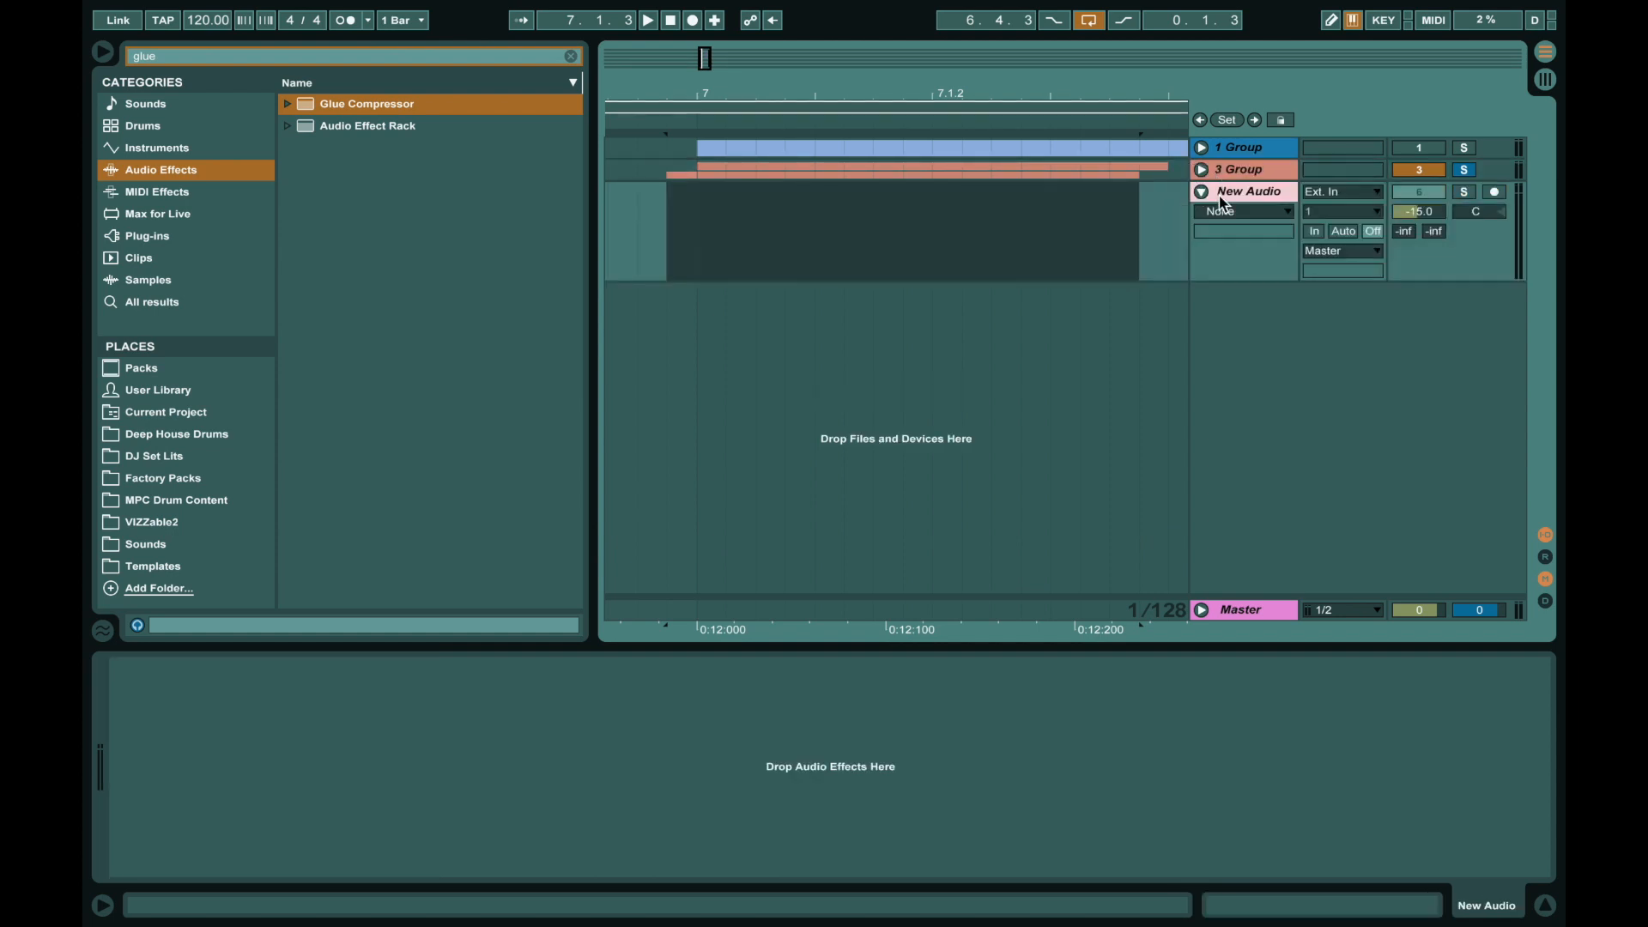
# Arm the New Audio track, set its input to Resampling, and set monitoring to In.
pyautogui.click(1495, 194)
pyautogui.click(1343, 194)
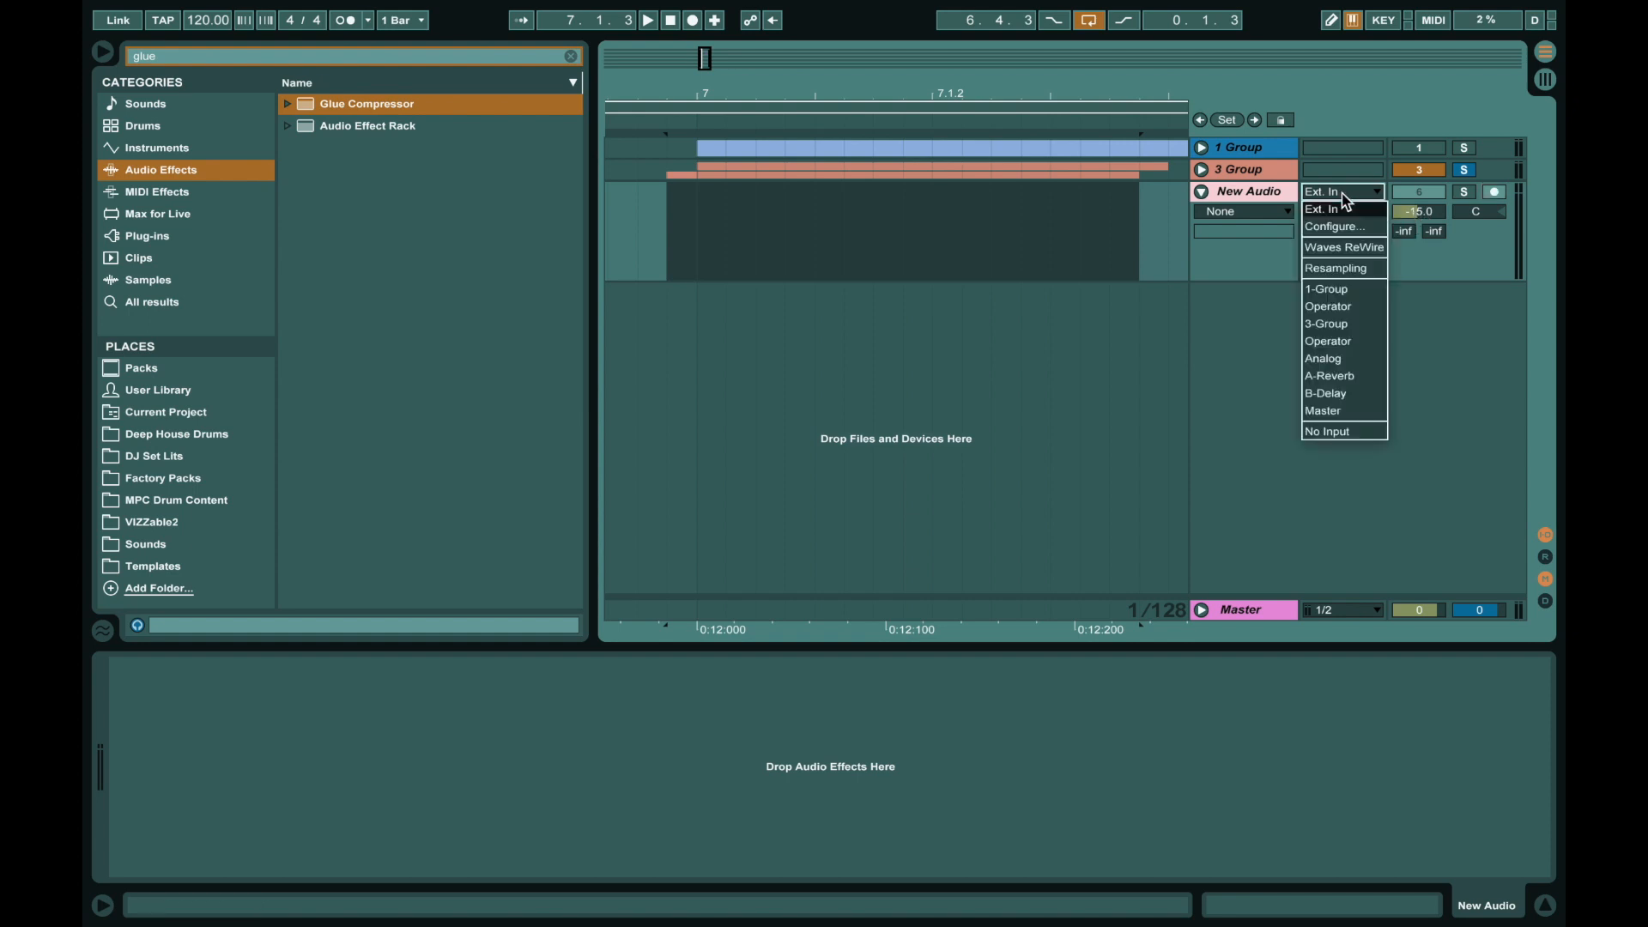
pyautogui.click(1339, 268)
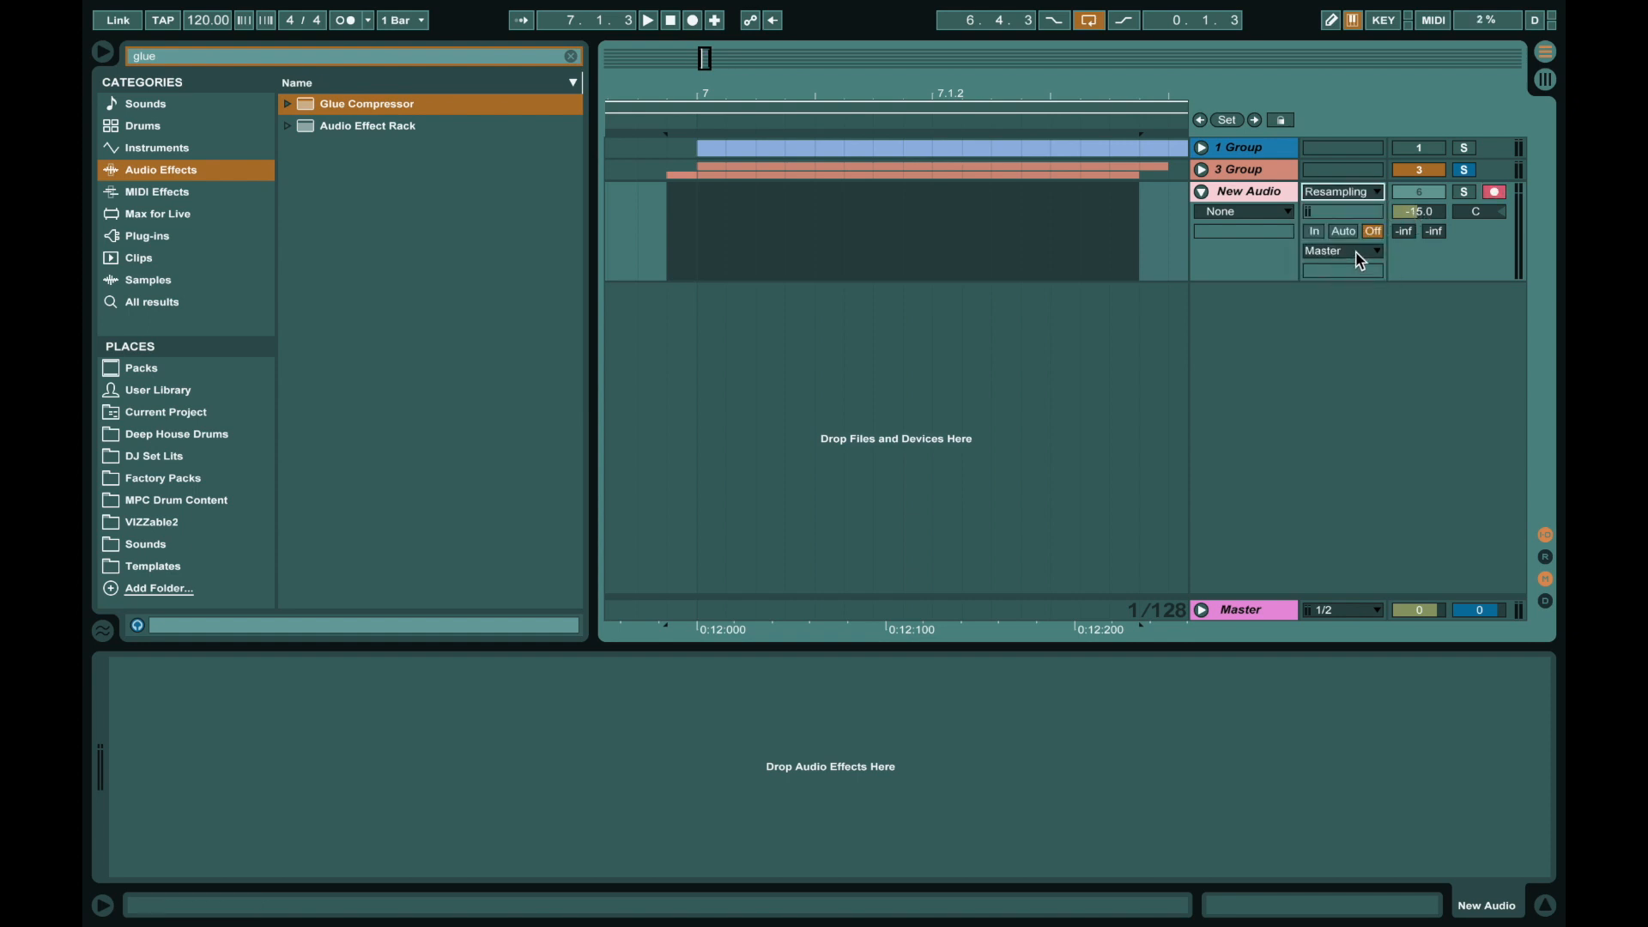
pyautogui.click(1313, 232)
# Record the looped 3 Group sound onto the New Audio track, starting from just before bar 7.
pyautogui.click(882, 159)
pyautogui.press('space')
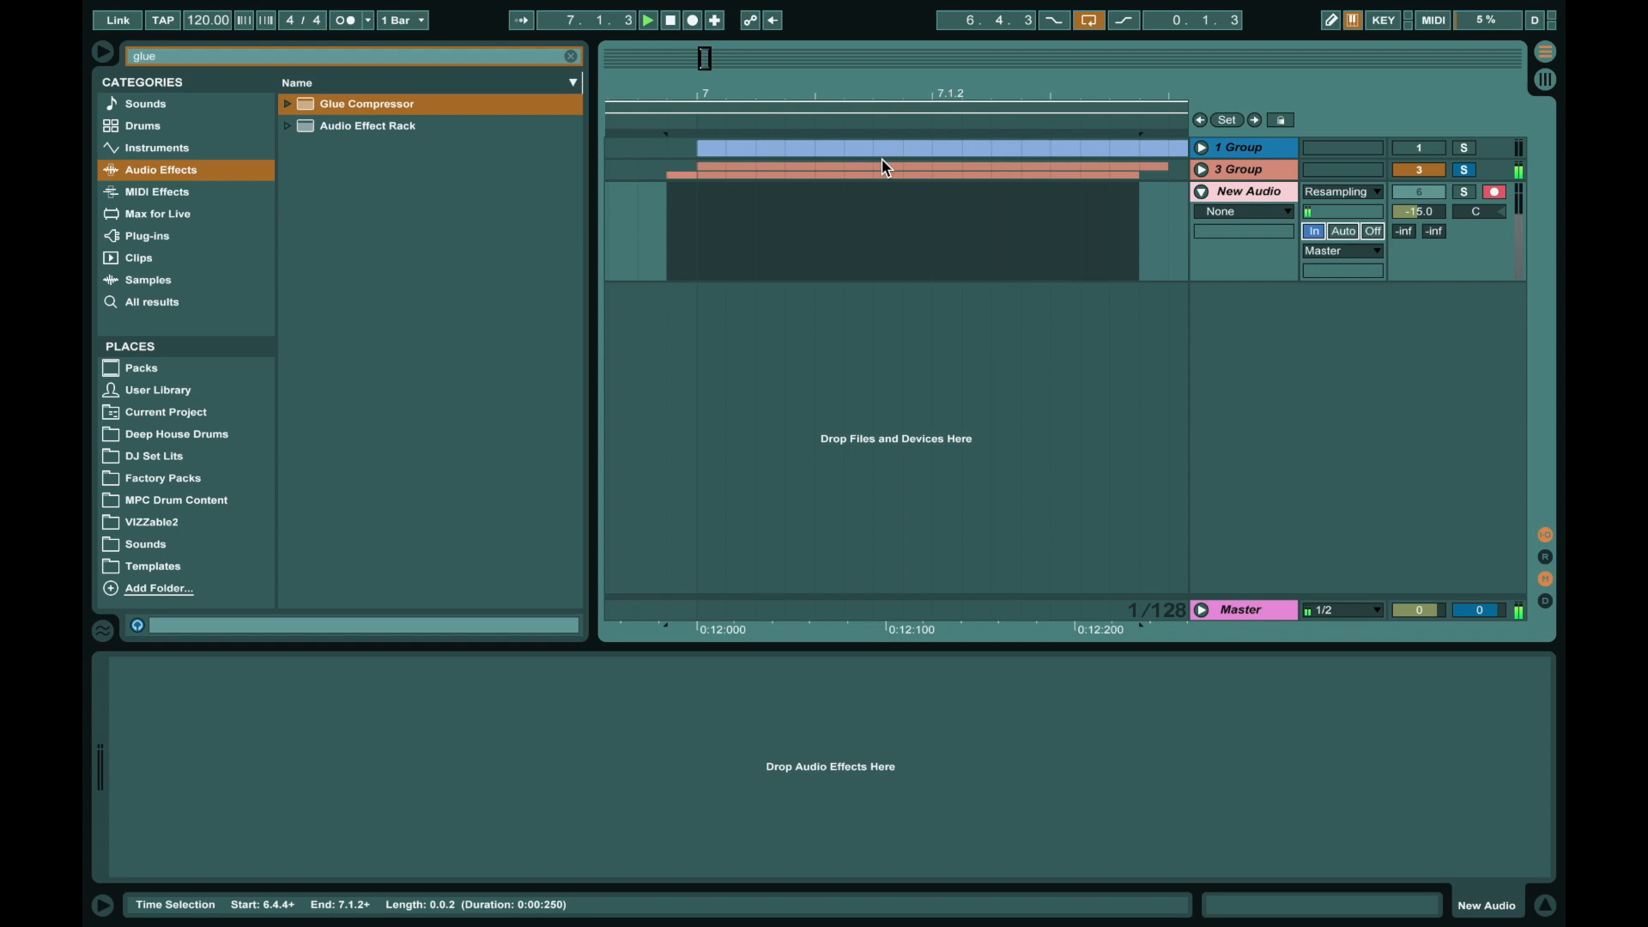
pyautogui.click(695, 21)
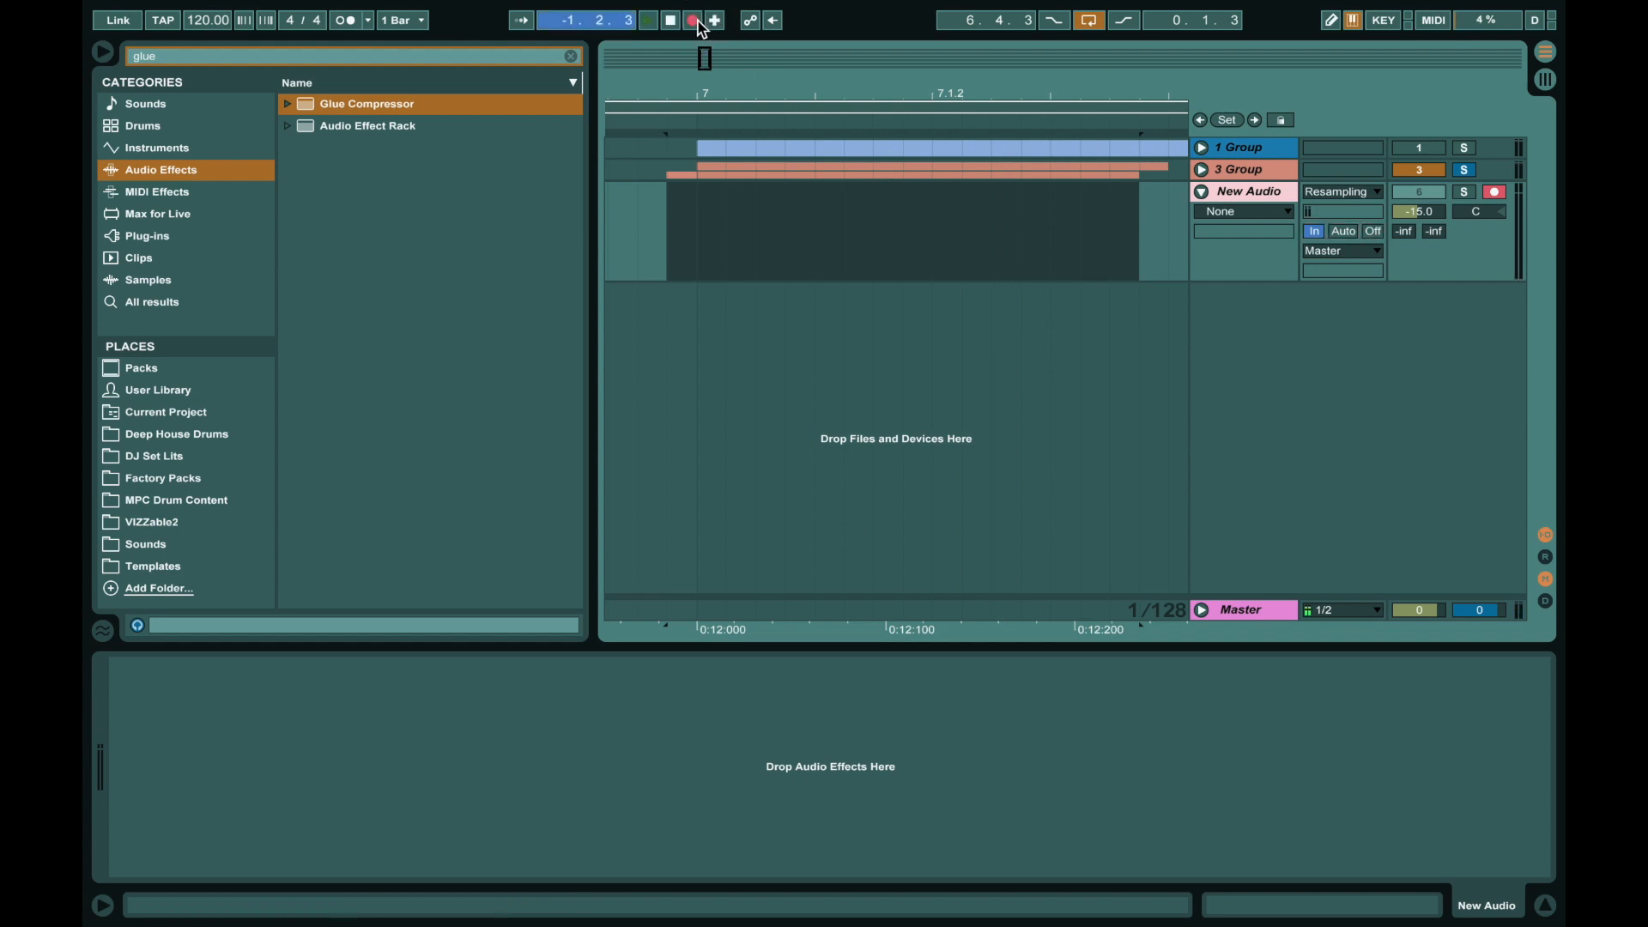
pyautogui.press('space')
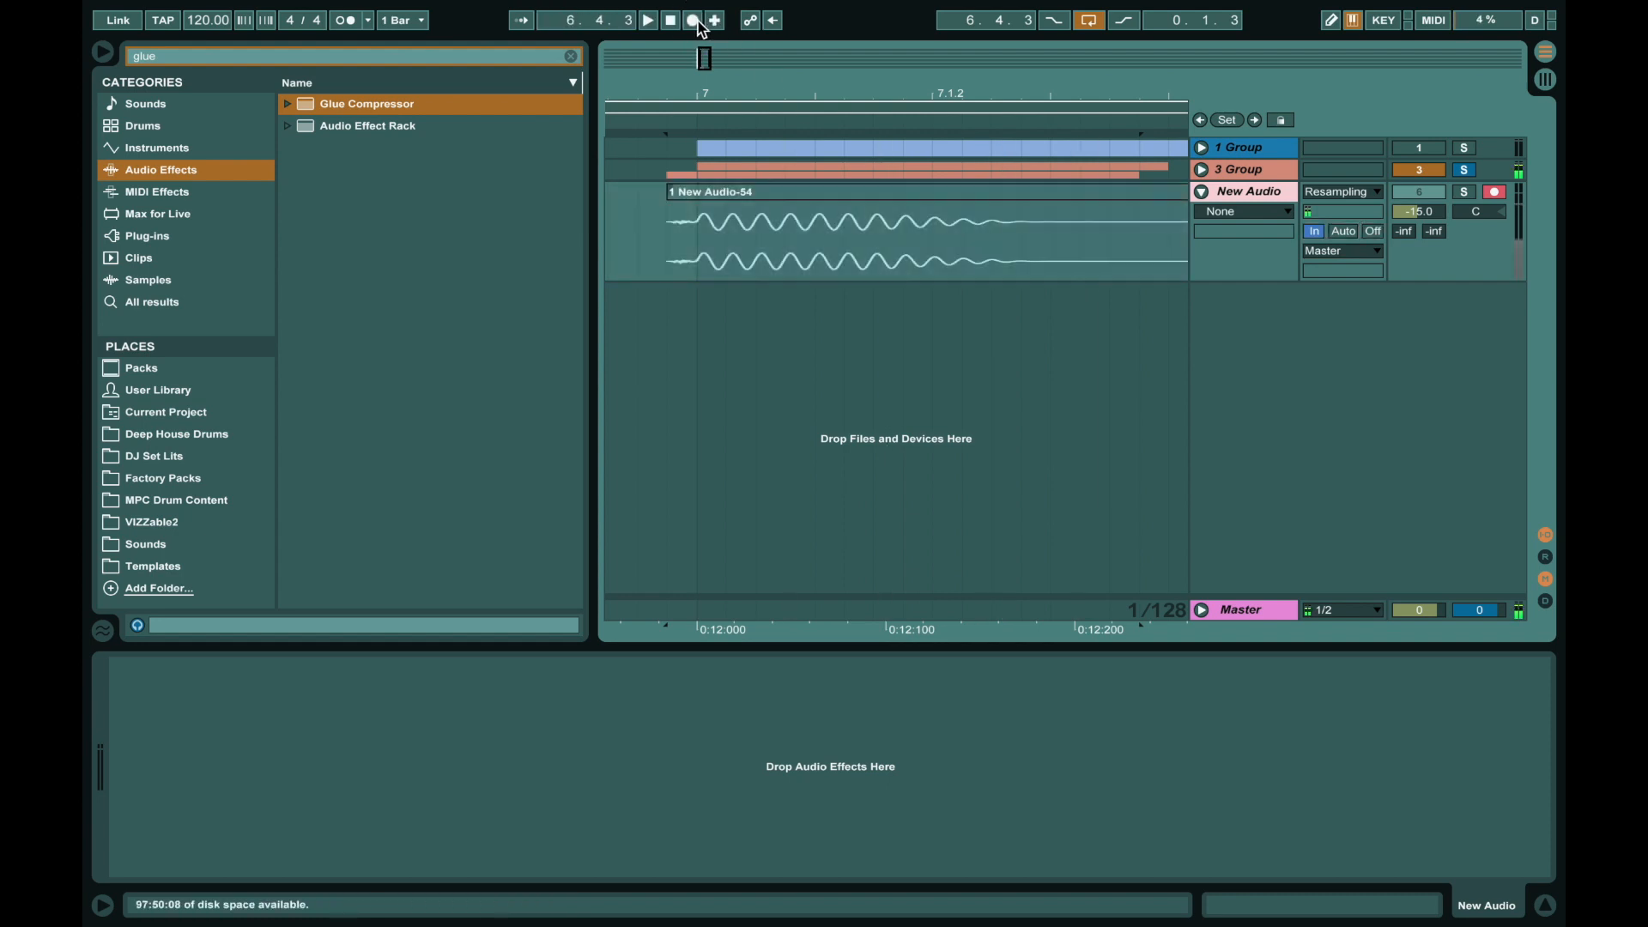
# Hide the device view, turn the New Audio track's monitoring off, and solo it to audition the recording.
pyautogui.press('alt+super+l')
pyautogui.click(1373, 232)
pyautogui.click(1465, 192)
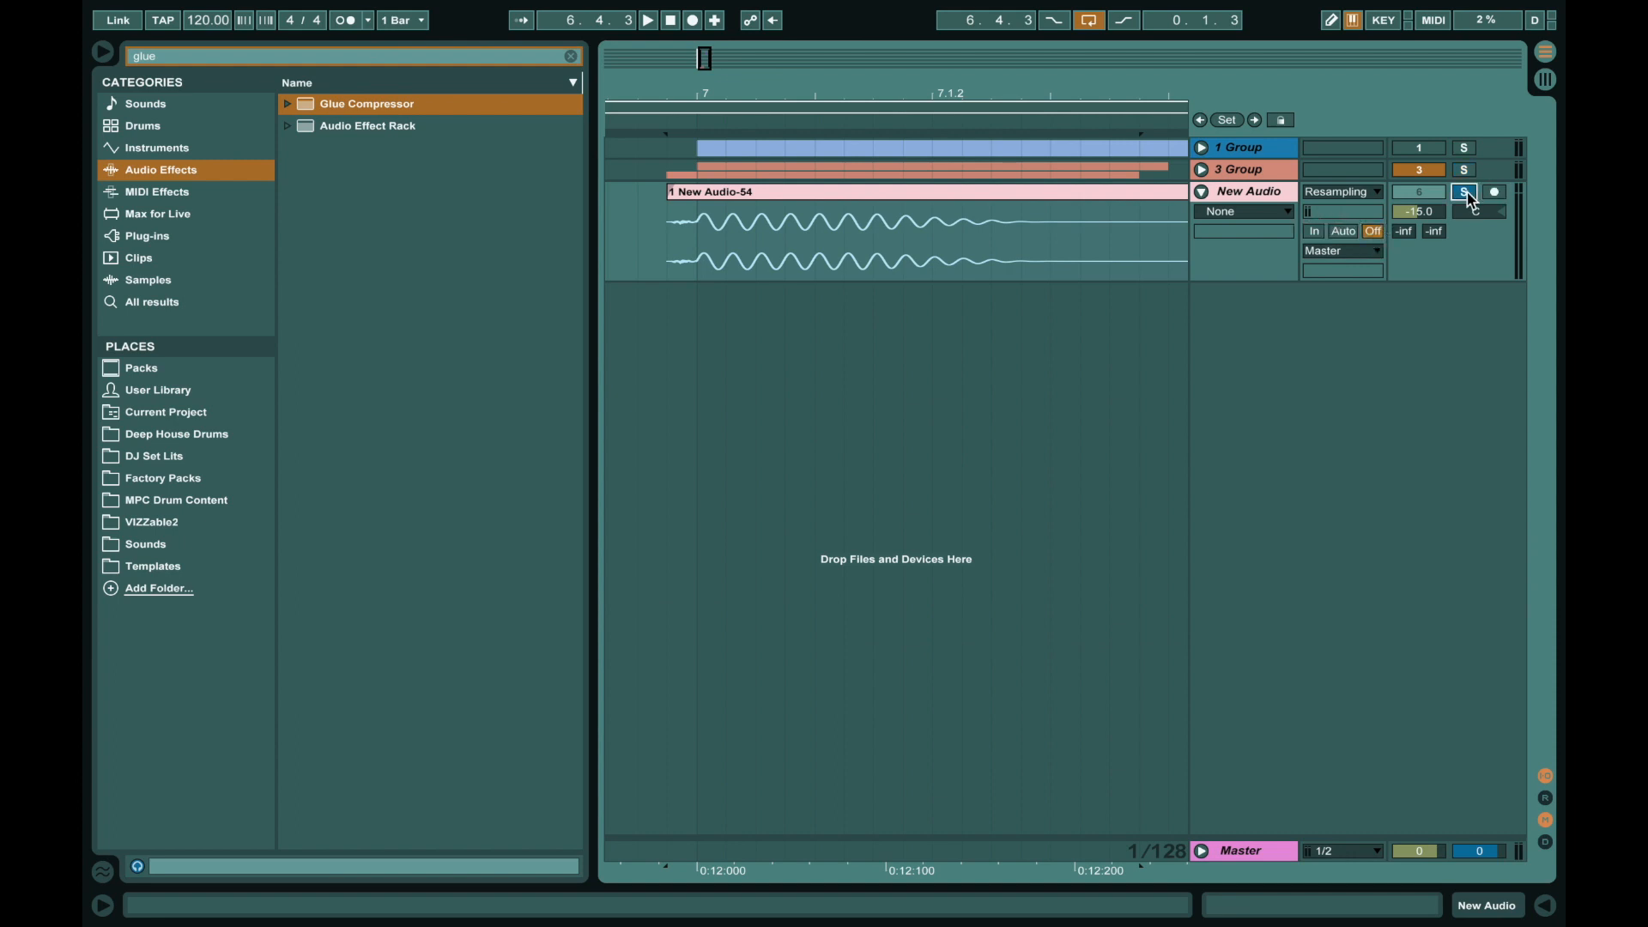
pyautogui.click(633, 119)
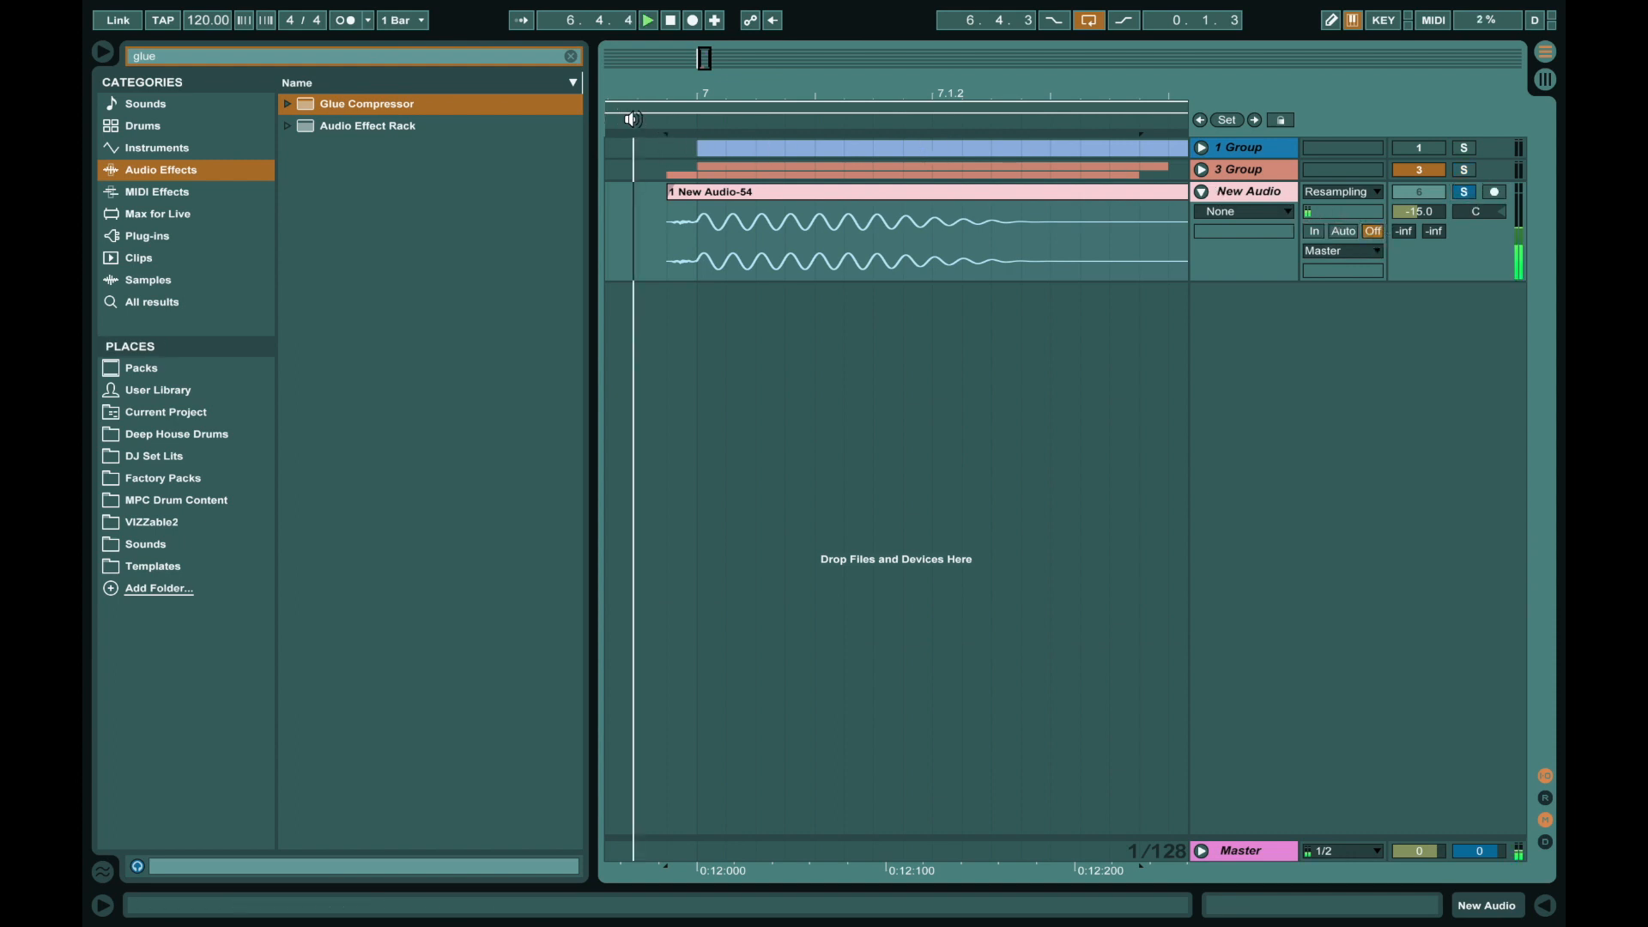
pyautogui.press('space')
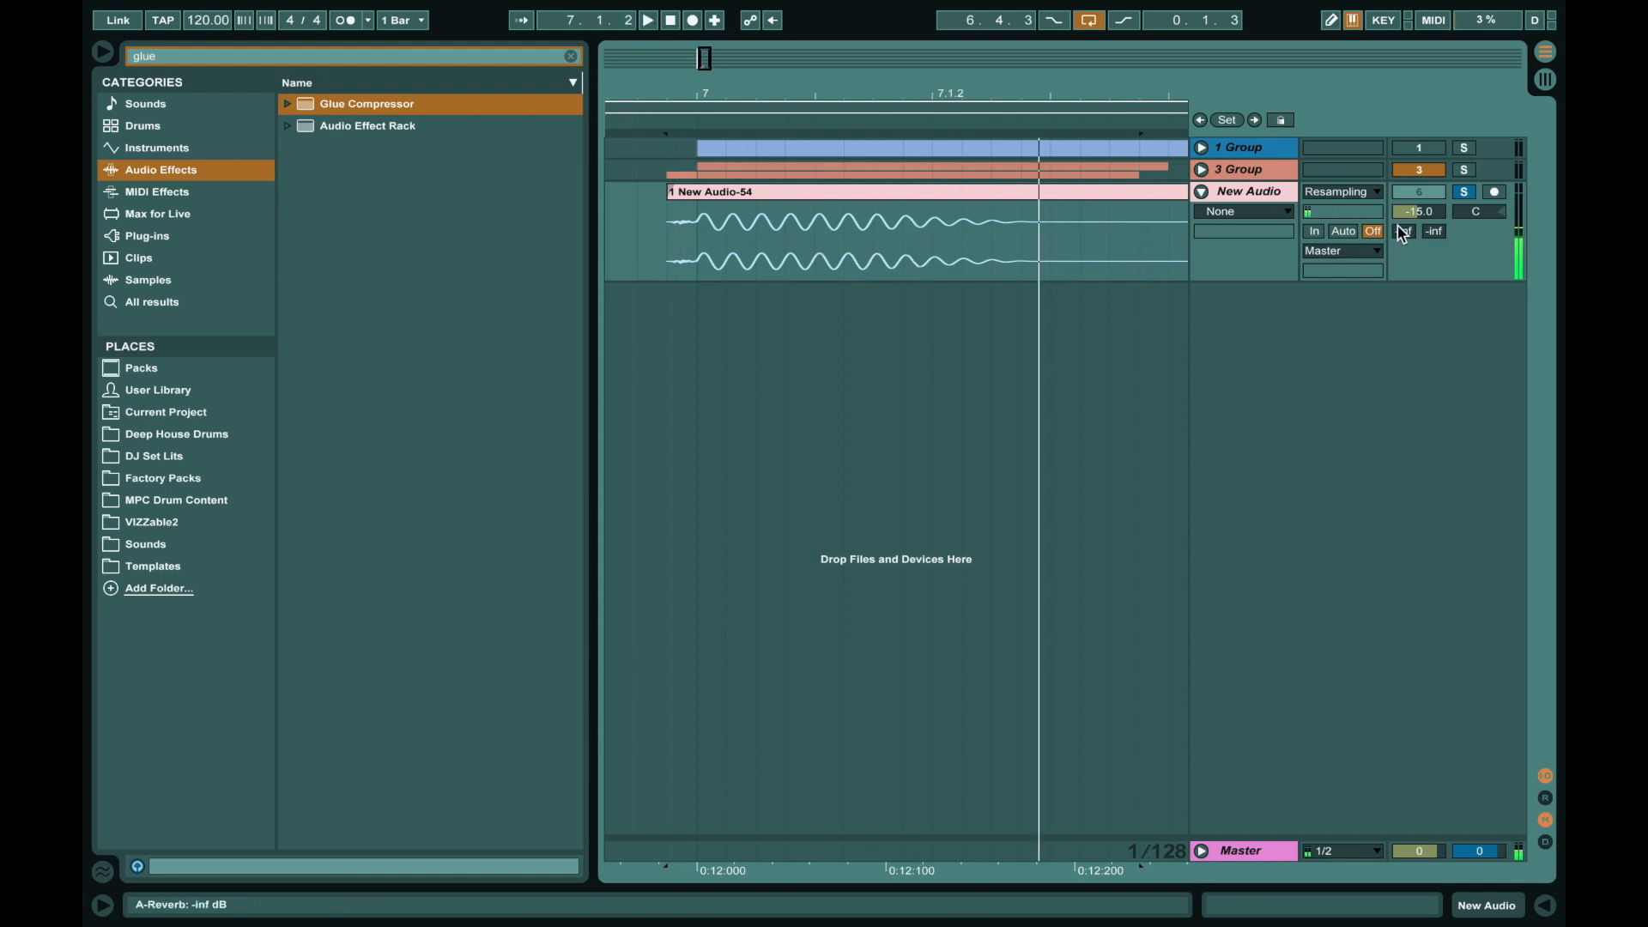
# Reset the New Audio track's volume to 0 dB, audition it, and enlarge the track's height.
pyautogui.click(1421, 212)
pyautogui.press('Delete')
pyautogui.press('space')
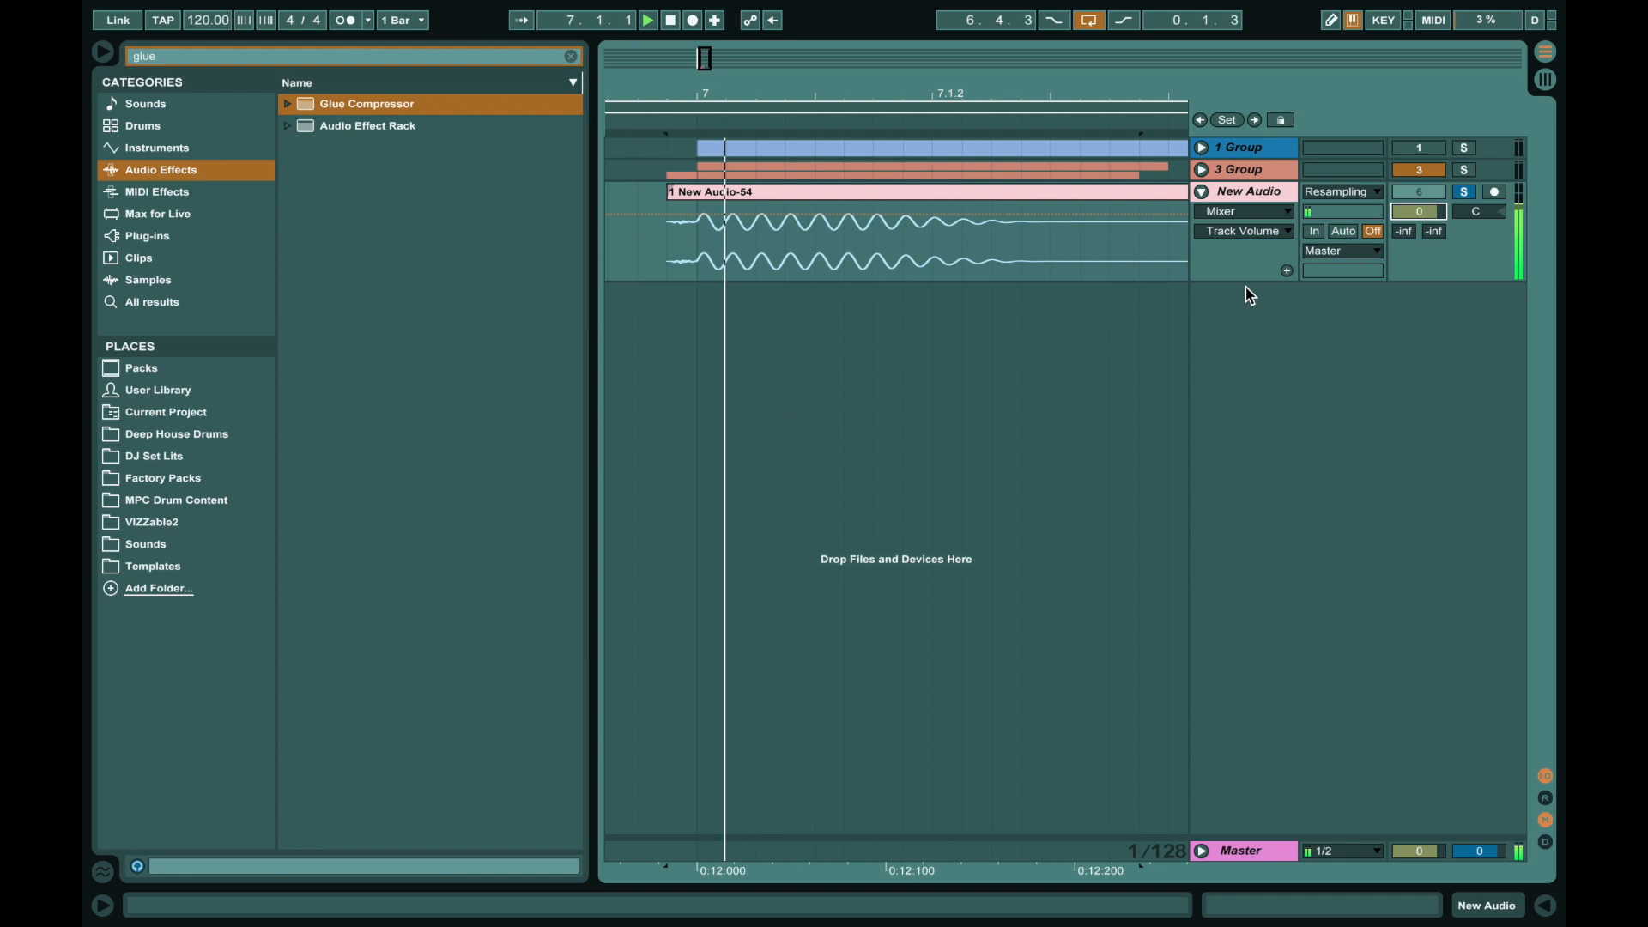
pyautogui.moveTo(1236, 280); pyautogui.dragTo(1250, 675)
pyautogui.press('space')
# Delete the short stray clip at 6.4.3, trim the main recording's silent tail to end at 7.1.2, and audition it.
pyautogui.hscroll(-5, 882, 337)
pyautogui.scroll(-5, 882, 336)
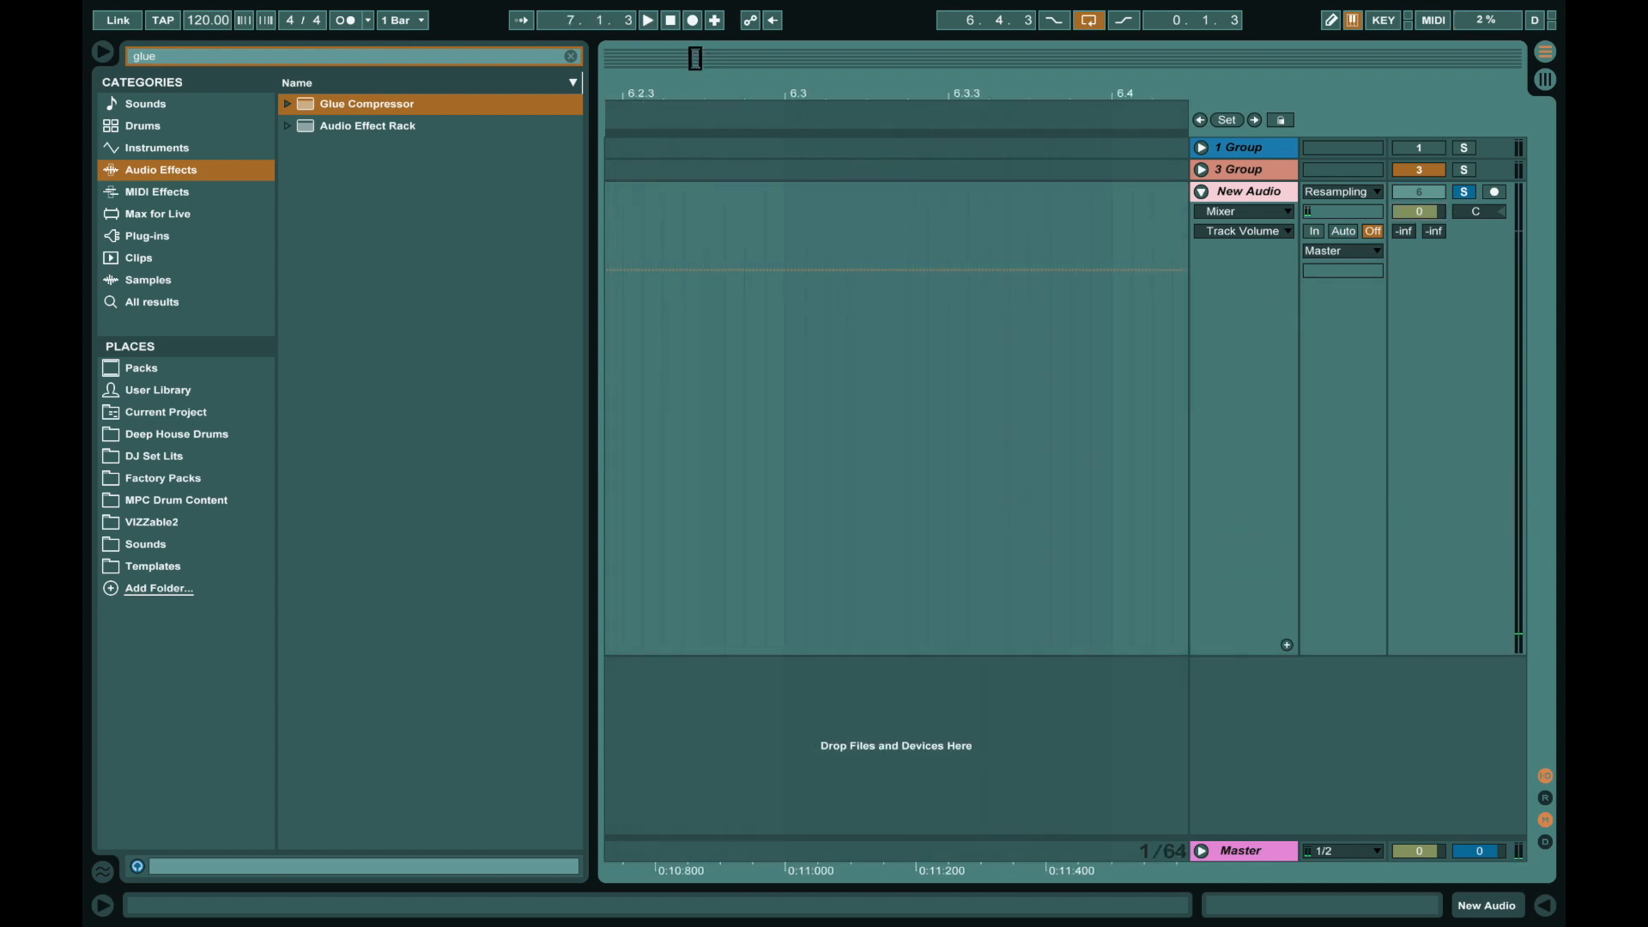
pyautogui.hscroll(5, 882, 330)
pyautogui.click(884, 194)
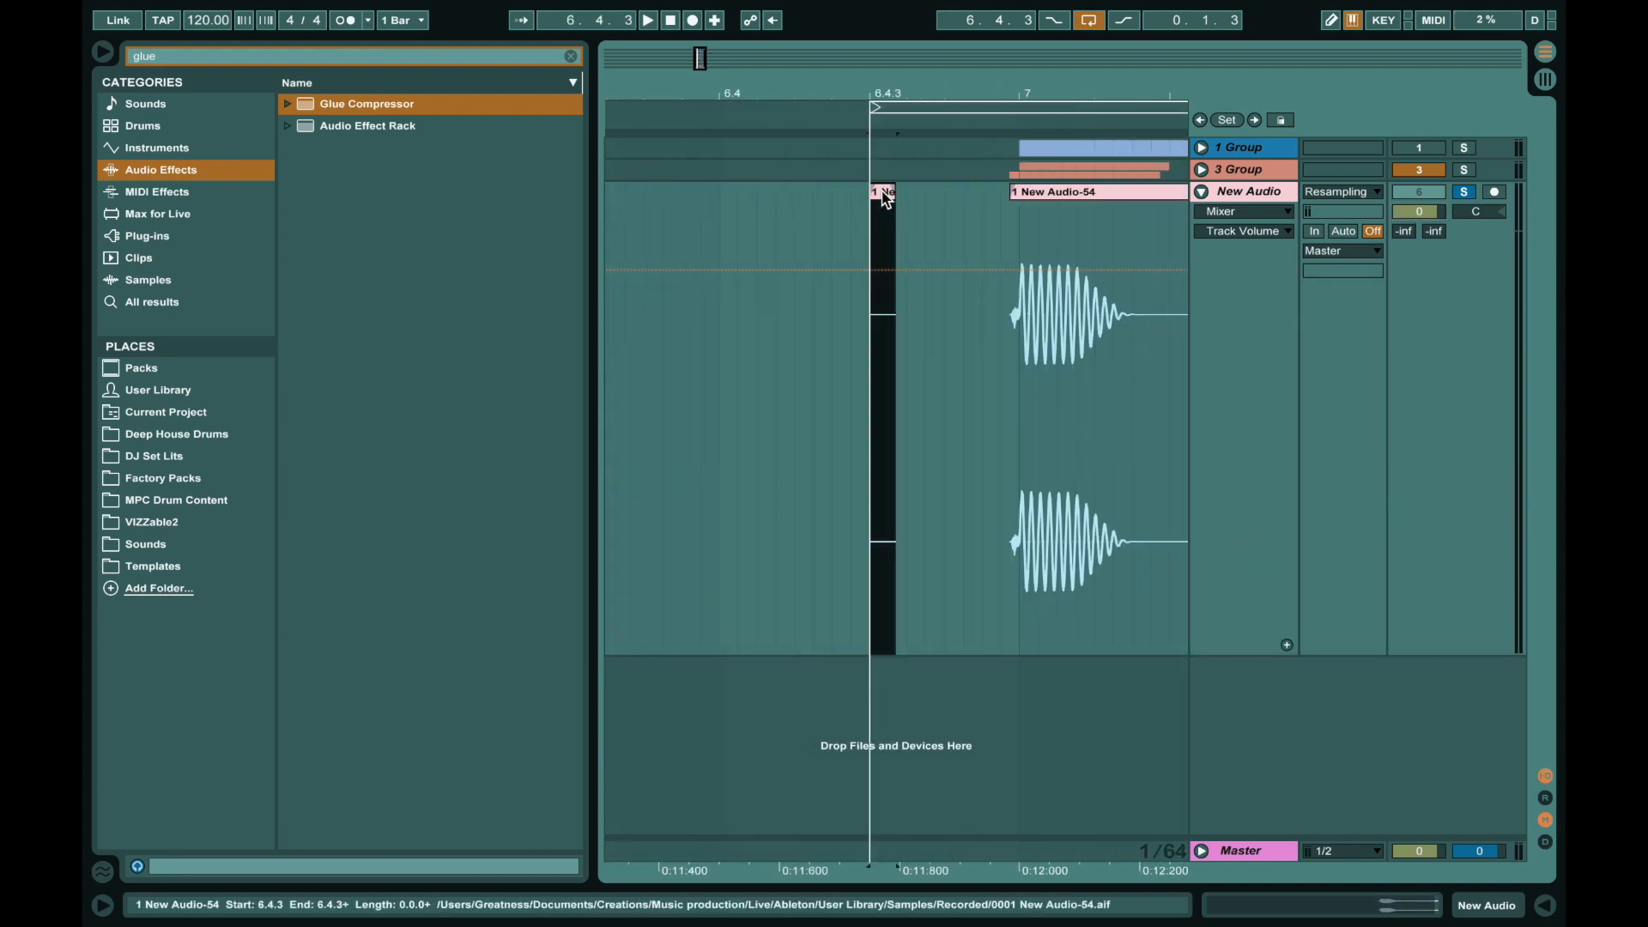
pyautogui.press('Delete')
pyautogui.hscroll(5, 884, 198)
pyautogui.moveTo(1022, 193); pyautogui.dragTo(760, 197)
pyautogui.hscroll(-2, 767, 212)
pyautogui.press('space')
pyautogui.press('space')
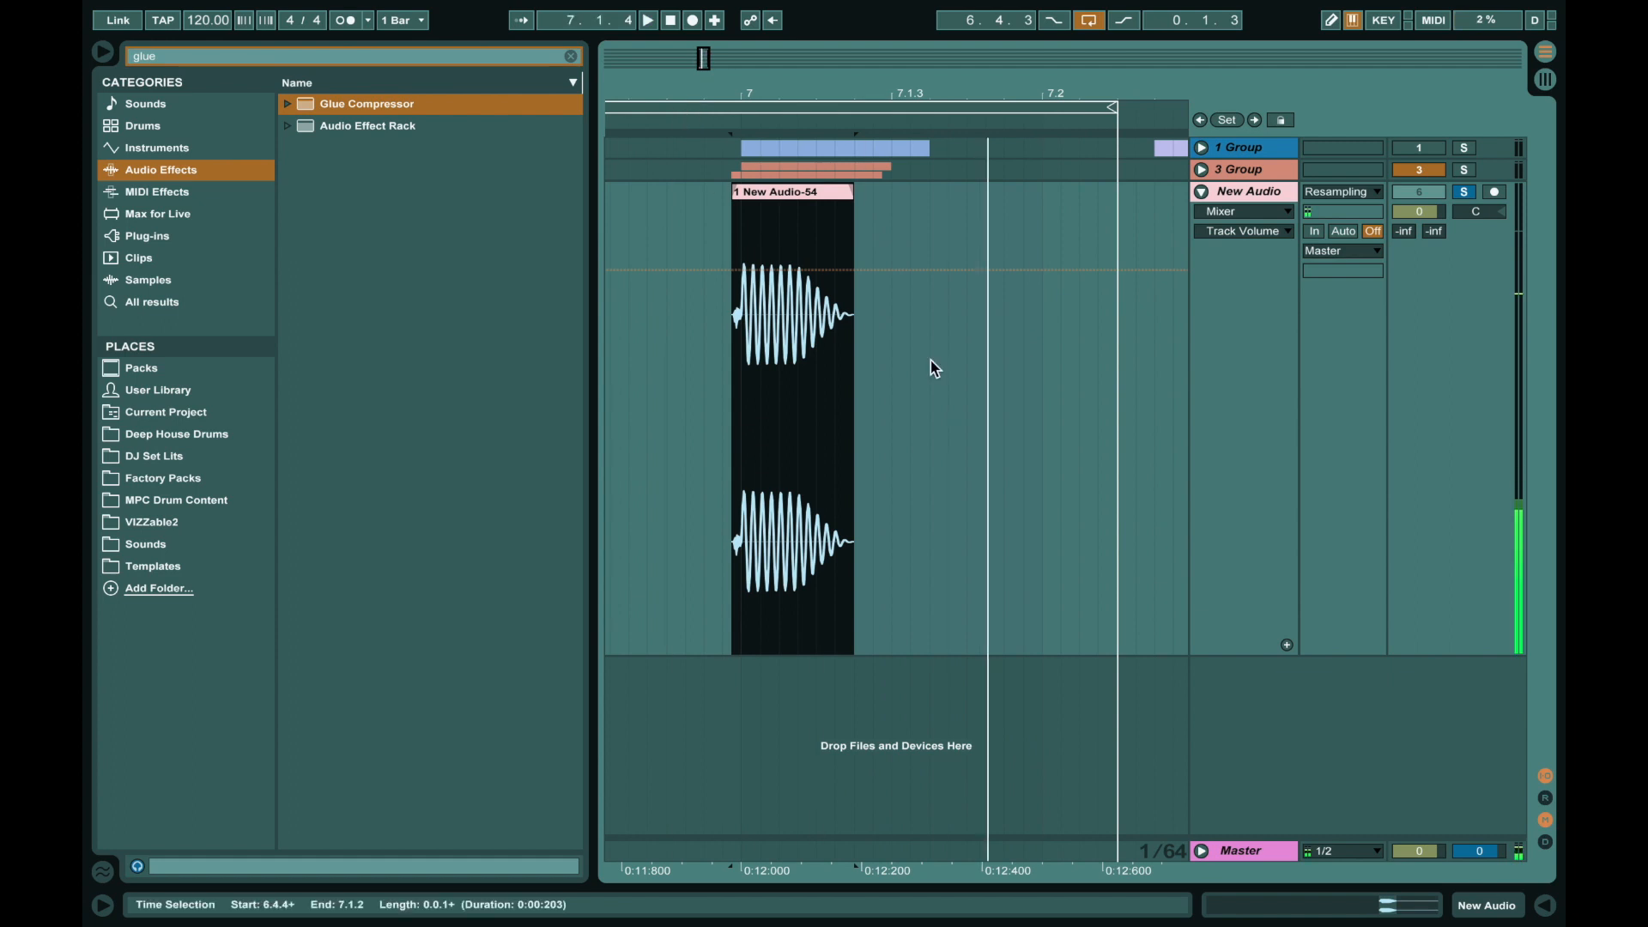
# Add Glue Compressor and the OTT preset to the New Audio track, and switch off OTT's High band.
pyautogui.click(1237, 203)
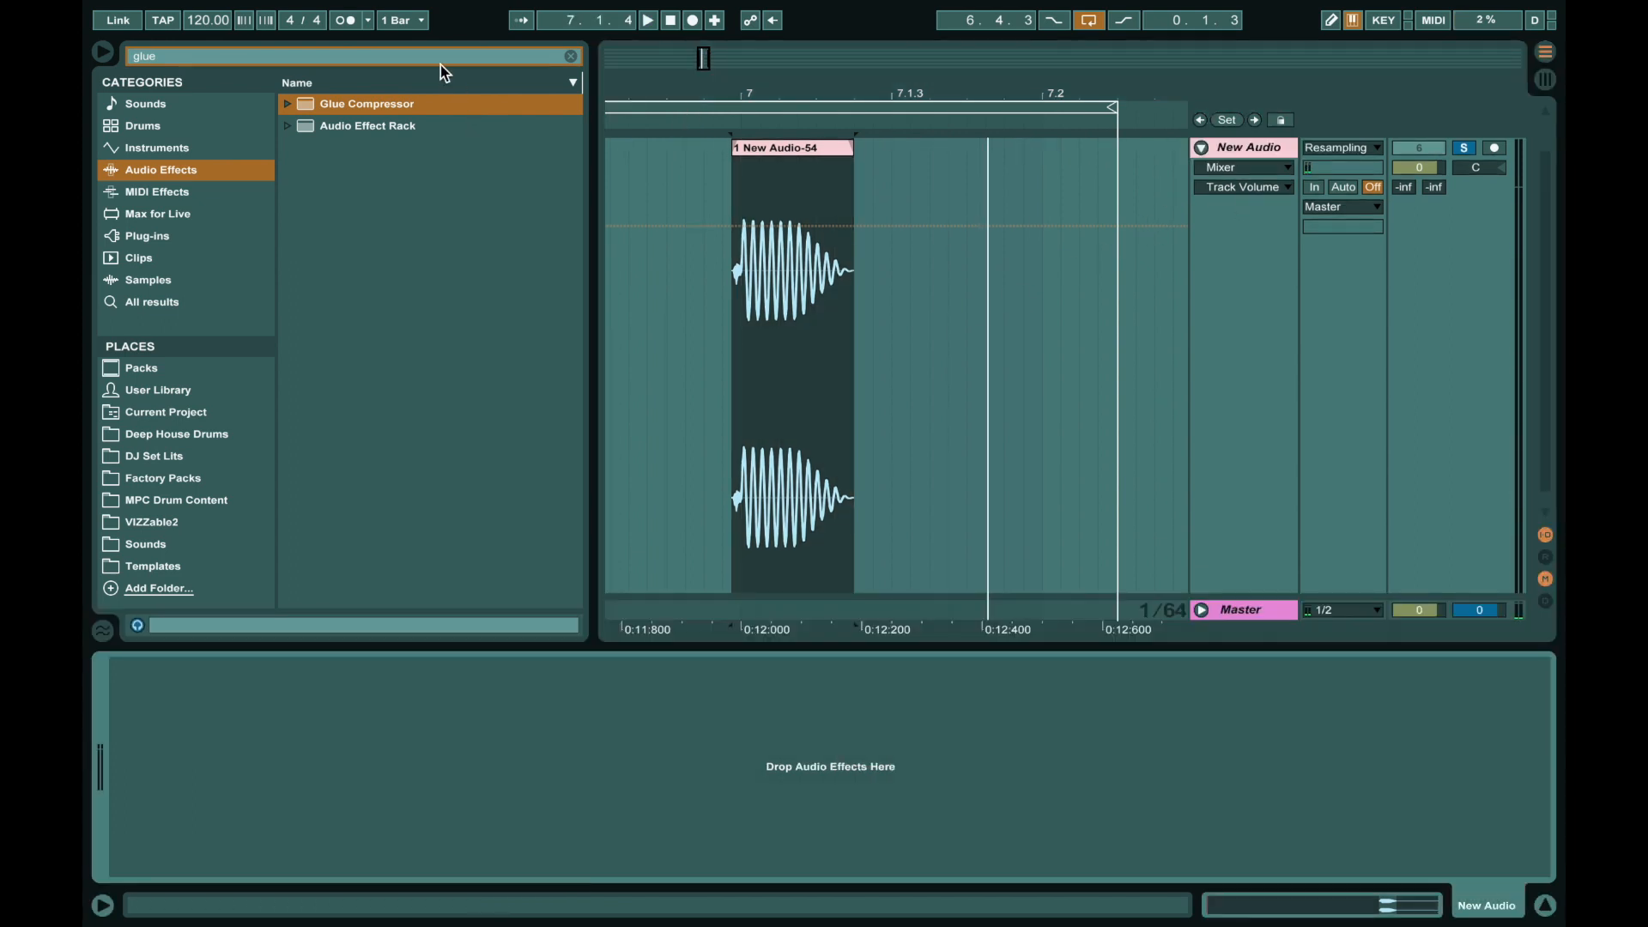
pyautogui.press('Return')
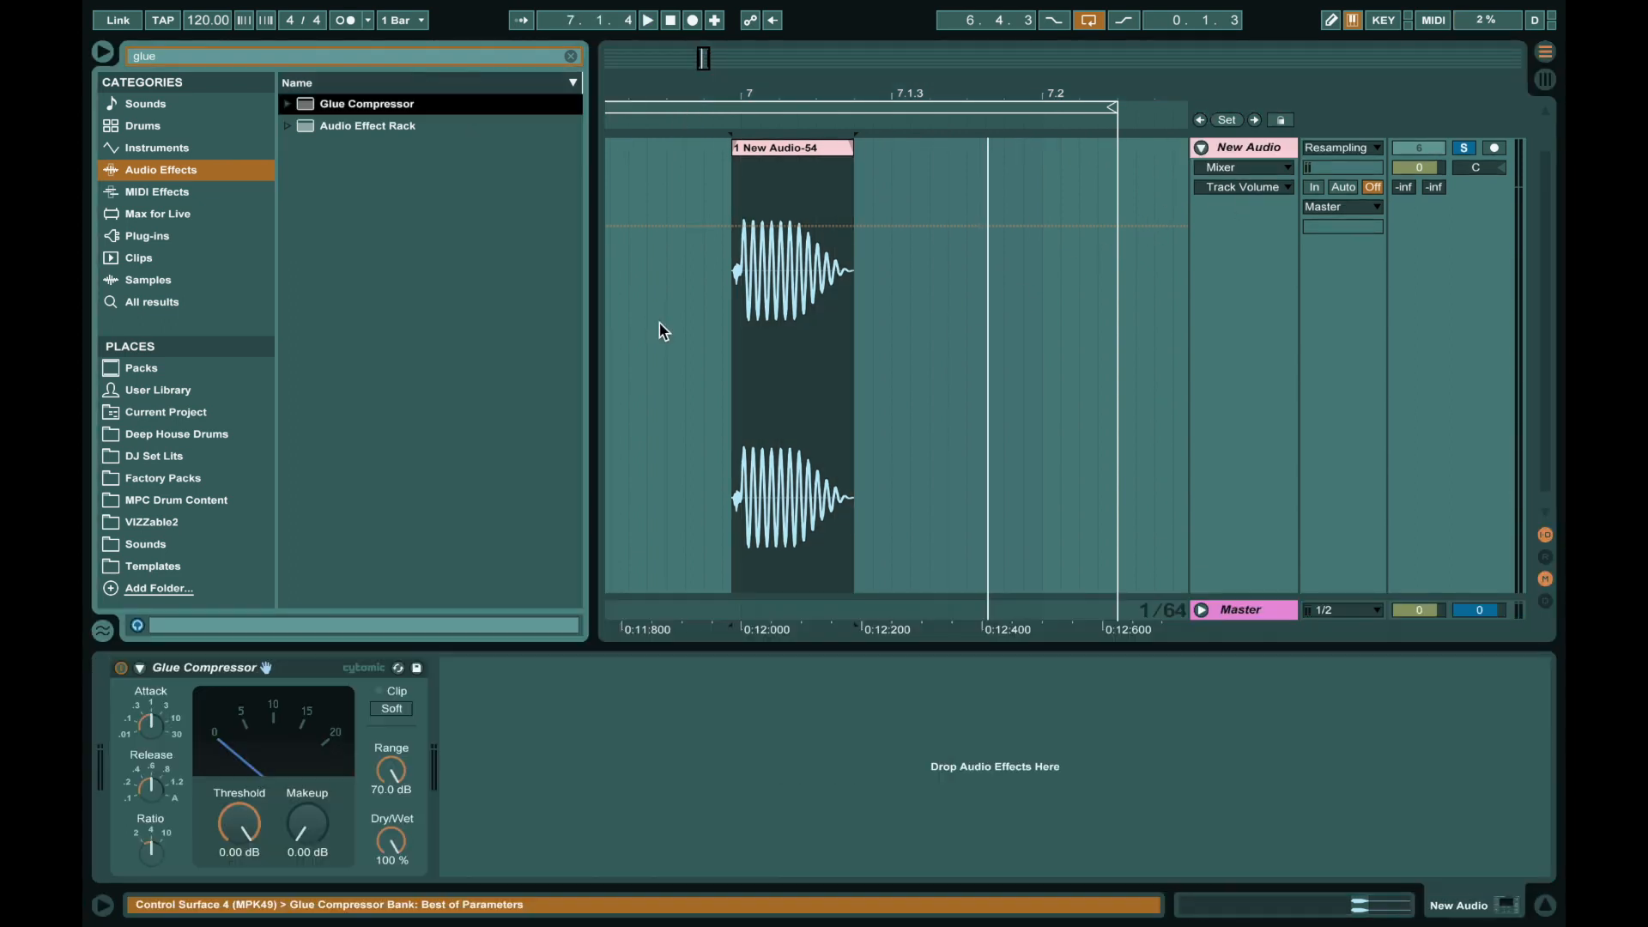
pyautogui.click(393, 60)
pyautogui.write('ott')
pyautogui.press('Return')
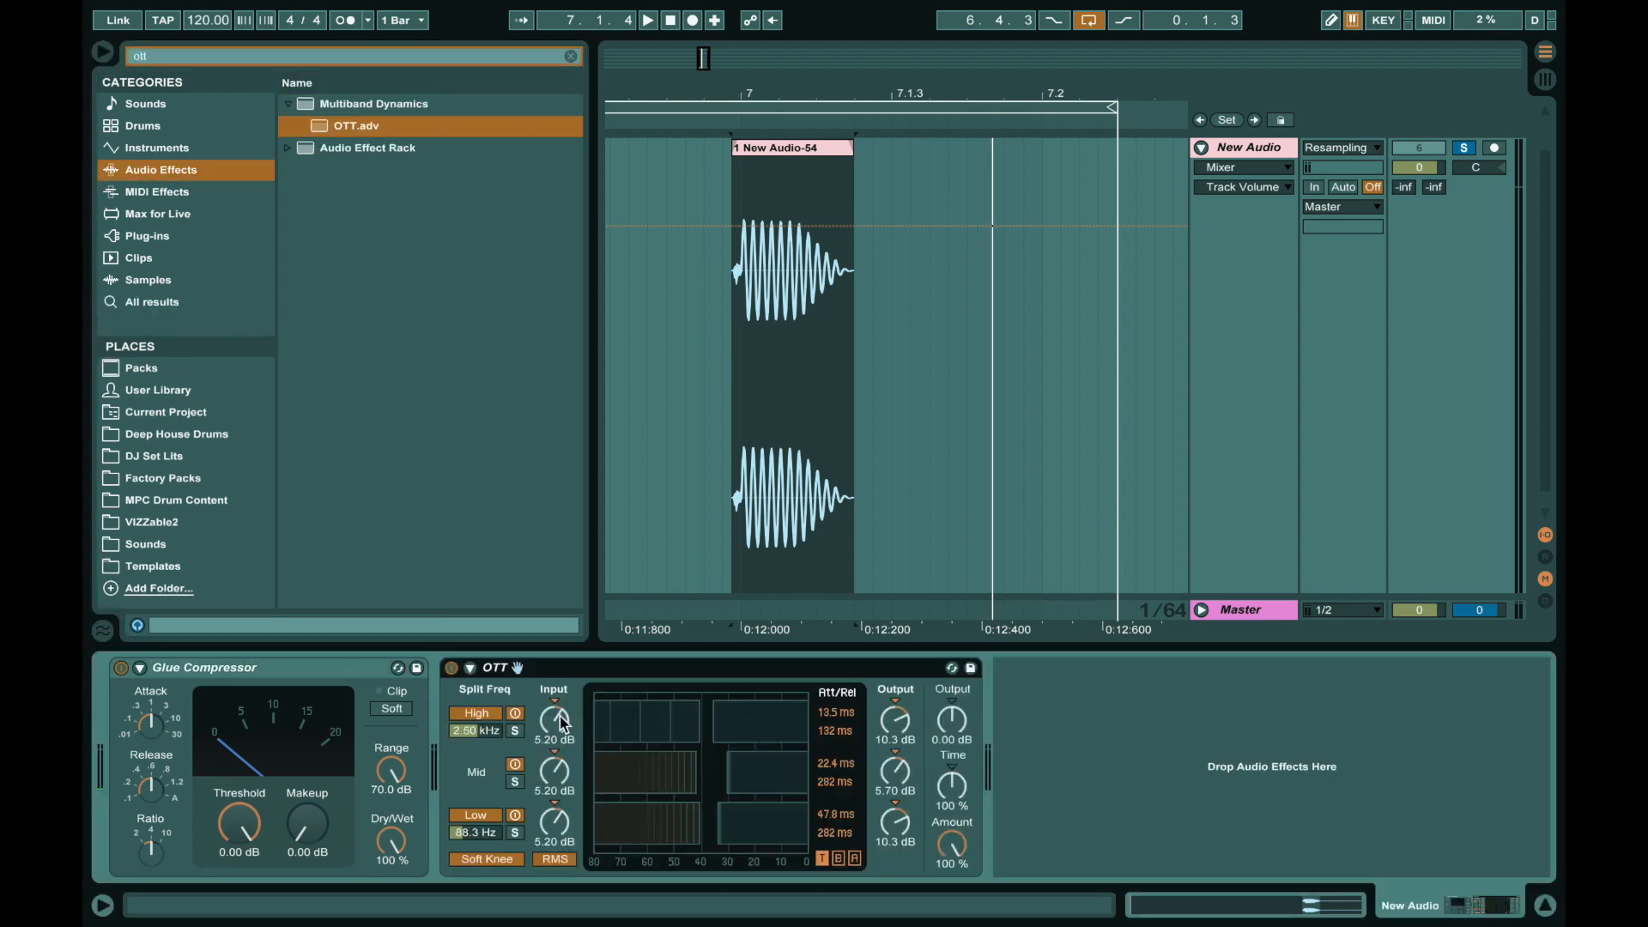
pyautogui.click(476, 716)
# During playback, set the Glue Compressor's threshold to -14.6 dB and makeup to 4.92 dB, and enable soft clipping.
pyautogui.press('space')
pyautogui.moveTo(237, 824); pyautogui.dragTo(237, 871)
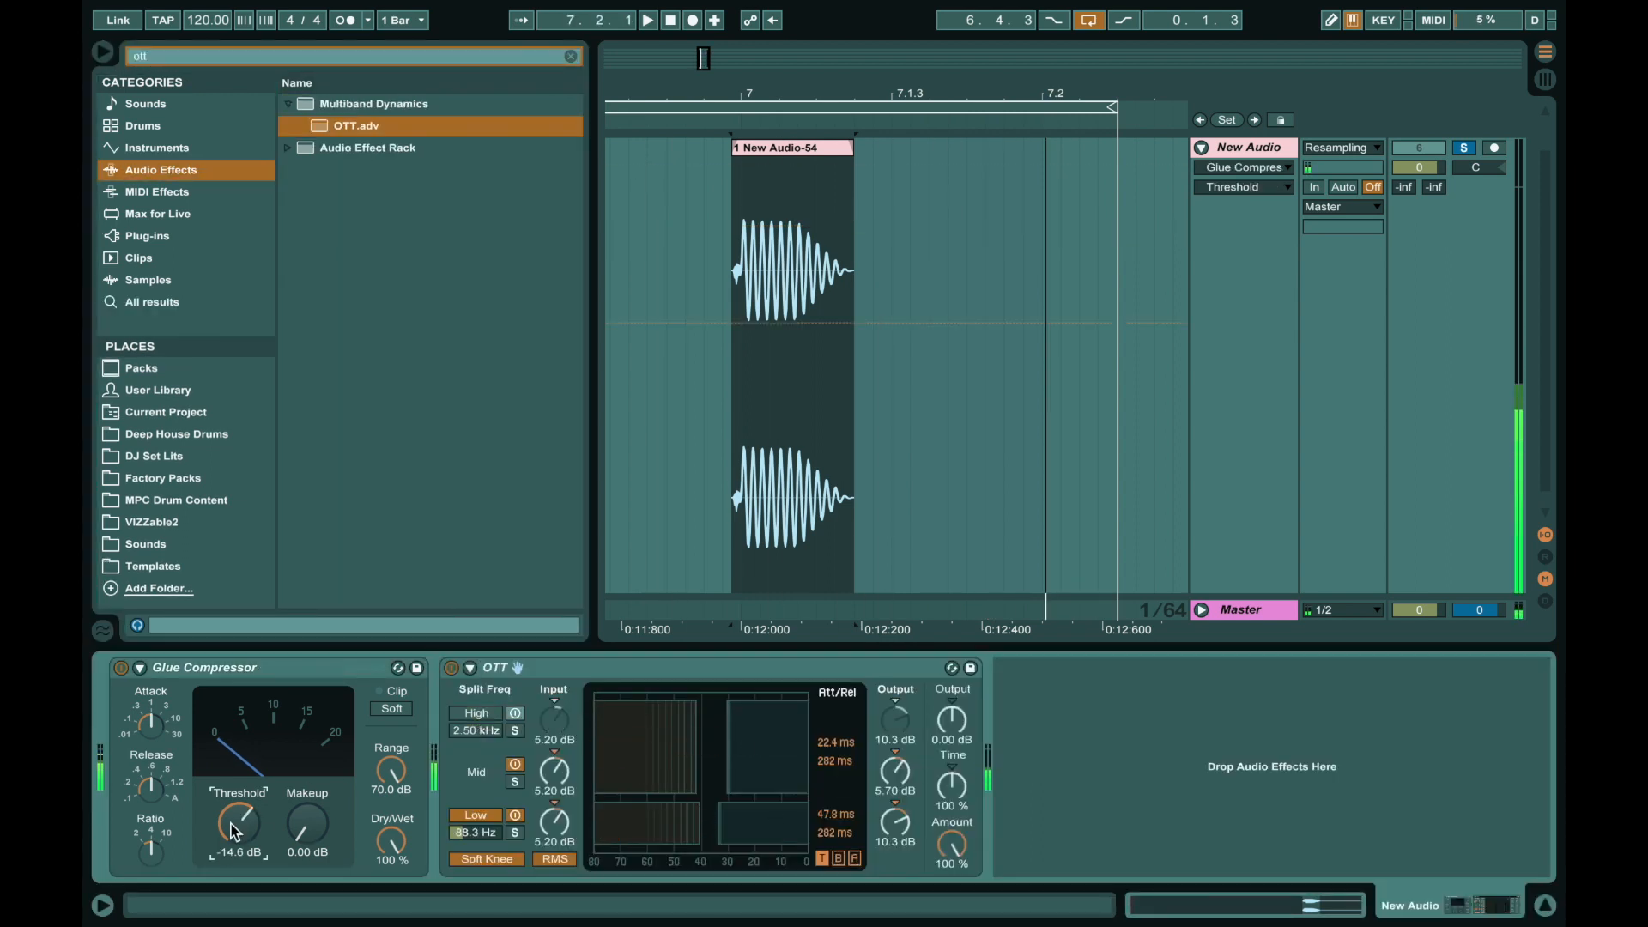
pyautogui.moveTo(307, 824); pyautogui.dragTo(306, 790)
pyautogui.click(391, 708)
pyautogui.press('space')
# Find EQ Eight in the browser, add it after OTT, and enable its band 8 high-cut filter.
pyautogui.click(393, 62)
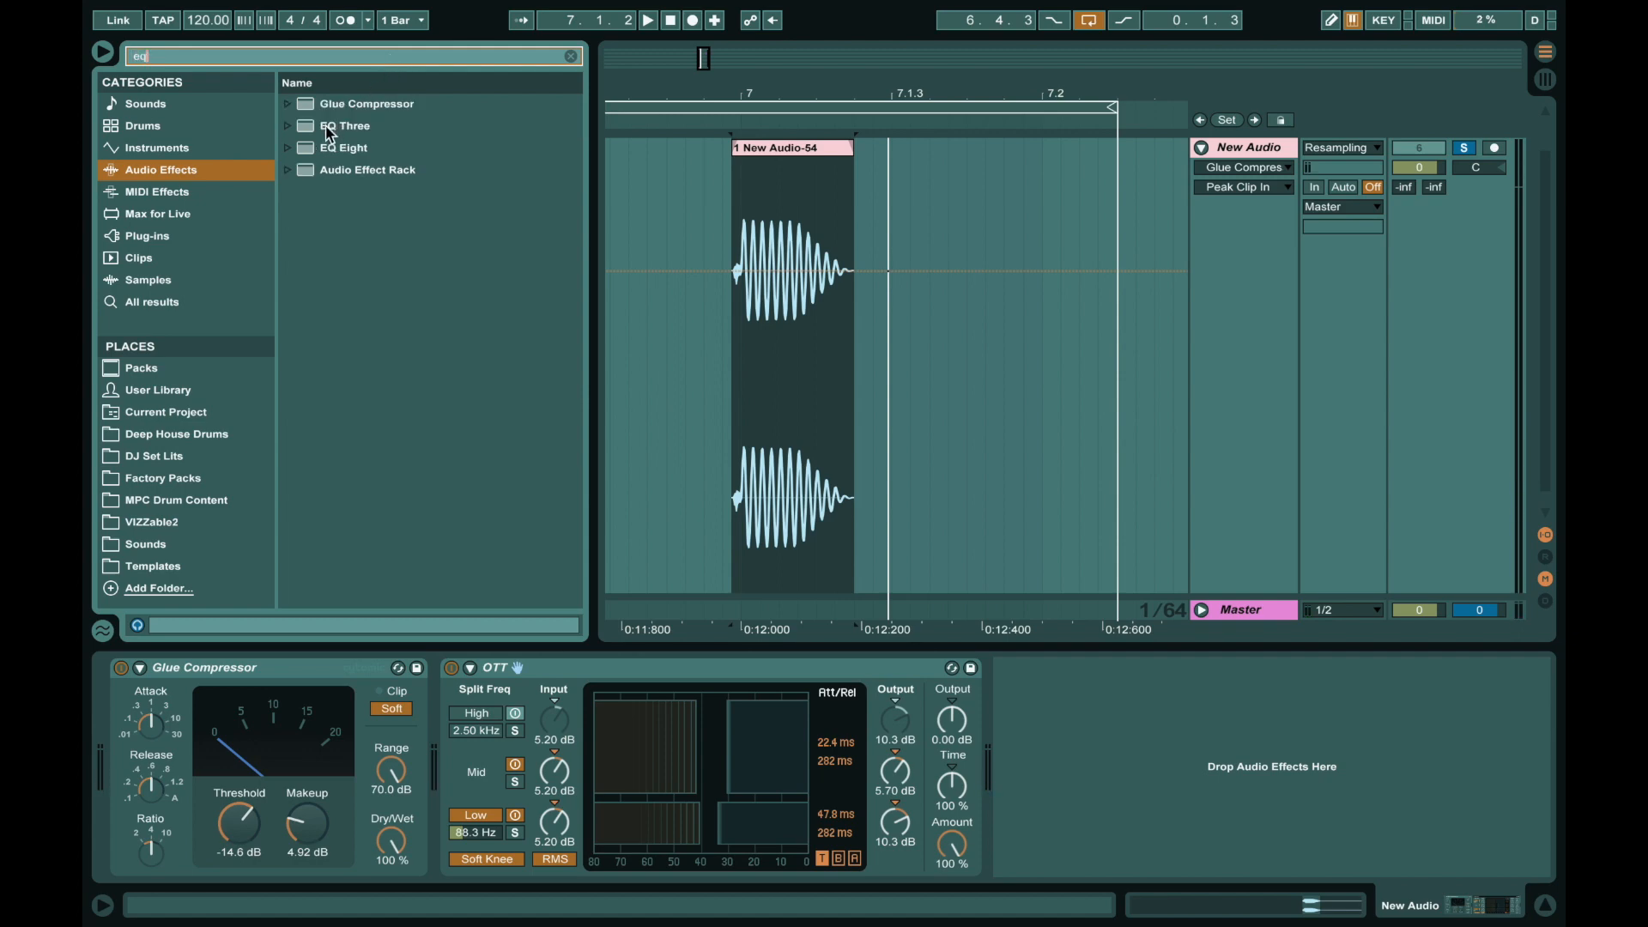
pyautogui.moveTo(307, 144); pyautogui.dragTo(1336, 877)
pyautogui.click(1331, 864)
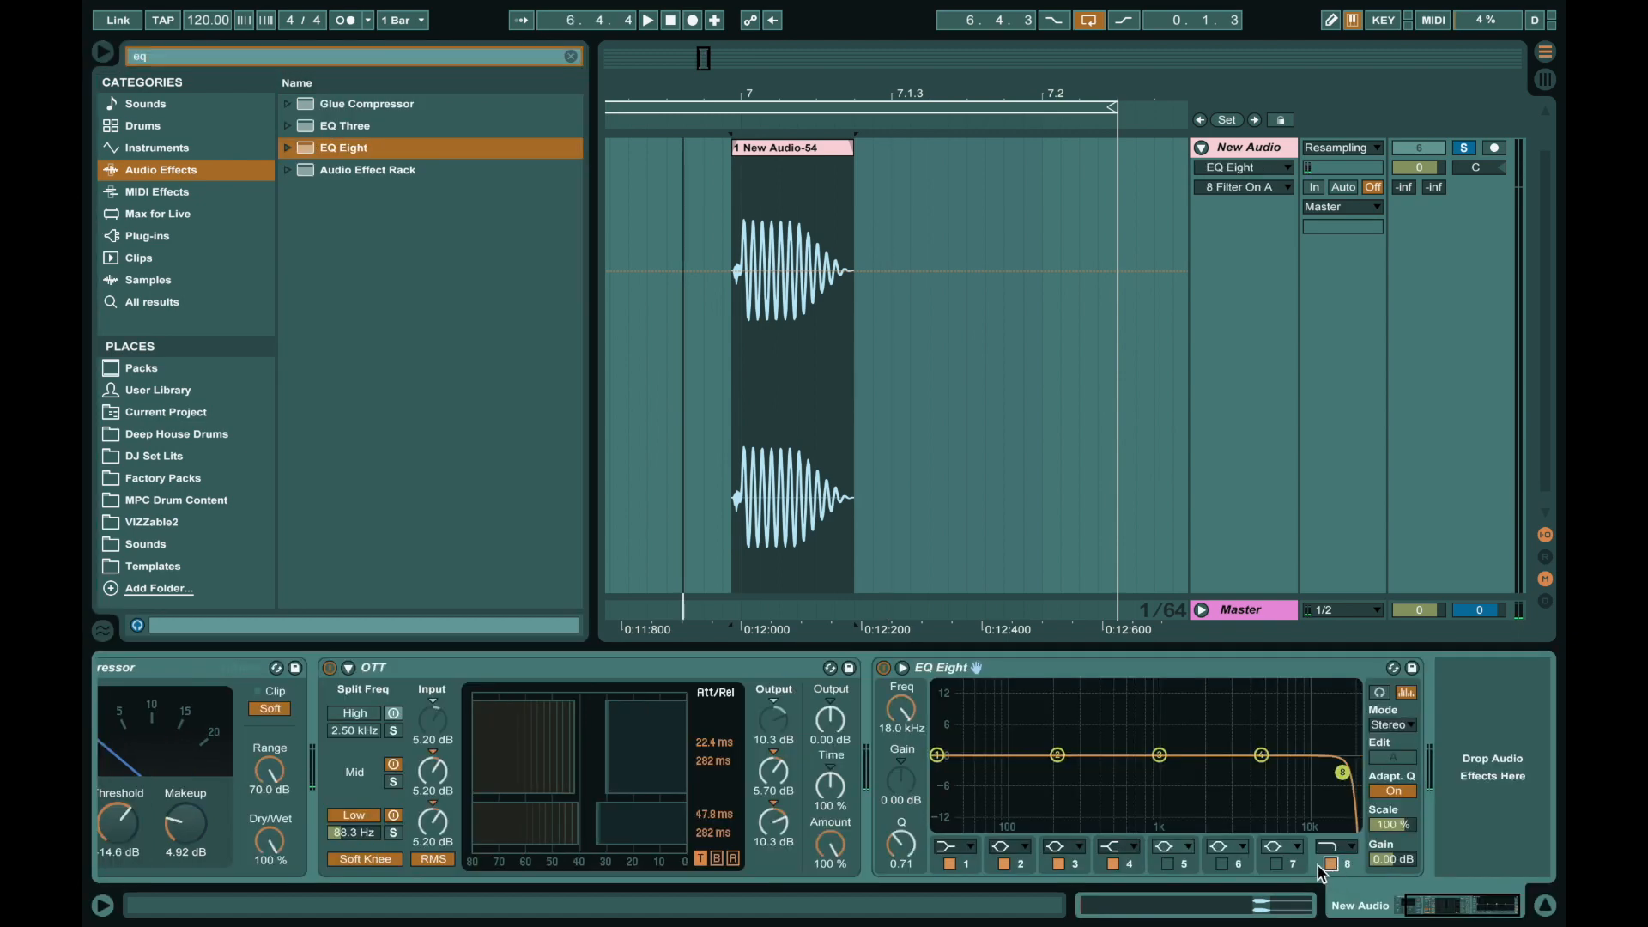
# Change EQ Eight's band 1 to a low-cut filter with slightly raised Q, and lower band 8 to 9.15 kHz.
pyautogui.click(950, 864)
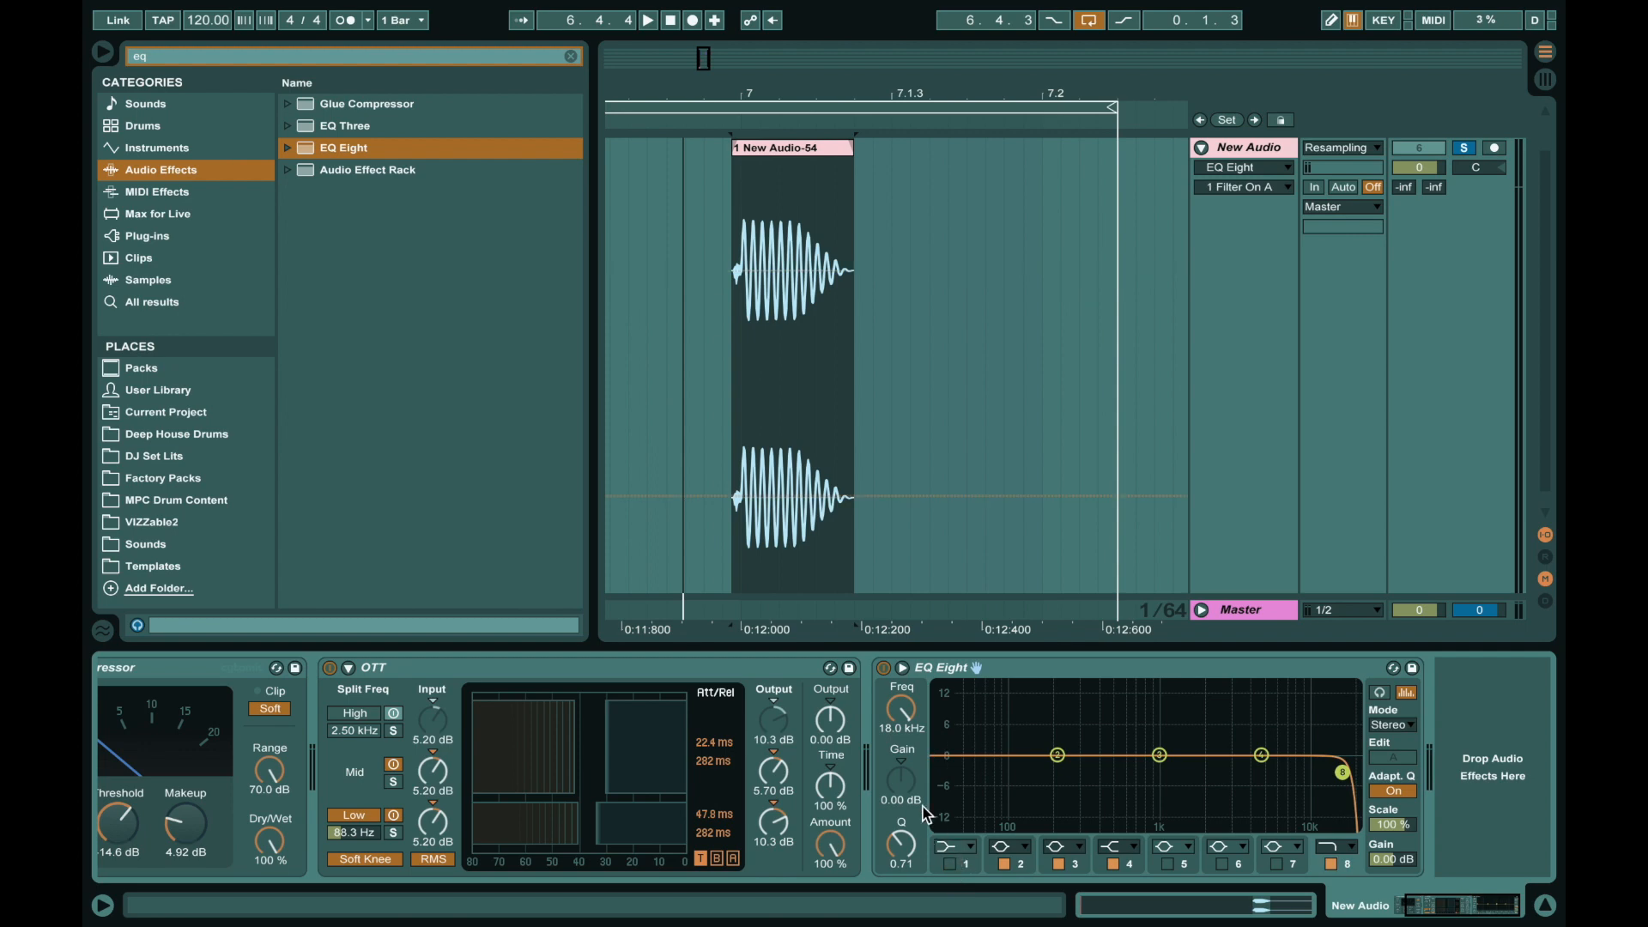
pyautogui.click(949, 864)
pyautogui.click(954, 847)
pyautogui.click(947, 719)
pyautogui.moveTo(901, 846); pyautogui.dragTo(902, 830)
pyautogui.press('space')
pyautogui.moveTo(1343, 772); pyautogui.dragTo(1299, 771)
pyautogui.press('space')
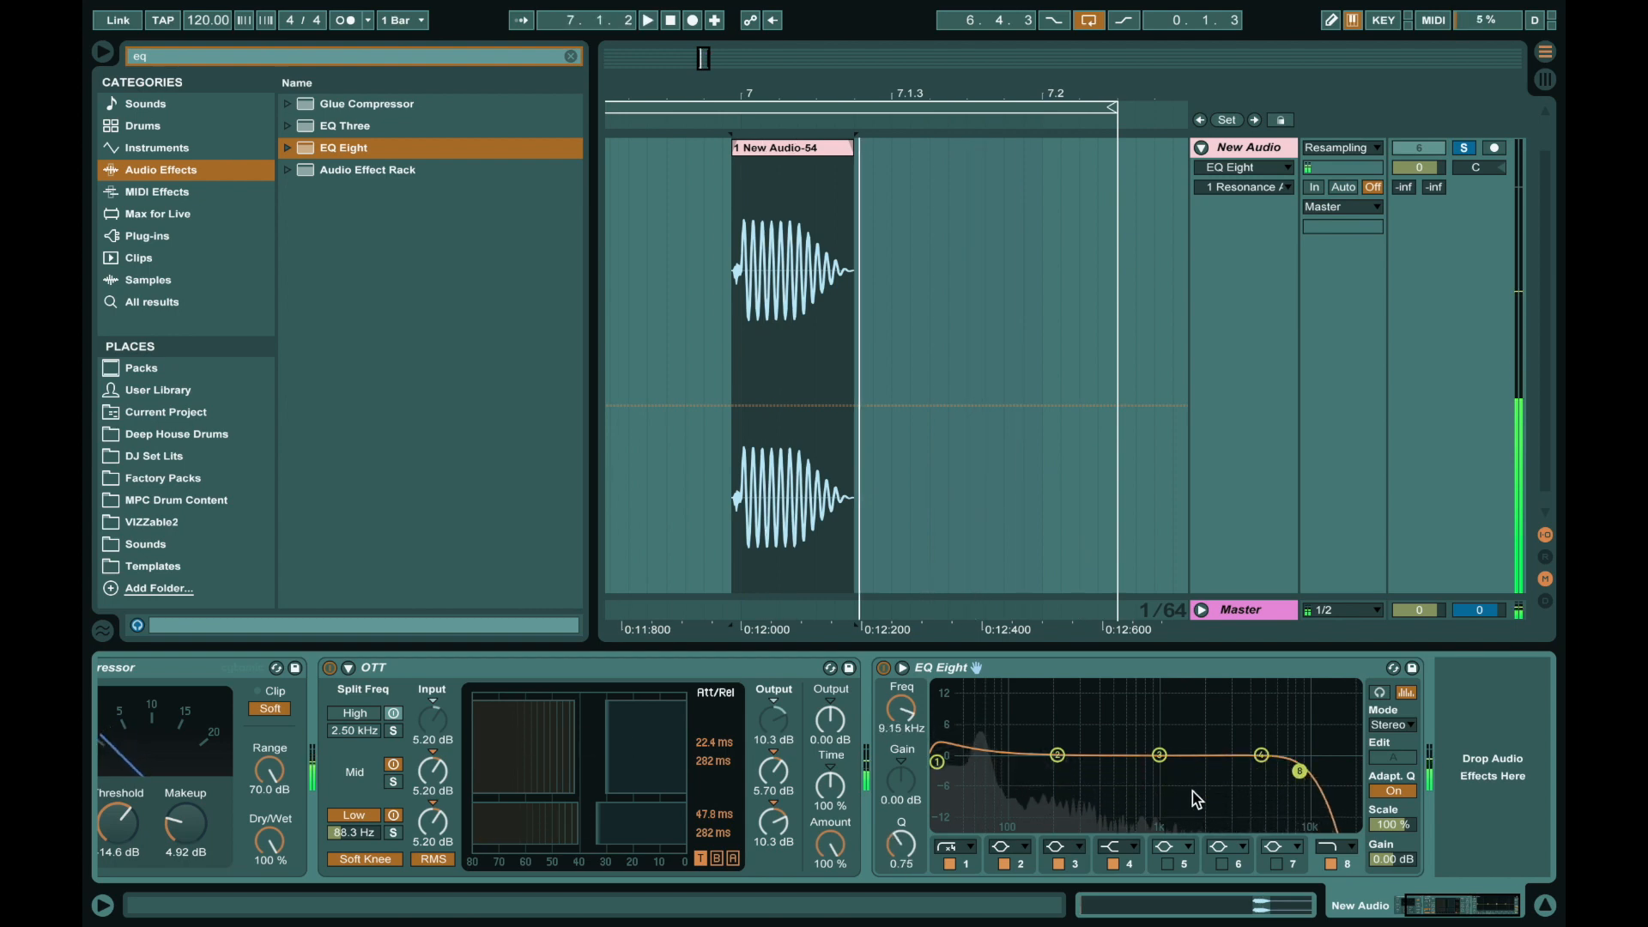
# Cut EQ Eight's band 3 by 3.10 dB at 1 kHz and move the band 1 low cut to 45.7 Hz.
pyautogui.click(1159, 755)
pyautogui.moveTo(1160, 756); pyautogui.dragTo(1160, 770)
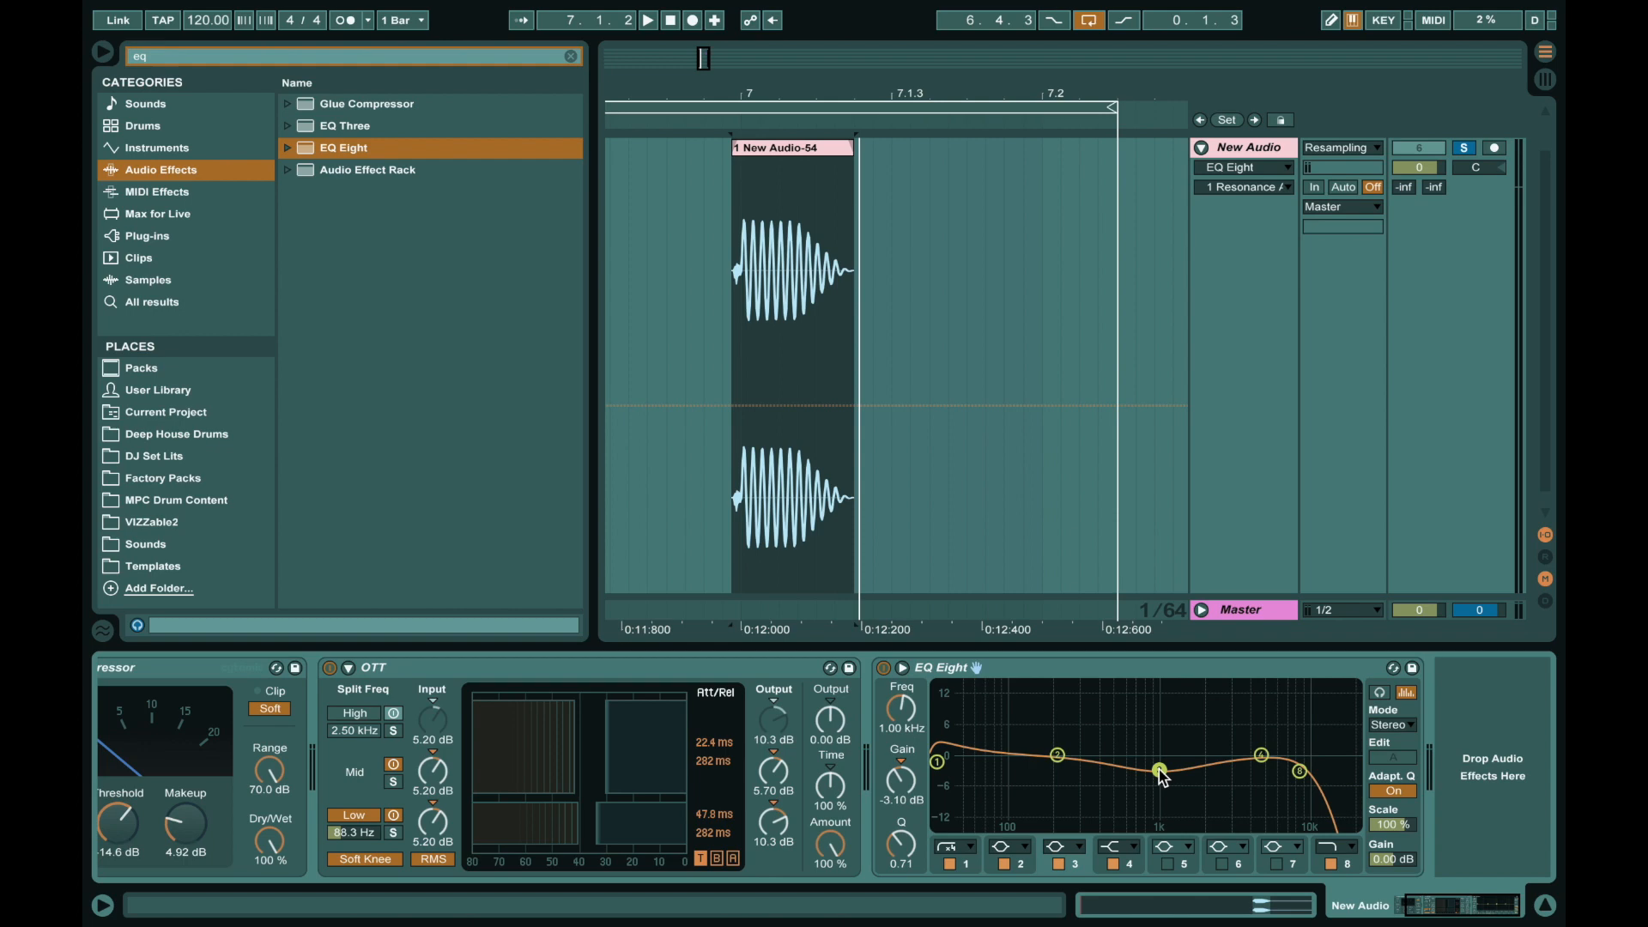
pyautogui.press('space')
pyautogui.moveTo(937, 762); pyautogui.dragTo(962, 762)
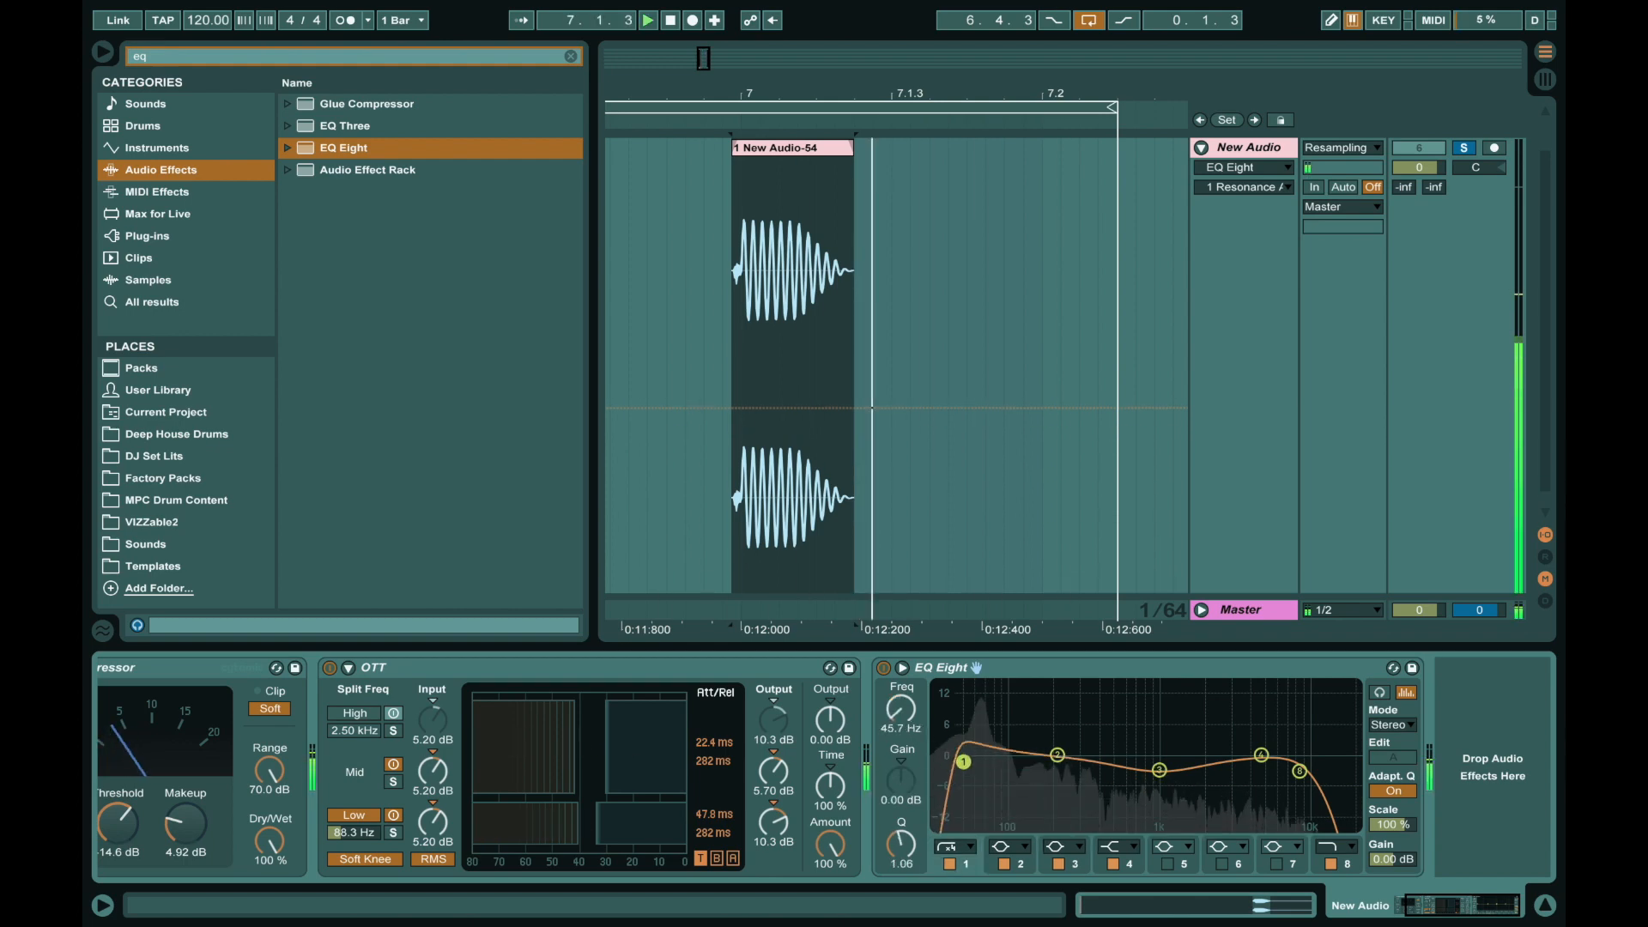
# Show the New Audio track's fades, start the clip's fade-out about halfway through, and bend its curve inward while auditioning.
pyautogui.scroll(1, 824, 421)
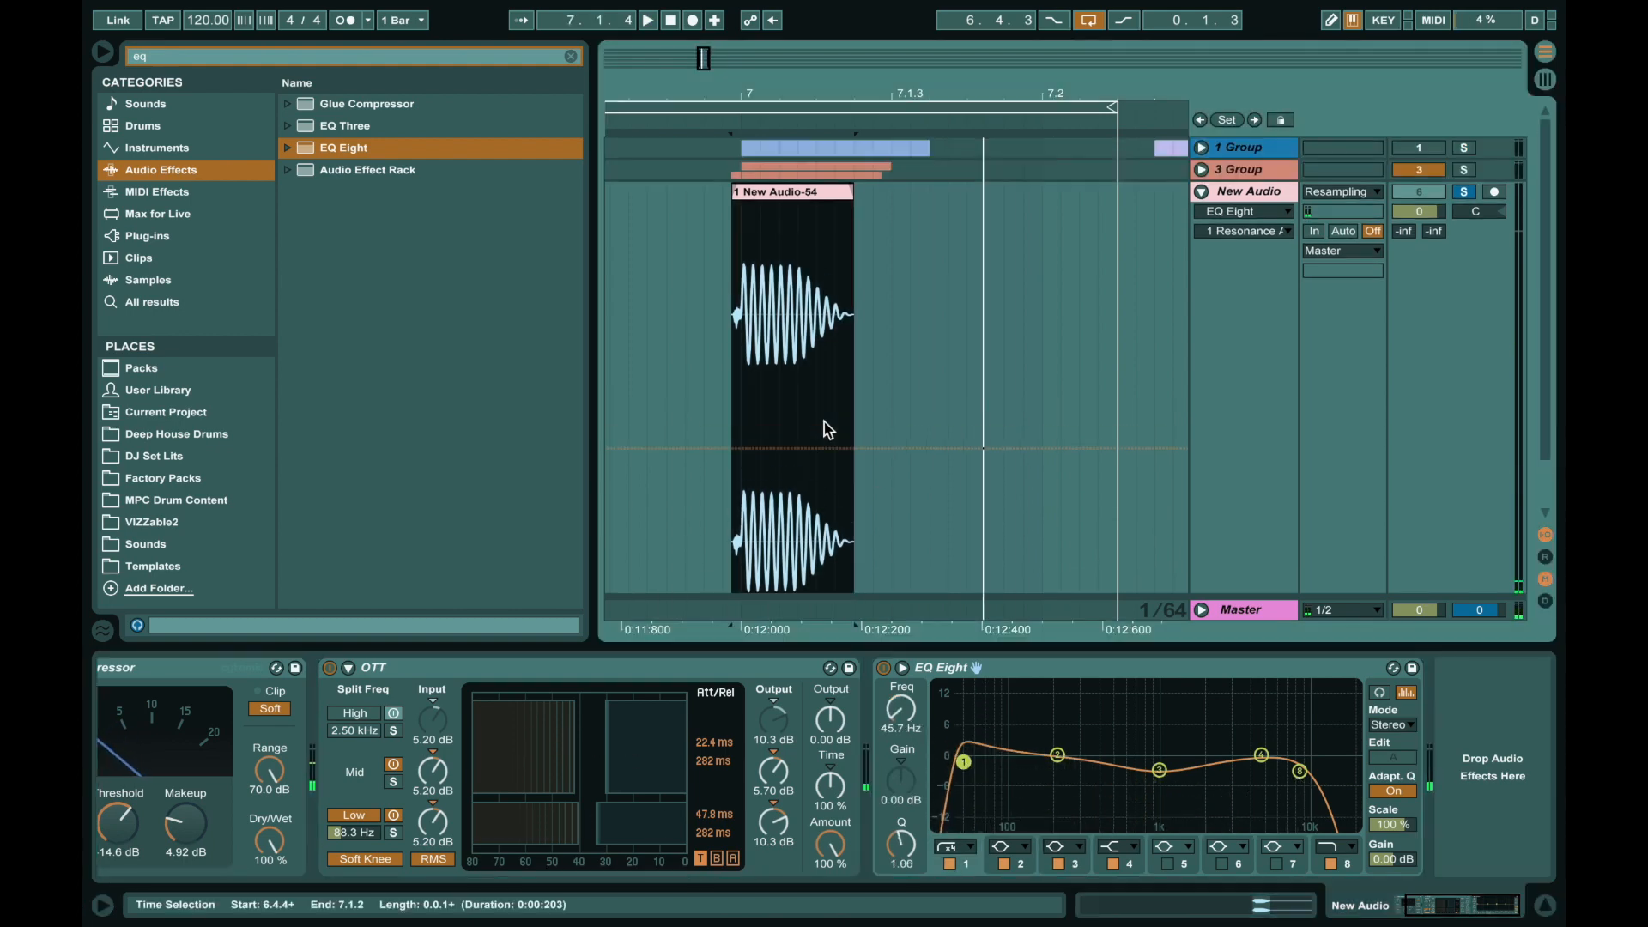
pyautogui.click(1289, 214)
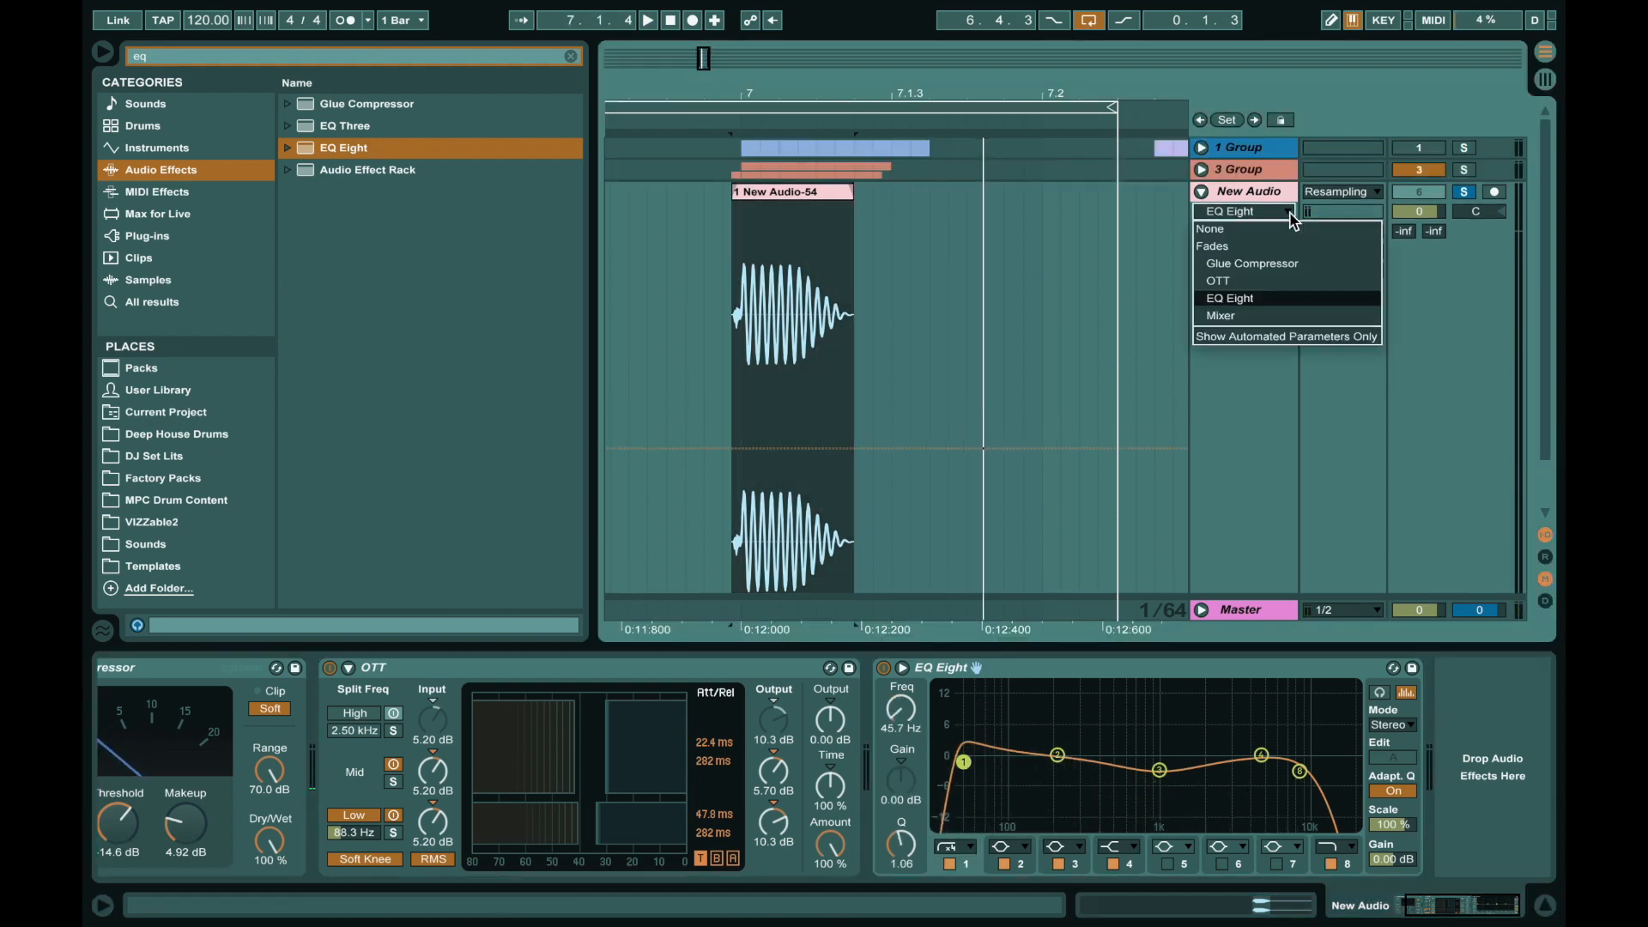
pyautogui.click(1255, 245)
pyautogui.moveTo(854, 208); pyautogui.dragTo(790, 213)
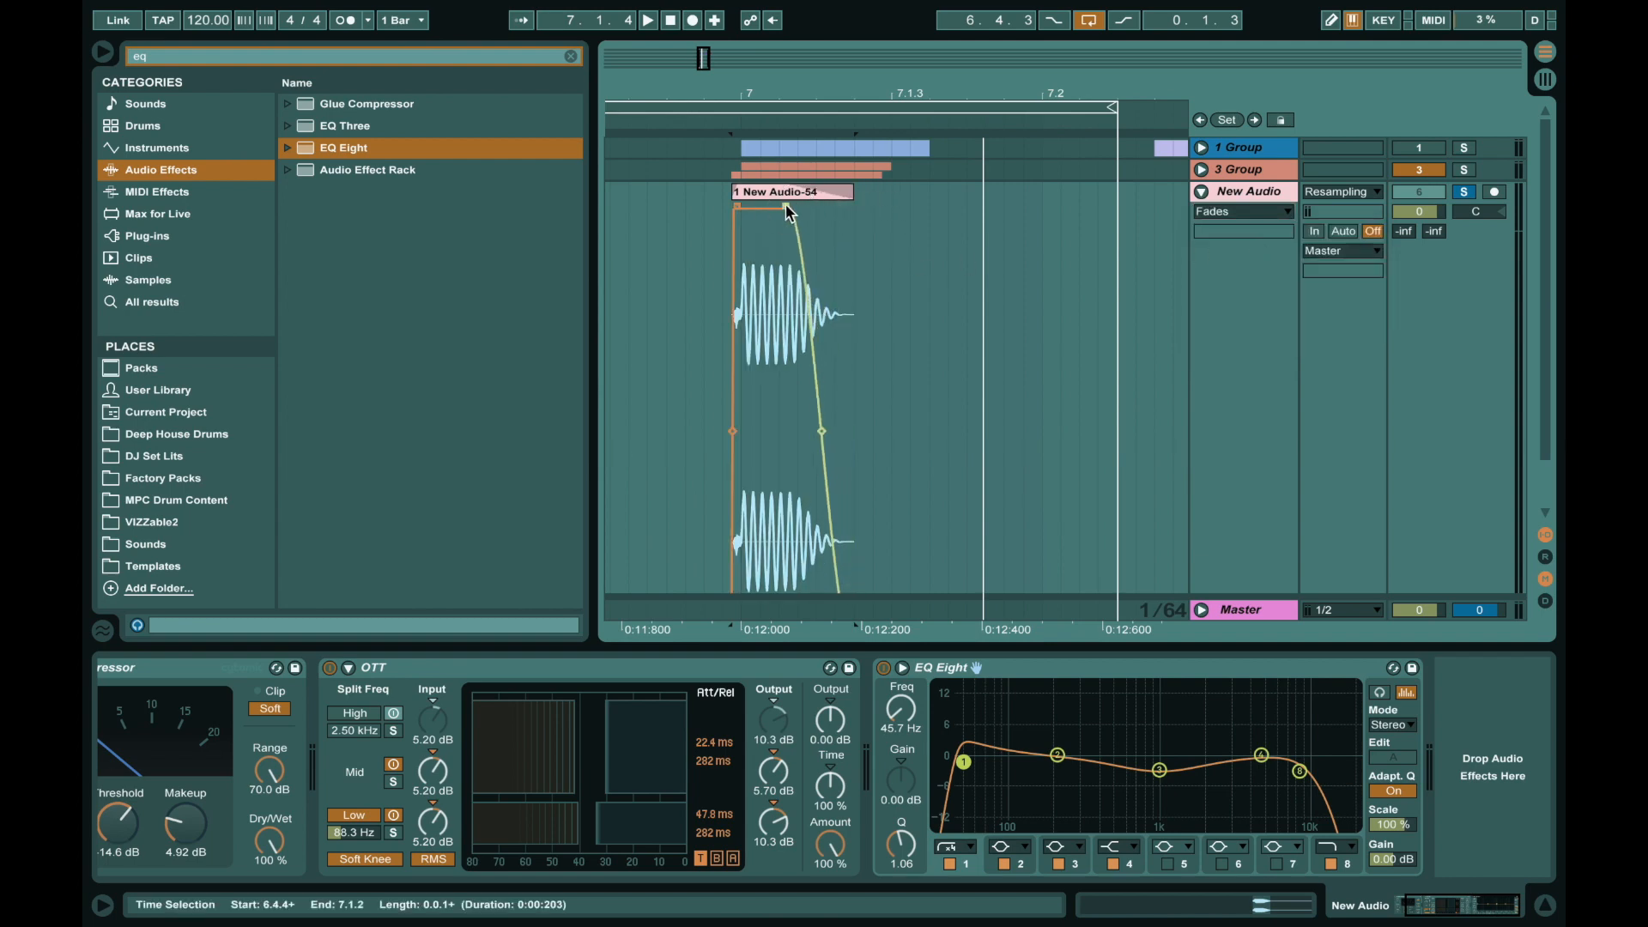
pyautogui.press('space')
pyautogui.moveTo(822, 430); pyautogui.dragTo(810, 451)
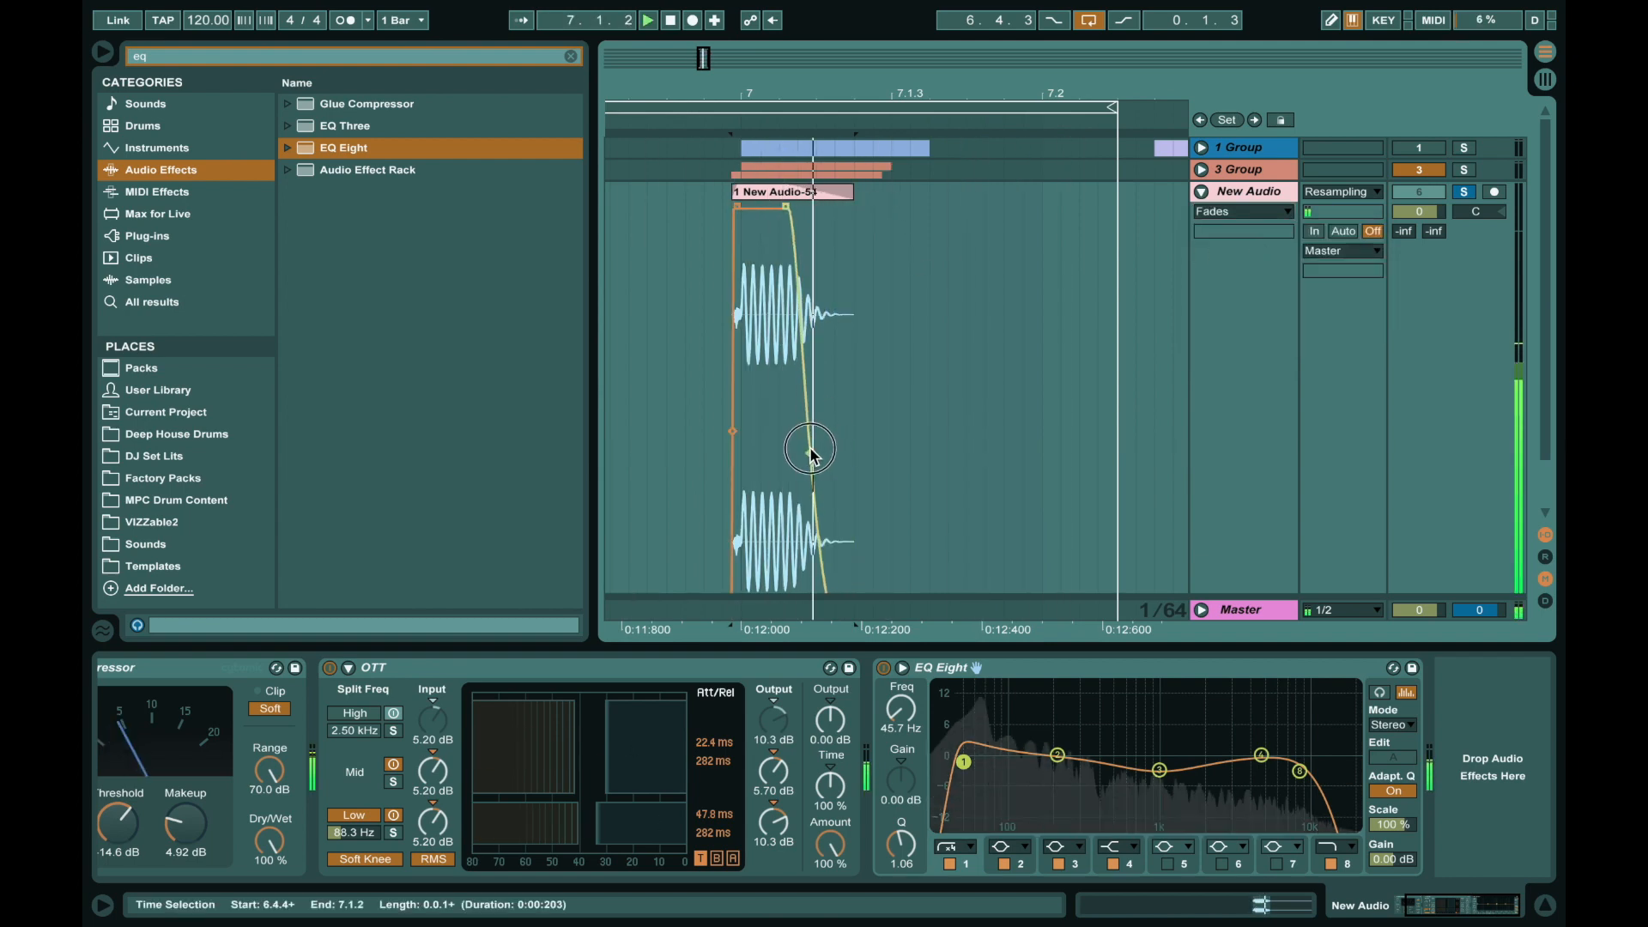
# Freeze the New Audio track and flatten it to audio.
pyautogui.rightClick(1217, 194)
pyautogui.click(1253, 352)
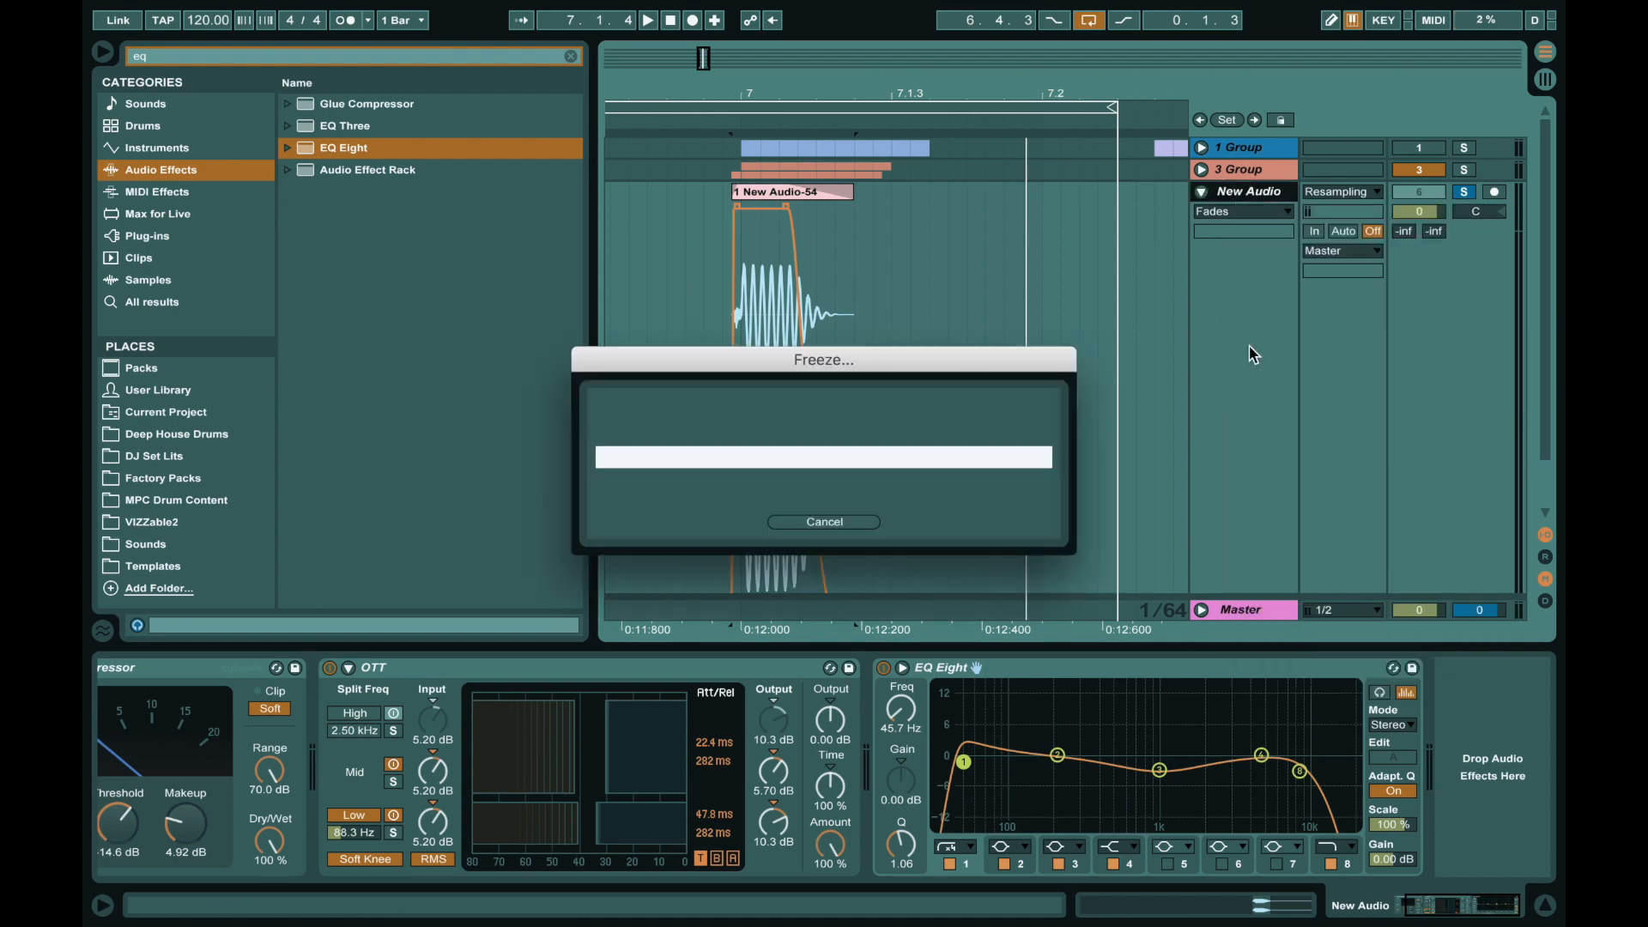
pyautogui.rightClick(1218, 192)
pyautogui.click(1292, 354)
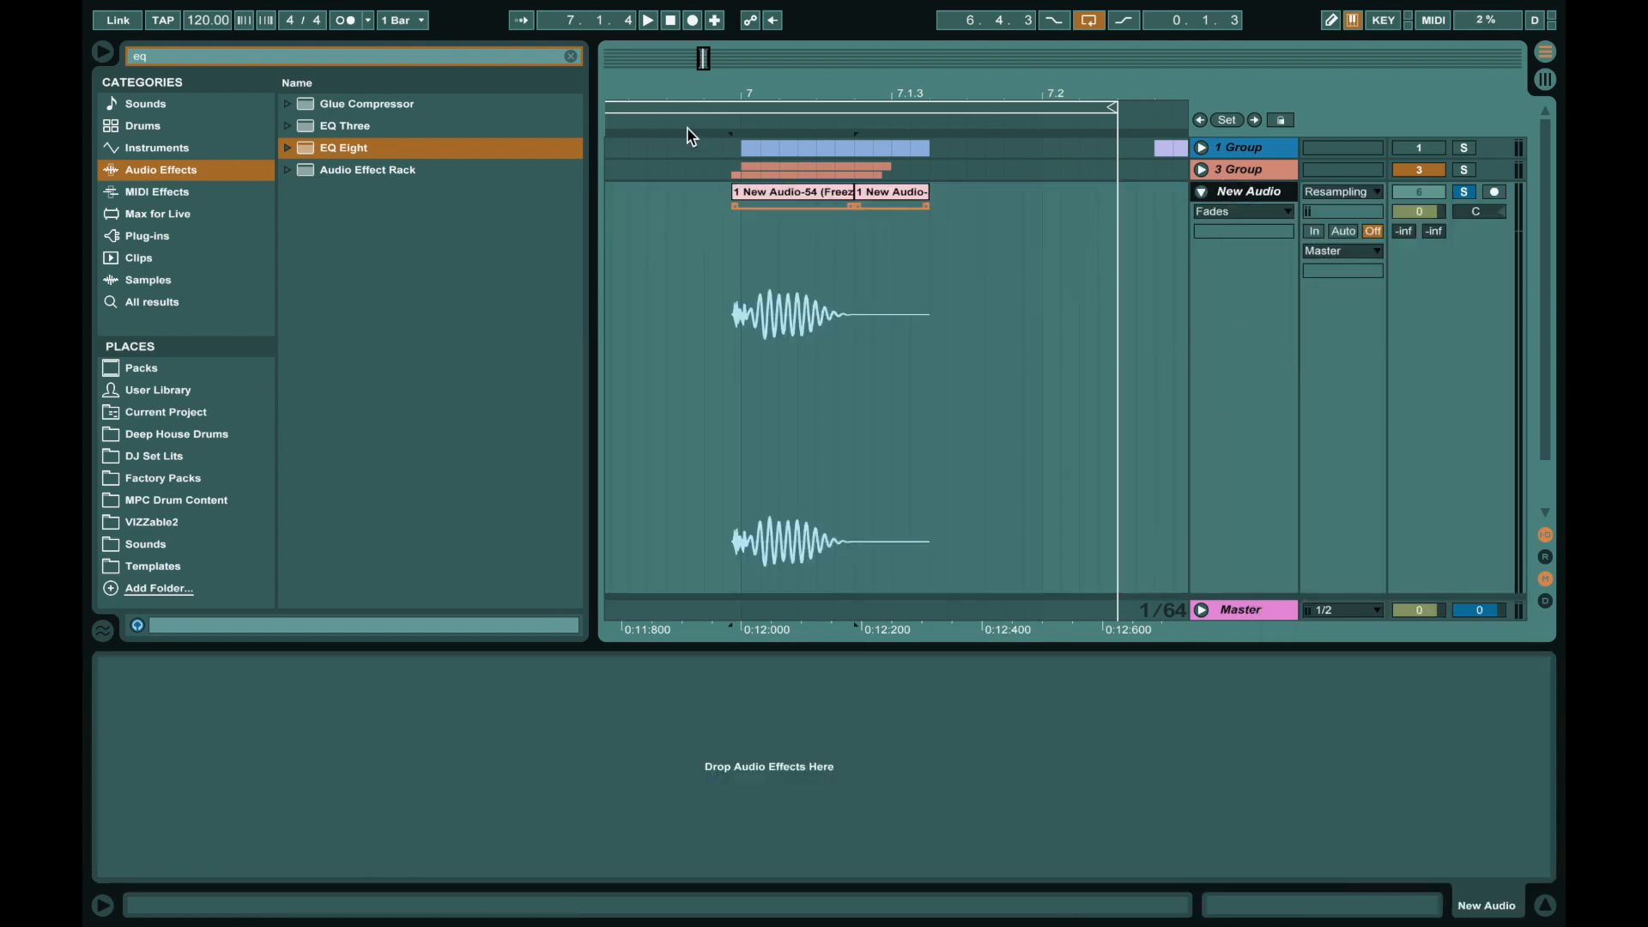
# Delete the leftover silent clip after the flattened sound, audition the result, and hide the device view.
pyautogui.click(889, 194)
pyautogui.press('Delete')
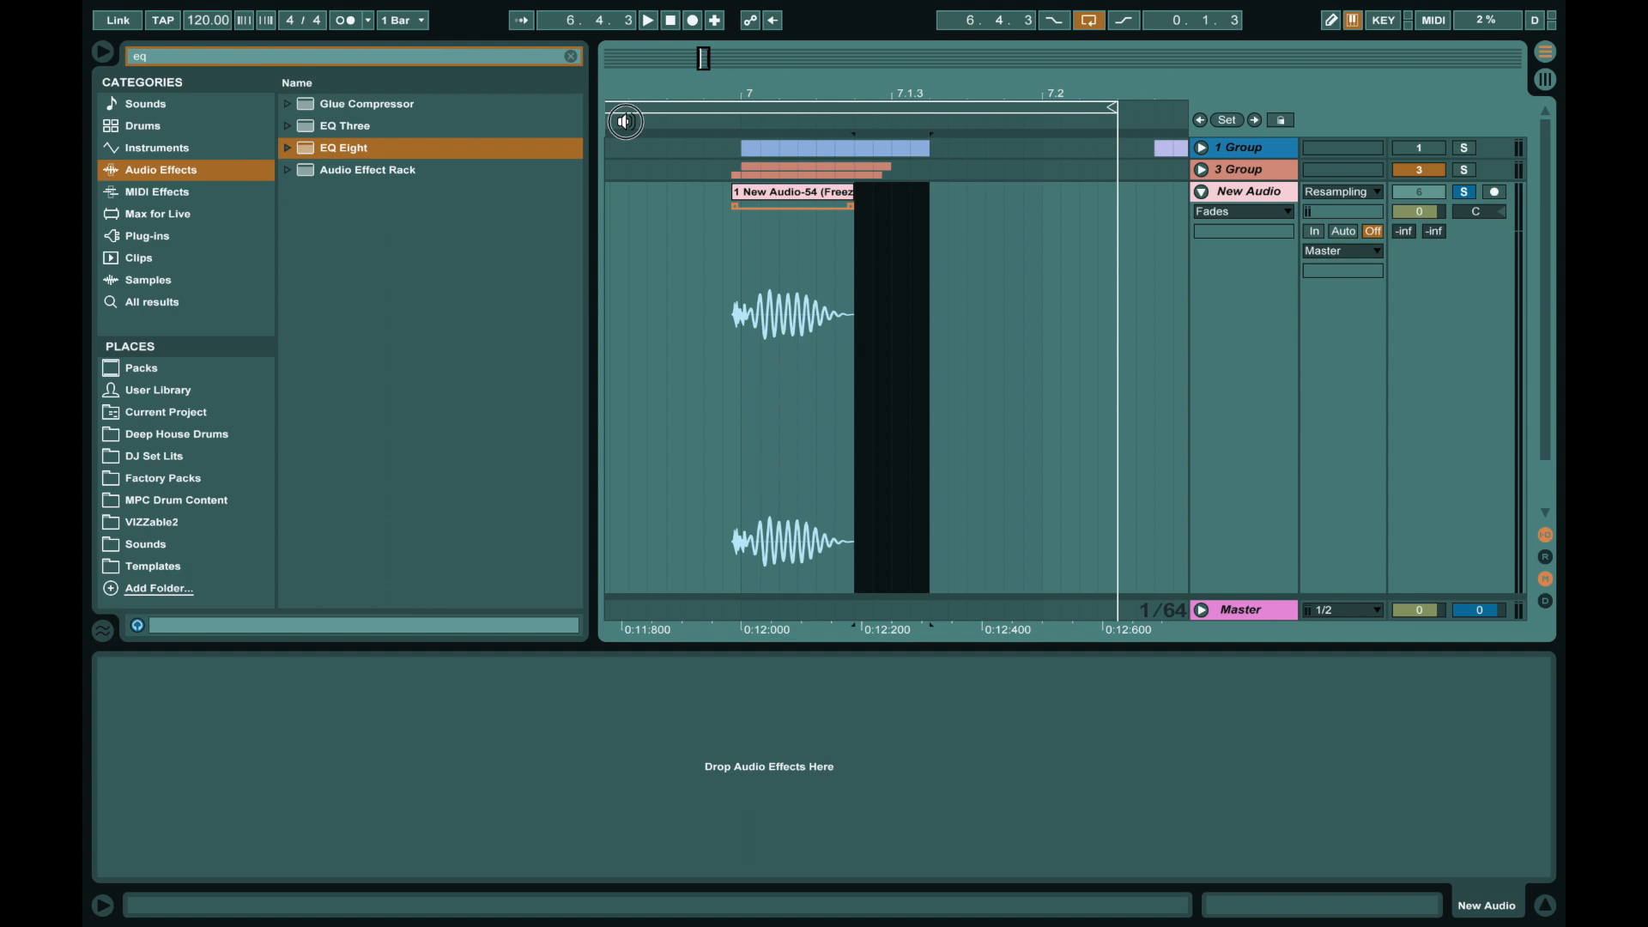
pyautogui.click(1545, 905)
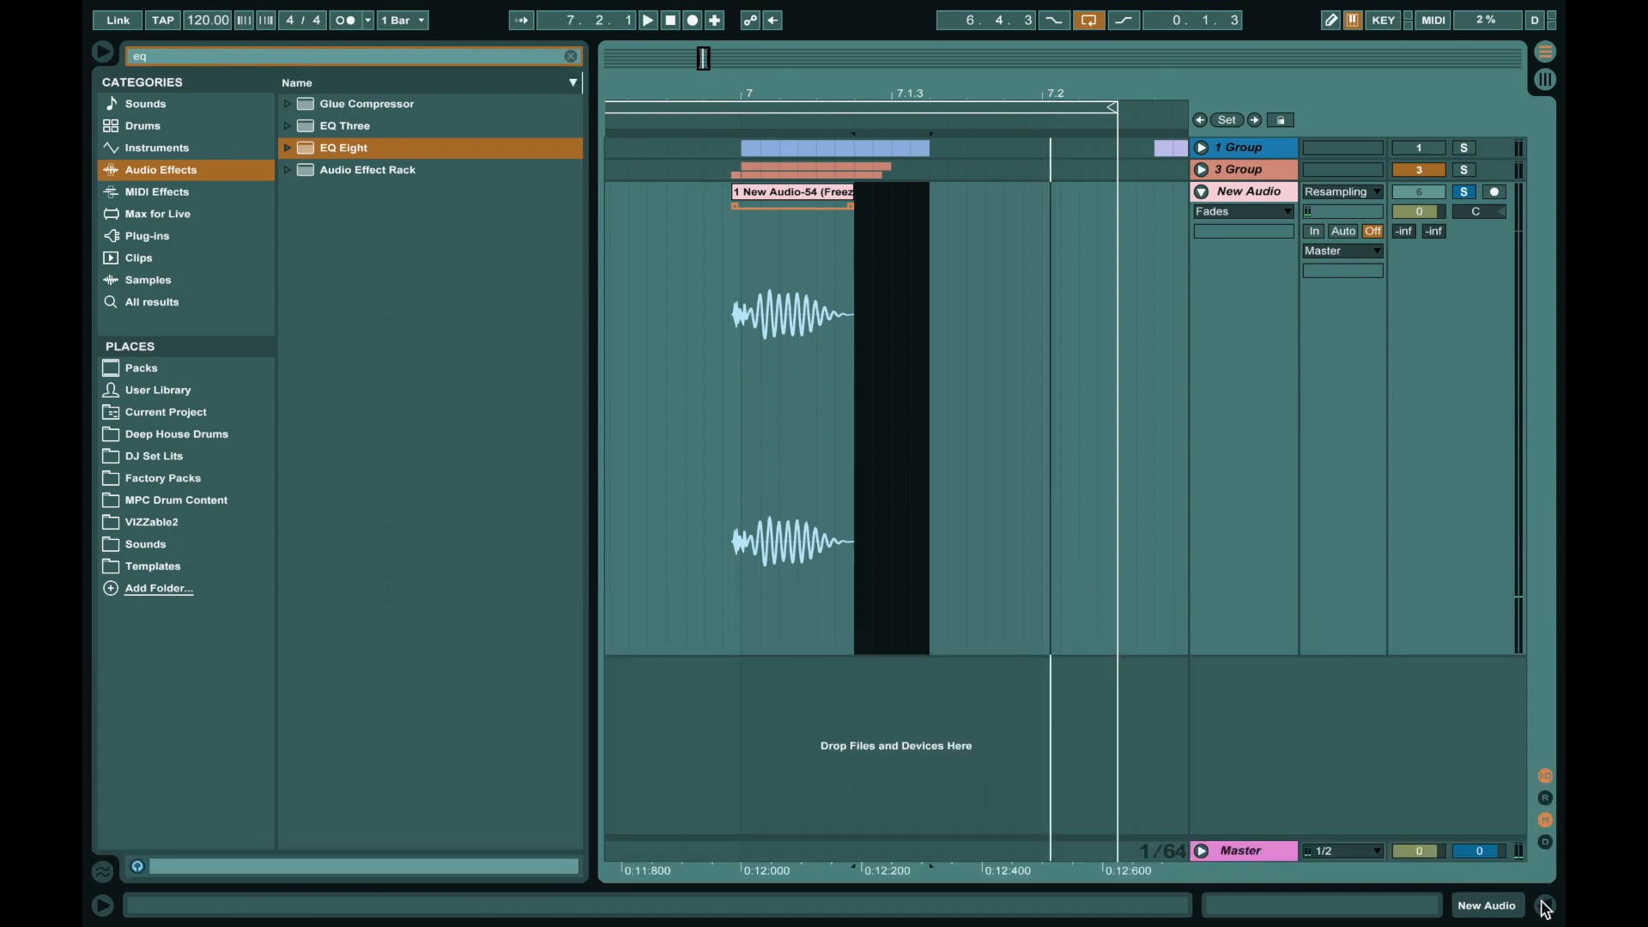
# Find the Waves L2 (m) plug-in by searching the plug-ins for "l2" and add it to the New Audio track.
pyautogui.click(422, 55)
pyautogui.write('l2')
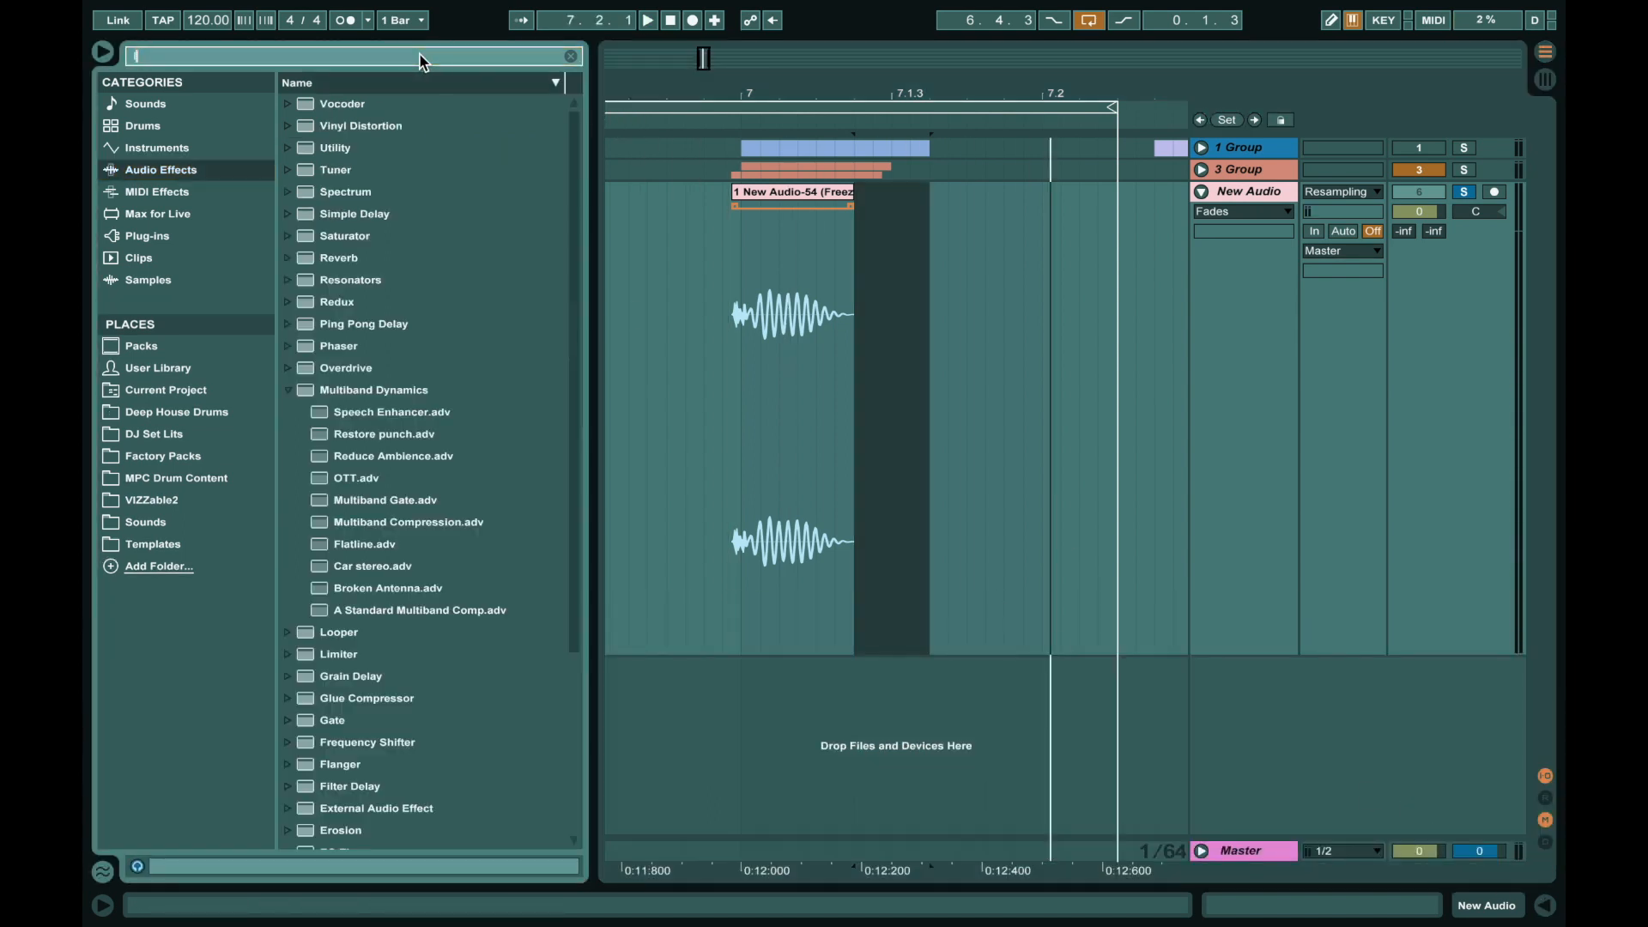
pyautogui.click(159, 237)
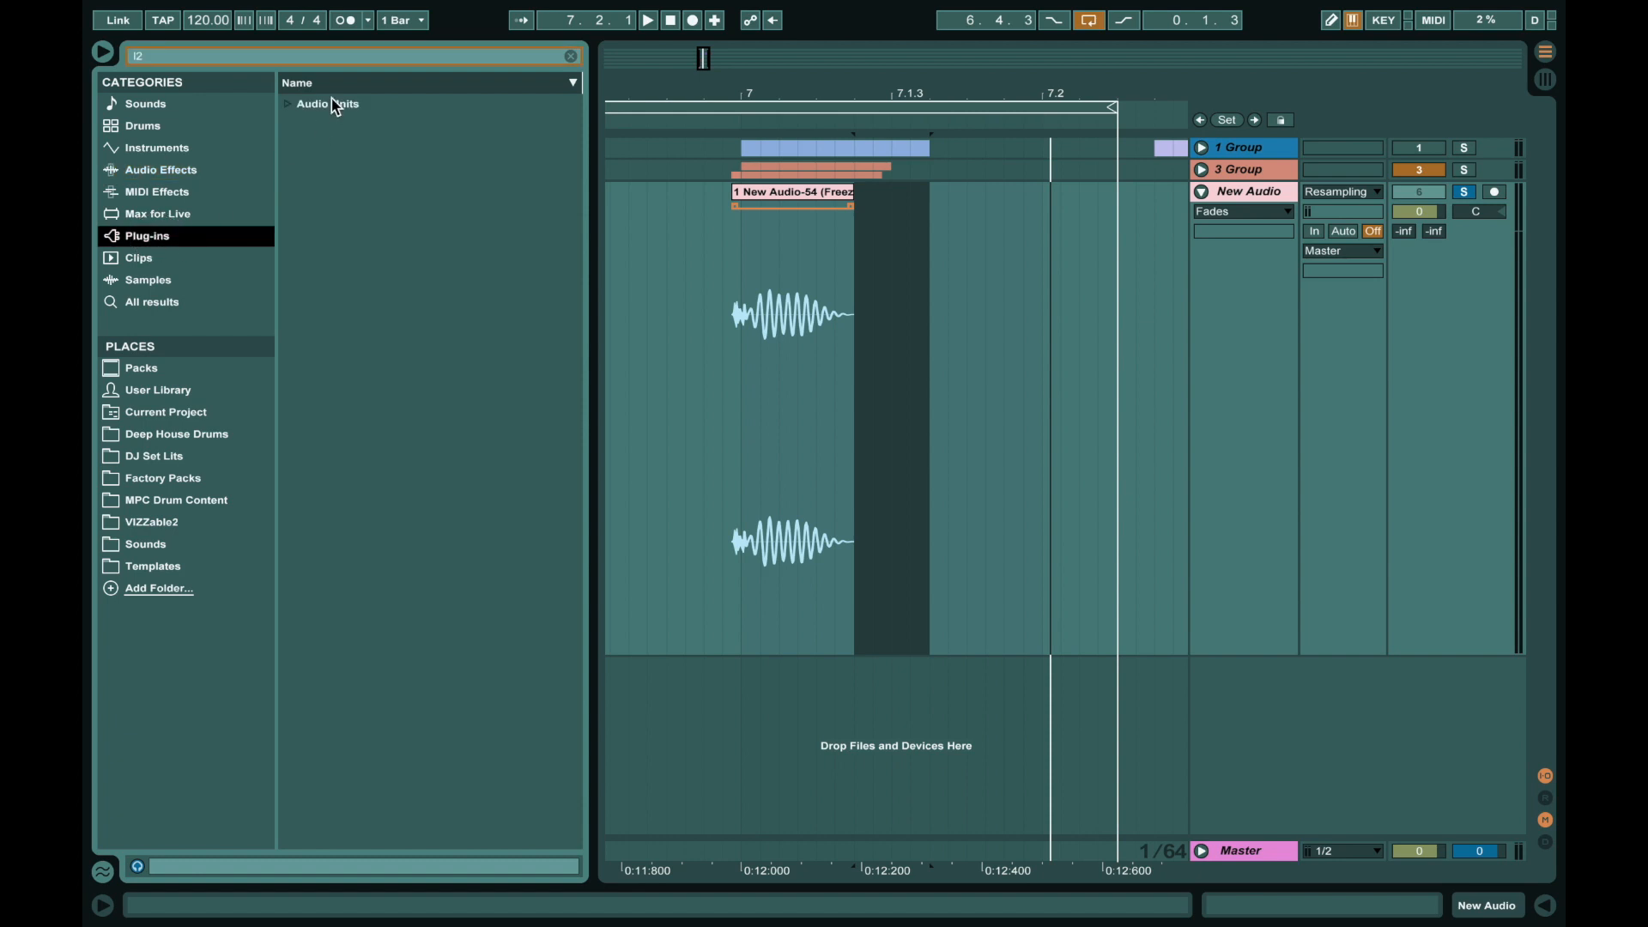
pyautogui.click(291, 100)
pyautogui.click(303, 127)
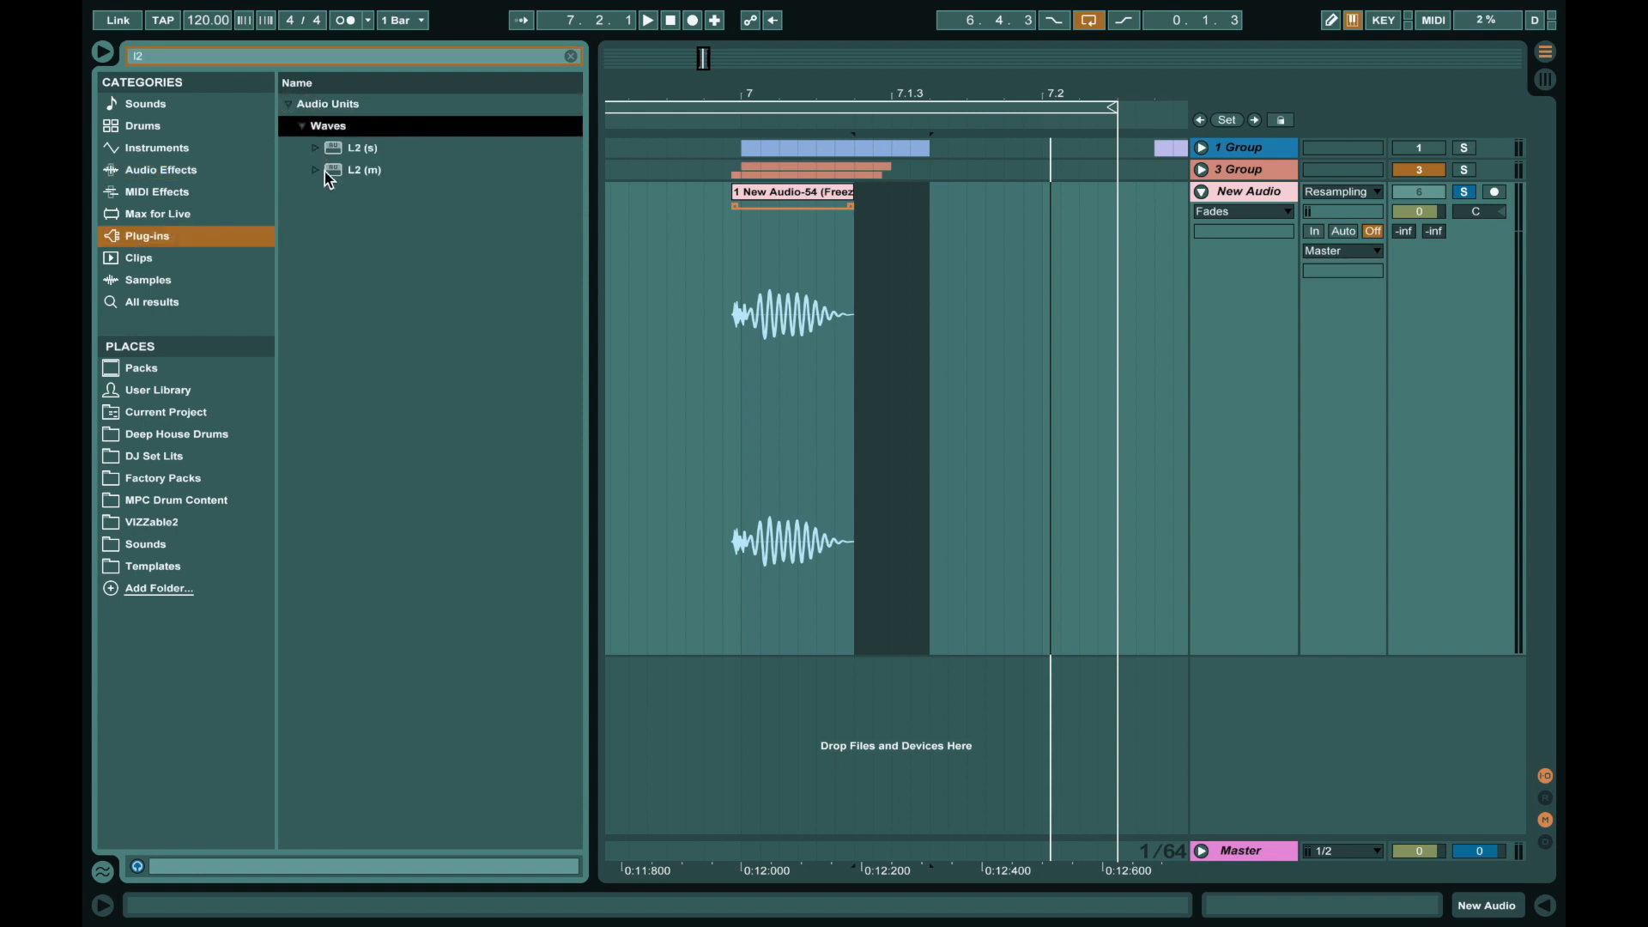
pyautogui.moveTo(324, 172); pyautogui.dragTo(733, 311)
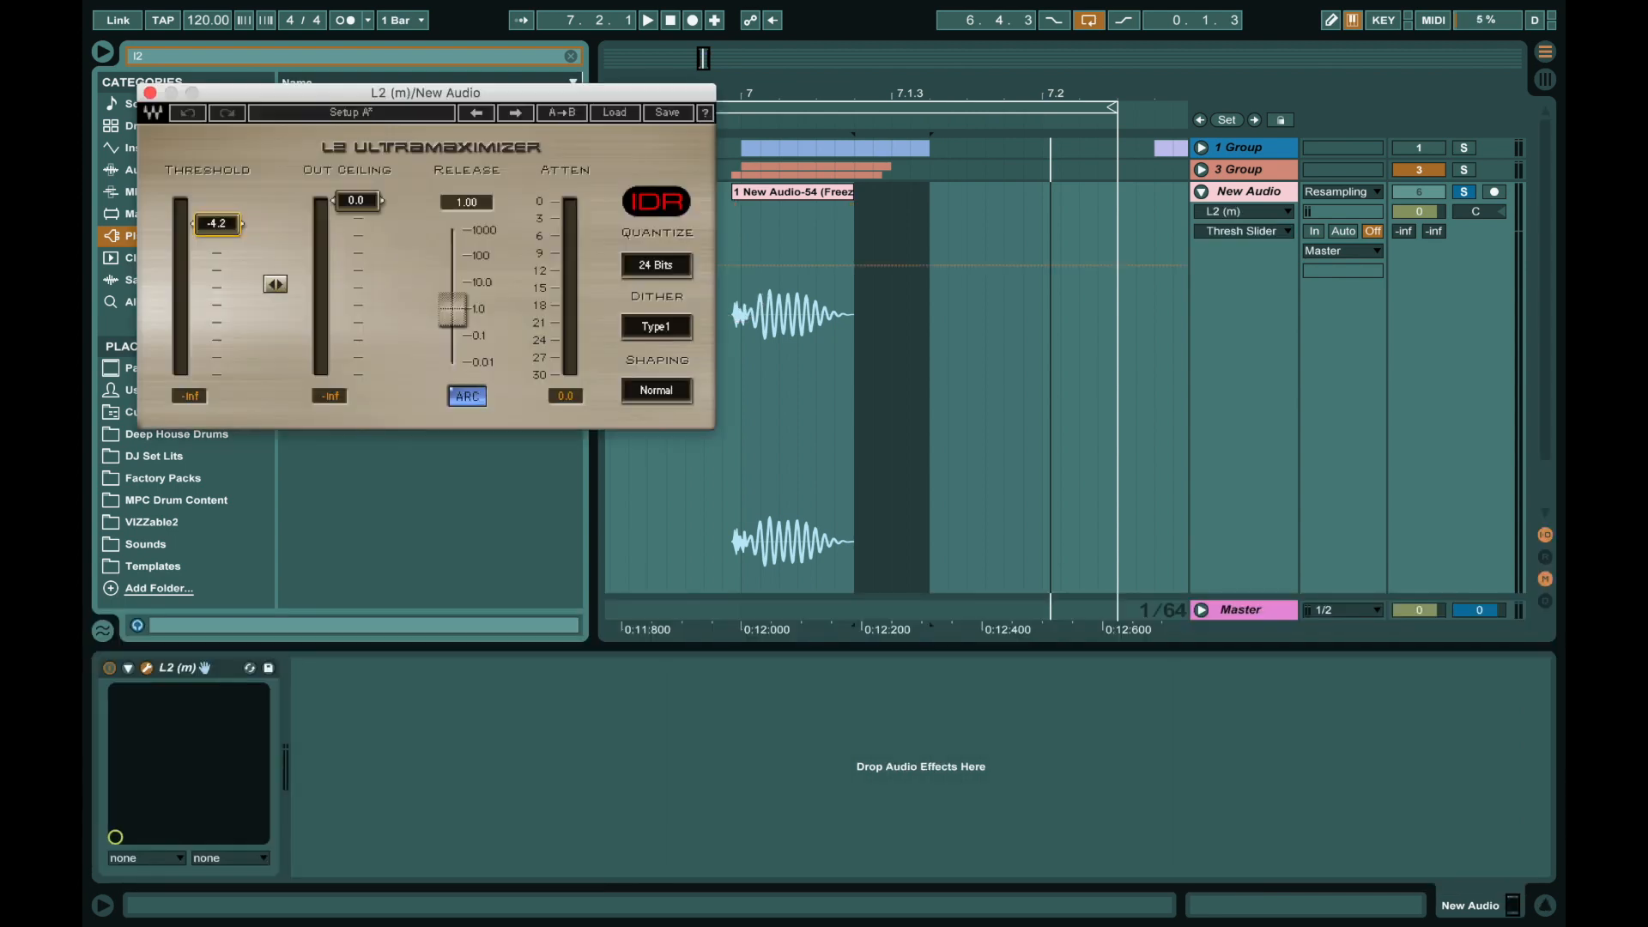
# Audition the sound with the L2 threshold at 0.0, lower the threshold by ear, and close the plug-in window.
pyautogui.moveTo(217, 224); pyautogui.dragTo(217, 200)
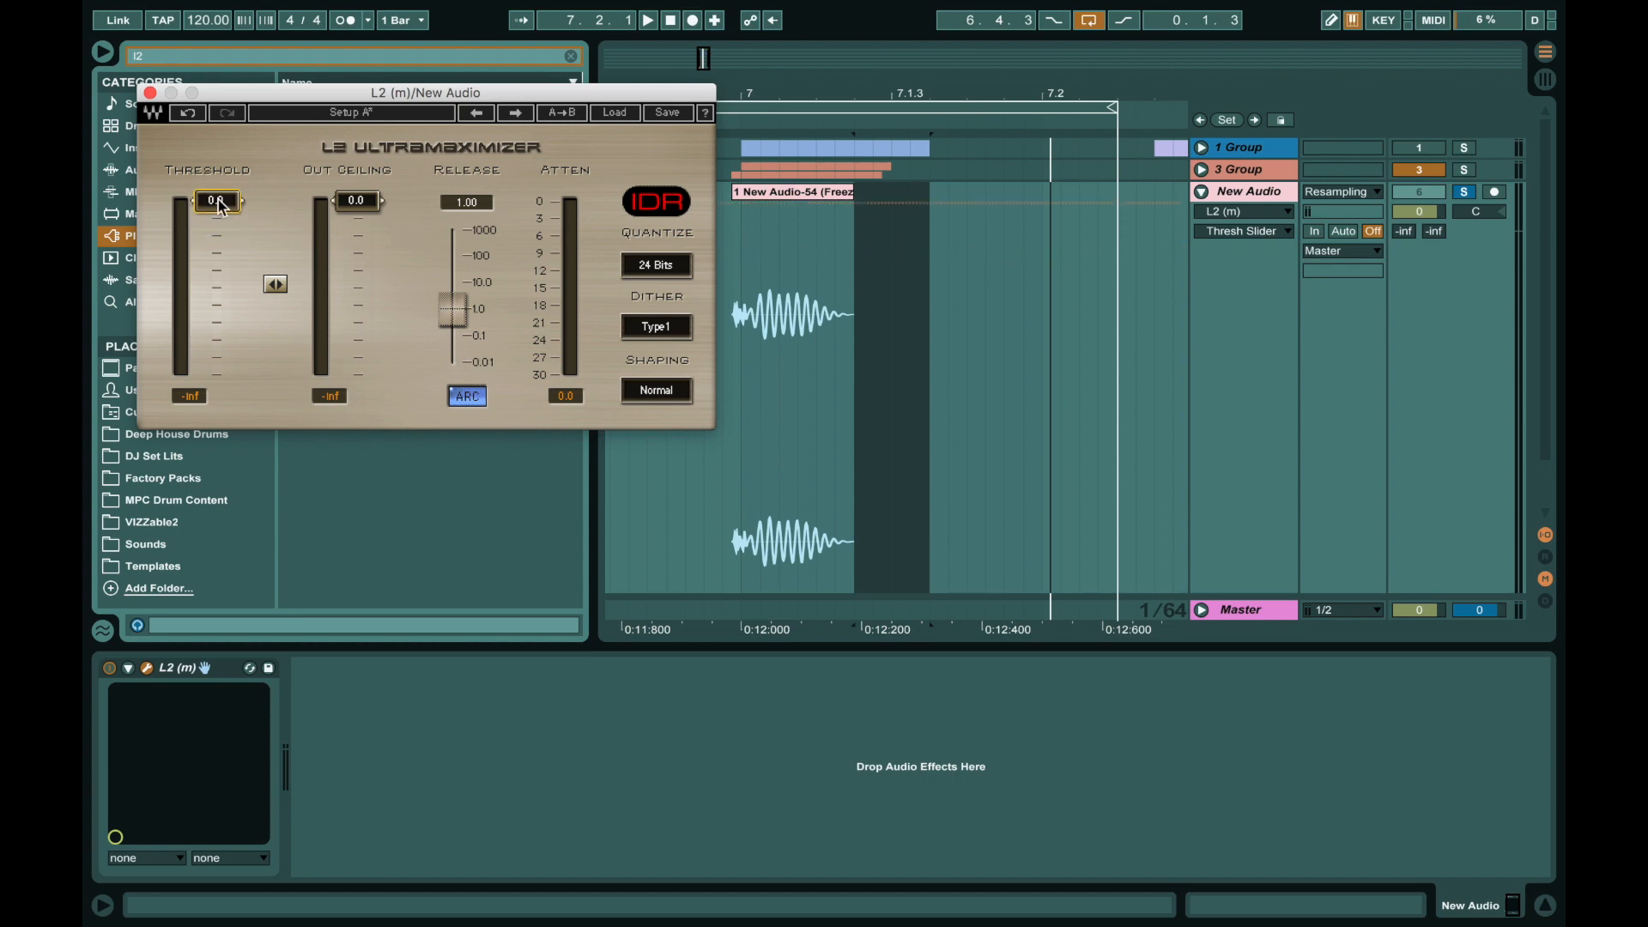
pyautogui.press('space')
pyautogui.moveTo(219, 206); pyautogui.dragTo(218, 236)
pyautogui.click(149, 93)
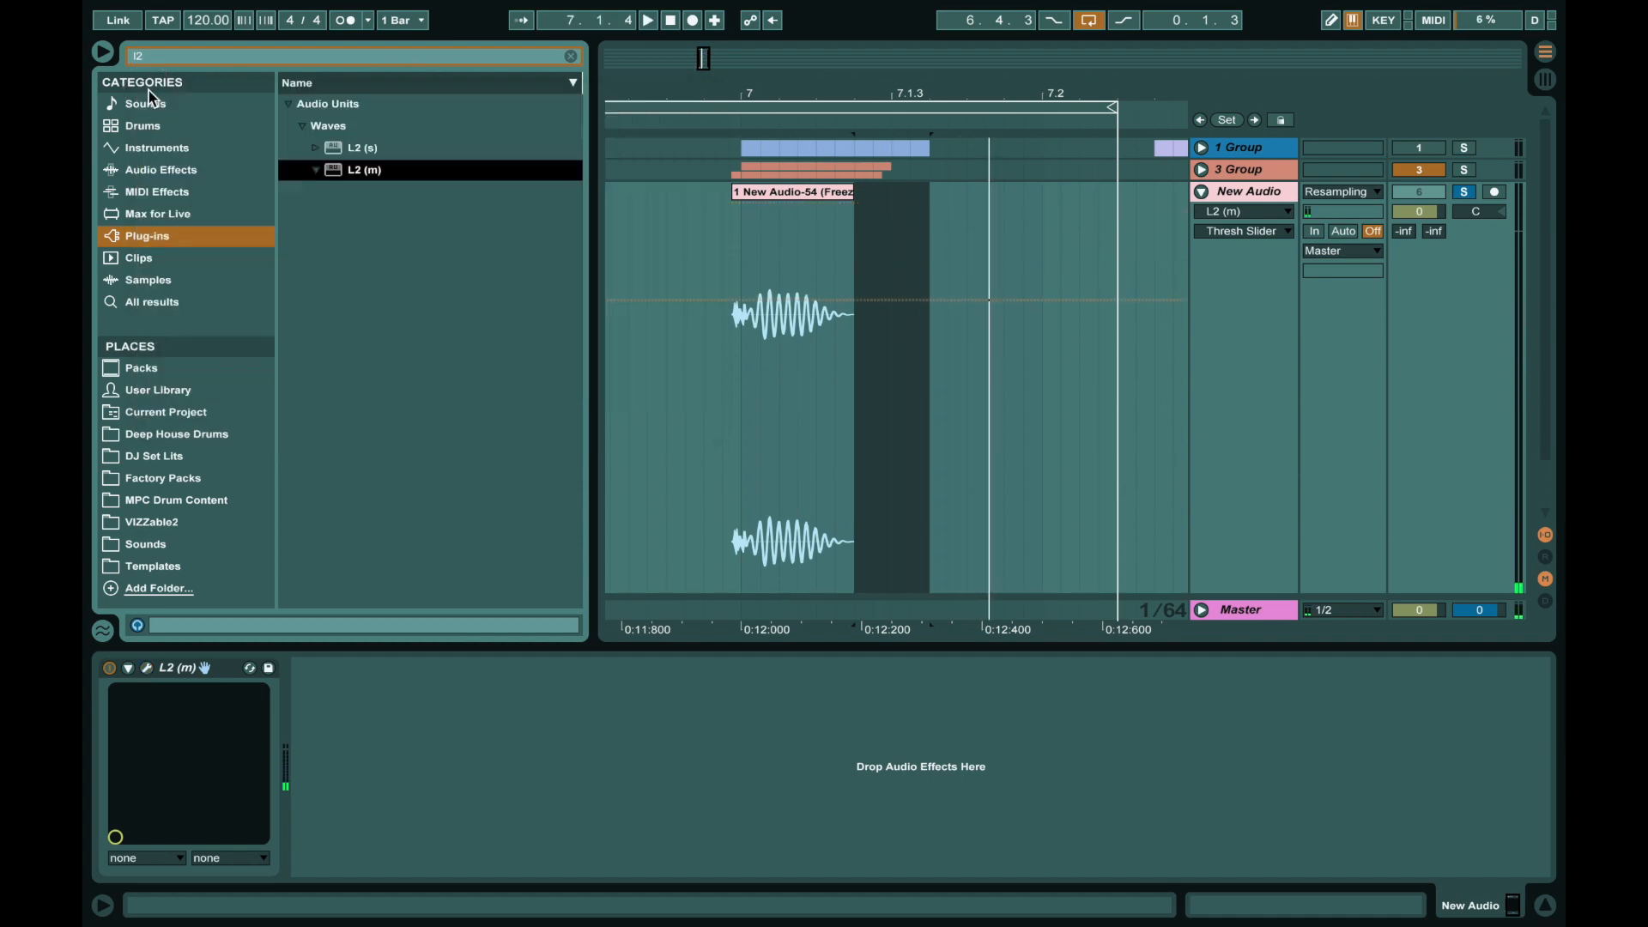
# Search the plug-ins for "l3" and add L3 UltraMaximizer (m) after the L2 on the New Audio track.
pyautogui.click(176, 63)
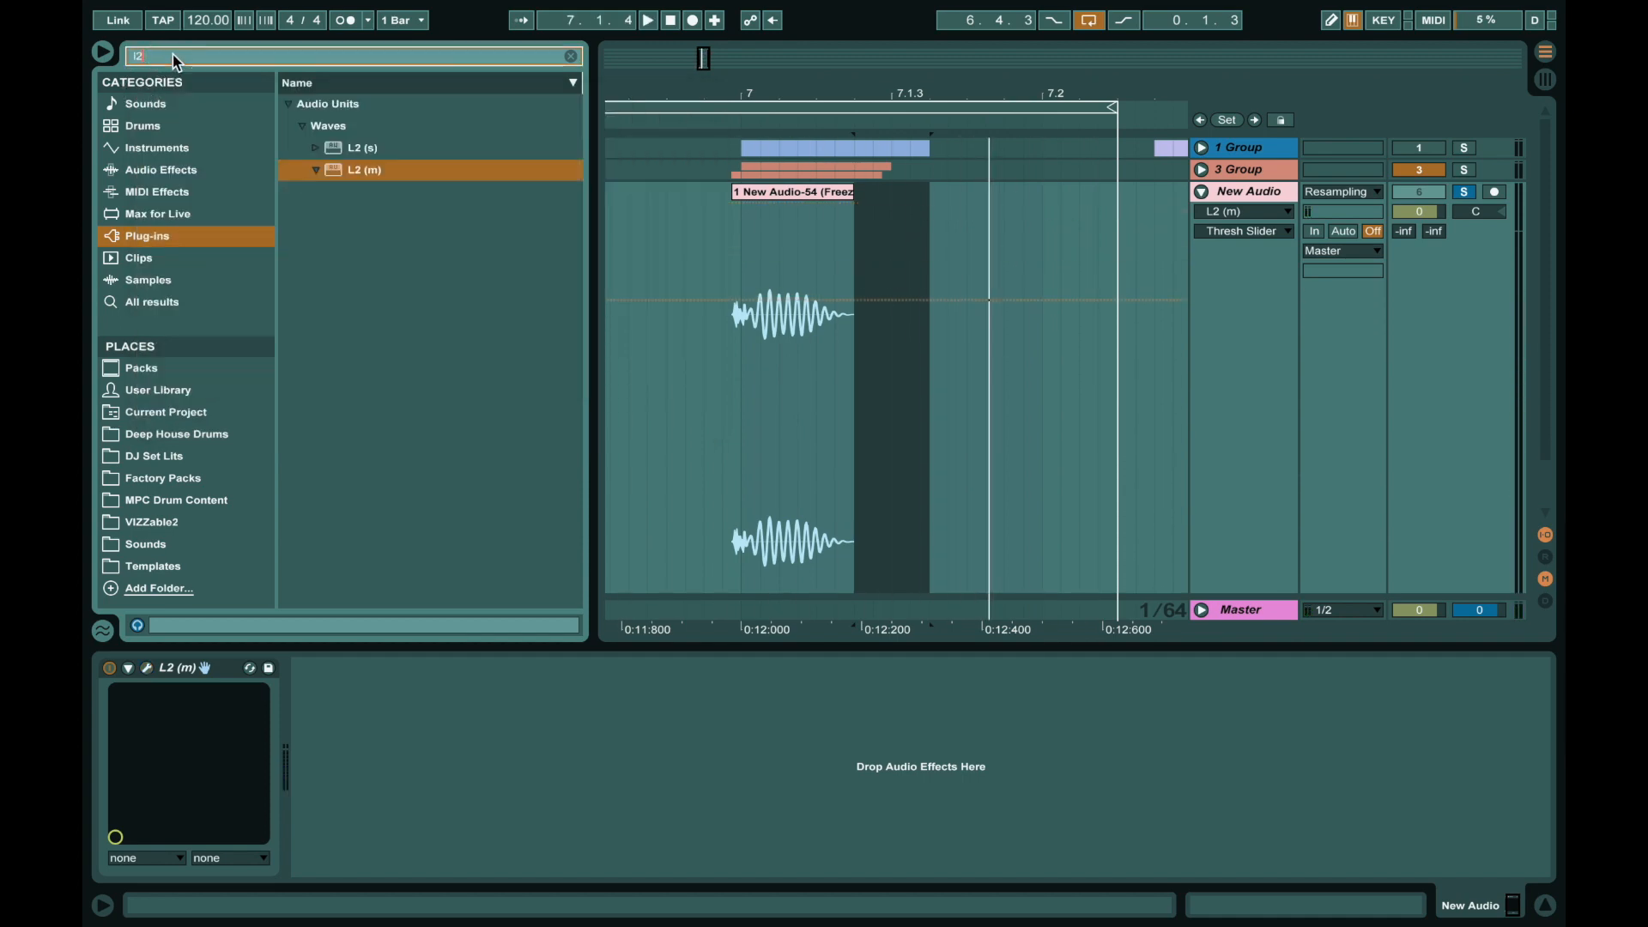
pyautogui.write('l3')
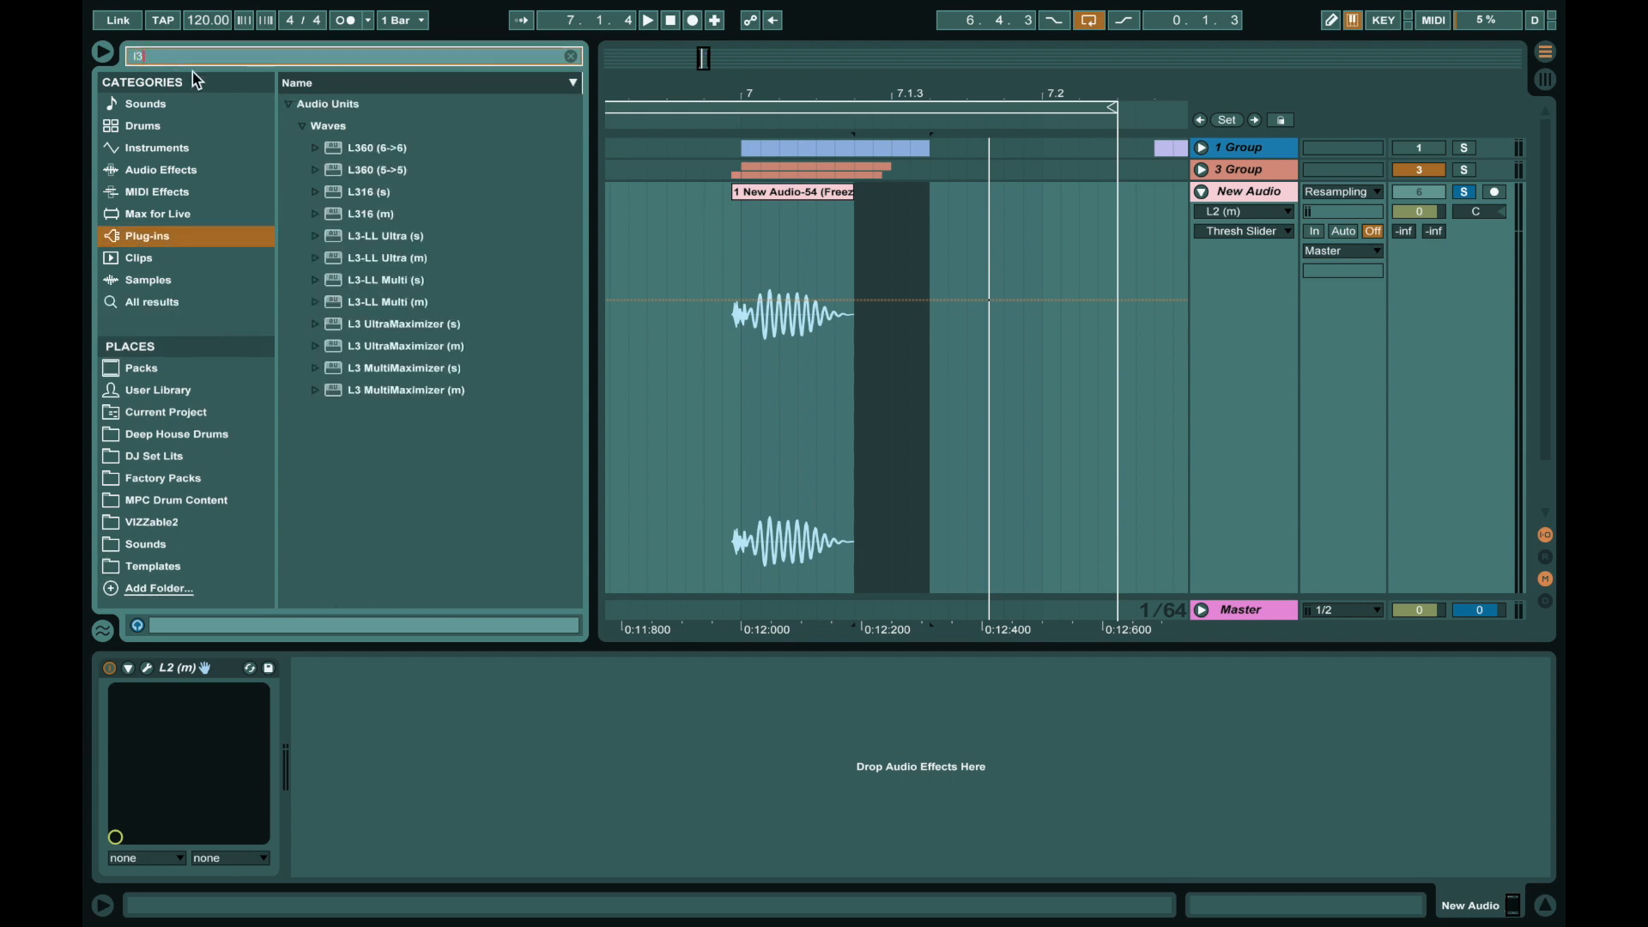
pyautogui.moveTo(337, 354); pyautogui.dragTo(380, 731)
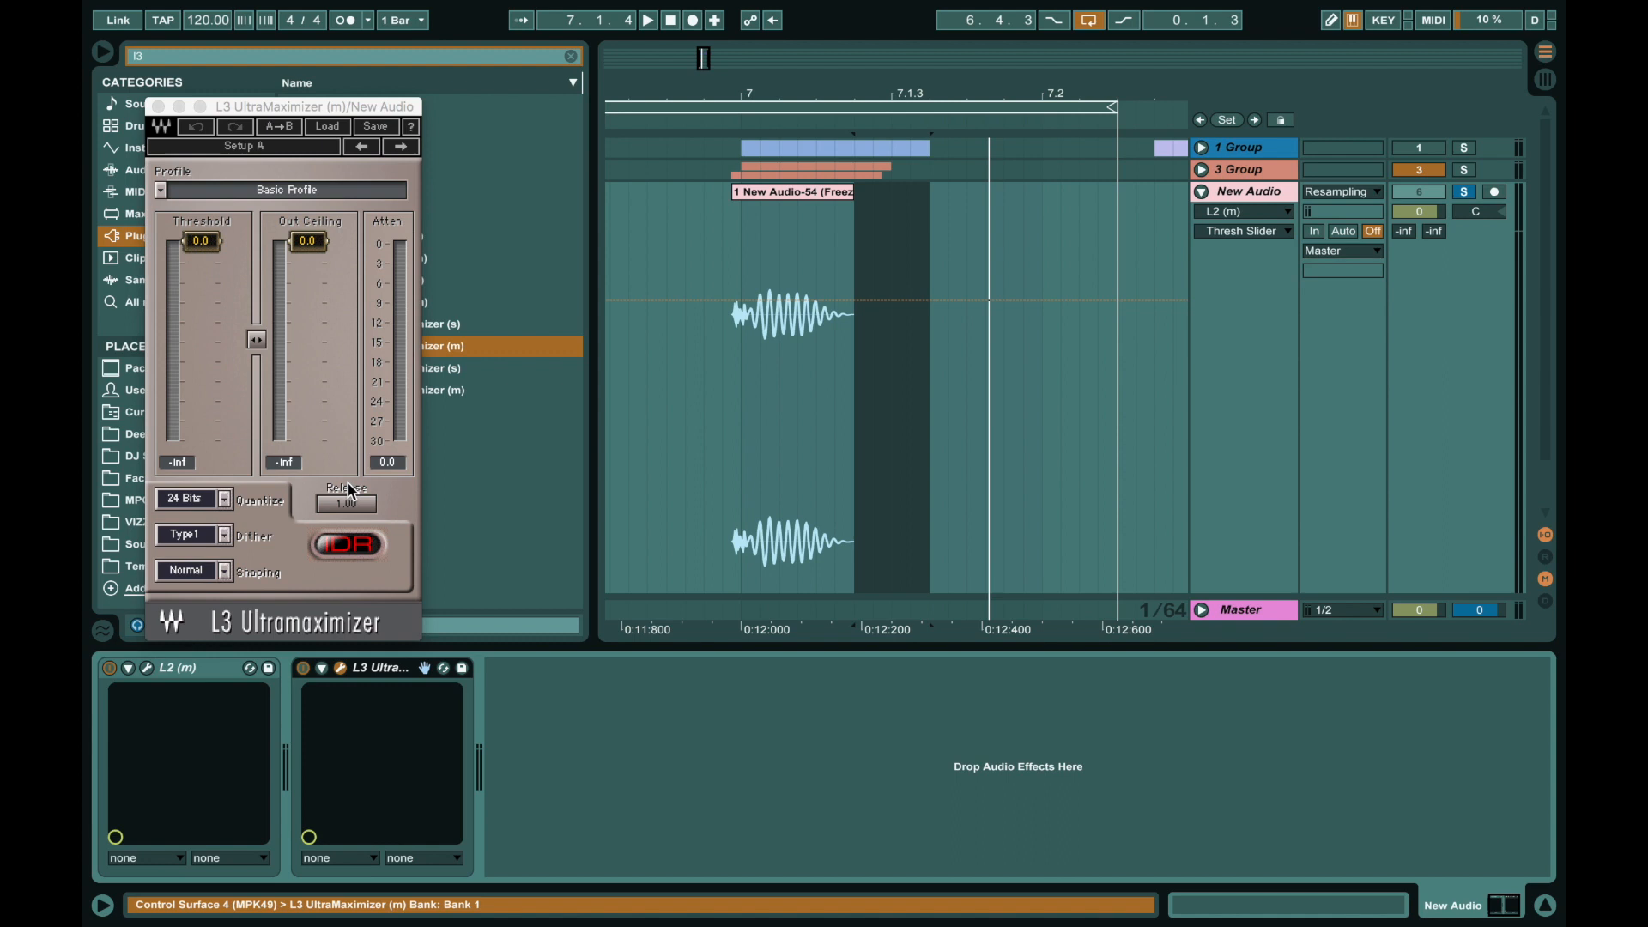
# Lower the L3 UltraMaximizer's threshold to -4.1 while auditioning, and close the plug-in window.
pyautogui.click(201, 243)
pyautogui.moveTo(201, 243); pyautogui.dragTo(203, 262)
pyautogui.press('space')
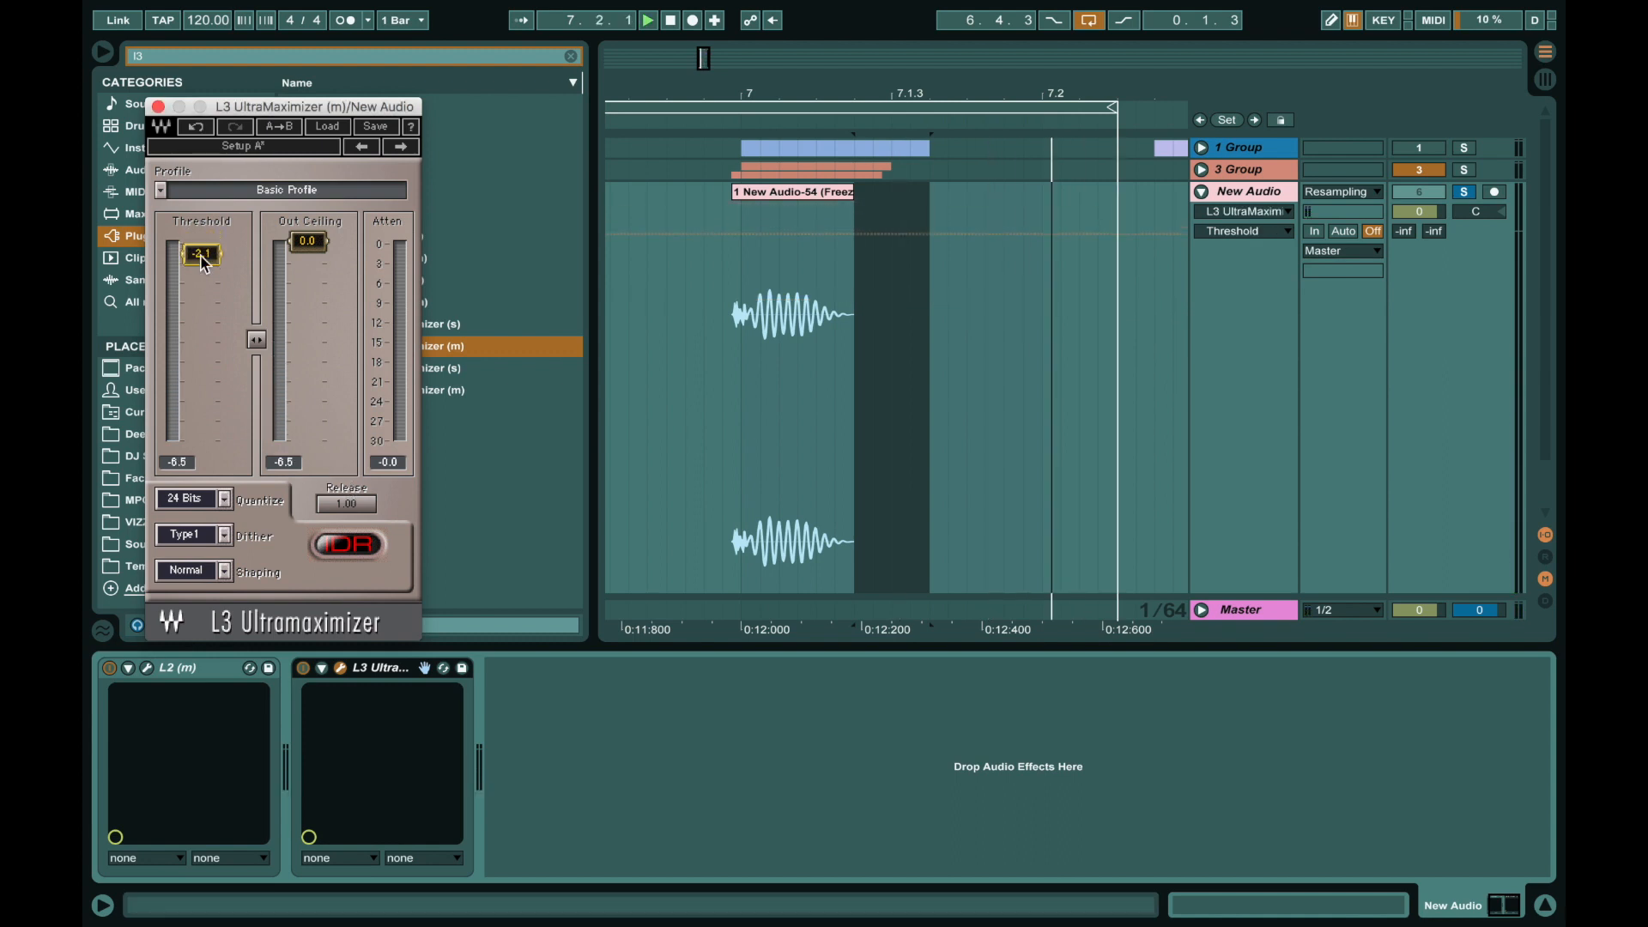
pyautogui.moveTo(203, 261); pyautogui.dragTo(204, 275)
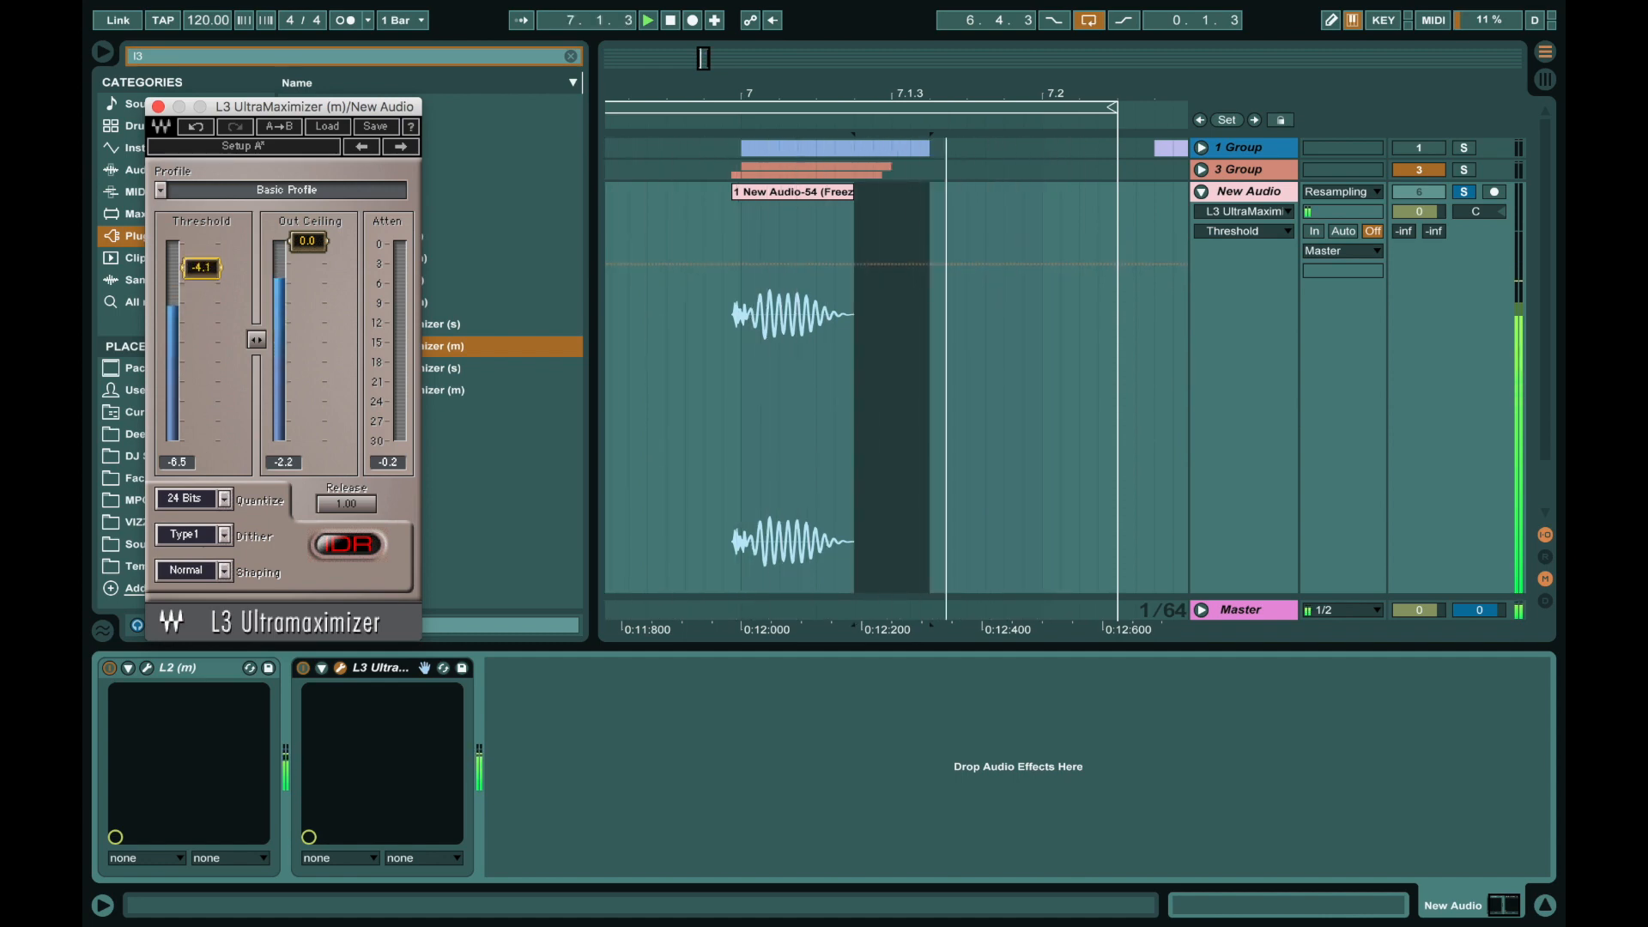
pyautogui.press('space')
pyautogui.click(158, 106)
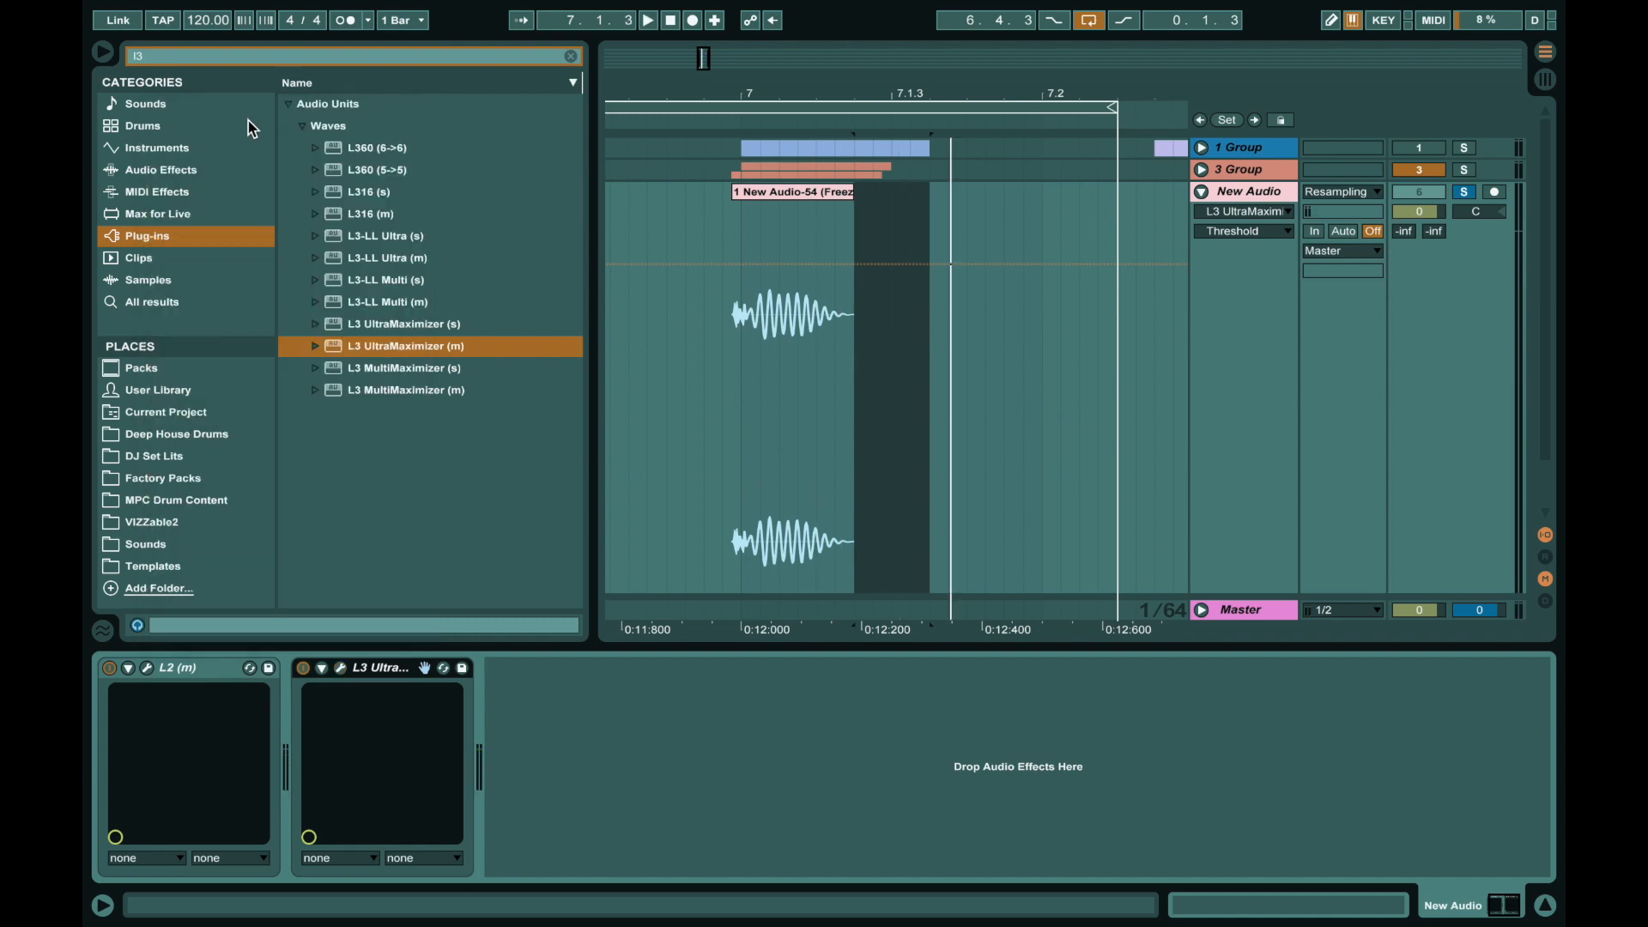
# Add a Glue Compressor after the L3, with Soft clipping on and slightly raised makeup gain, while auditioning.
pyautogui.click(261, 58)
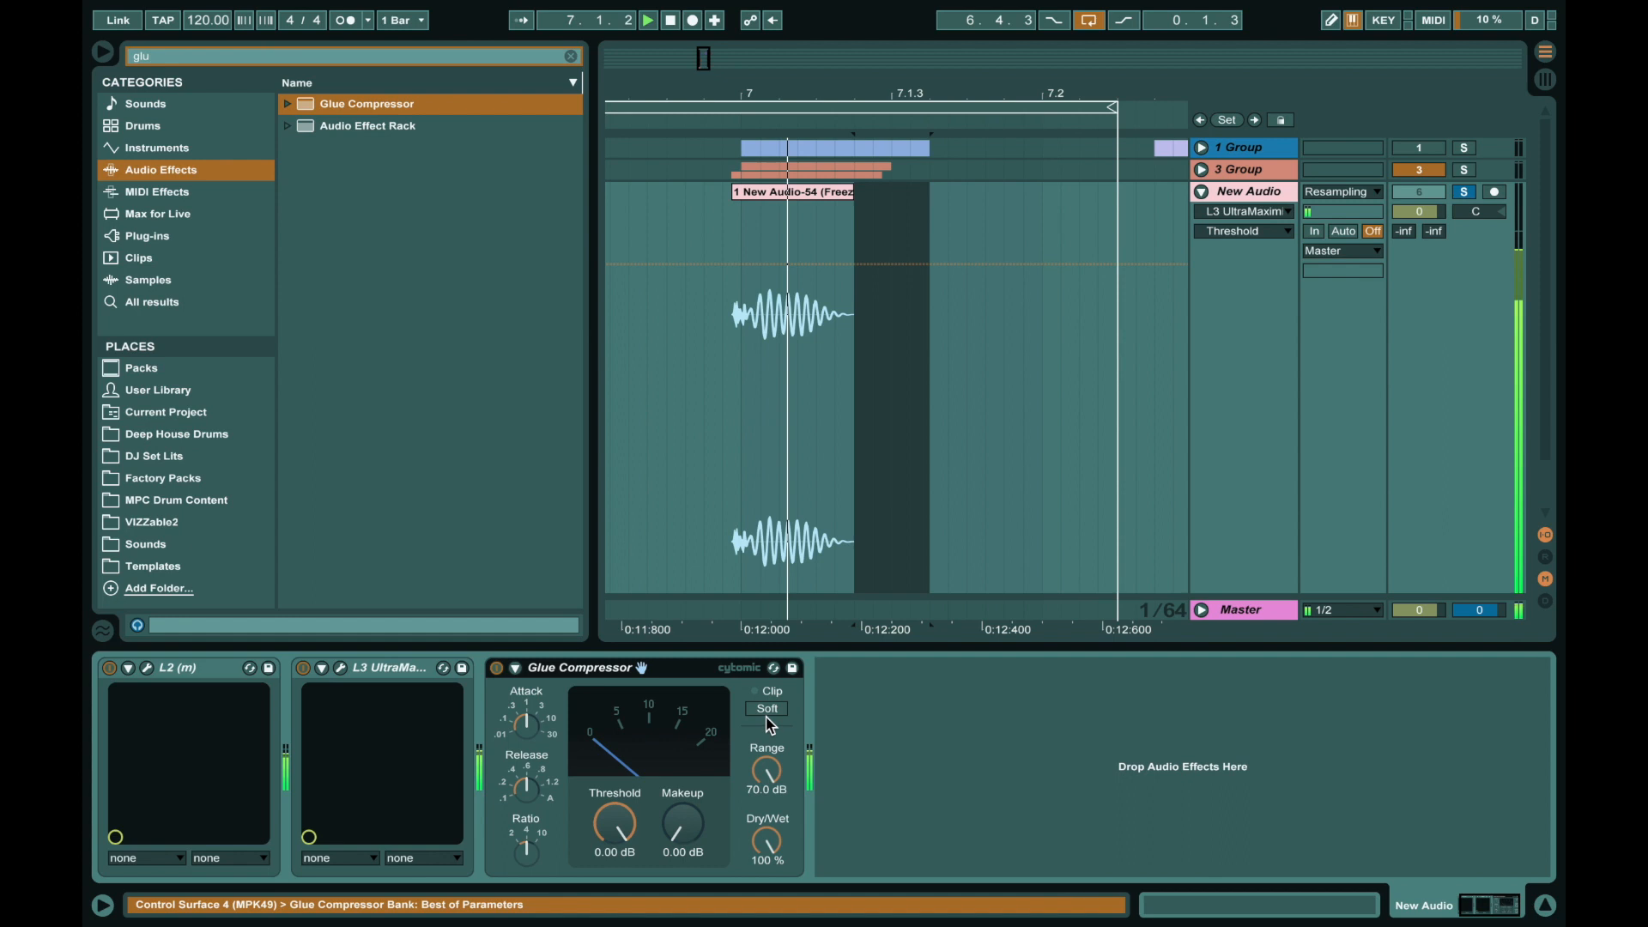
pyautogui.press('space')
pyautogui.click(765, 714)
pyautogui.moveTo(683, 824)
pyautogui.mouseDown()
pyautogui.moveTo(683, 790)
pyautogui.moveTo(615, 822)
pyautogui.moveTo(615, 871)
pyautogui.moveTo(694, 810)
pyautogui.mouseUp()
pyautogui.press('space')
# Freeze the New Audio track with its limiting and Glue Compressor, flatten it to audio, and audition the result.
pyautogui.doubleClick(793, 192)
pyautogui.press('space')
pyautogui.click(1242, 194)
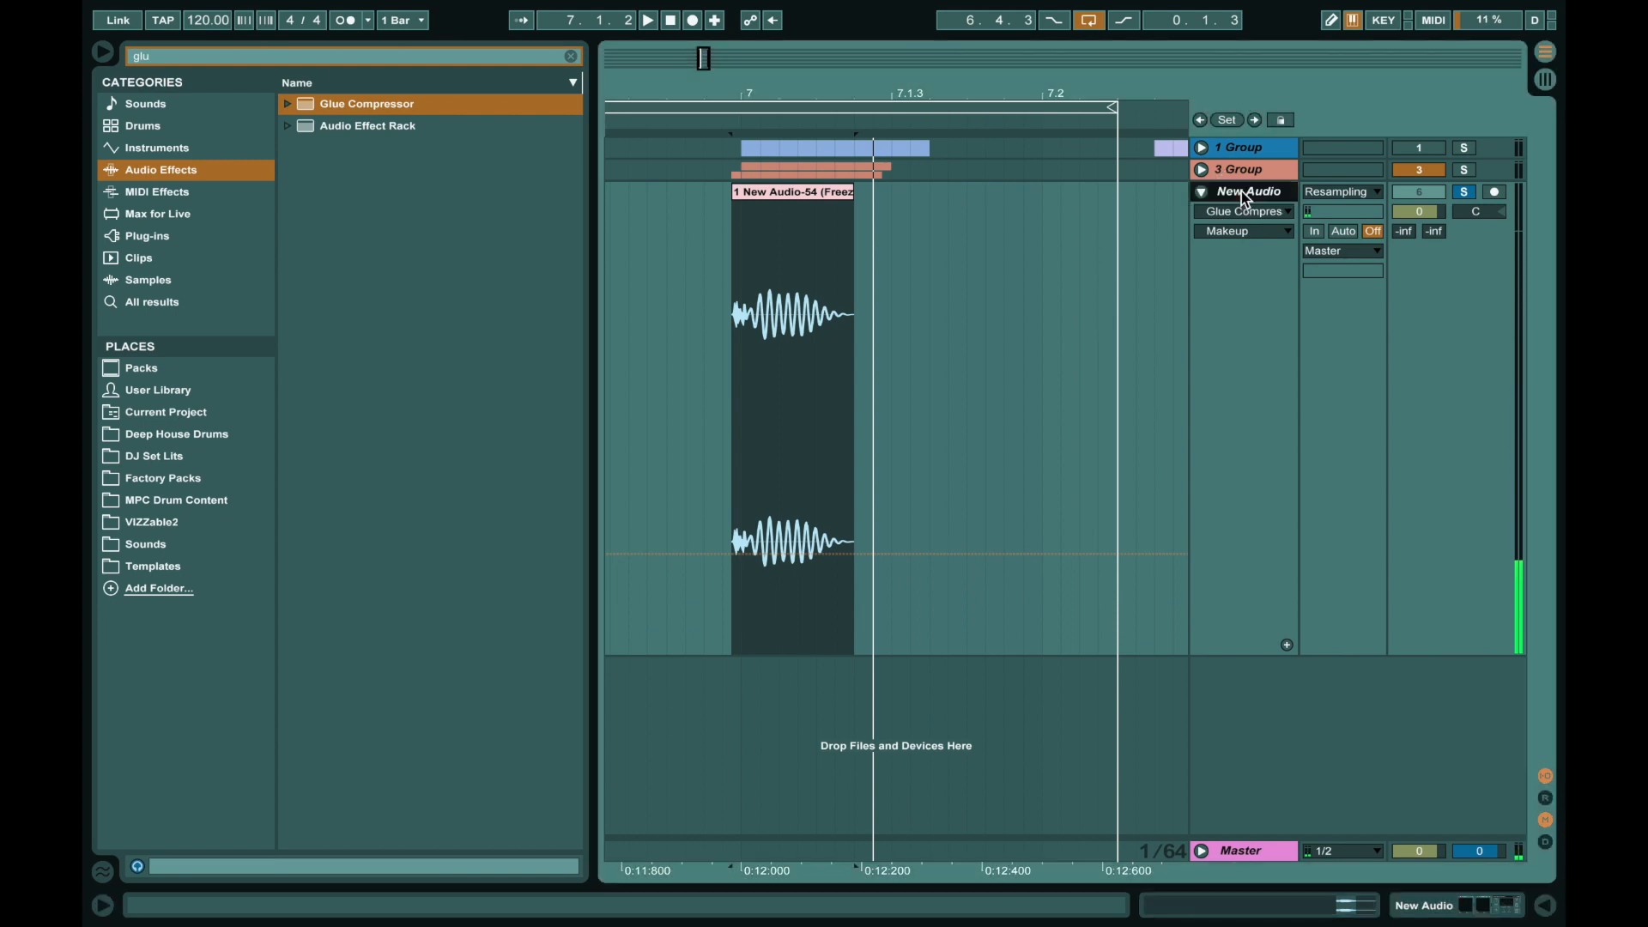
pyautogui.rightClick(1243, 194)
pyautogui.click(1279, 334)
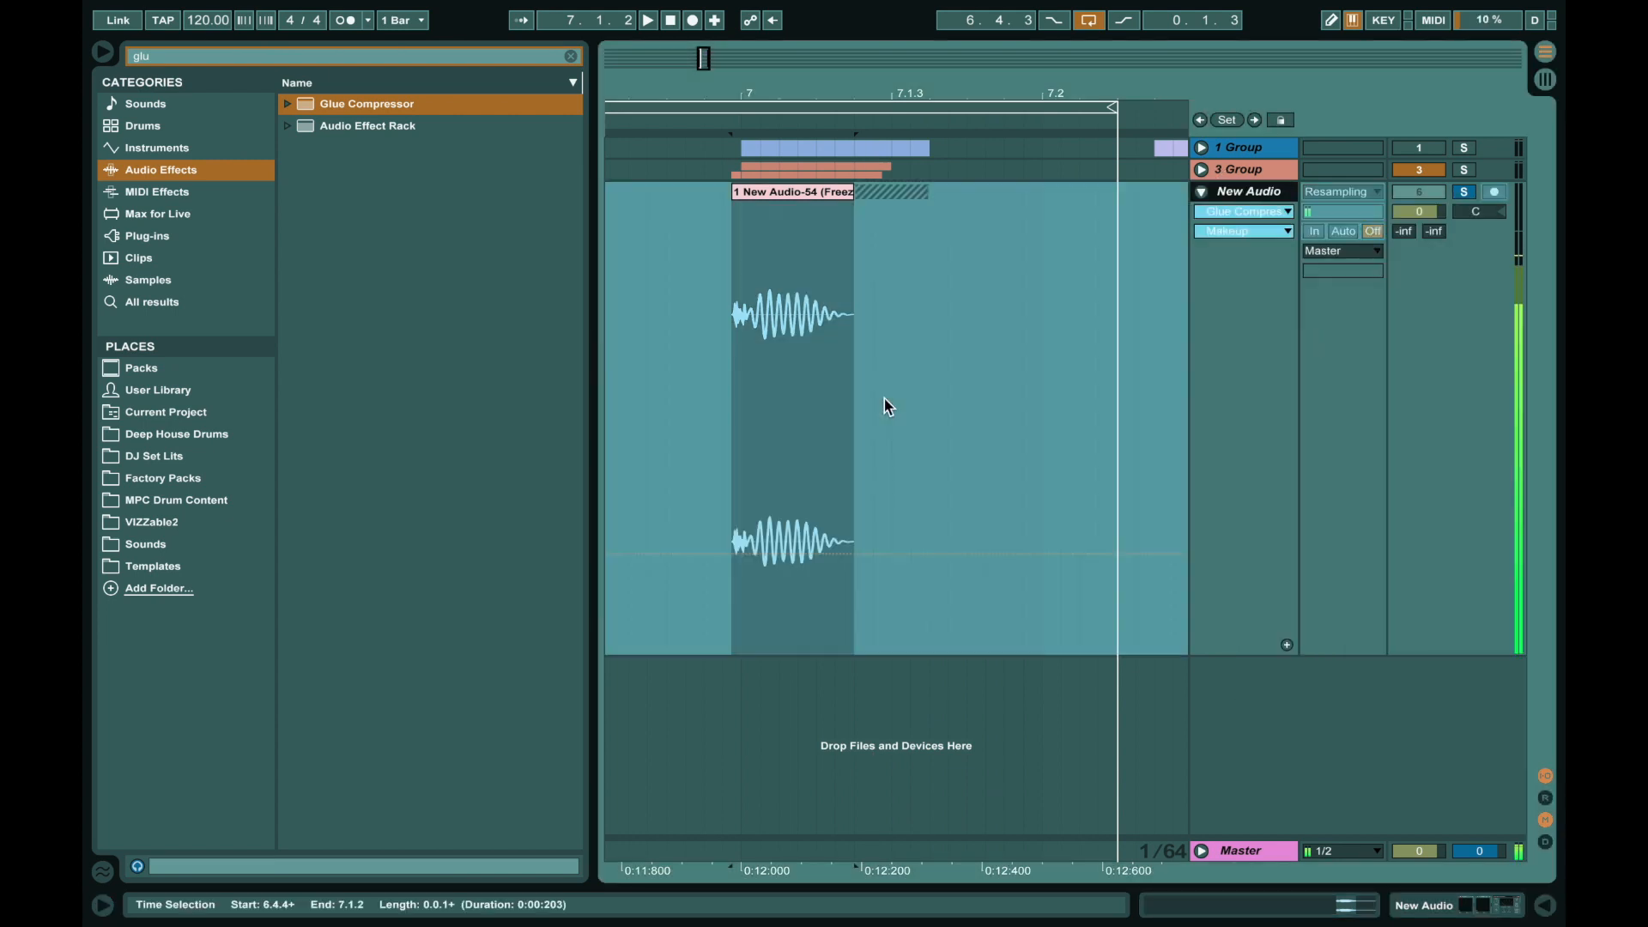
pyautogui.rightClick(1227, 197)
pyautogui.click(1266, 352)
pyautogui.click(689, 127)
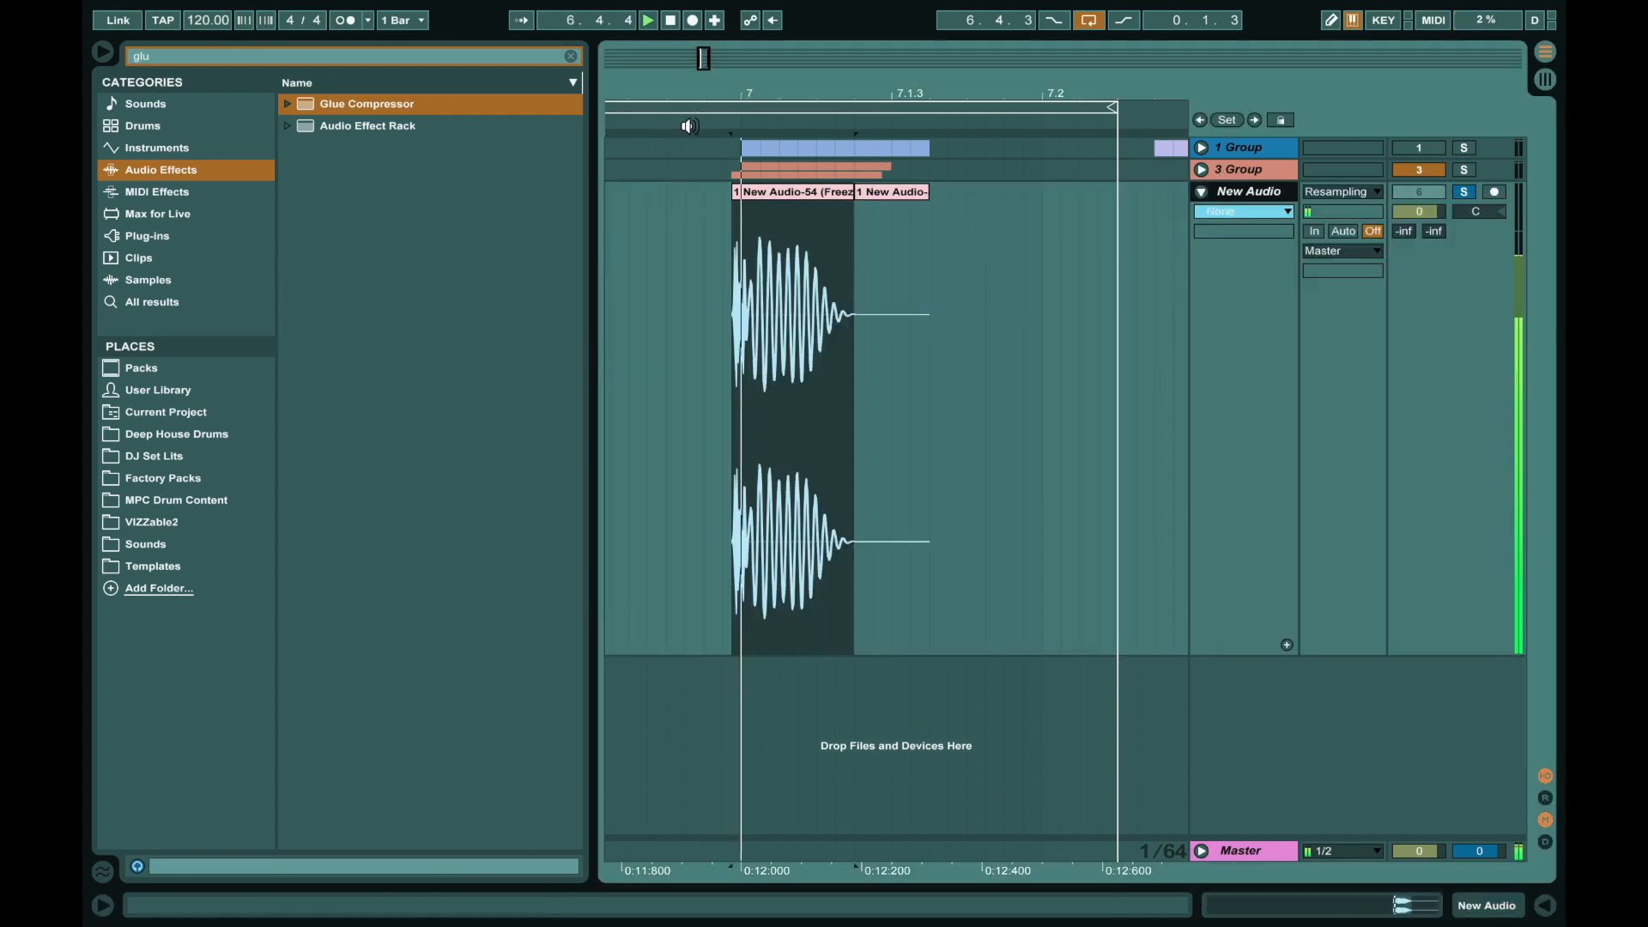
pyautogui.press('space')
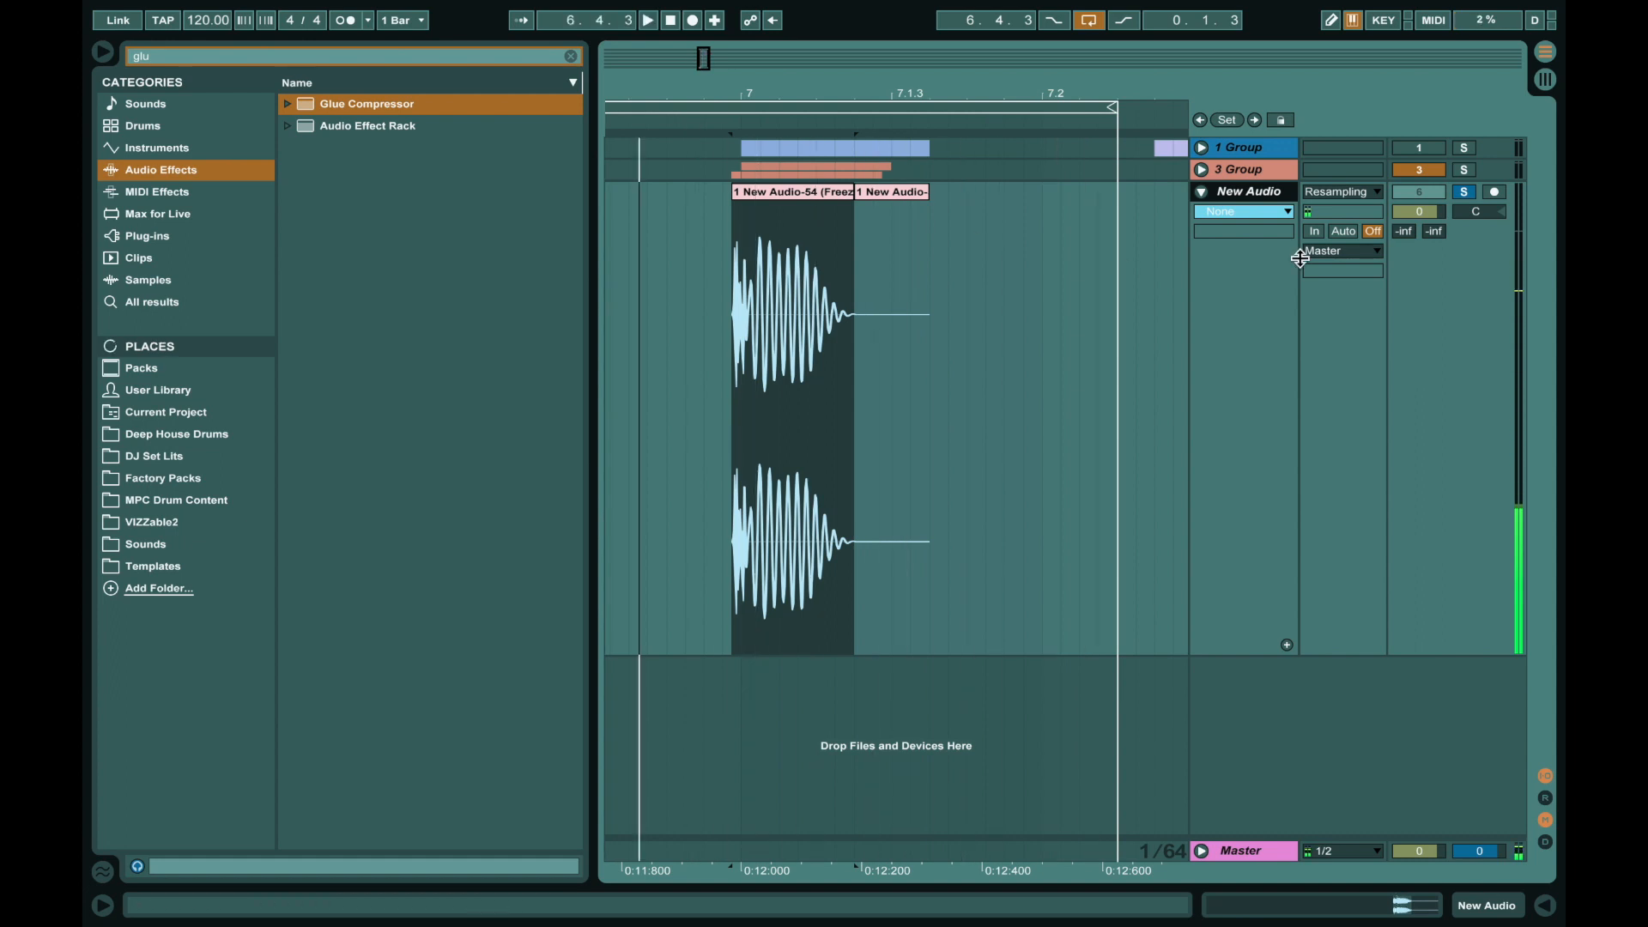
# Delete the leftover silent clip after the flattened sound and play the remaining clip.
pyautogui.click(873, 194)
pyautogui.press('Delete')
pyautogui.press('space')
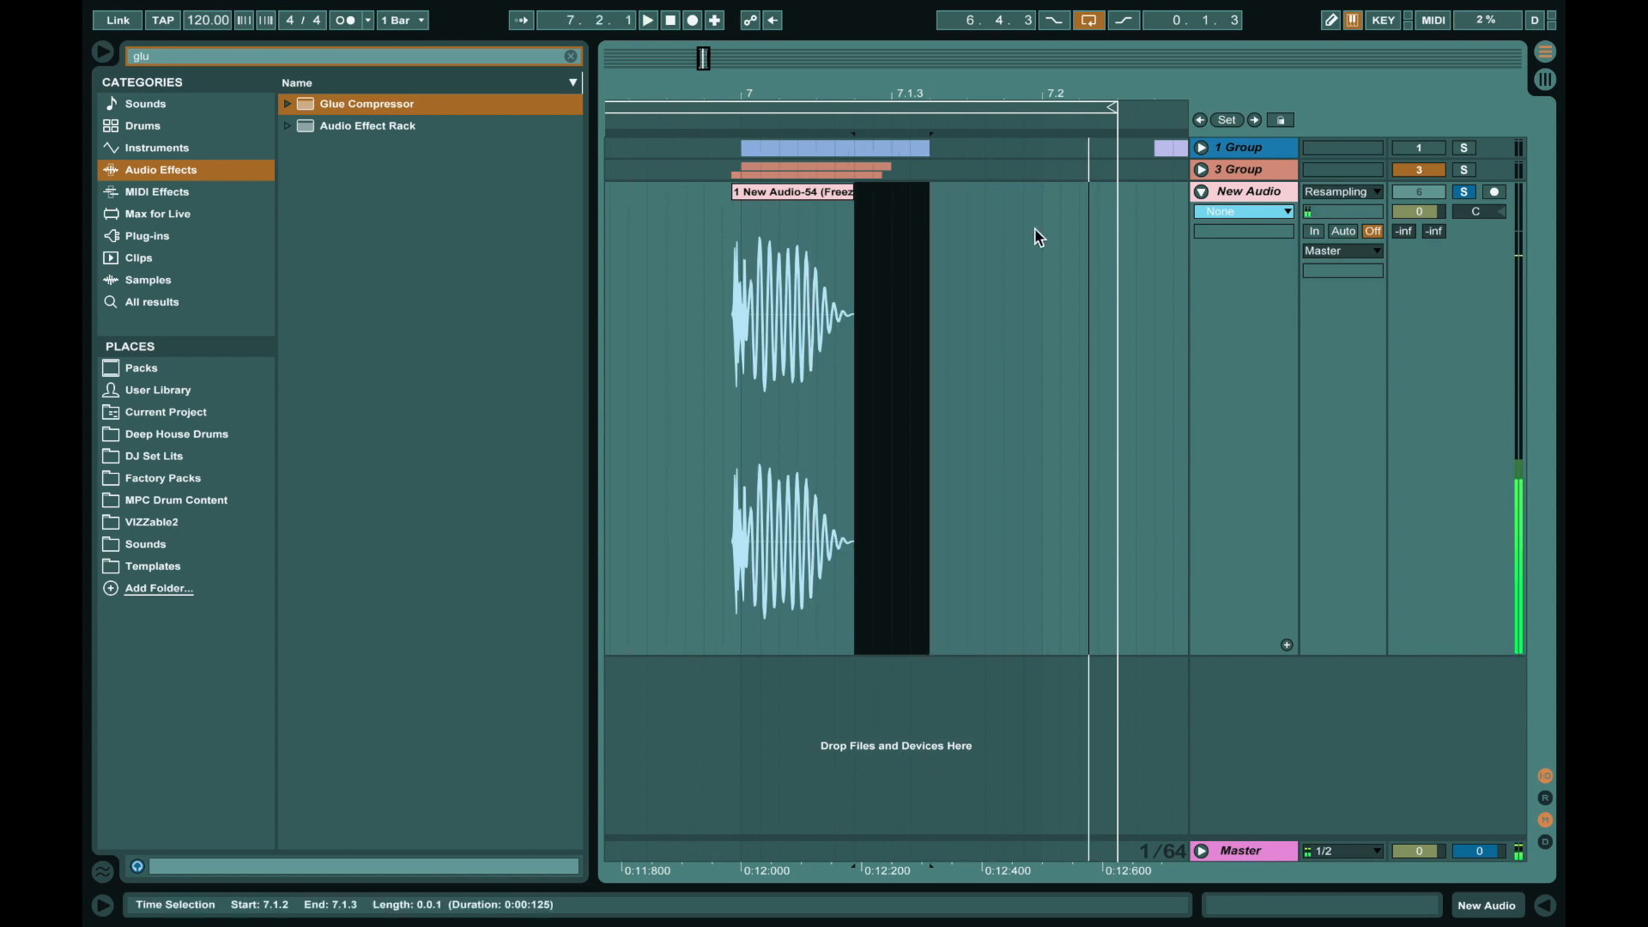
# Add the stock Limiter to the New Audio track and set its gain to 3.30 dB while auditioning.
pyautogui.click(495, 57)
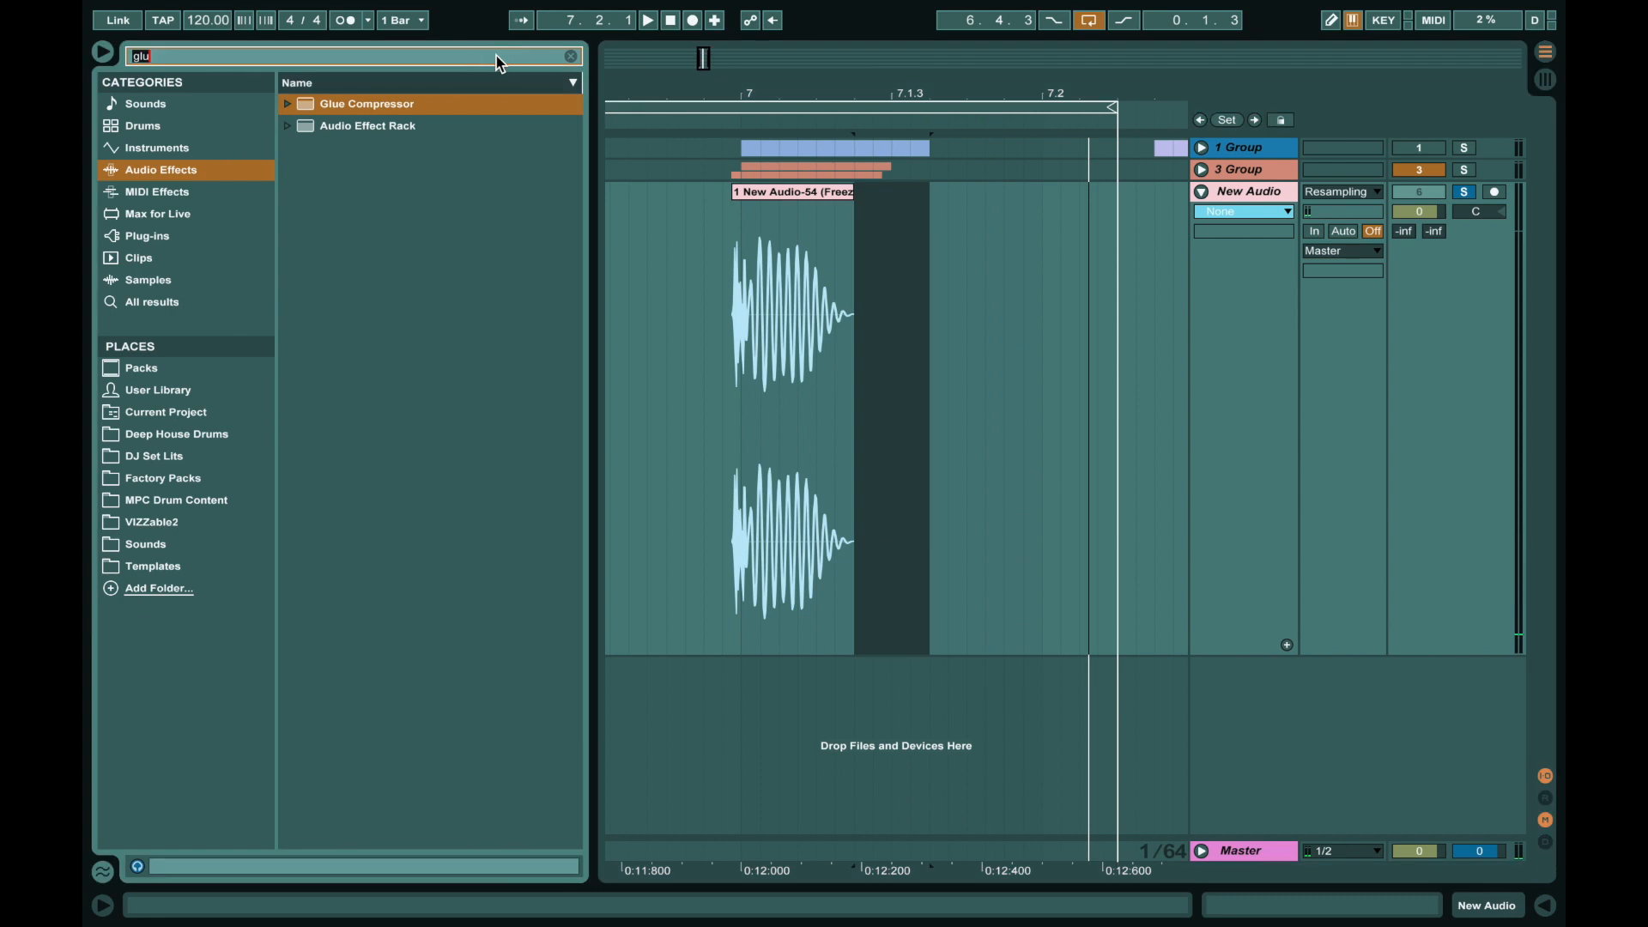
pyautogui.write('lim')
pyautogui.moveTo(302, 110); pyautogui.dragTo(678, 328)
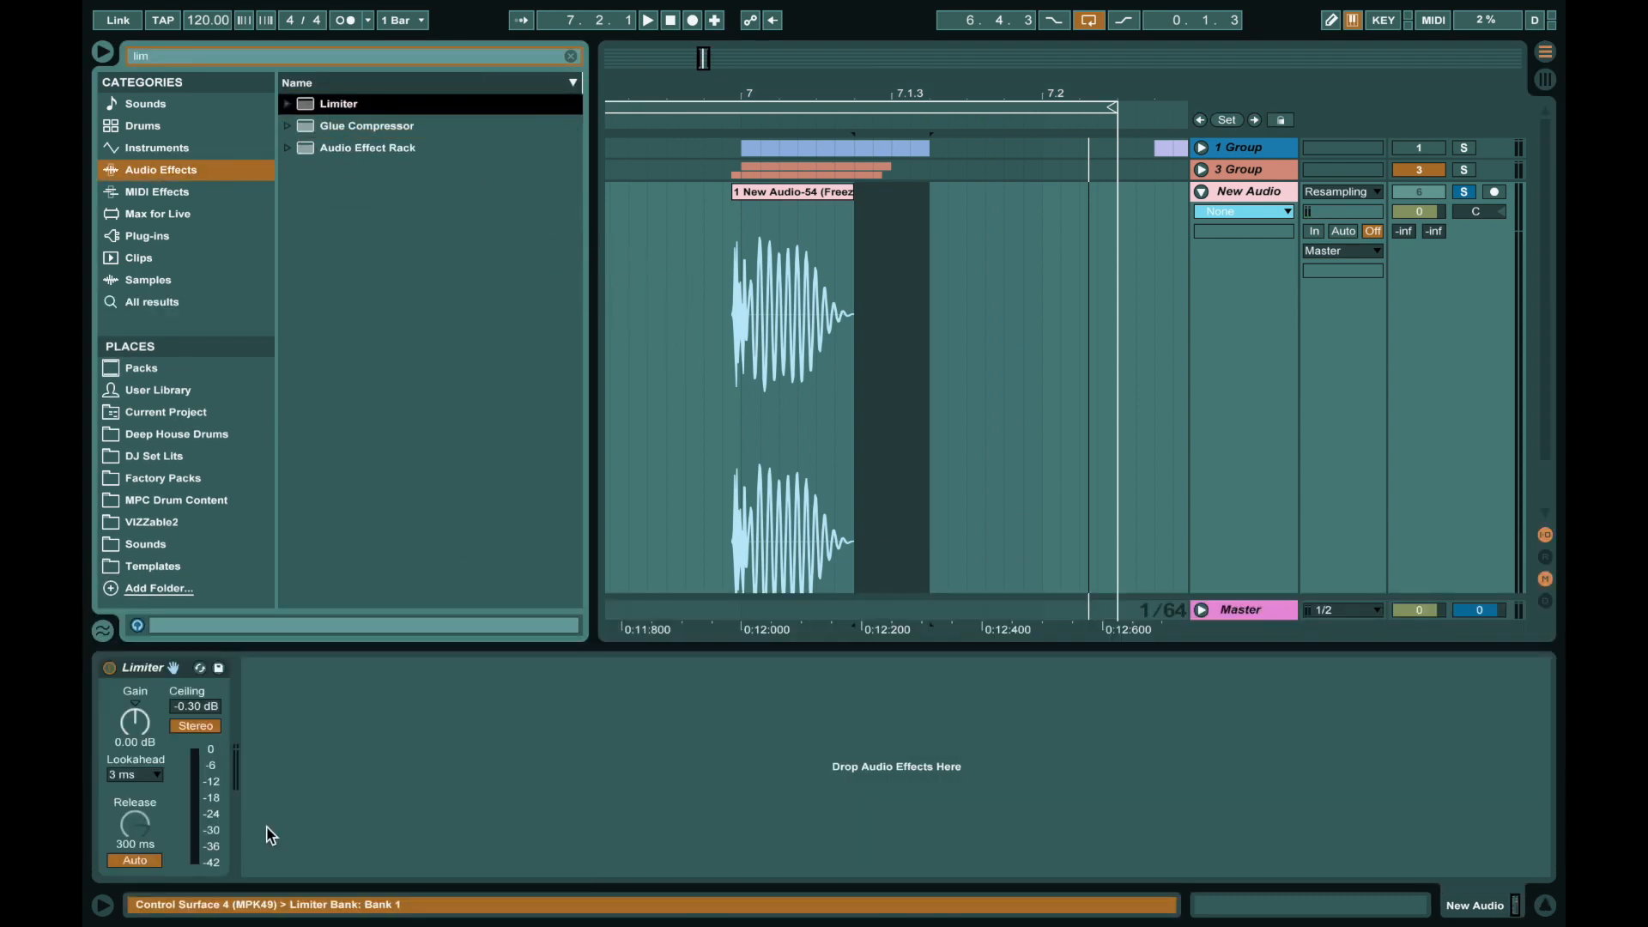
pyautogui.press('space')
pyautogui.moveTo(148, 728)
pyautogui.mouseDown()
pyautogui.moveTo(148, 704)
pyautogui.moveTo(139, 716)
pyautogui.mouseUp()
pyautogui.press('space')
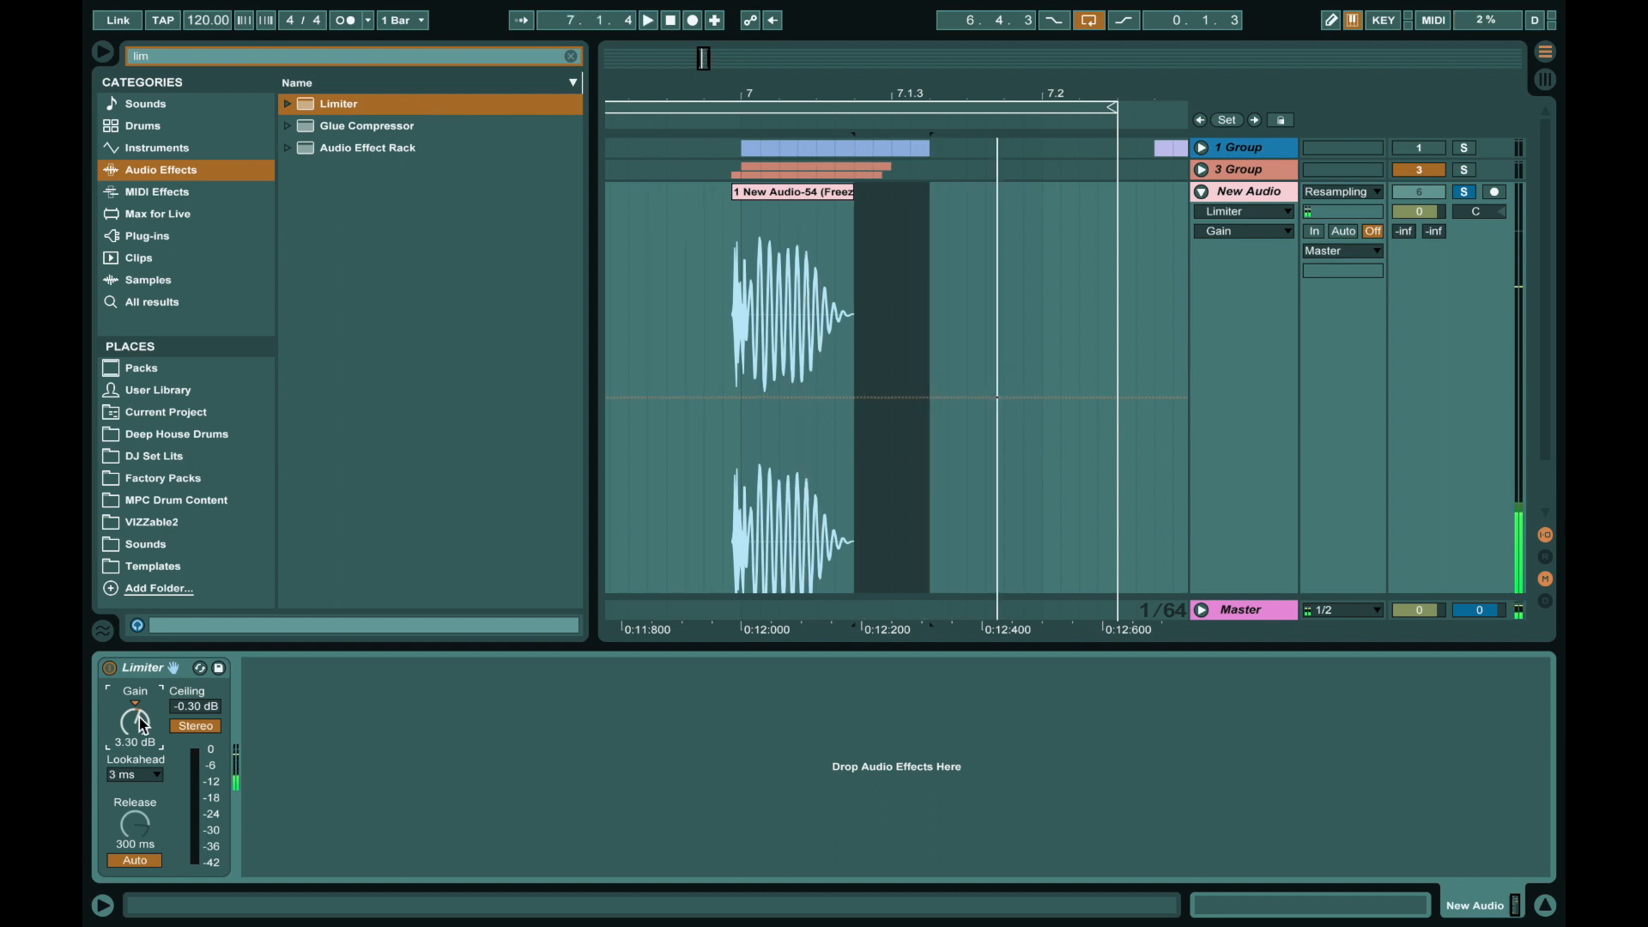
pyautogui.press('space')
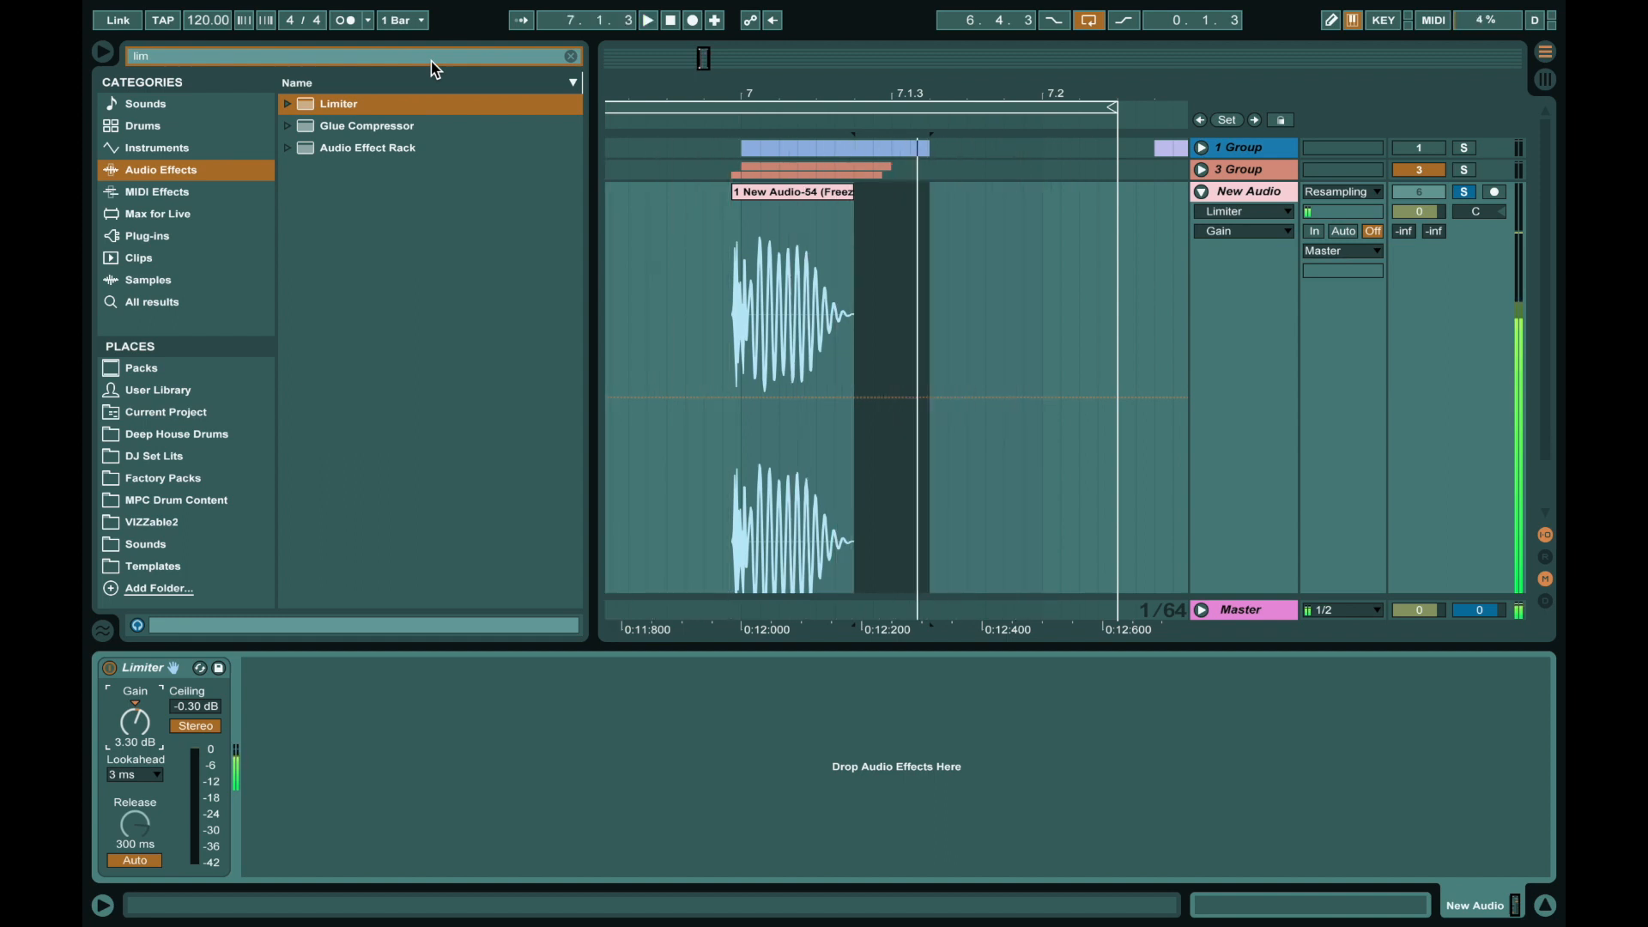
# Add L1 limiter (m) in place of the deactivated stock Limiter and lower its threshold to -3.5 while auditioning.
pyautogui.moveTo(378, 170); pyautogui.dragTo(365, 861)
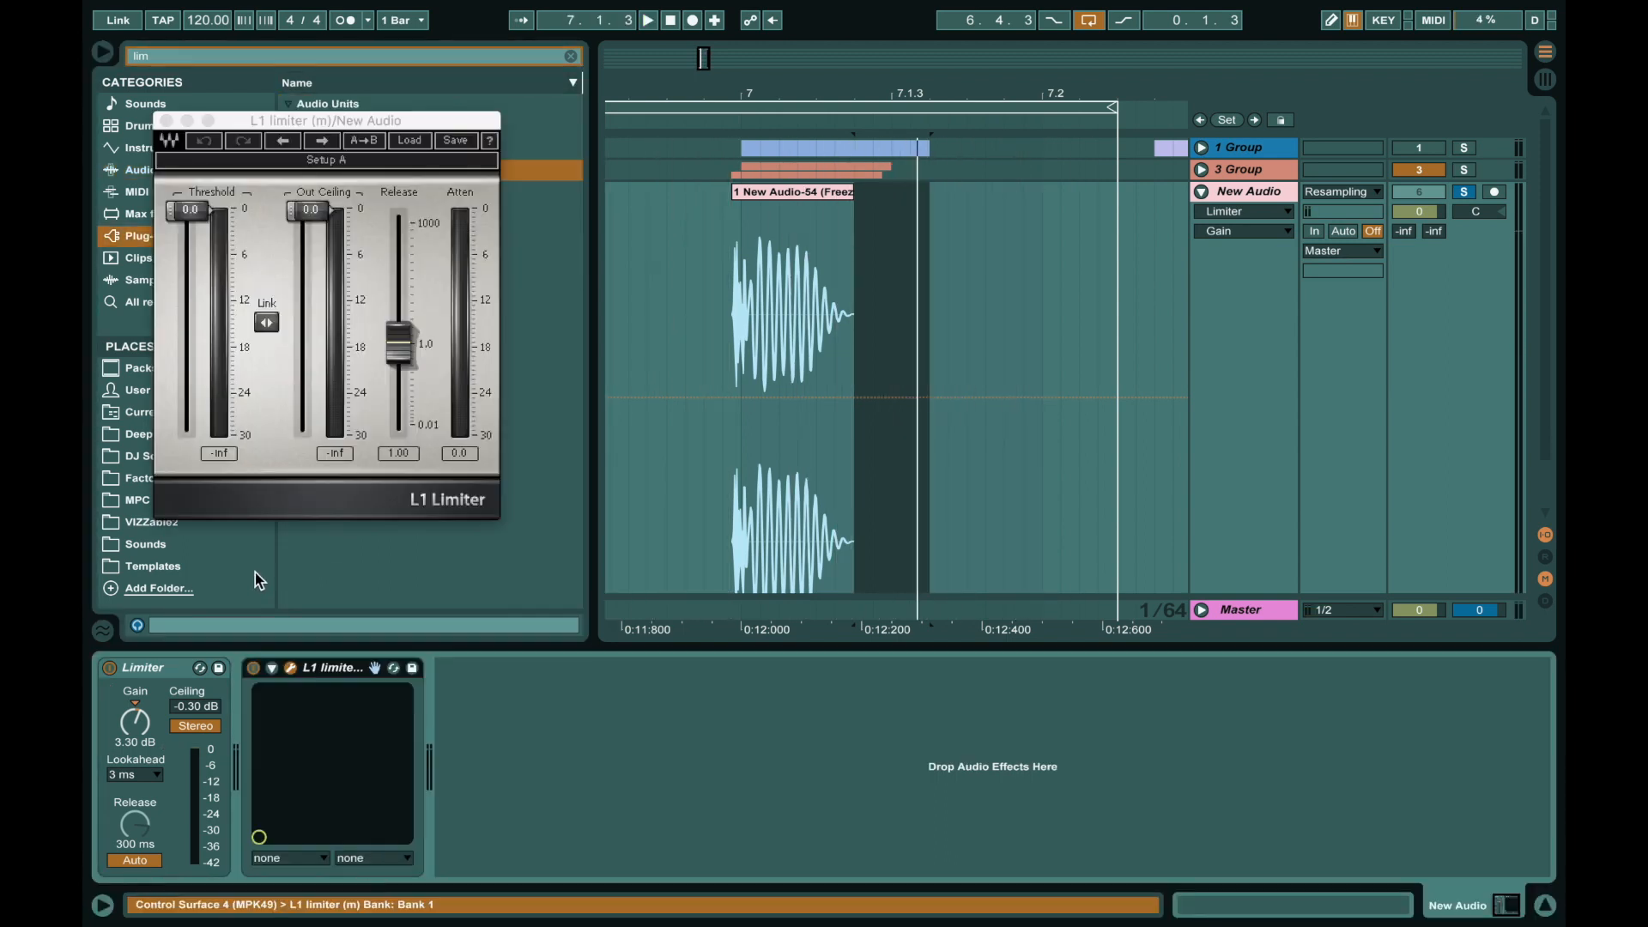
pyautogui.click(109, 668)
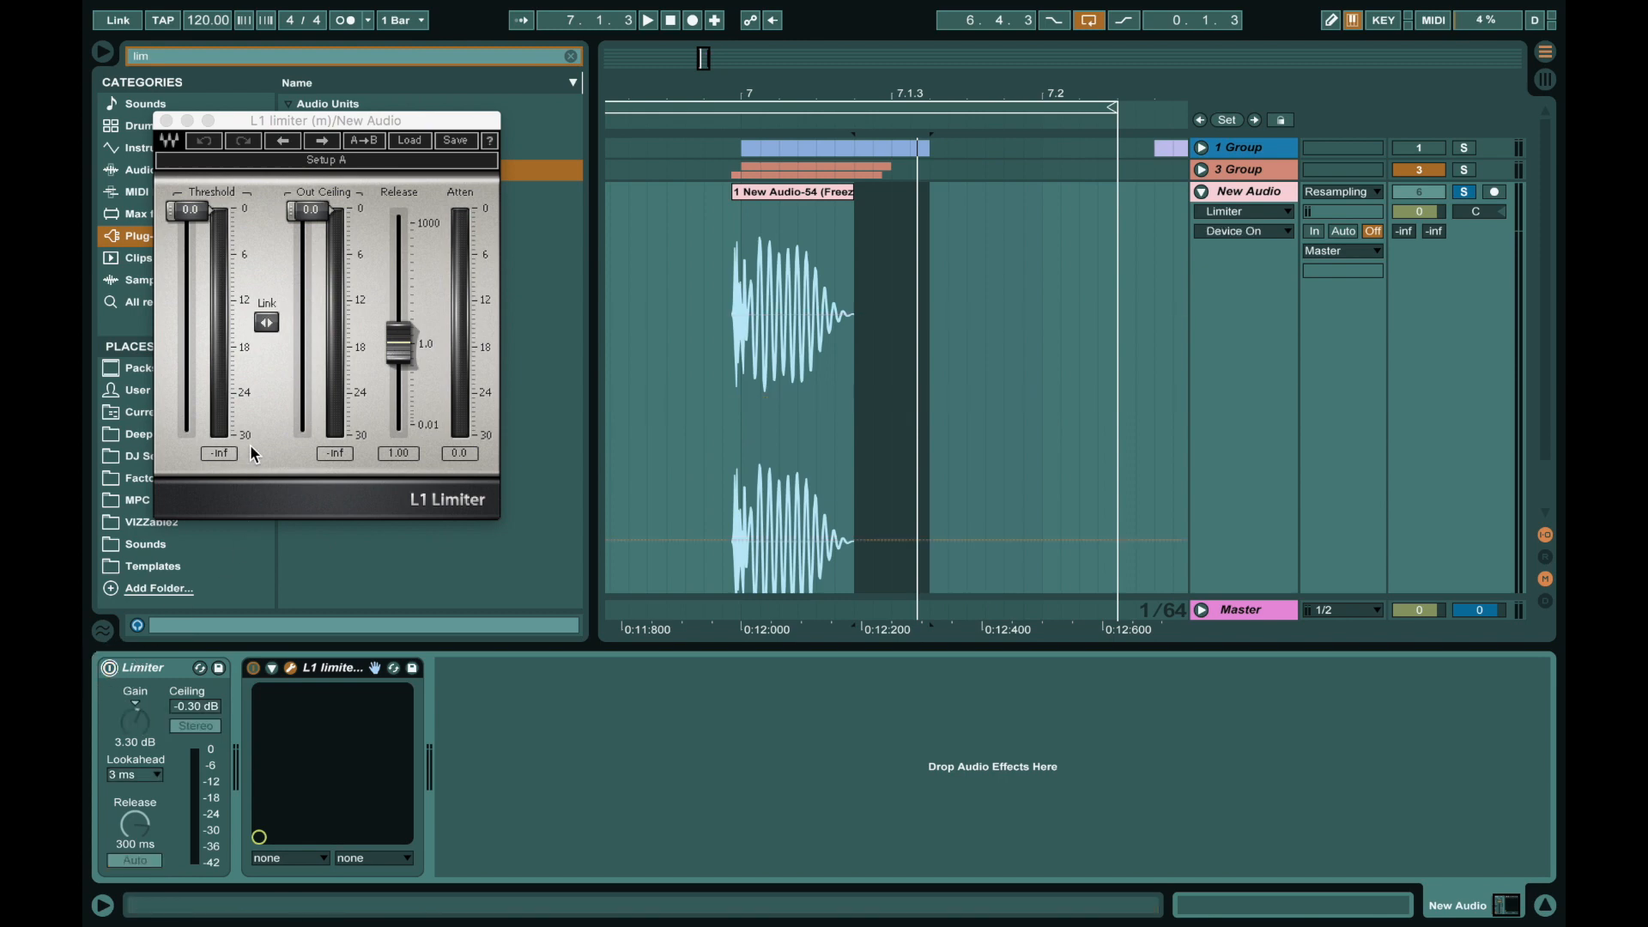
pyautogui.press('space')
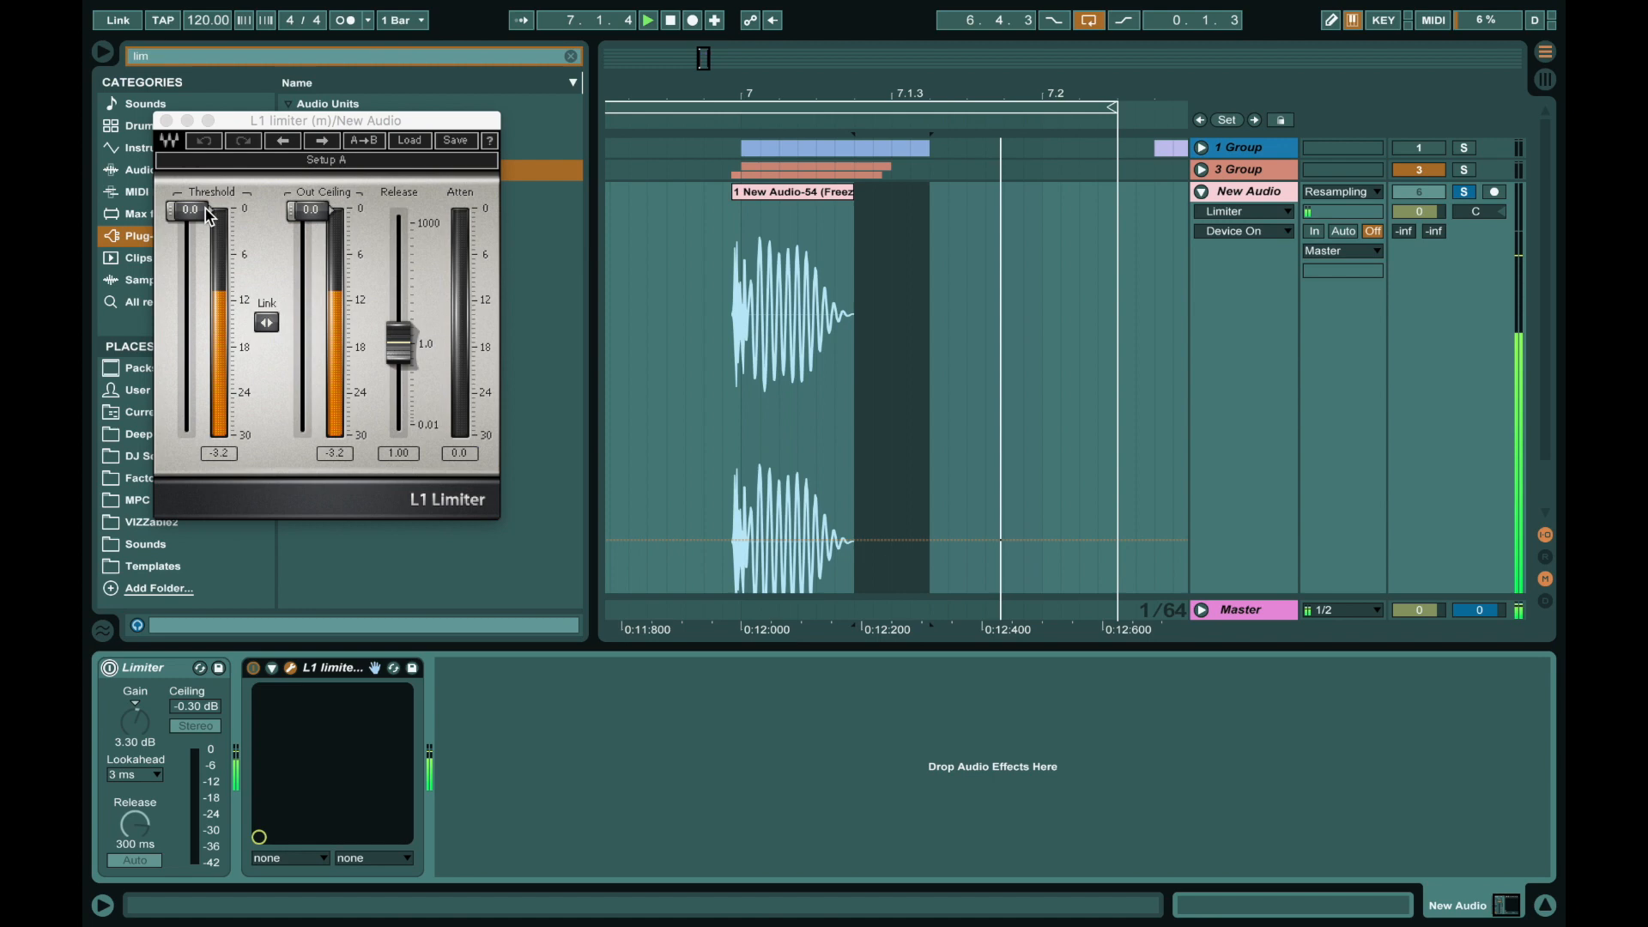
pyautogui.moveTo(203, 215); pyautogui.dragTo(203, 239)
pyautogui.click(737, 122)
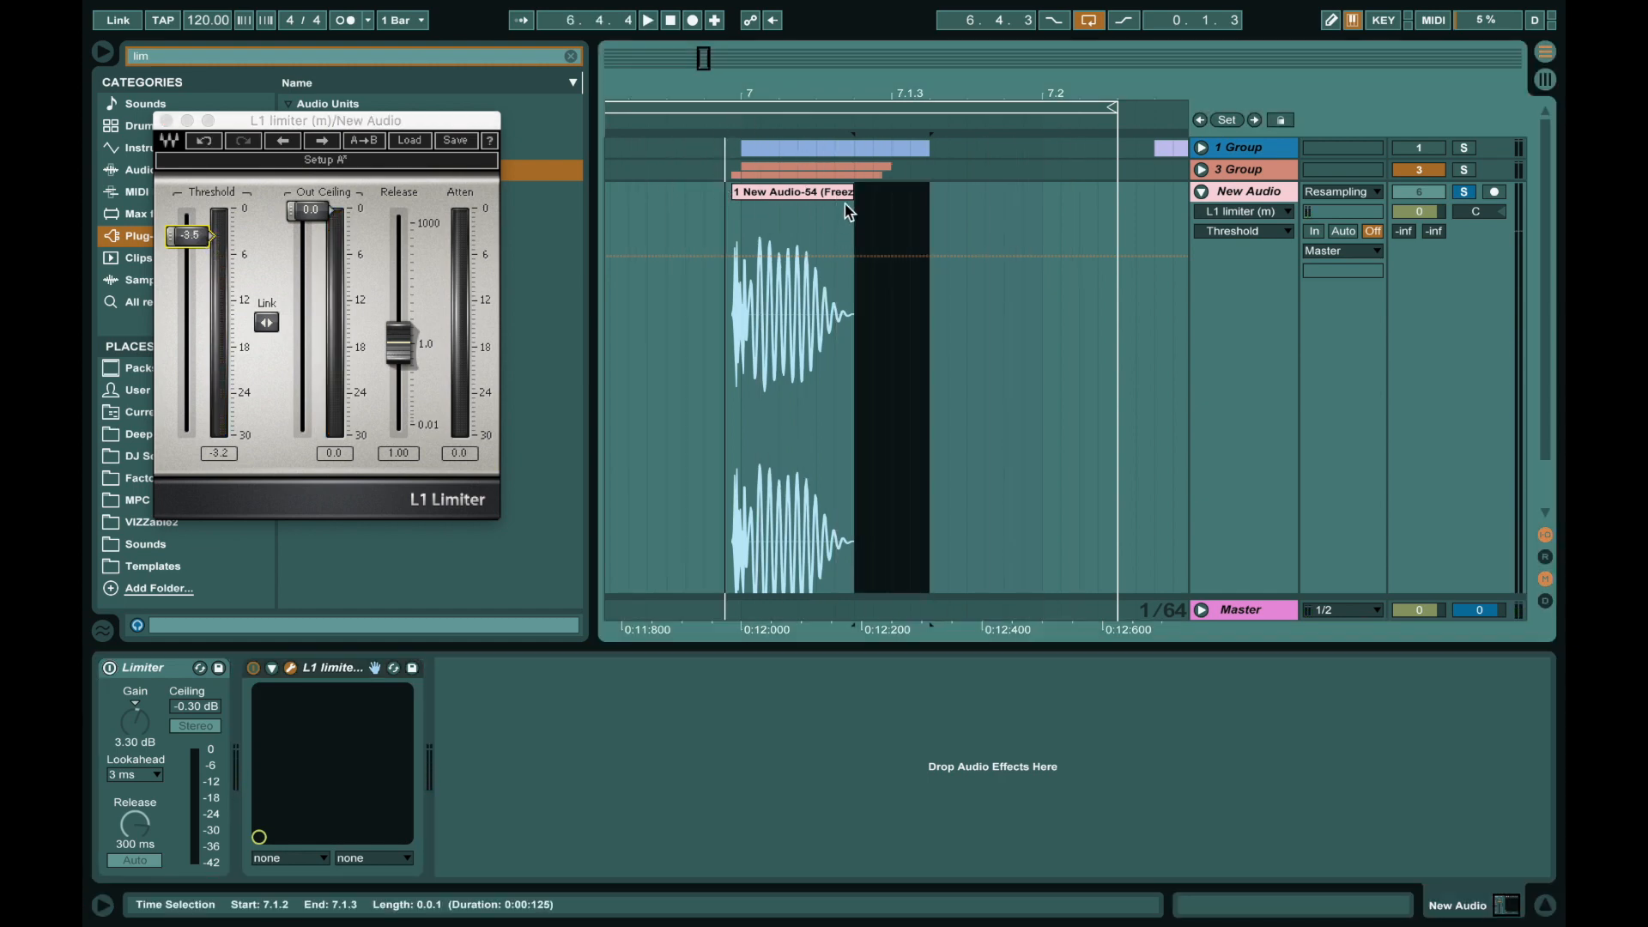
# Show the New Audio track's fades, add a very short fade-out at the clip's end, and audition it.
pyautogui.click(1288, 211)
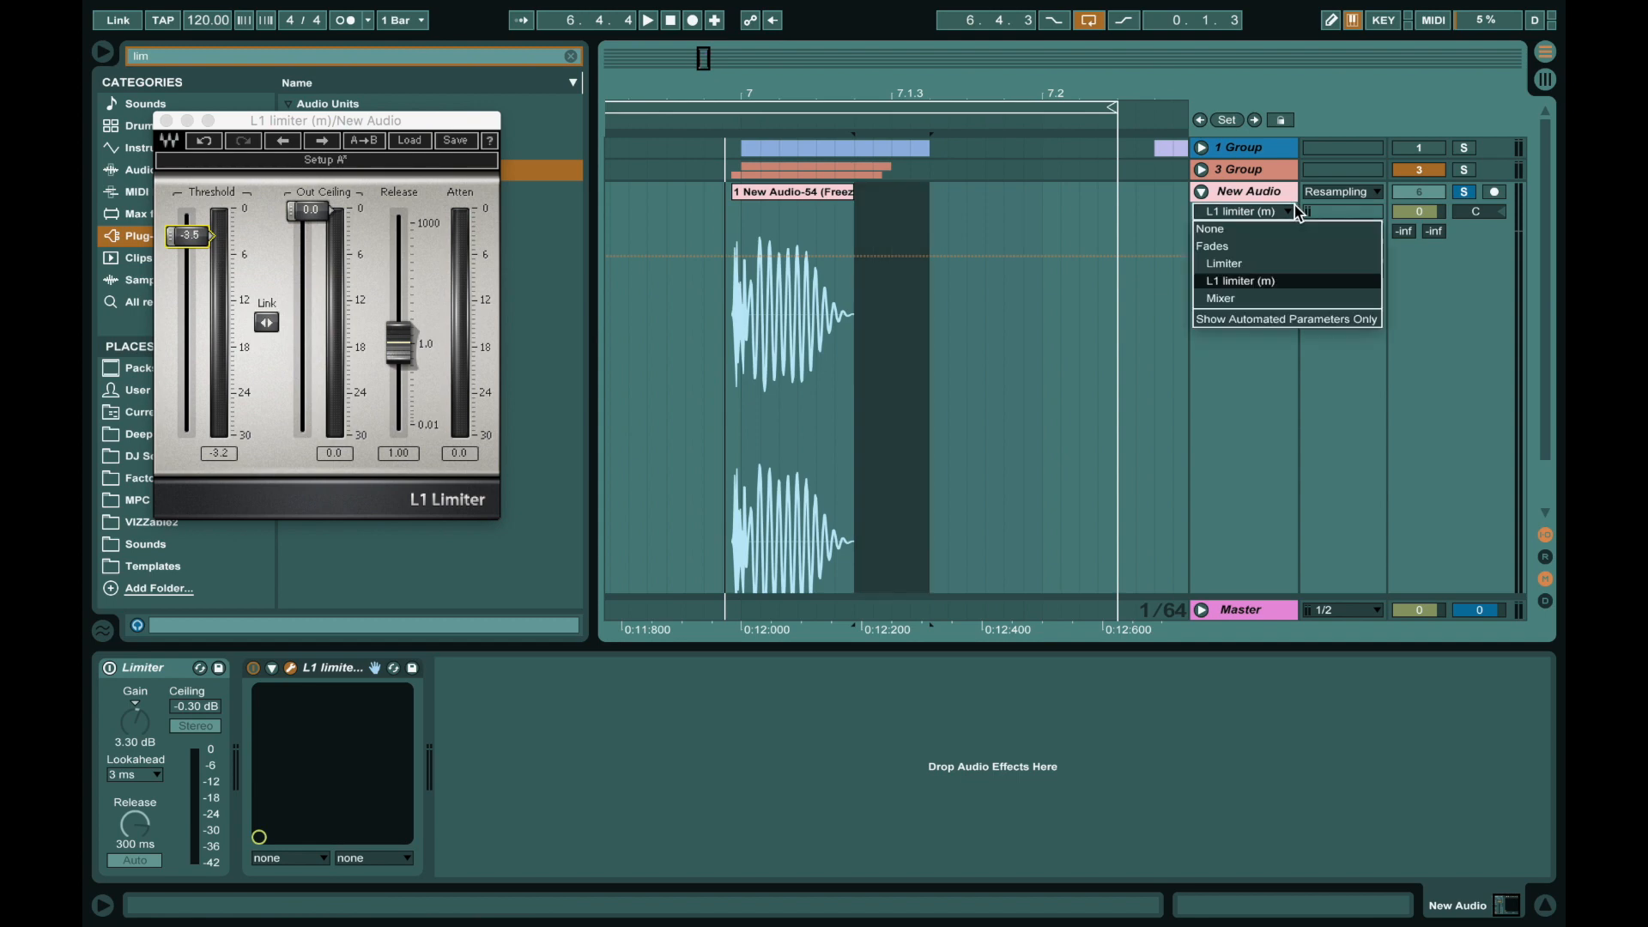
pyautogui.click(1254, 249)
pyautogui.moveTo(853, 208); pyautogui.dragTo(845, 208)
pyautogui.click(645, 124)
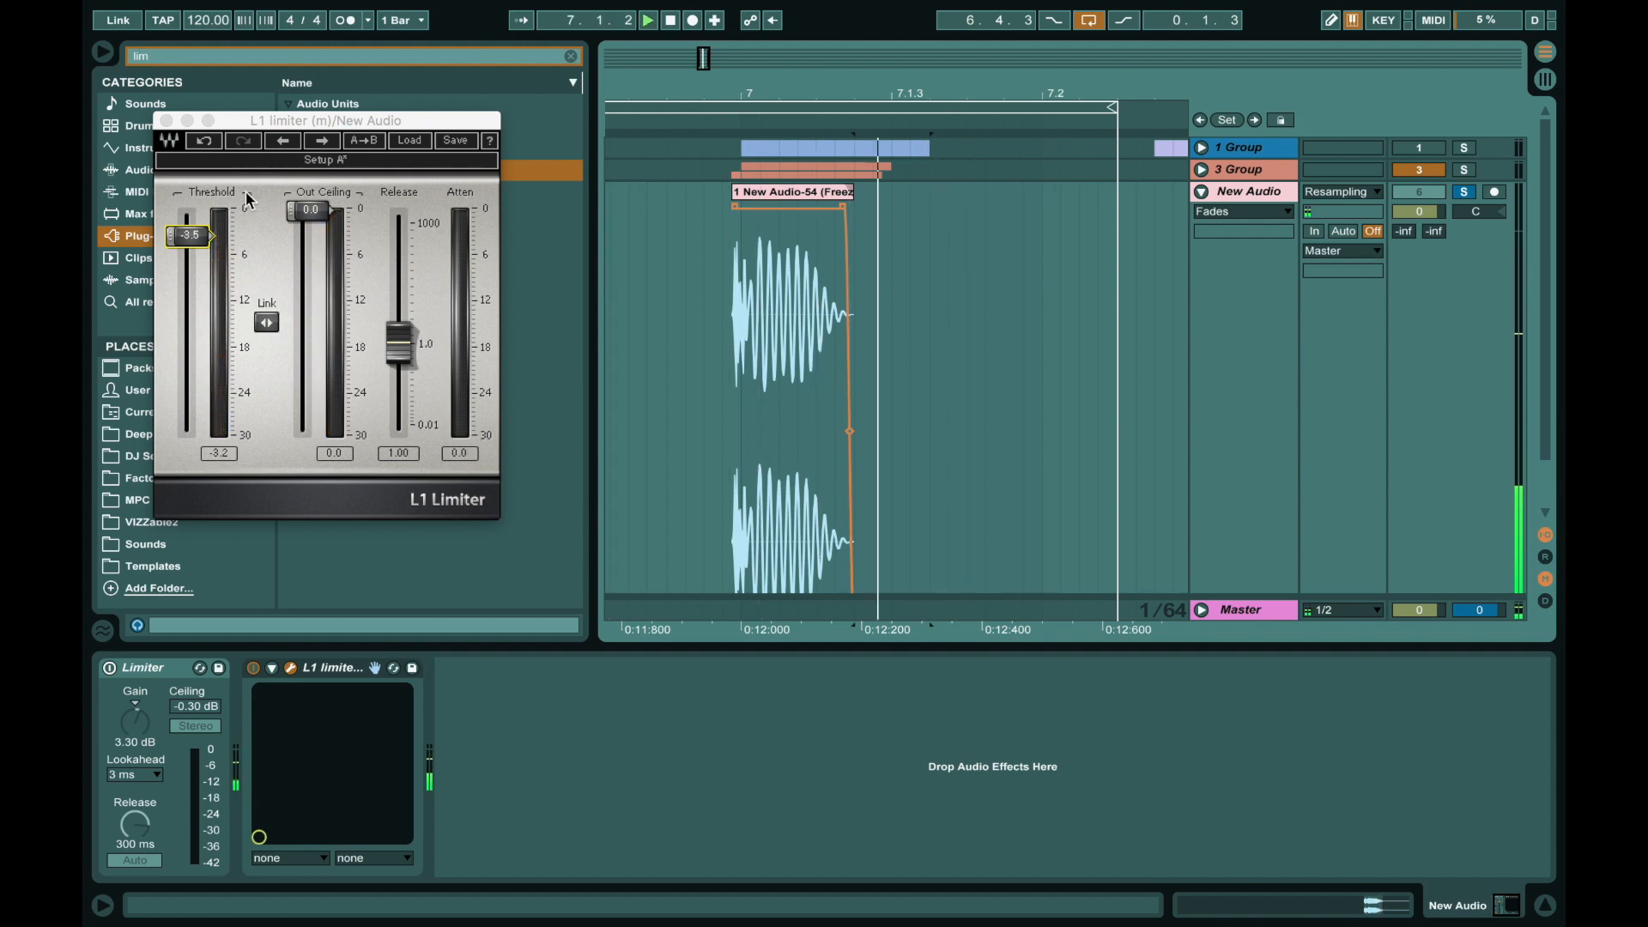
pyautogui.press('space')
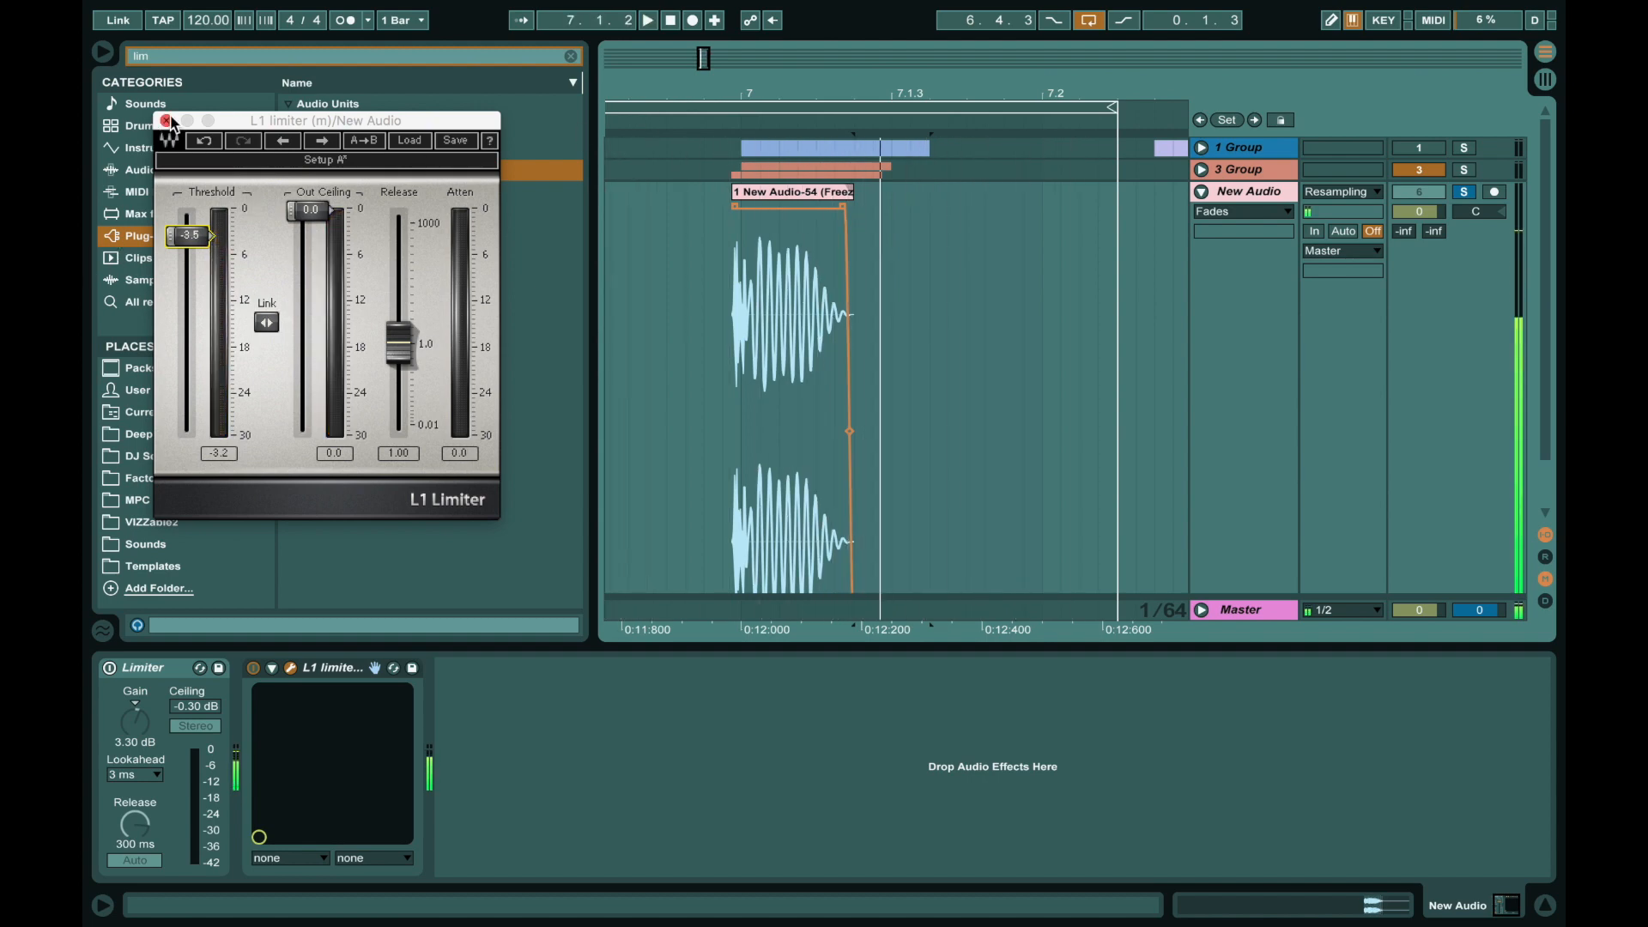
# Close the L1 limiter window, hide the device view, and play the faded clip.
pyautogui.click(166, 120)
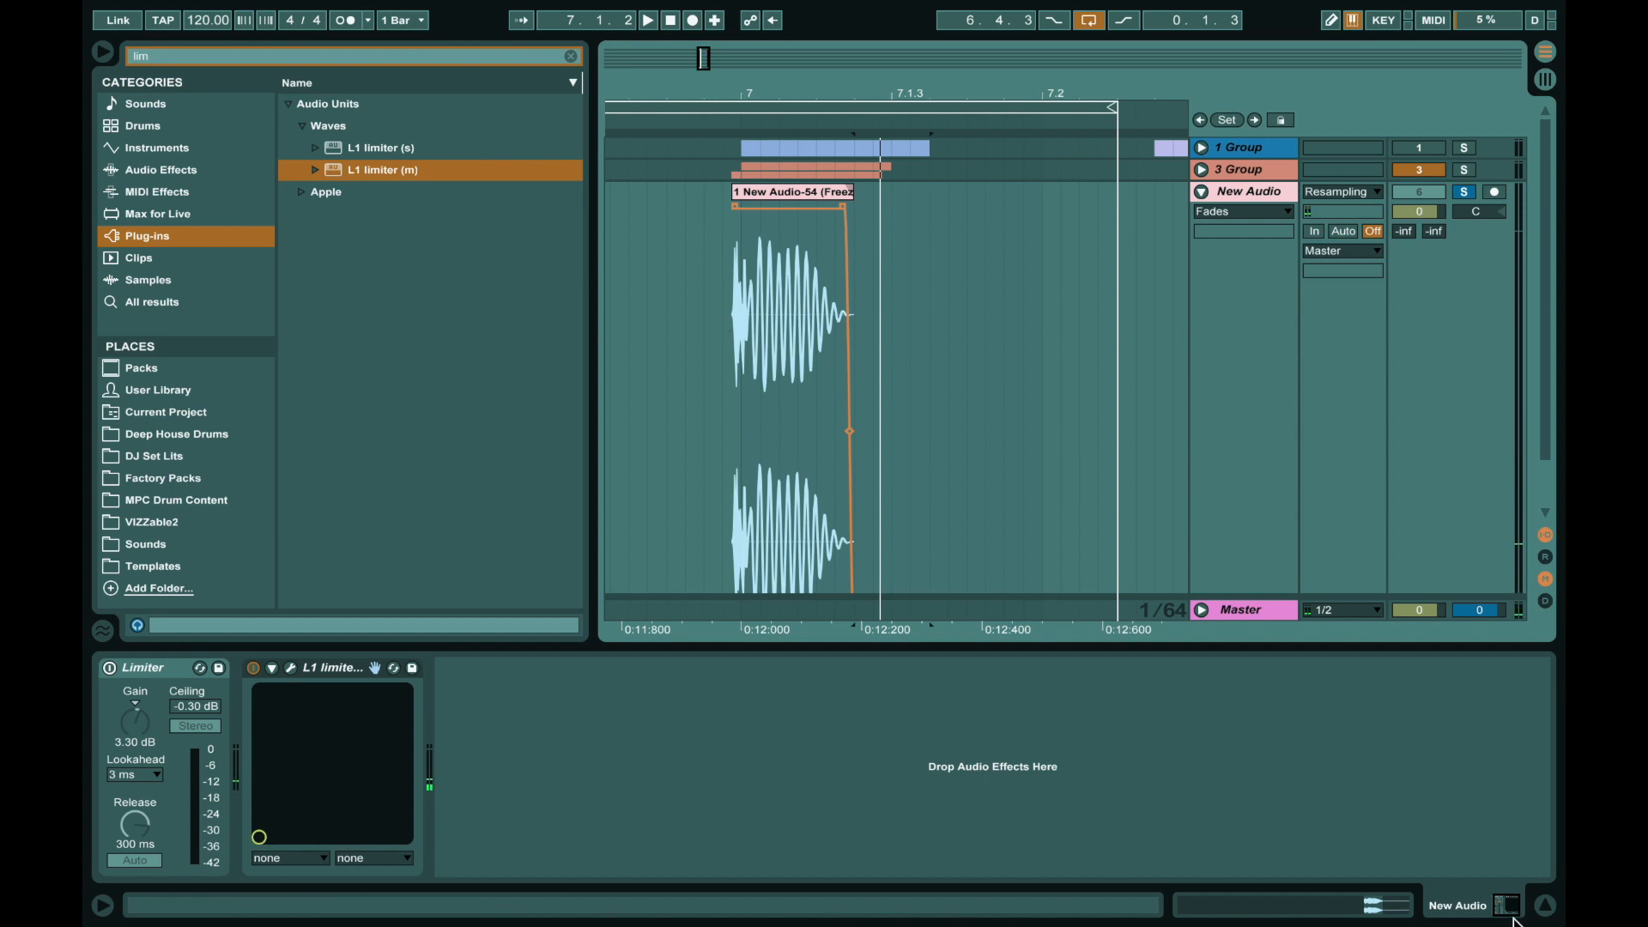
pyautogui.hotkey('ctrl', 'alt', 'l')
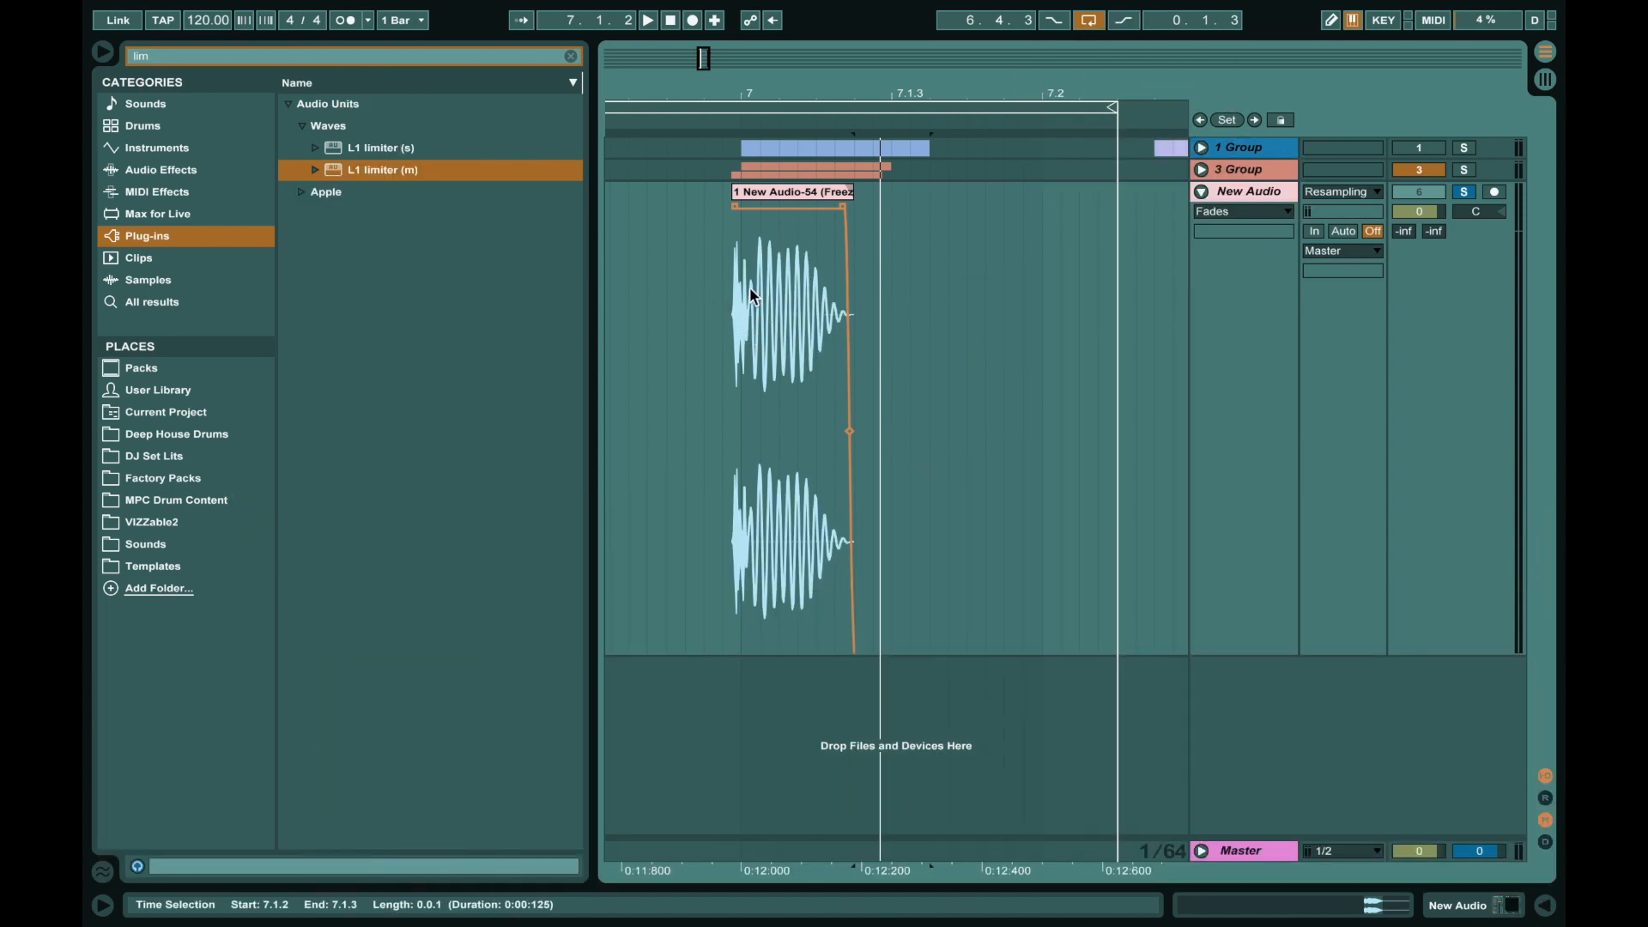
pyautogui.press('space')
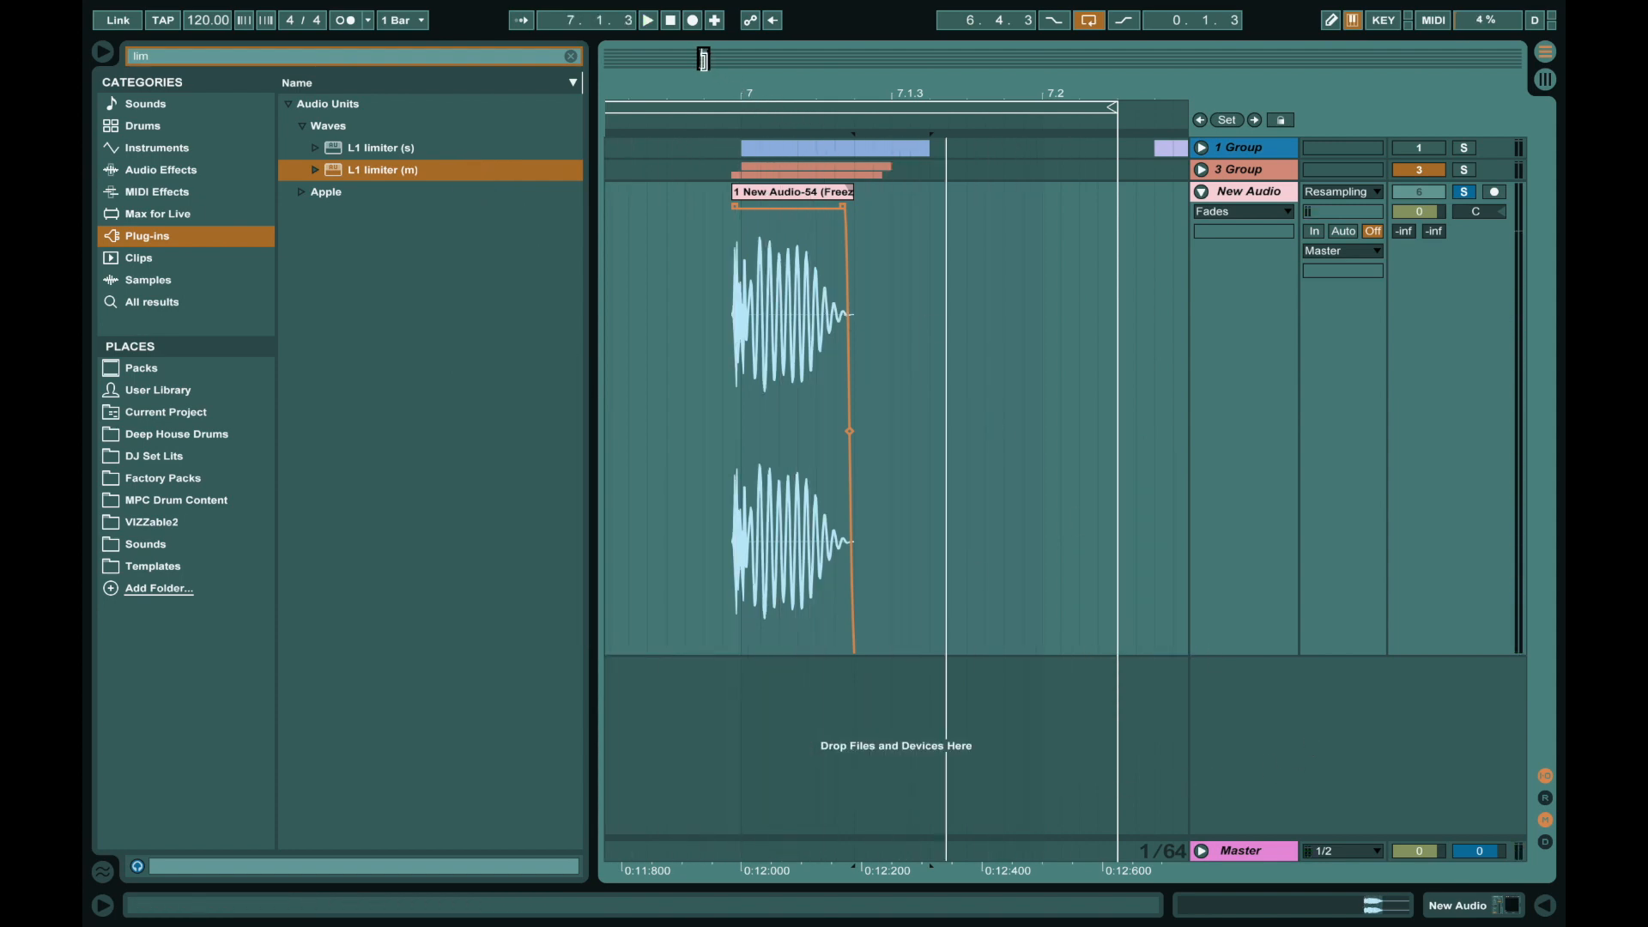
# Unfold the 1 Group and its Operator track to show the earlier clips after bar 7.
pyautogui.moveTo(1175, 93); pyautogui.dragTo(1176, 21)
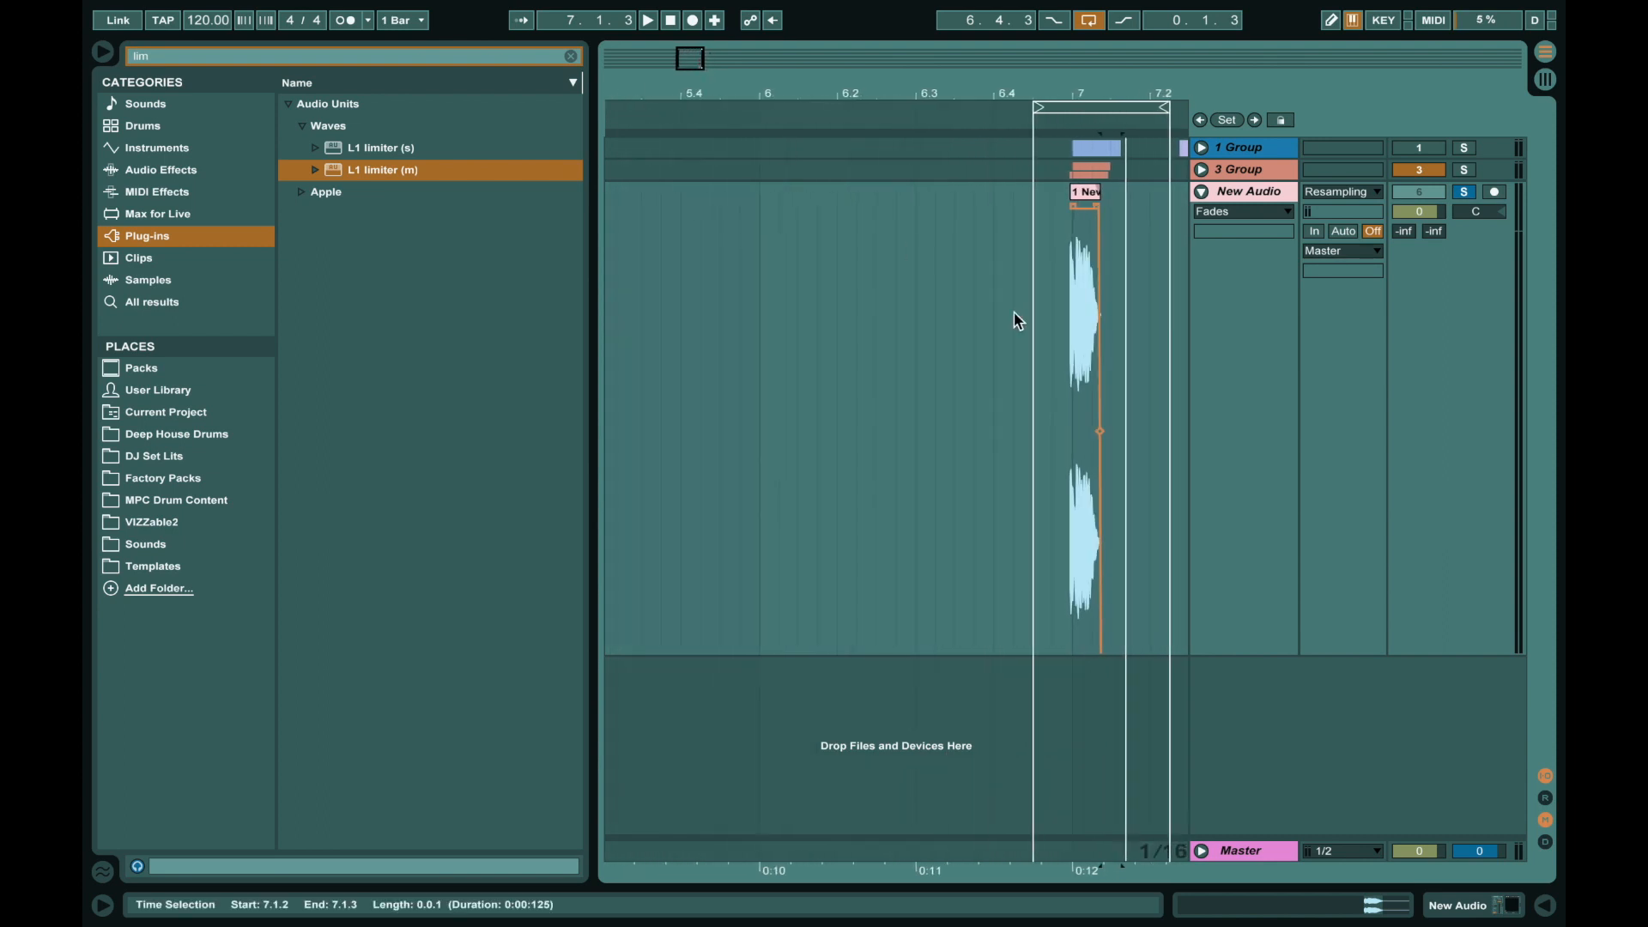
pyautogui.hscroll(2, 1067, 331)
pyautogui.hscroll(2, 1071, 336)
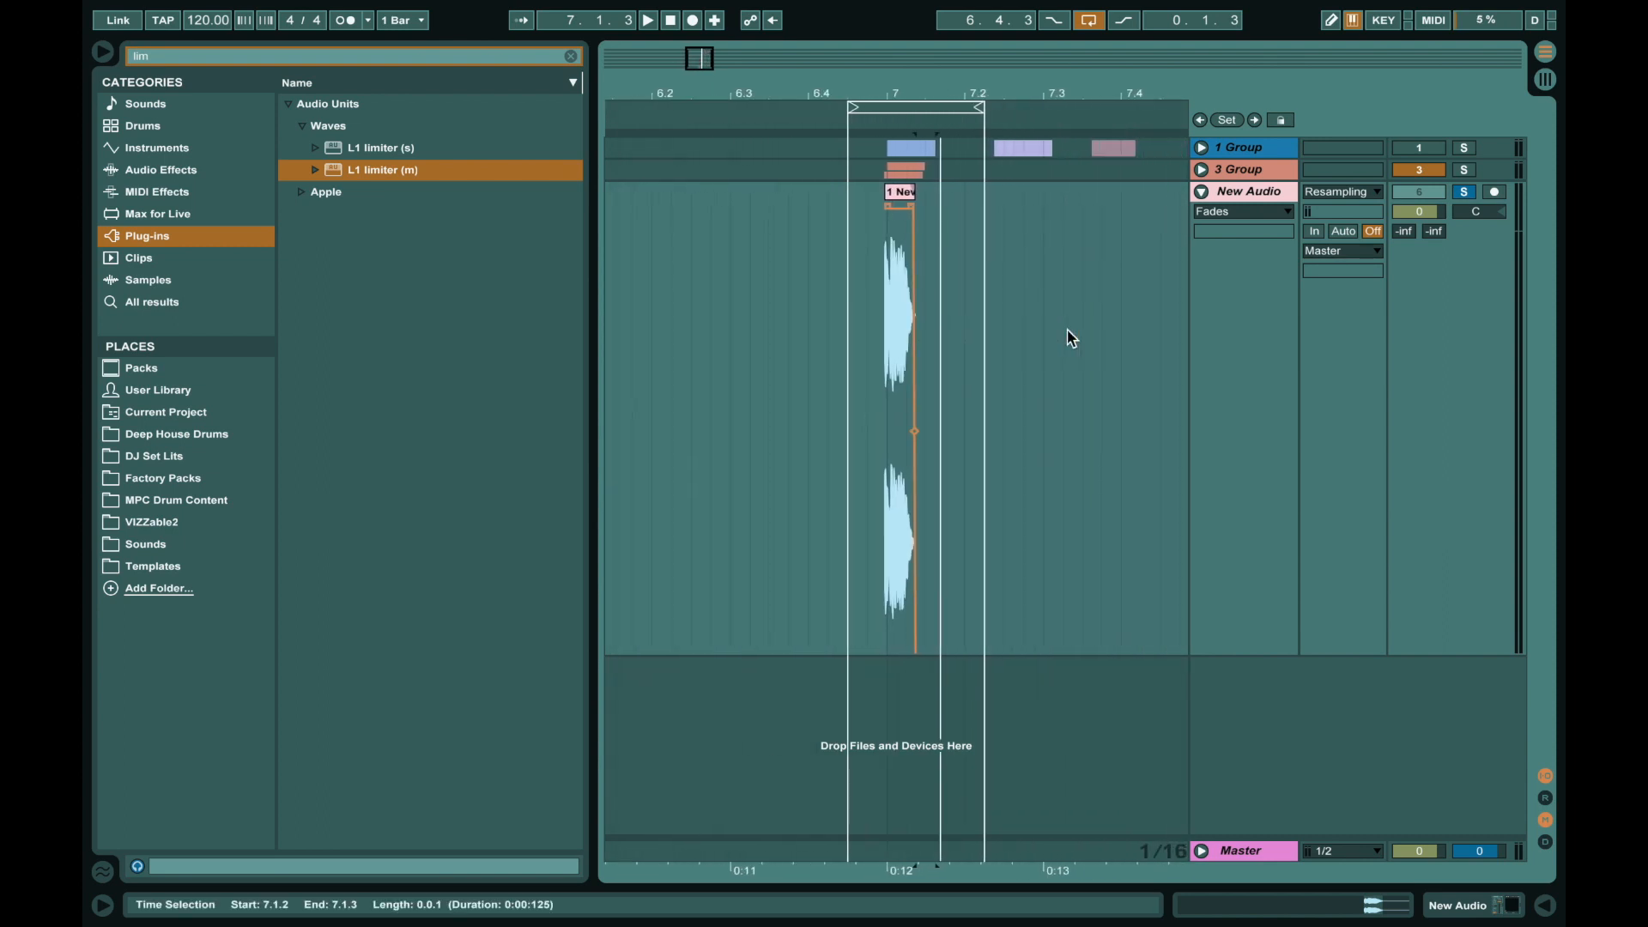
pyautogui.click(1202, 149)
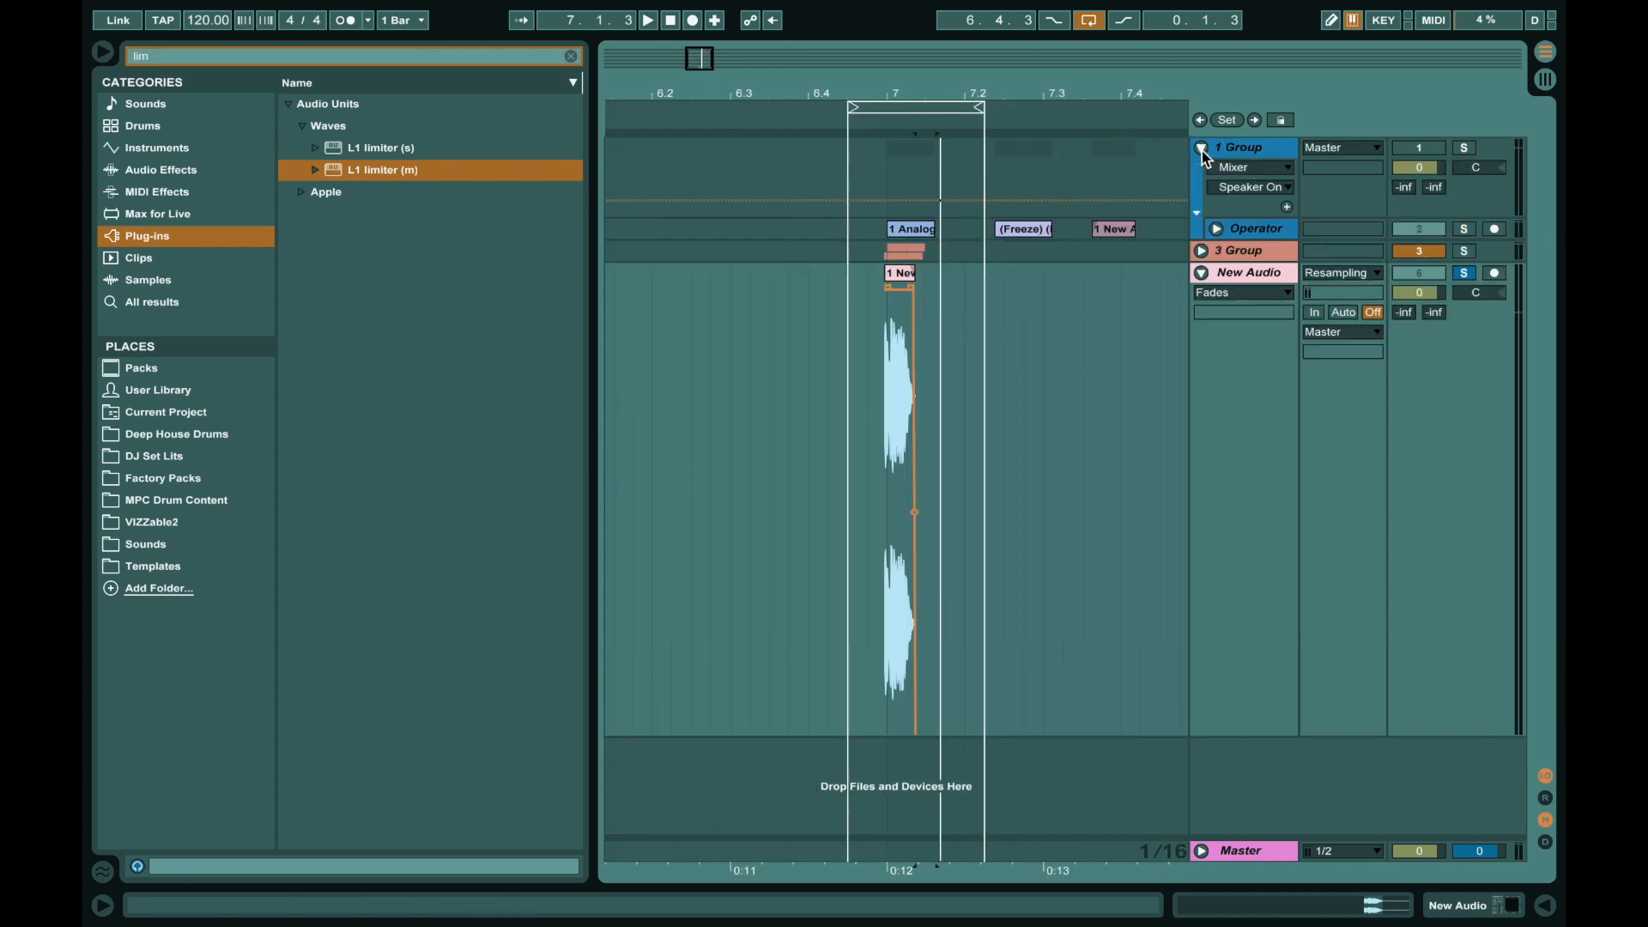
pyautogui.click(1216, 229)
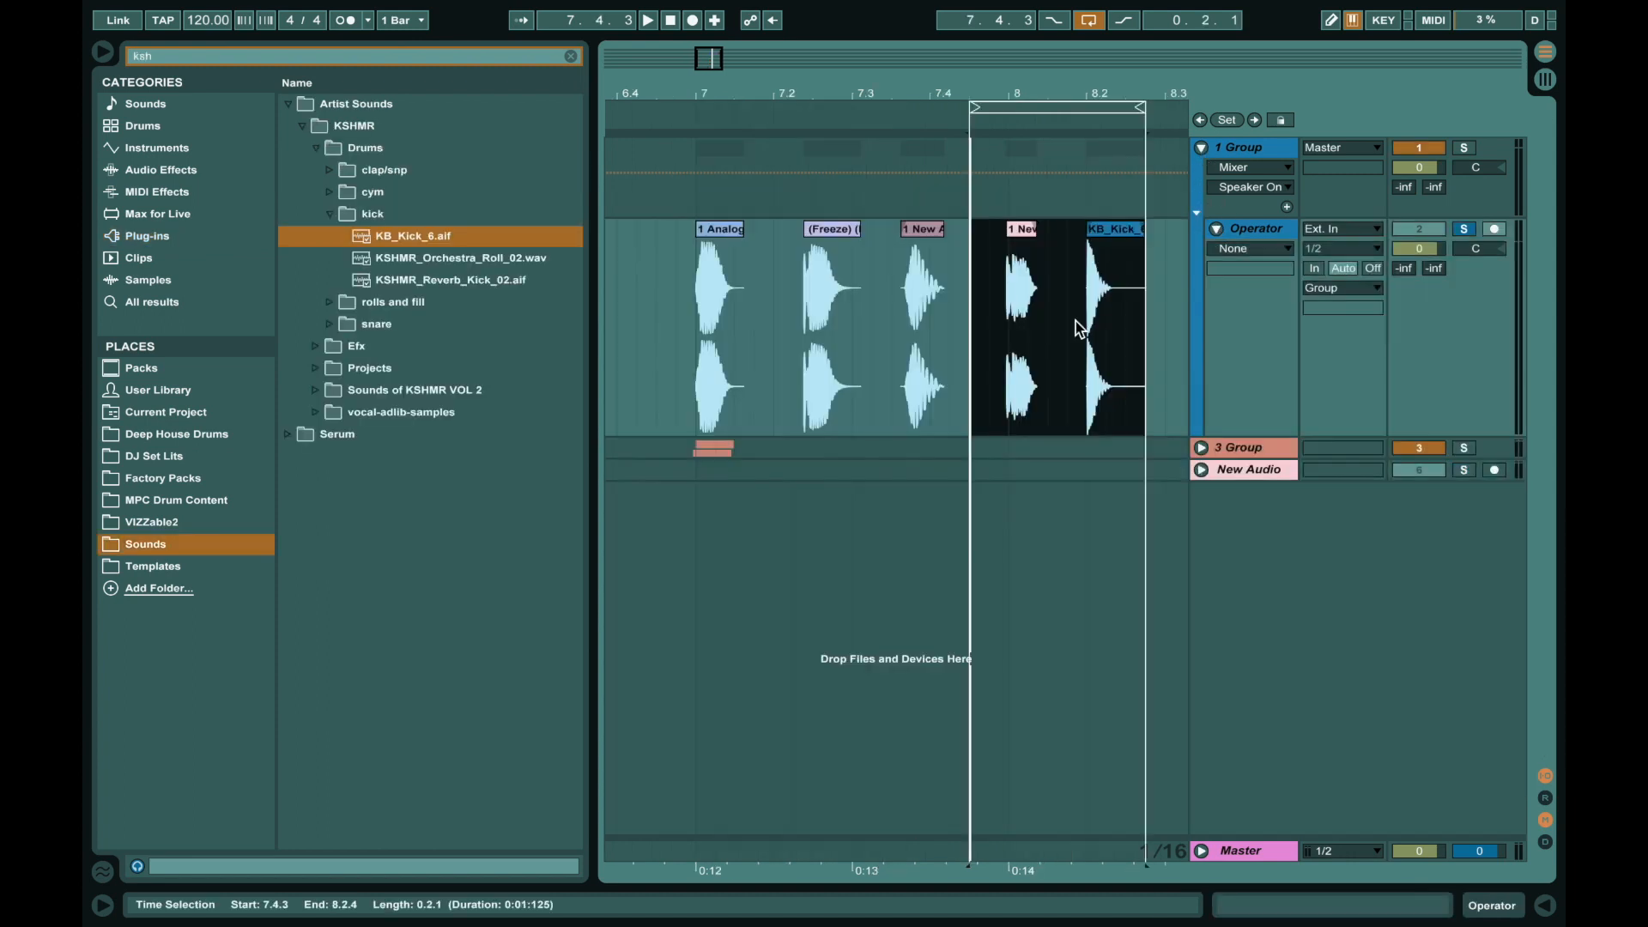